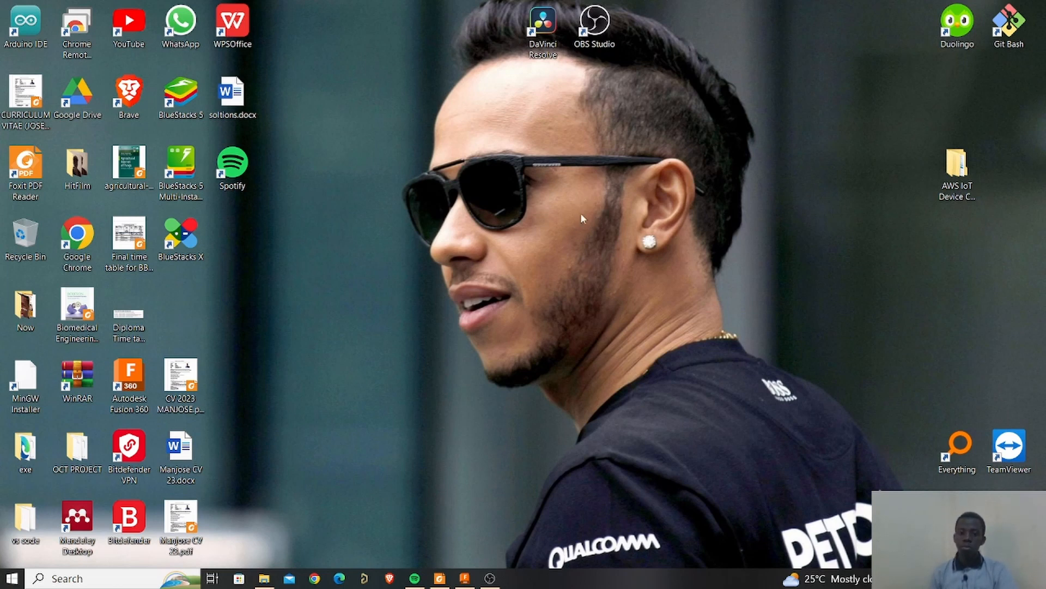
Open Fusion 360 and orbit around the Lower Neck Bracket model to inspect it.
click(465, 578)
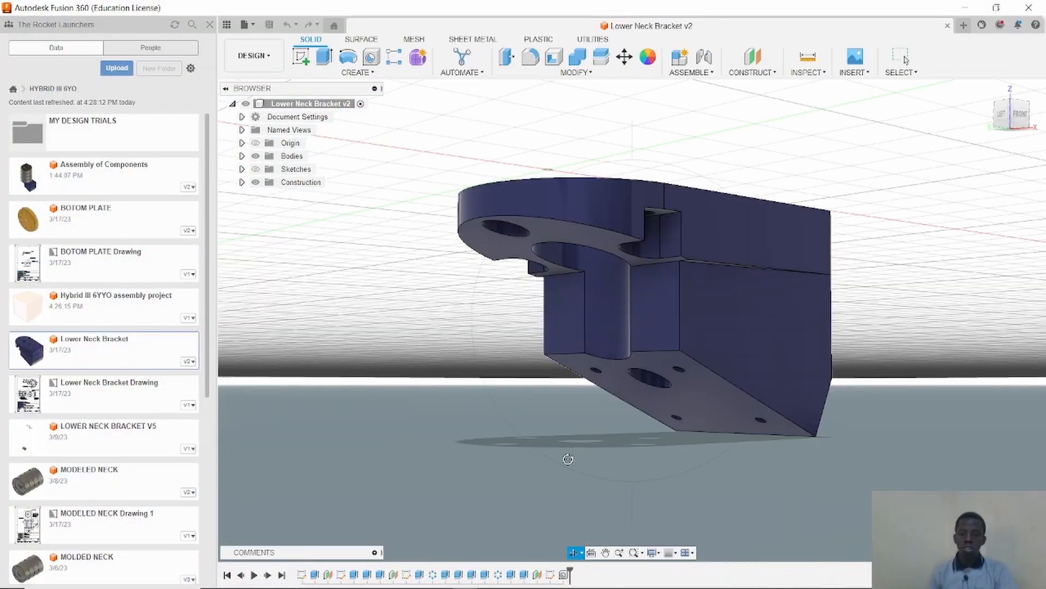
drag(526, 491, 636, 495)
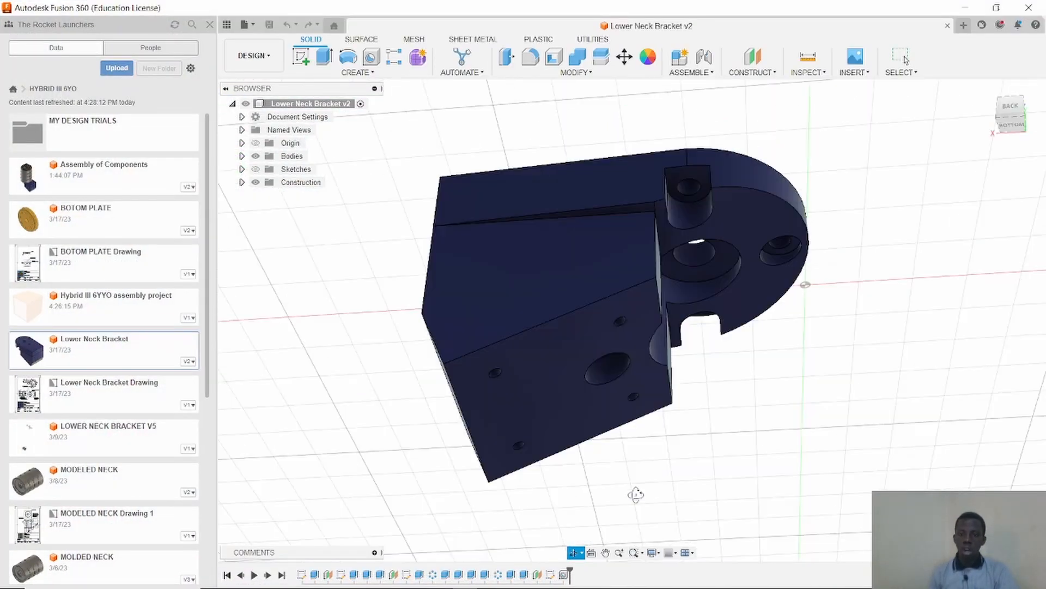
drag(525, 471, 644, 501)
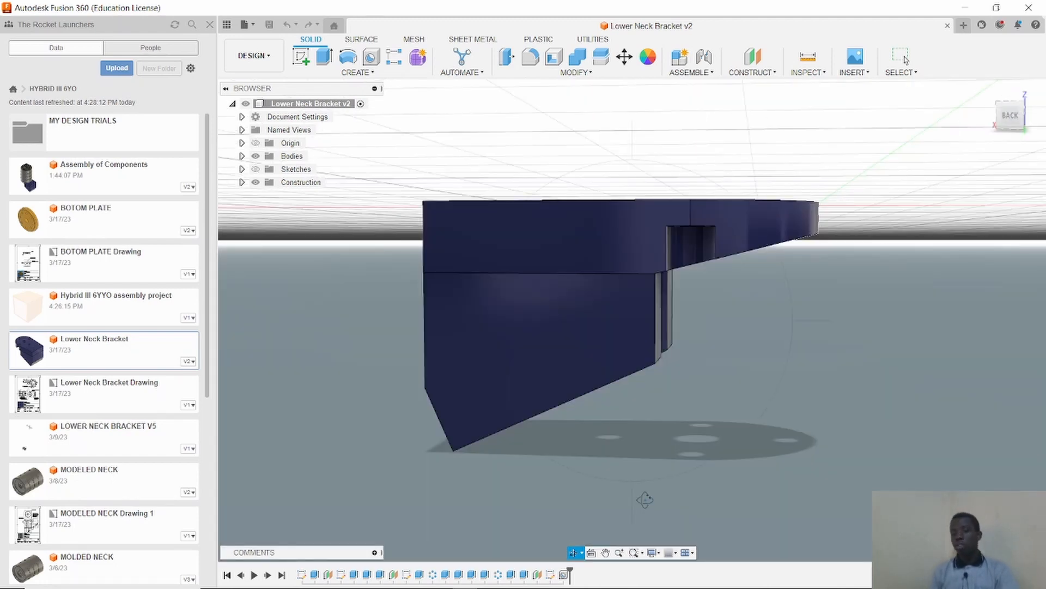
drag(607, 482, 534, 492)
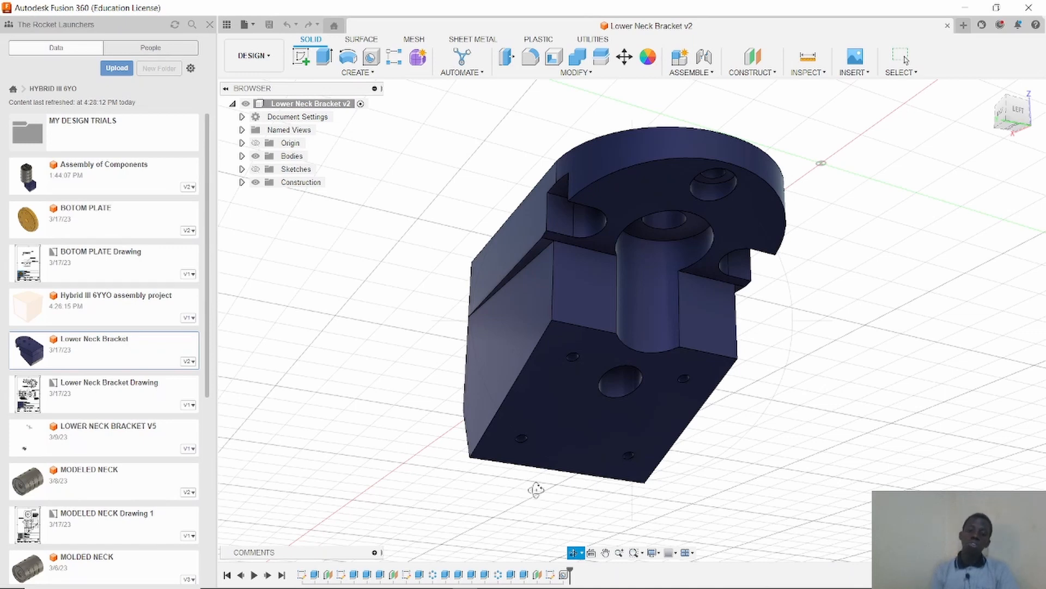
drag(409, 479, 688, 357)
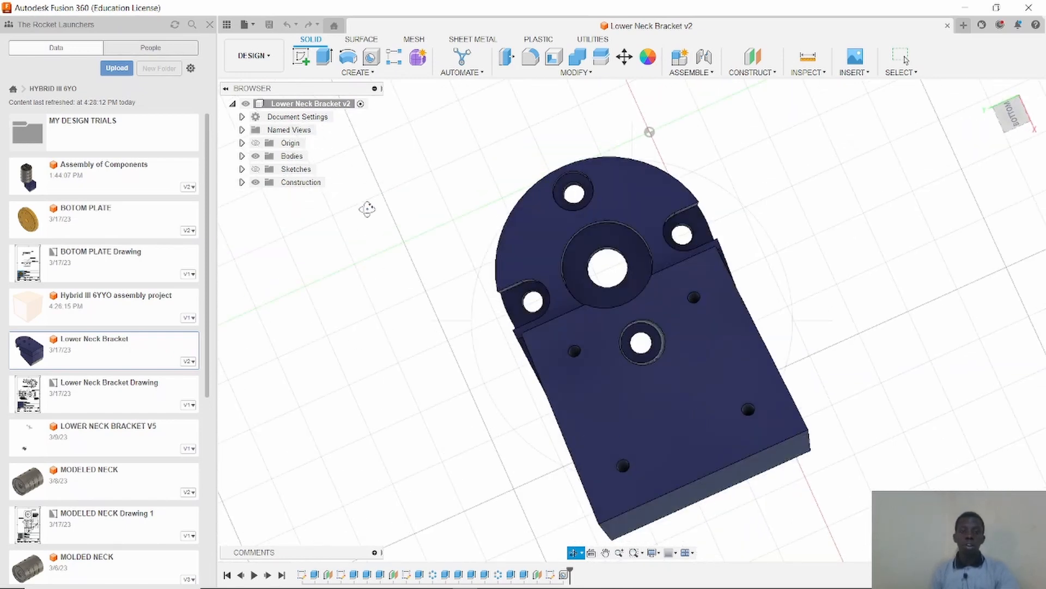
Create a drawing from the design with an A4 (210mm x 297mm) sheet size.
key(Escape)
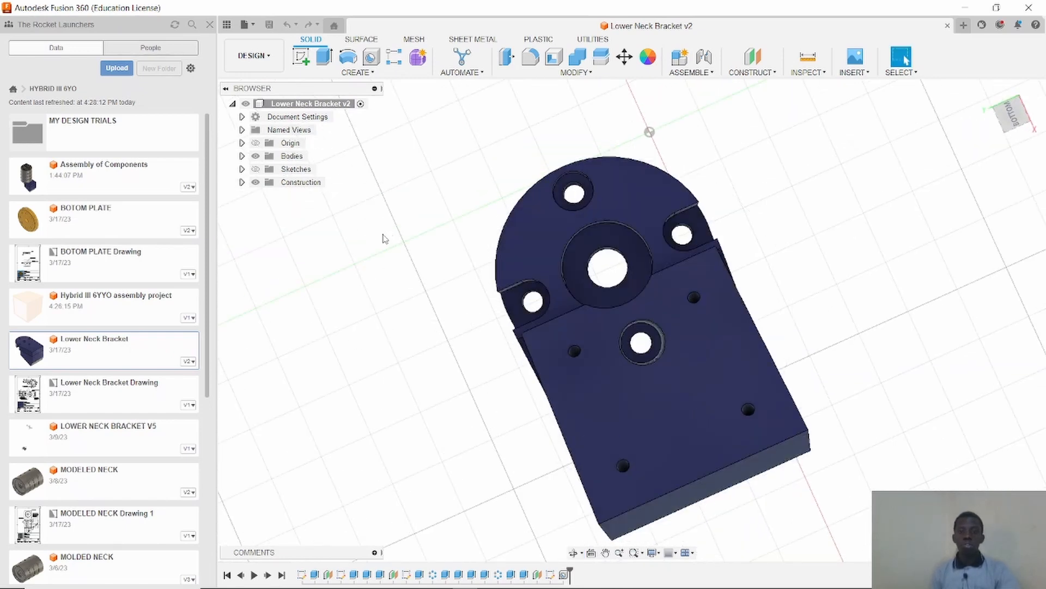
click(264, 57)
mouse_move(303, 197)
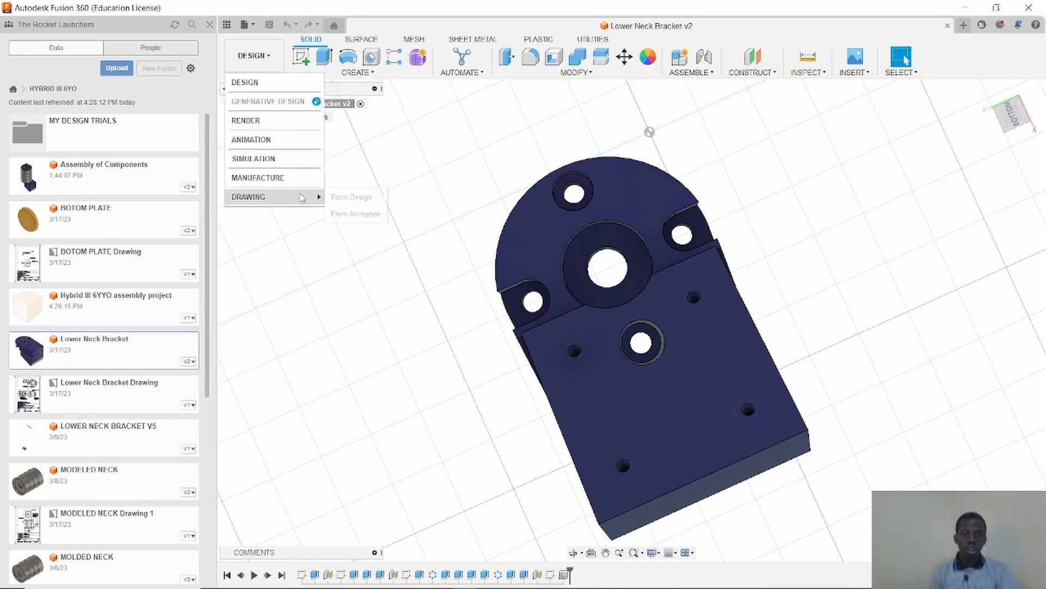
click(344, 196)
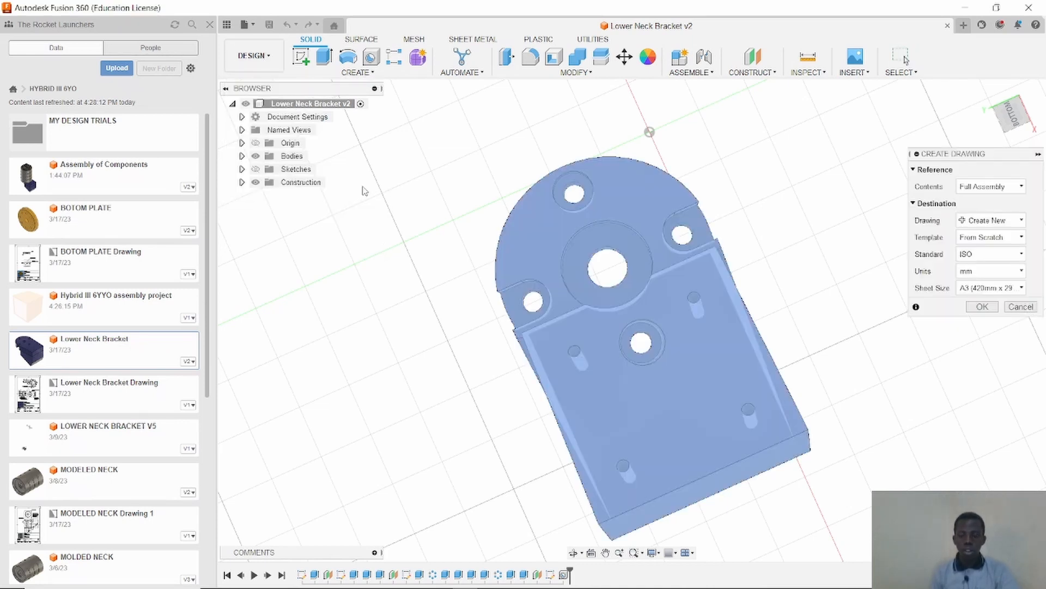
click(988, 287)
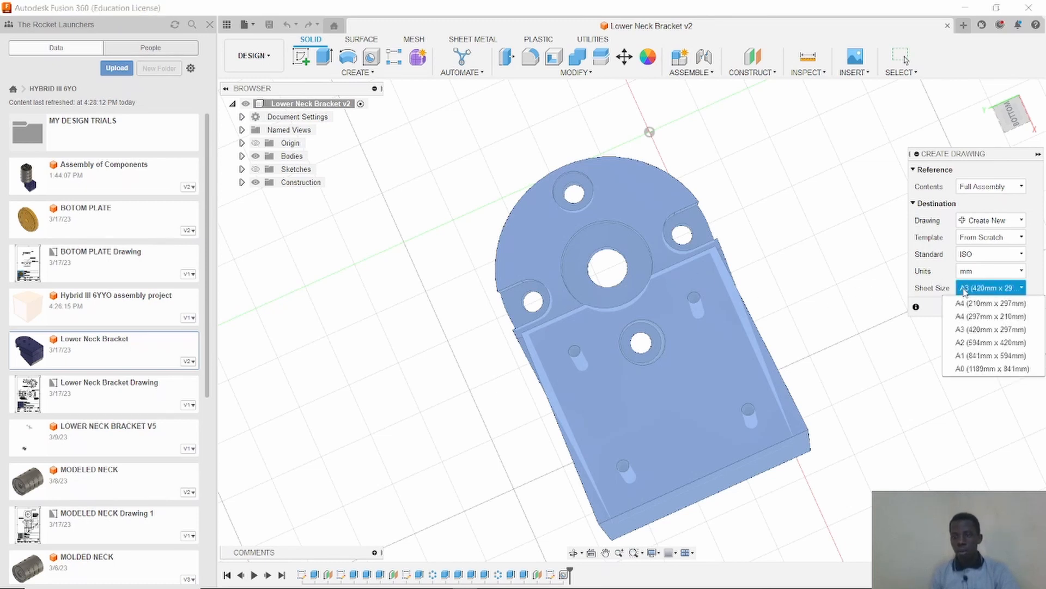
click(969, 298)
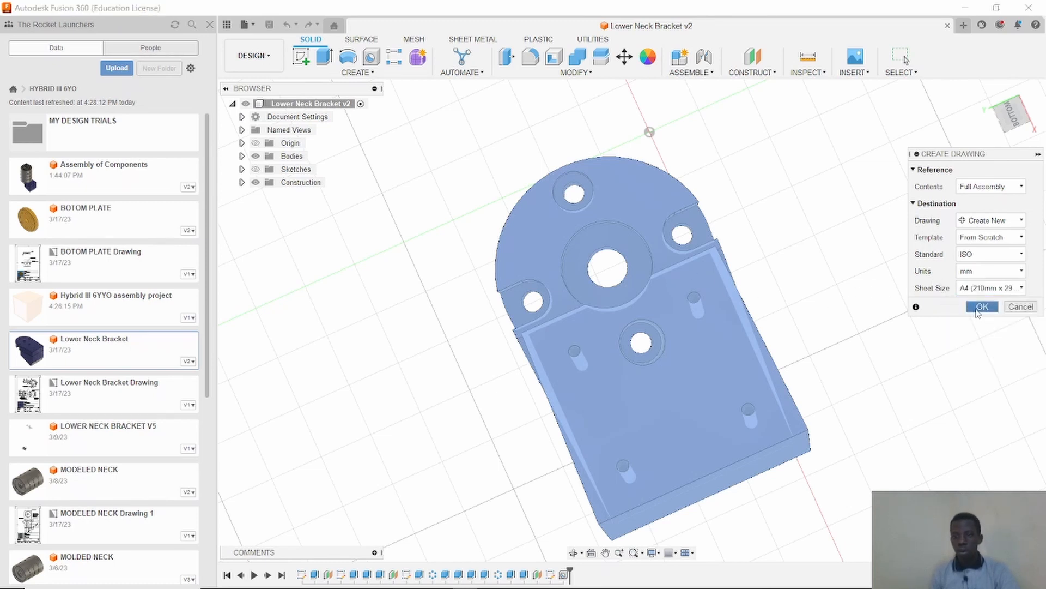
click(970, 308)
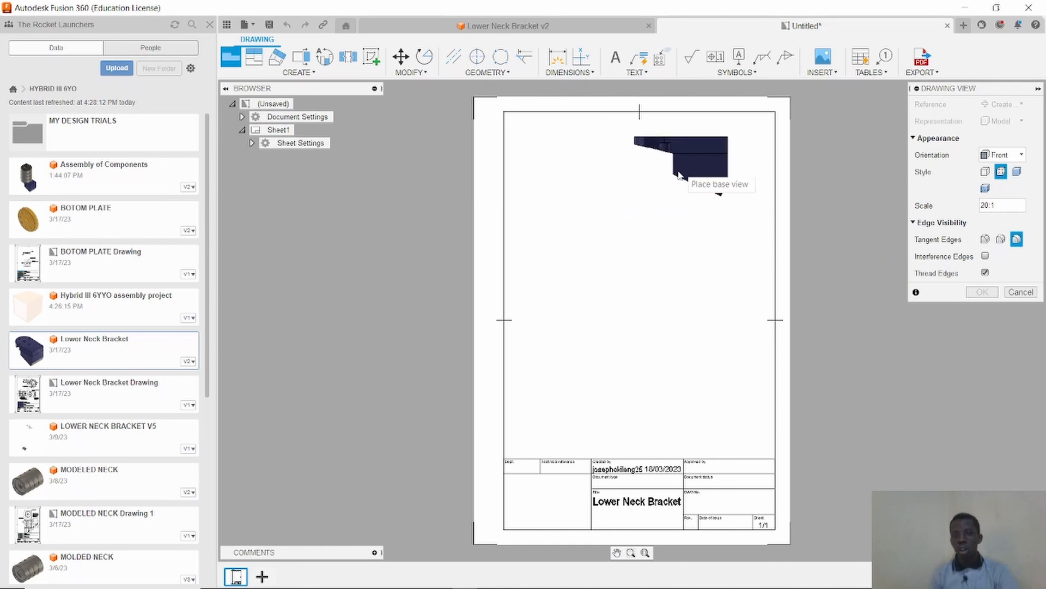
Place the base view on the sheet, trying TOP and HOME orientations before setting it to FRONT.
click(707, 168)
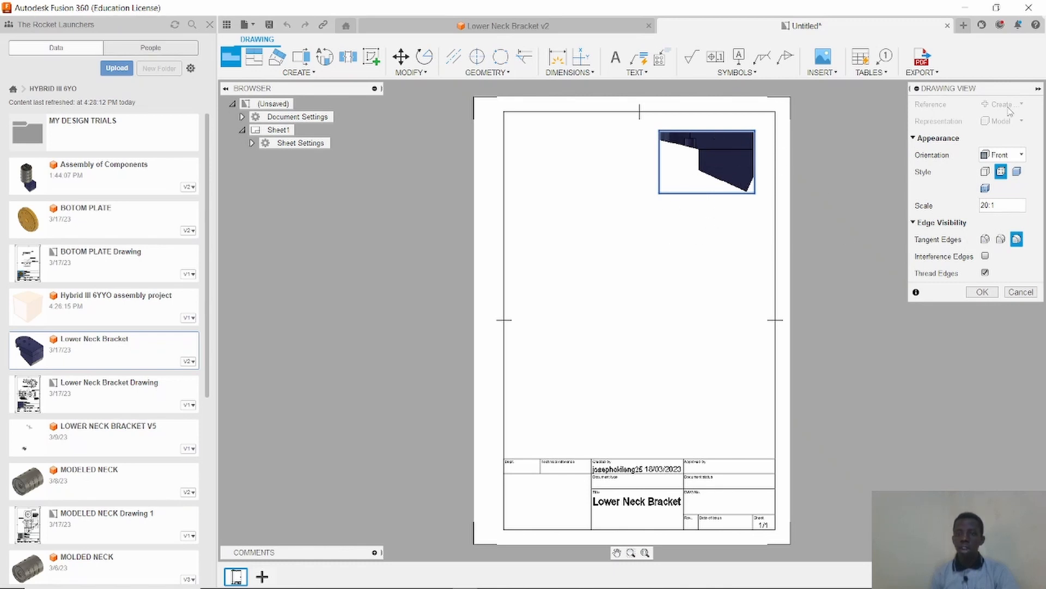
click(1018, 156)
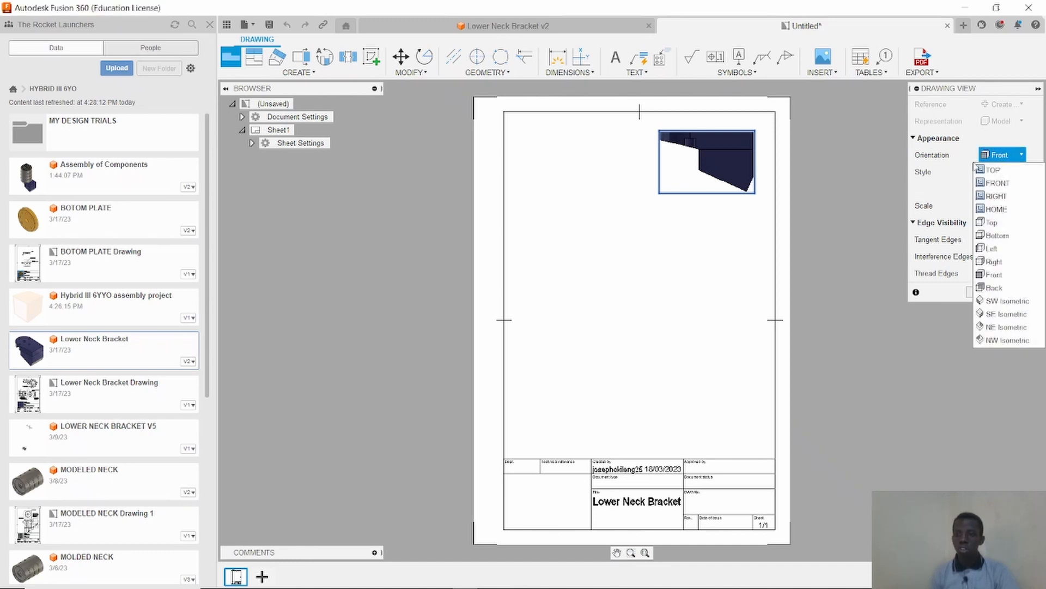
click(989, 170)
click(1011, 156)
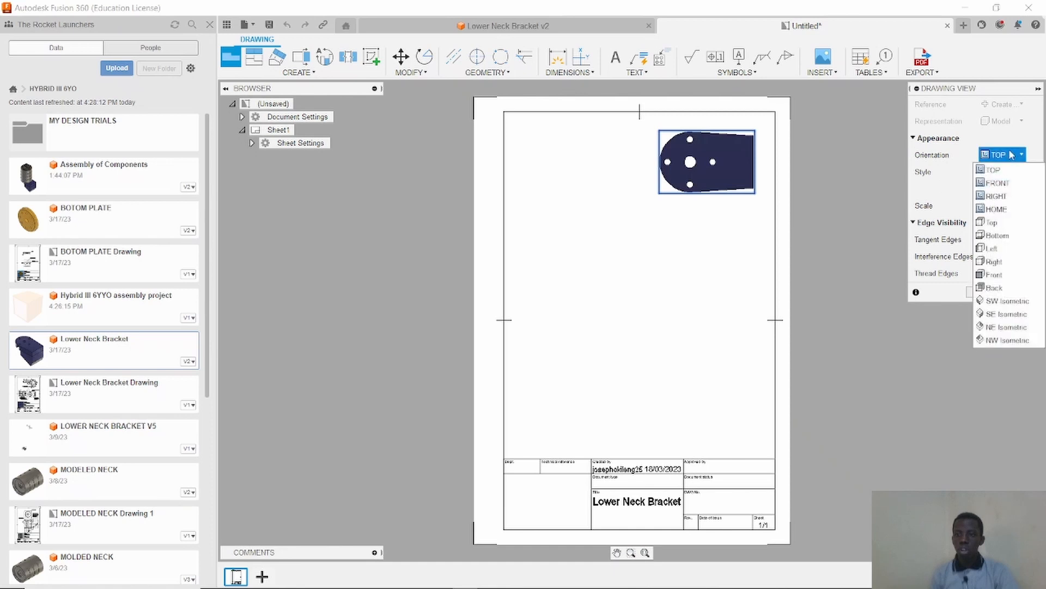
click(998, 212)
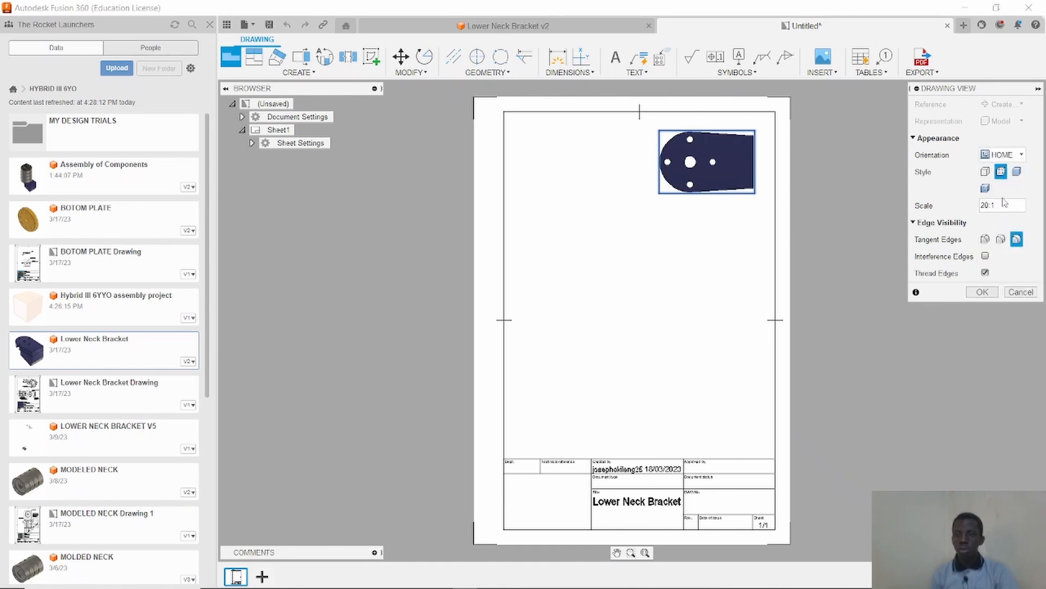
click(1014, 156)
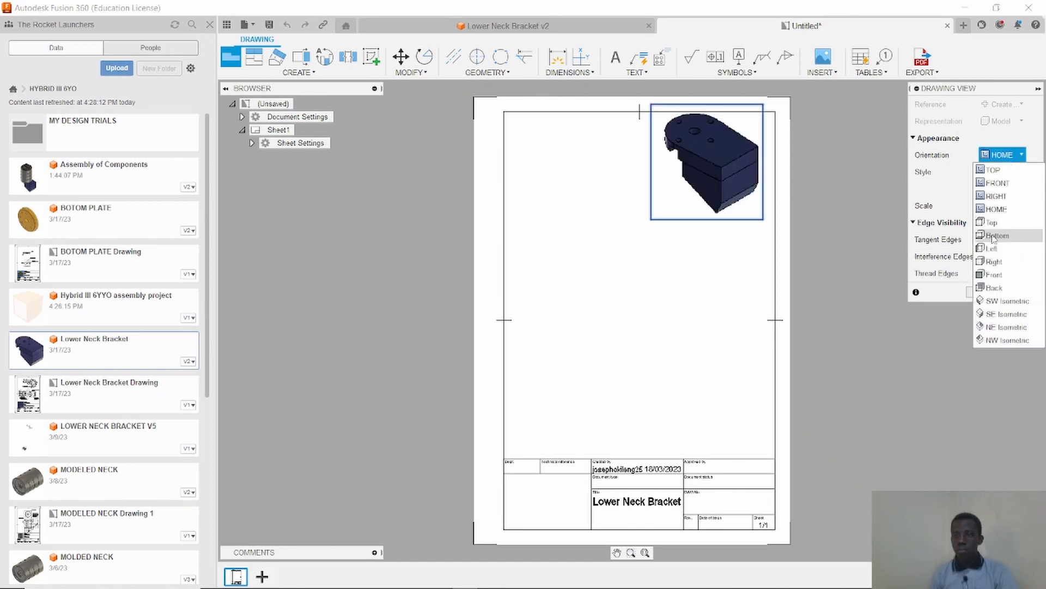
click(1012, 183)
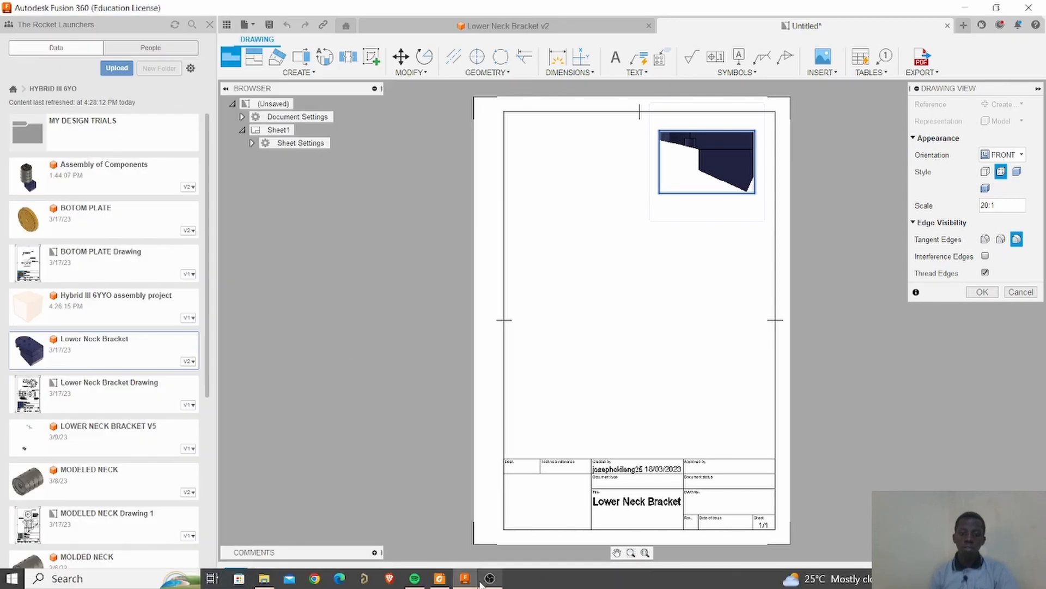
Arrange the reference drawing PDF and Fusion 360 side by side on the screen.
click(441, 579)
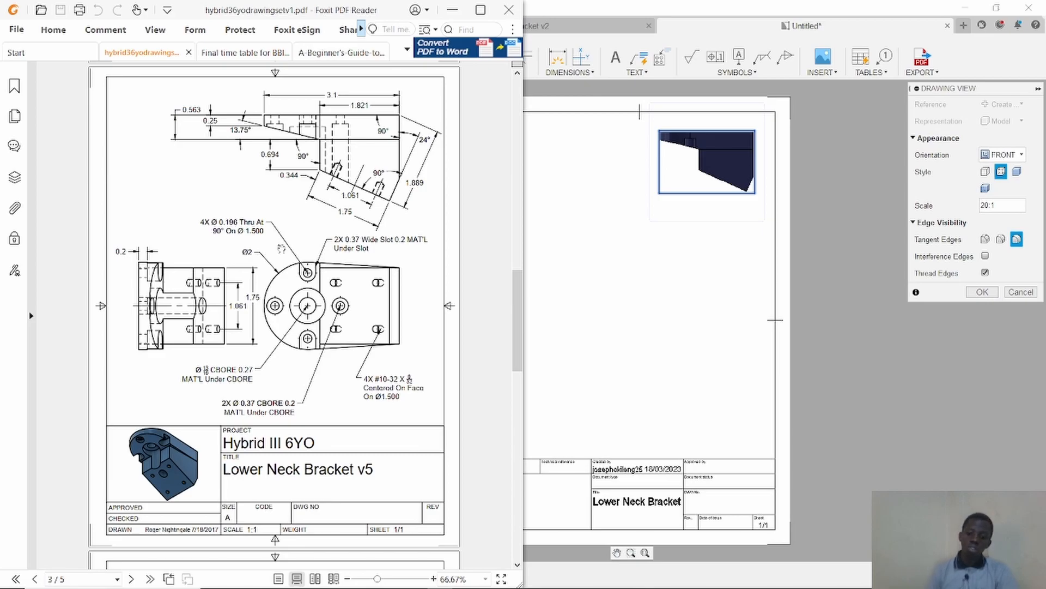
key(super+Right)
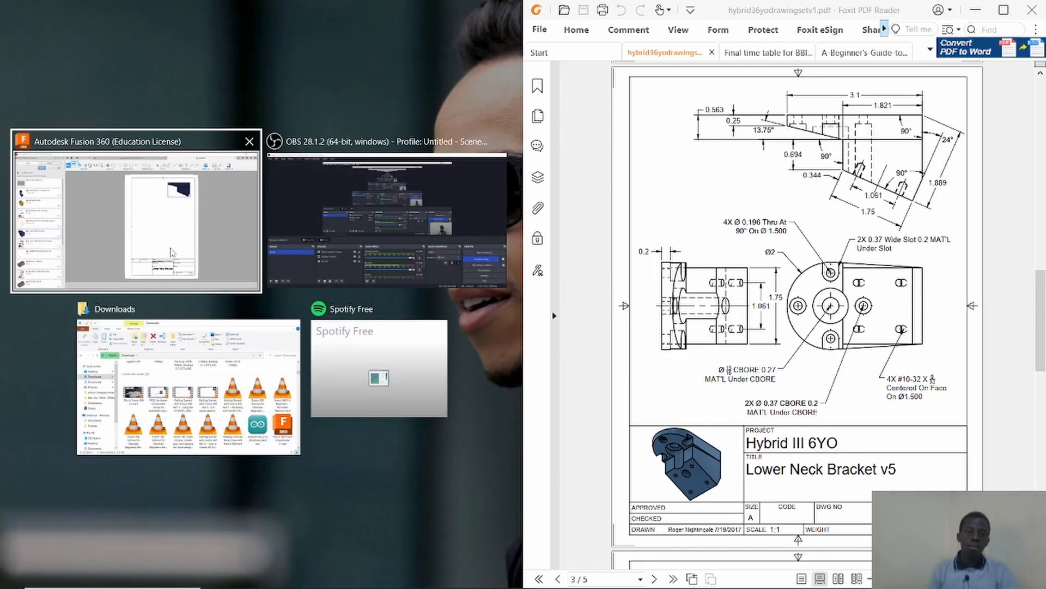
click(174, 251)
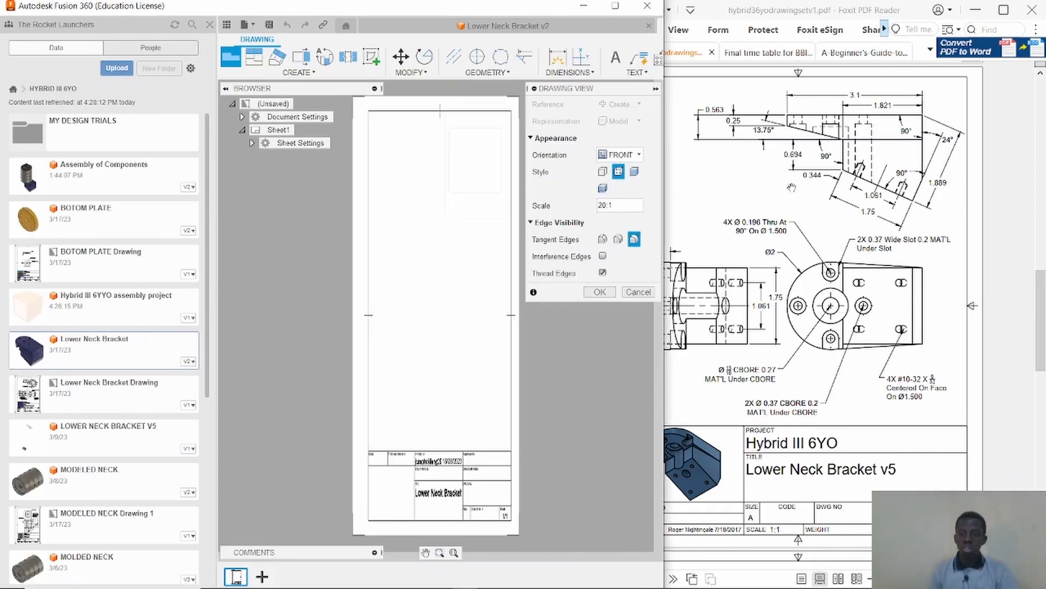
click(804, 186)
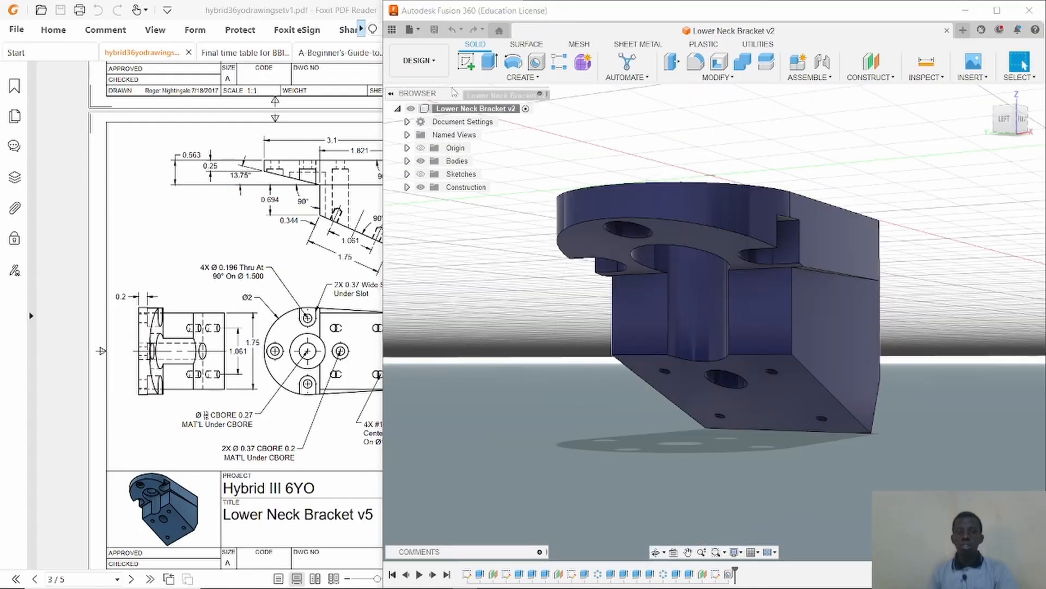
Create a new drawing from the Lower Neck Bracket design using an A4 (210mm x 297mm) sheet.
click(419, 60)
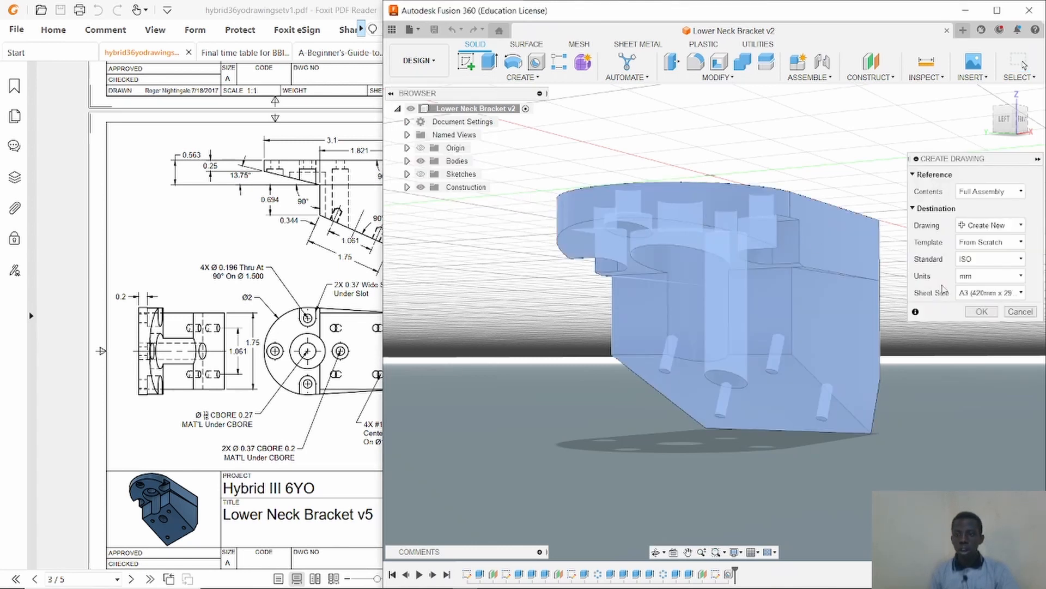
click(975, 295)
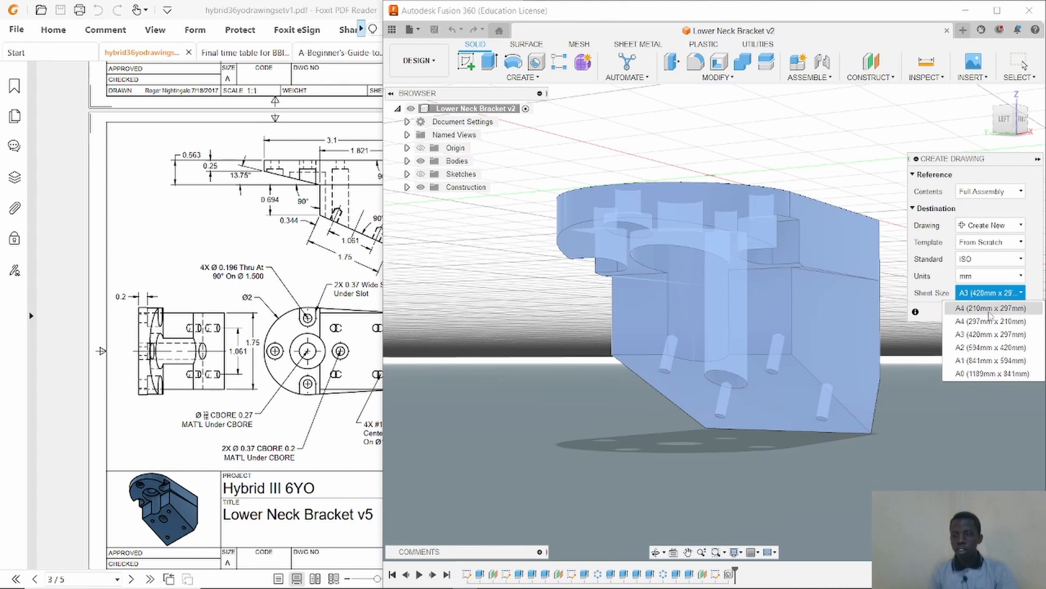
click(990, 308)
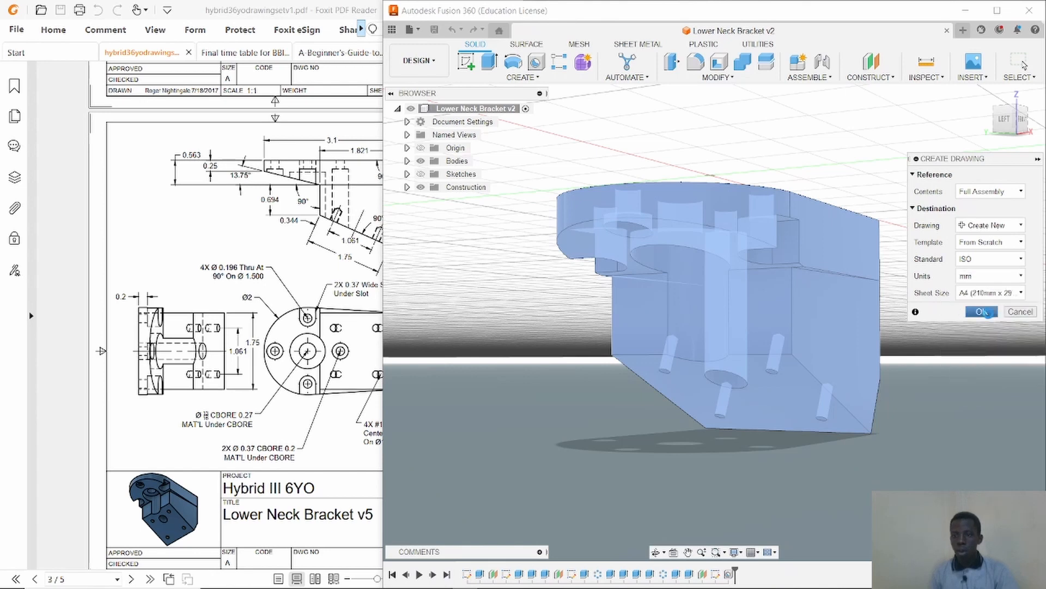
click(982, 312)
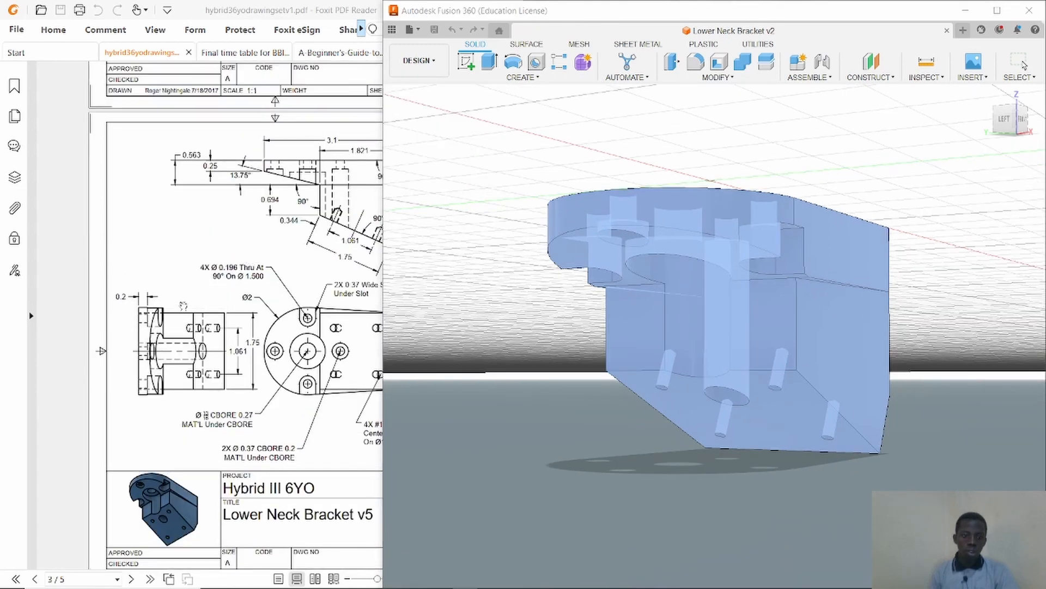
Scroll the reference PDF to the Lower Neck Bracket sheet and place the base view on the drawing.
ctrl+scroll(183, 305, down, 1)
ctrl+scroll(184, 303, down, 1)
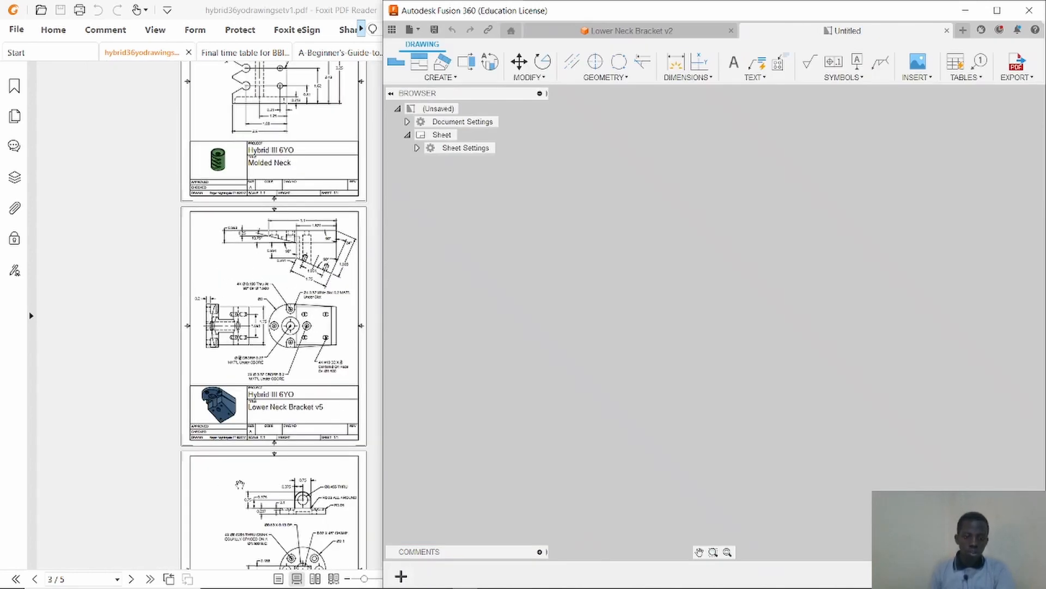
click(225, 471)
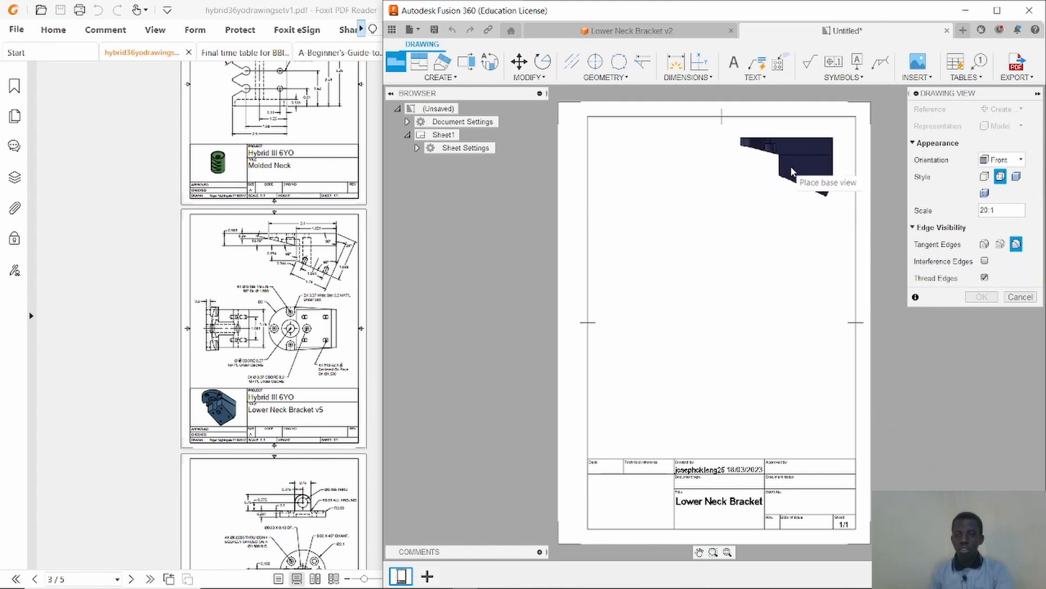
click(790, 172)
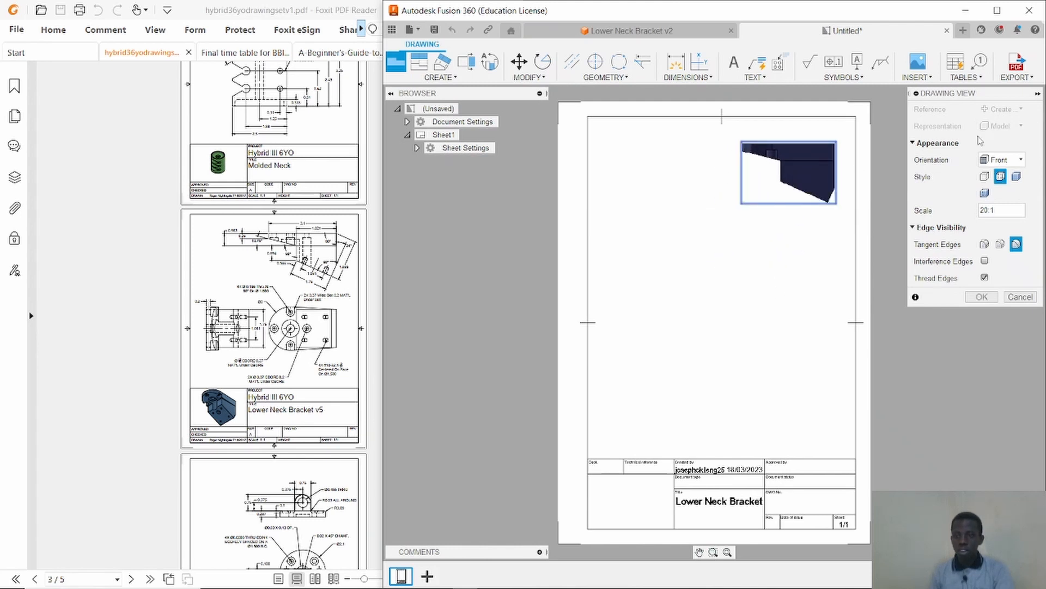
Set the base view orientation to FRONT after trying TOP and RIGHT, and set its scale to 40:1.
click(1001, 159)
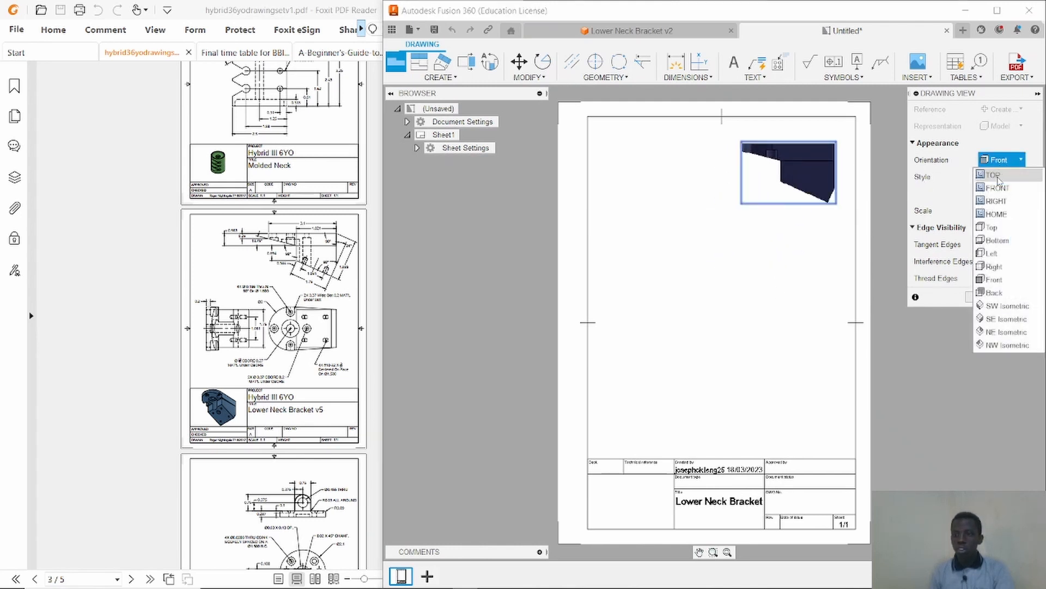
click(1002, 189)
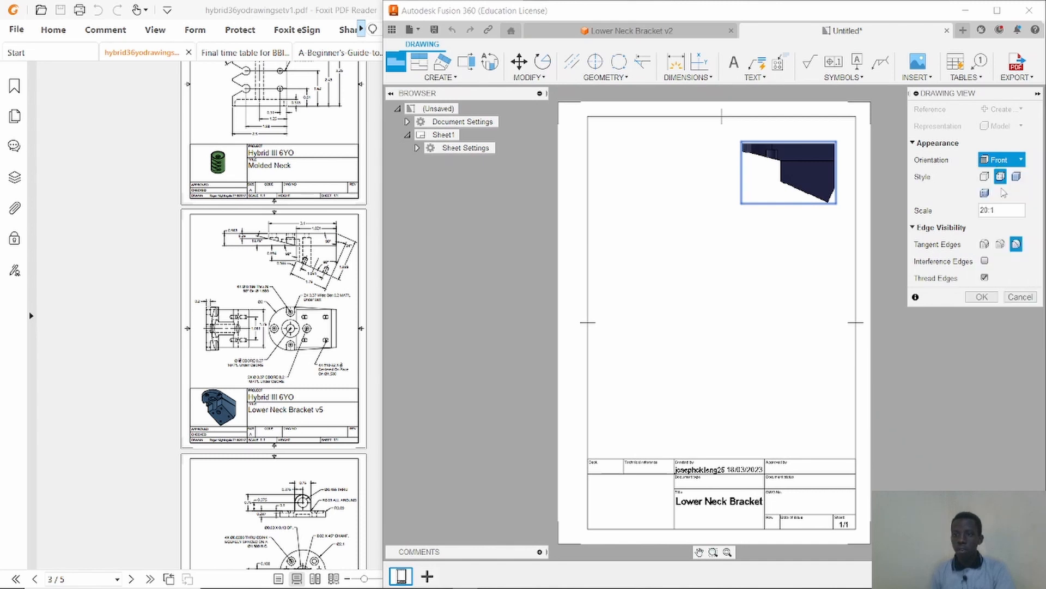
click(1014, 161)
click(1008, 176)
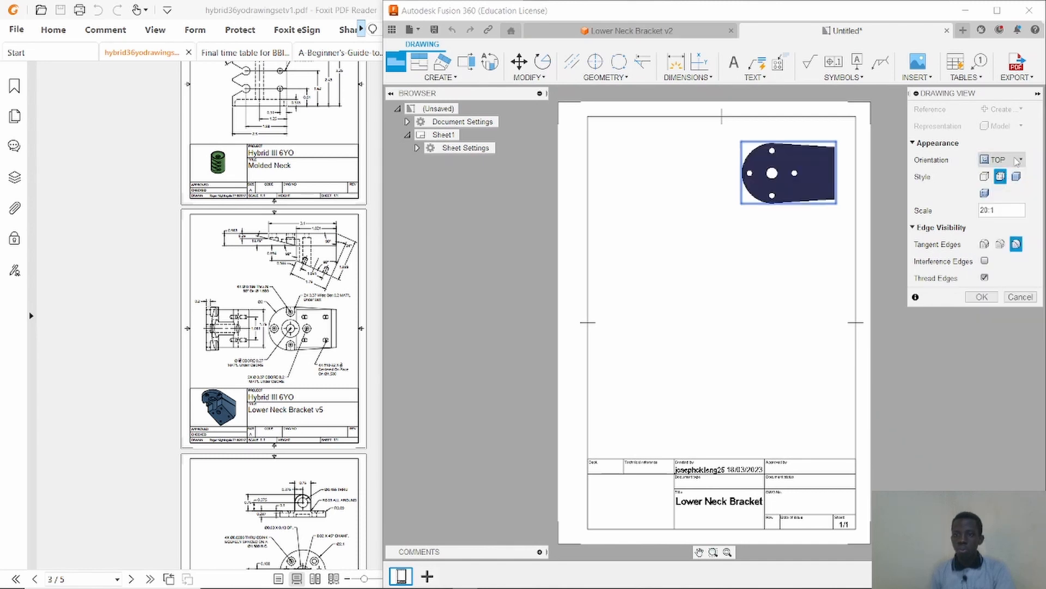
click(1012, 159)
click(1006, 202)
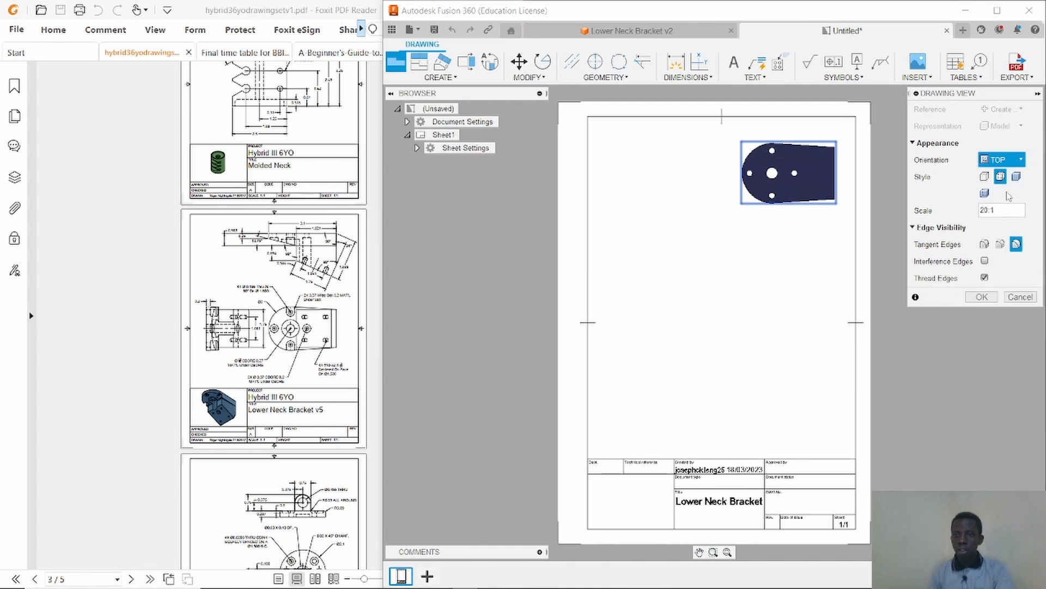
click(1014, 163)
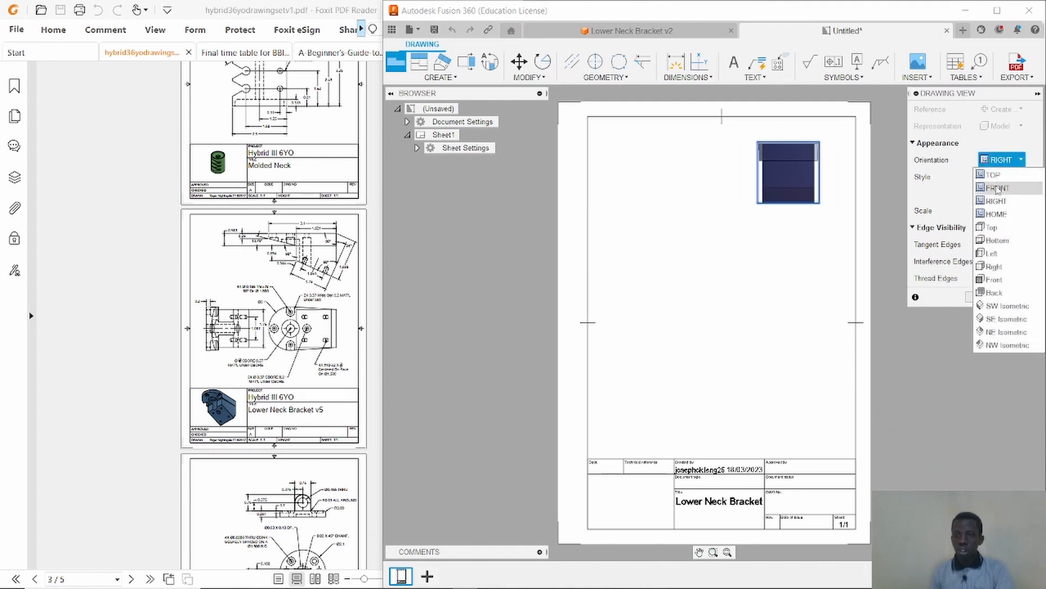
click(999, 188)
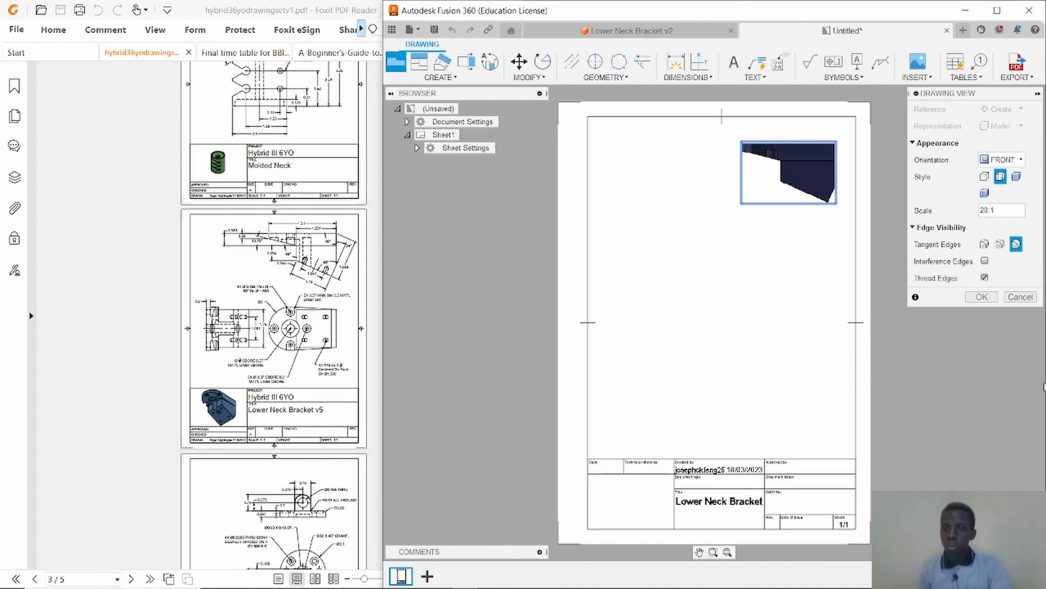
click(985, 208)
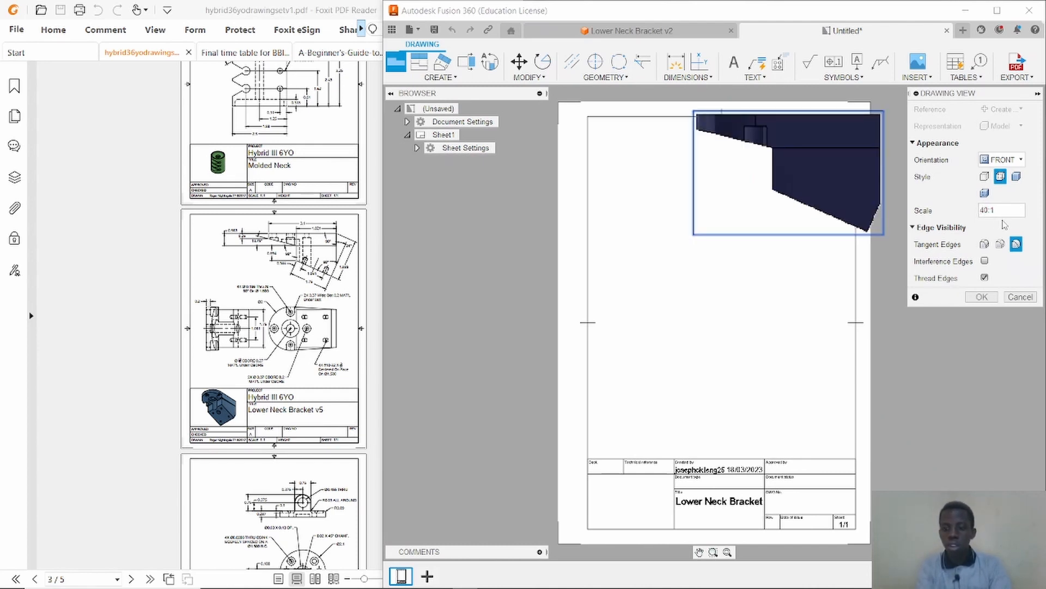
Set the base view scale to 2:1 and confirm the drawing view.
text(1)
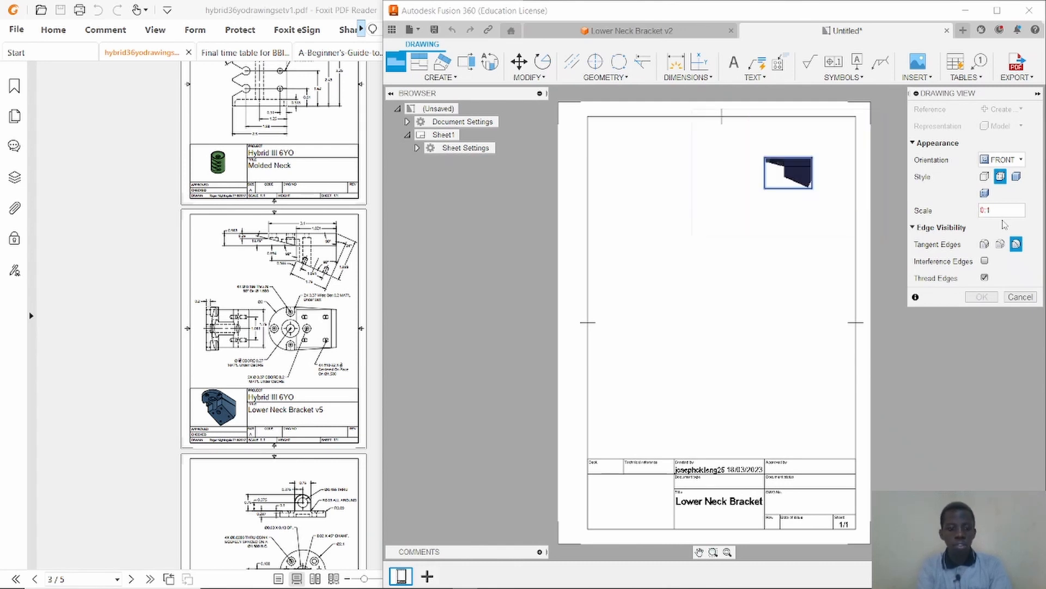
text(2)
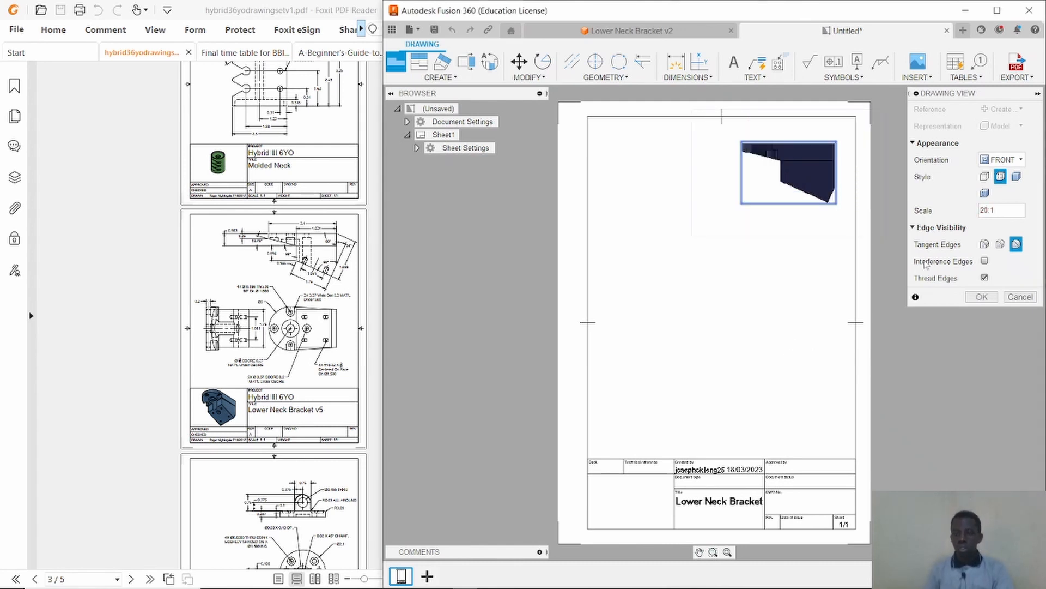
click(982, 297)
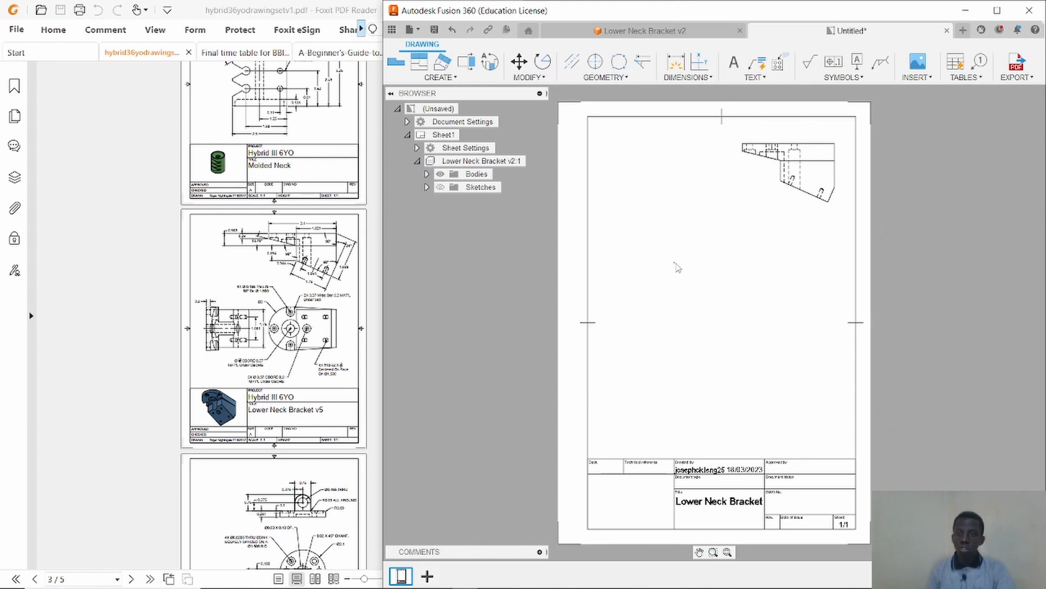
Add a projected view below the front base view with the Projected View tool.
right_click(805, 176)
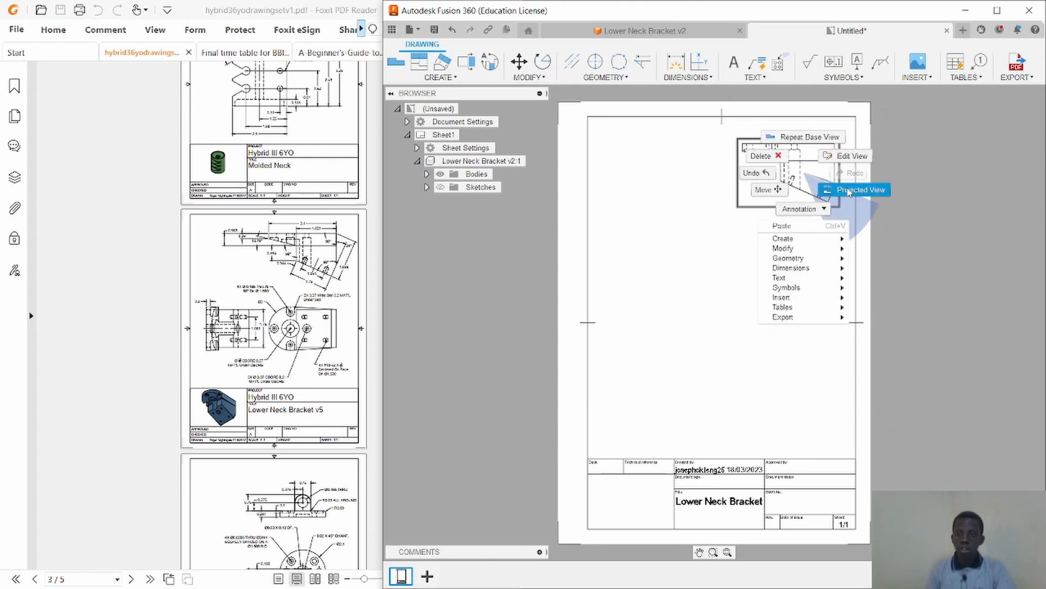
click(697, 260)
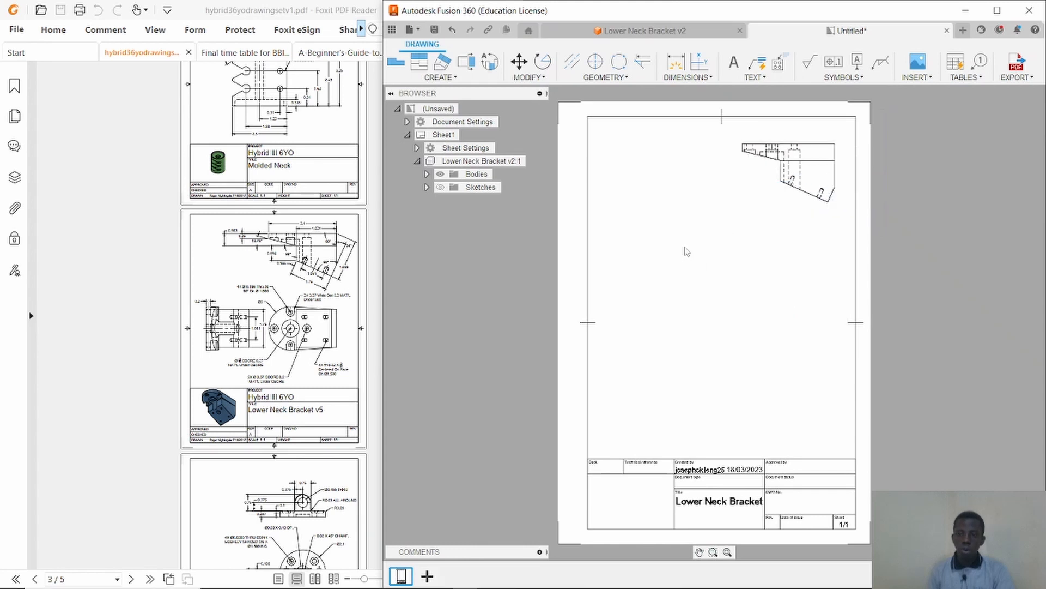
click(419, 64)
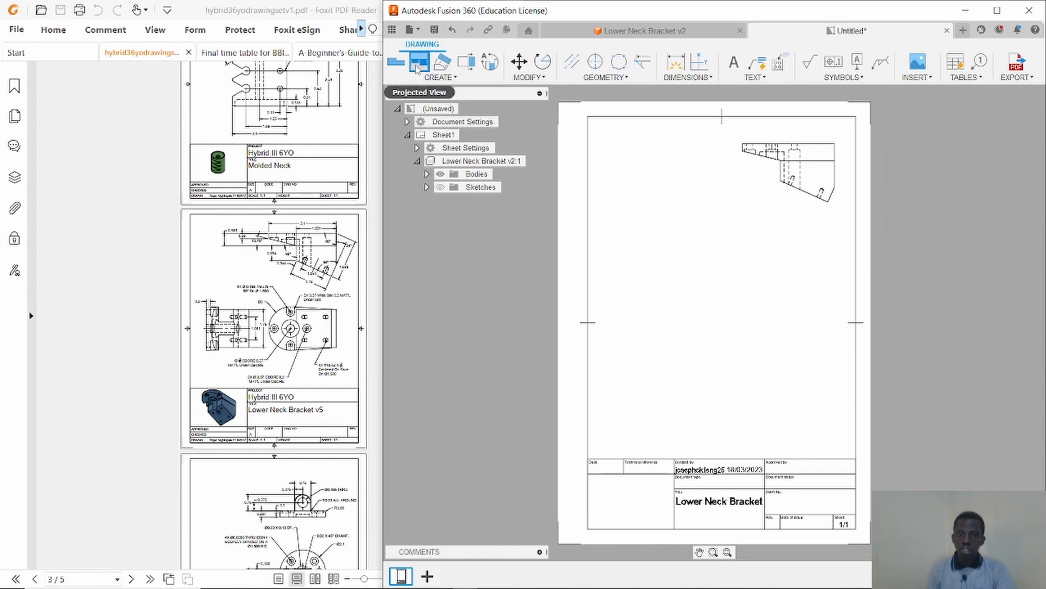
click(811, 168)
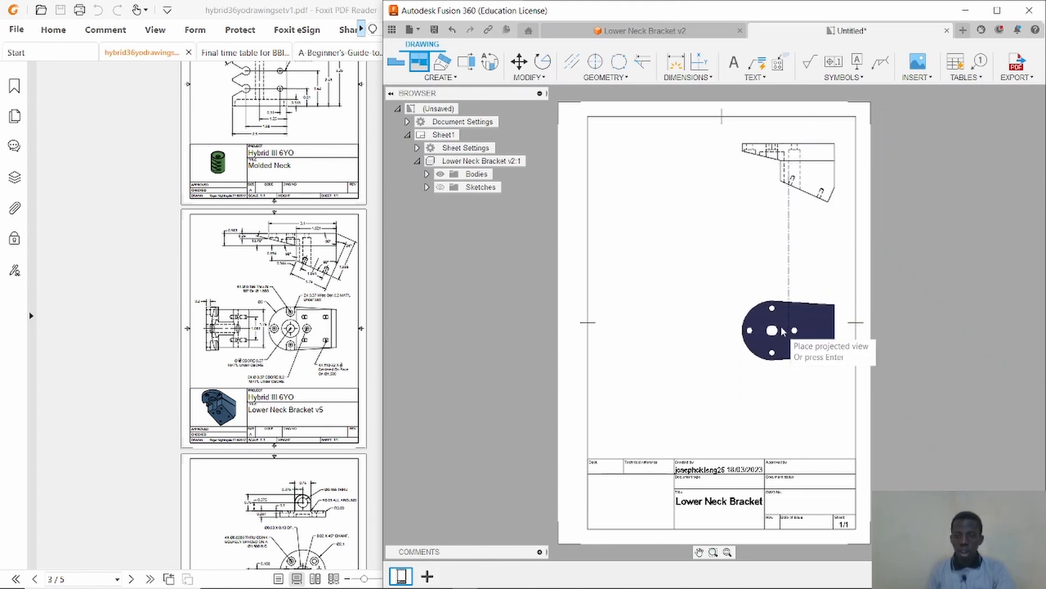
click(797, 341)
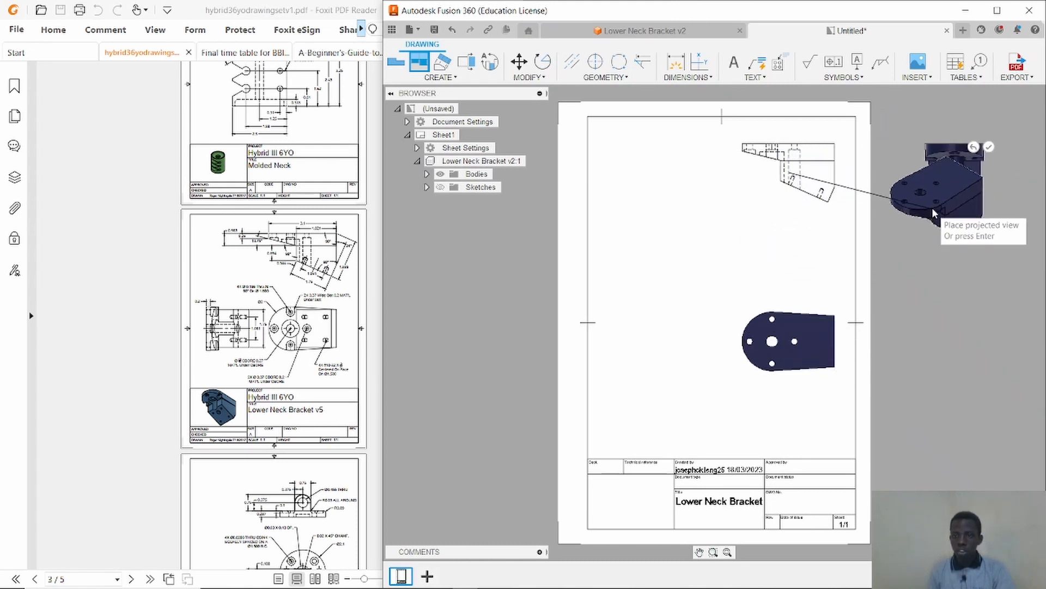
right_click(921, 231)
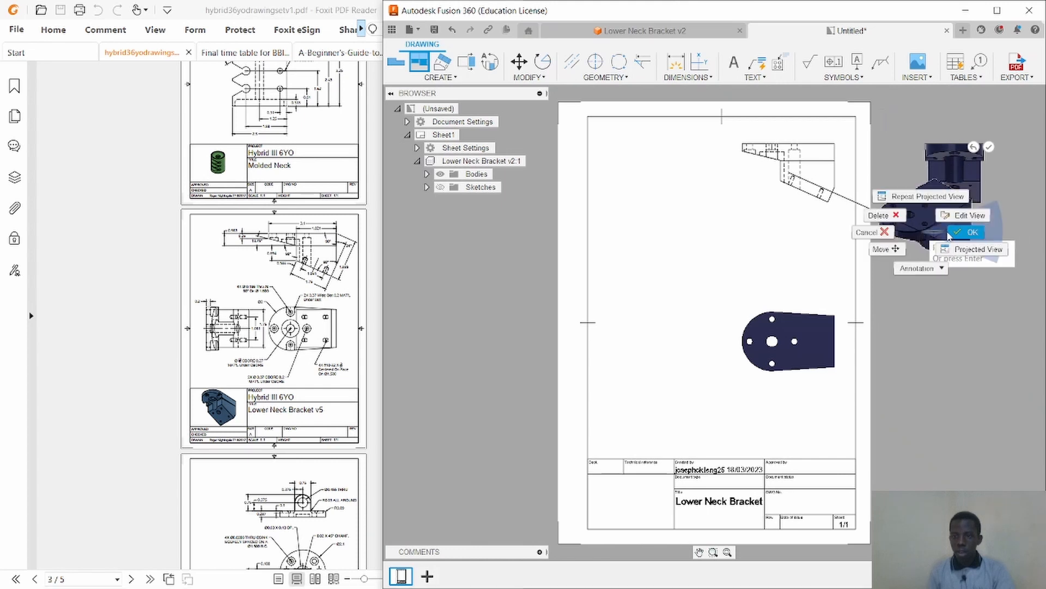
click(949, 234)
Rearrange the views on the sheet, moving the base view lower.
drag(967, 179, 640, 243)
drag(805, 164, 804, 234)
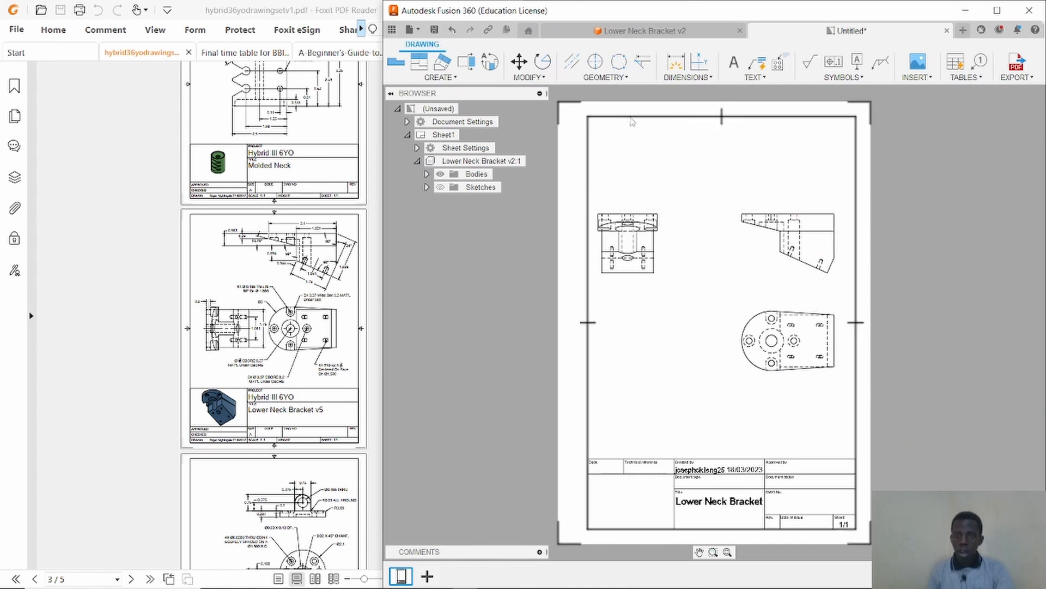
Add another projected view above the base view and shift the lower view down slightly.
click(423, 65)
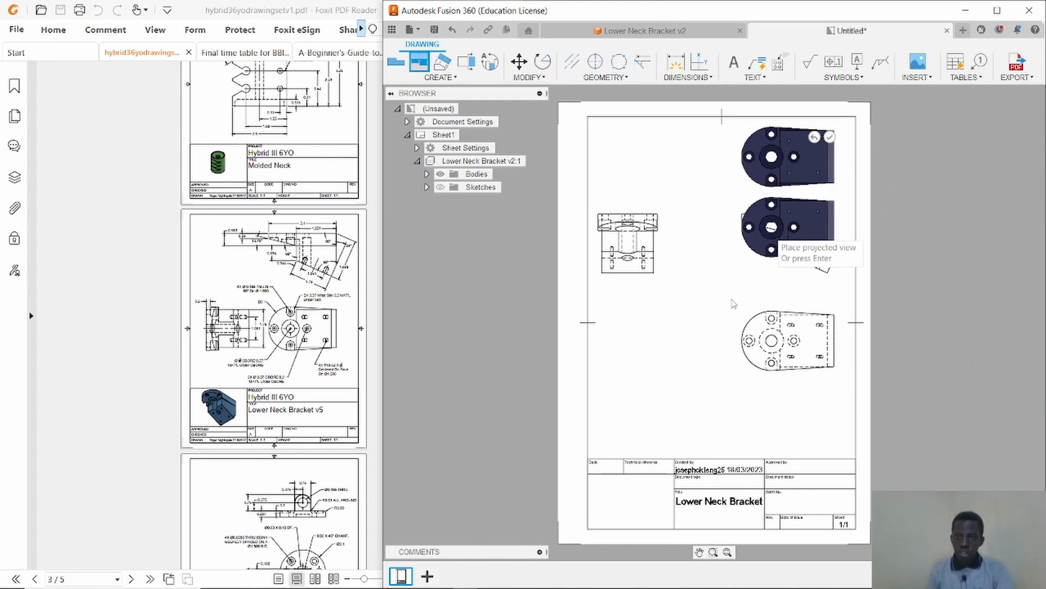
right_click(698, 250)
click(750, 251)
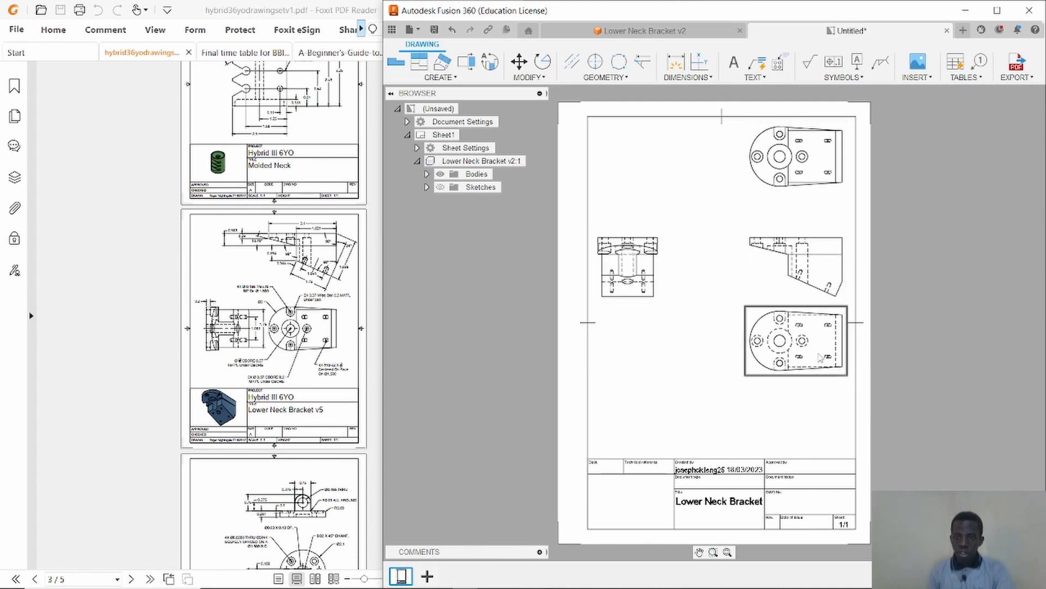
drag(822, 358, 823, 385)
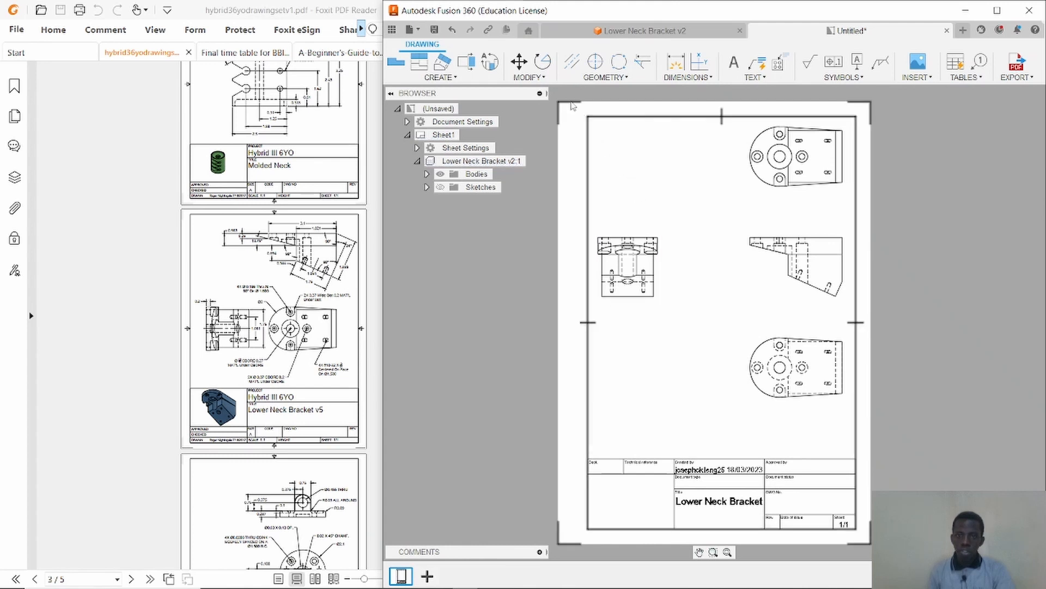
Rotate the left side view with the Rotate command to match the reference orientation and reposition it.
click(527, 77)
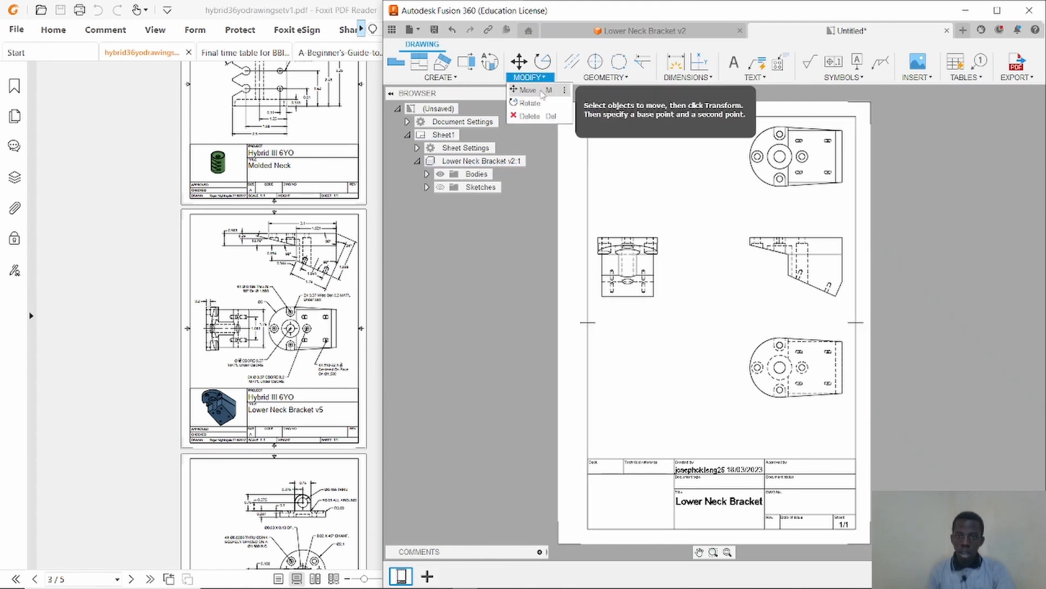
click(530, 102)
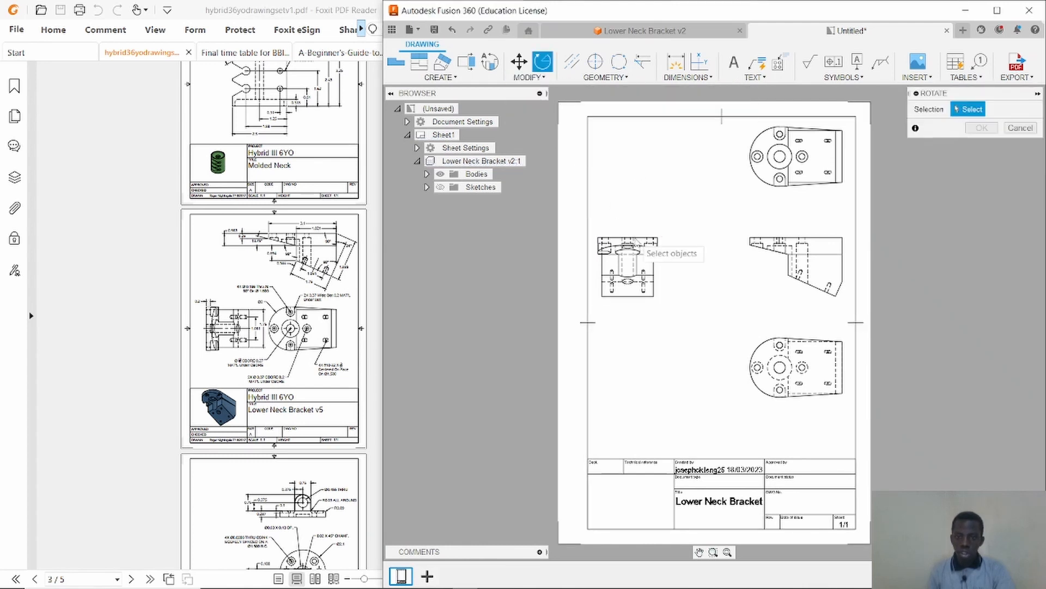
click(650, 277)
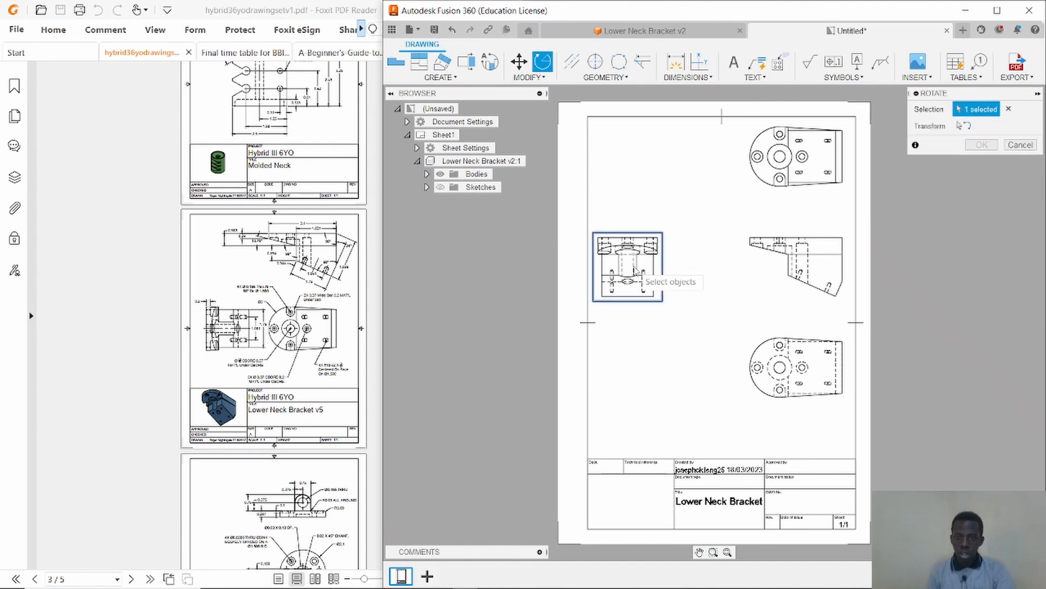
click(964, 127)
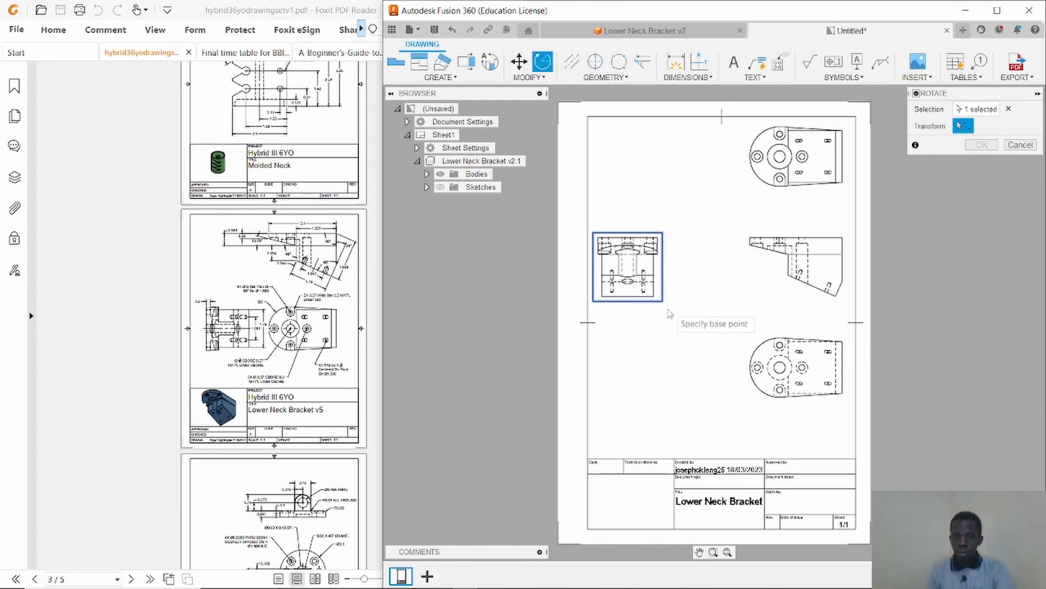
click(654, 296)
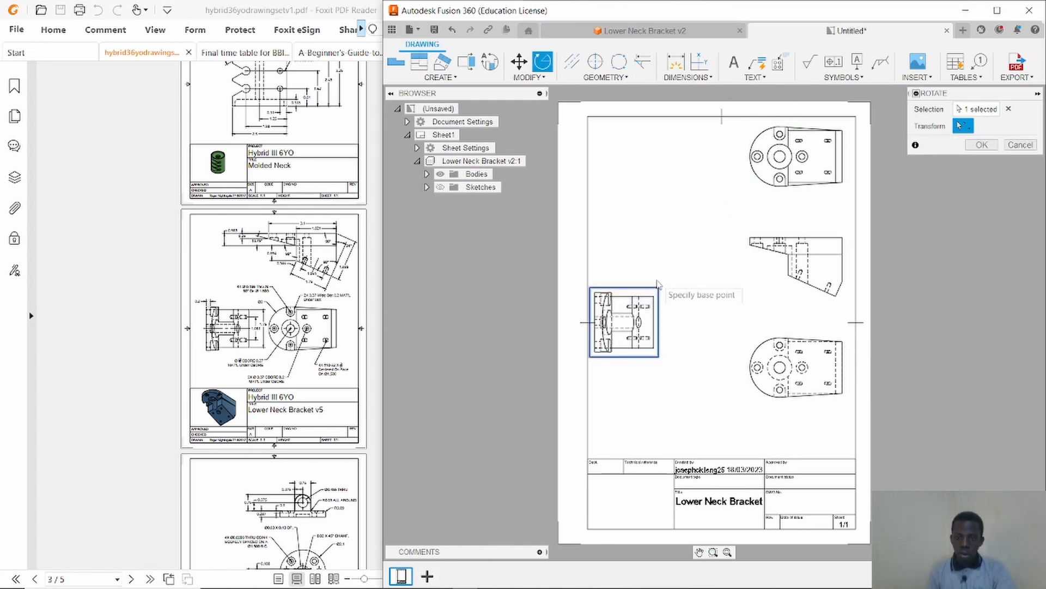
right_click(674, 241)
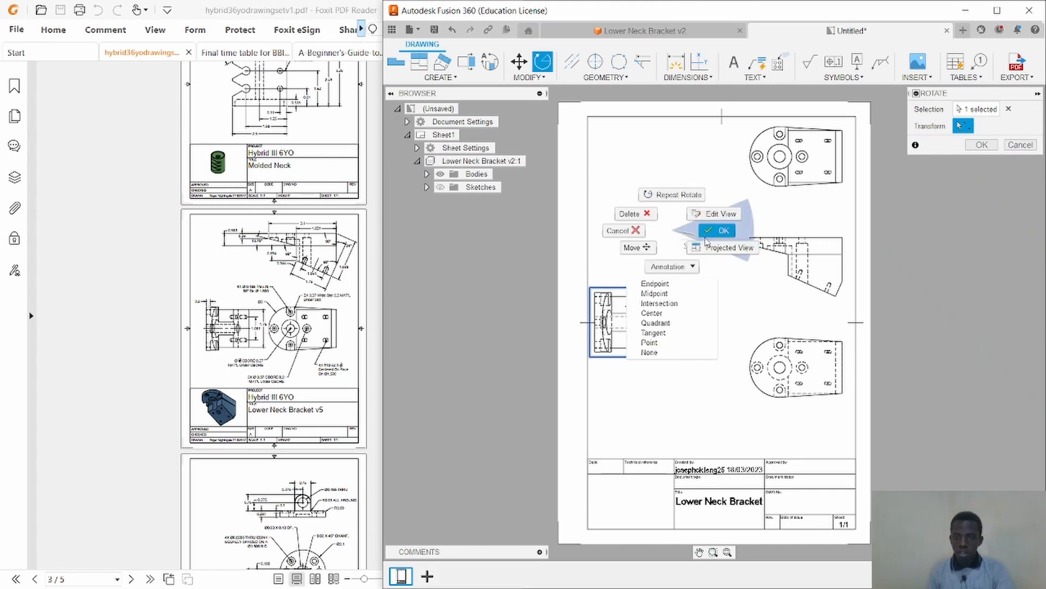
click(696, 248)
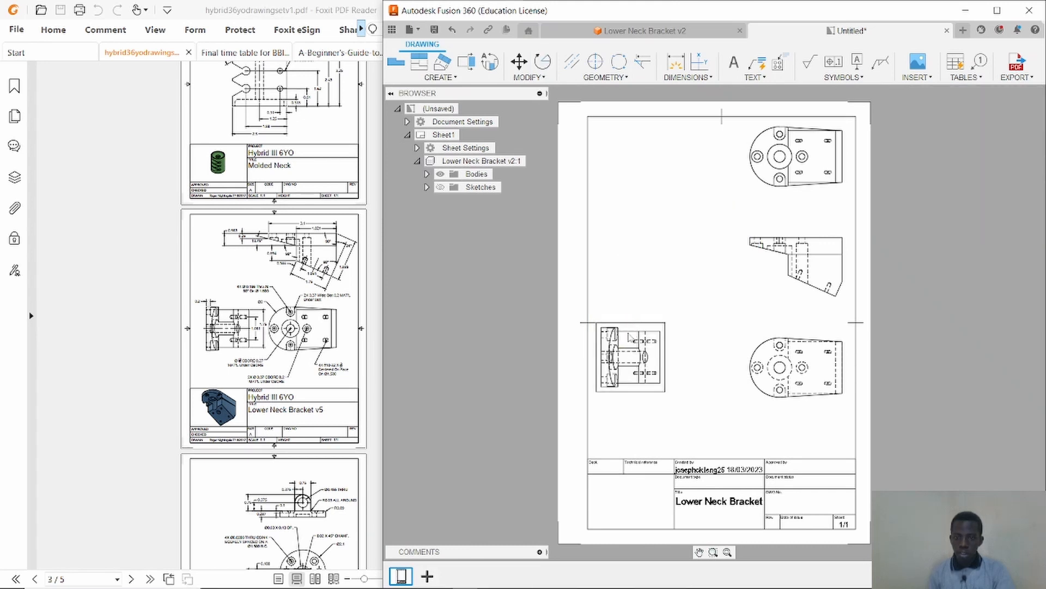
click(634, 308)
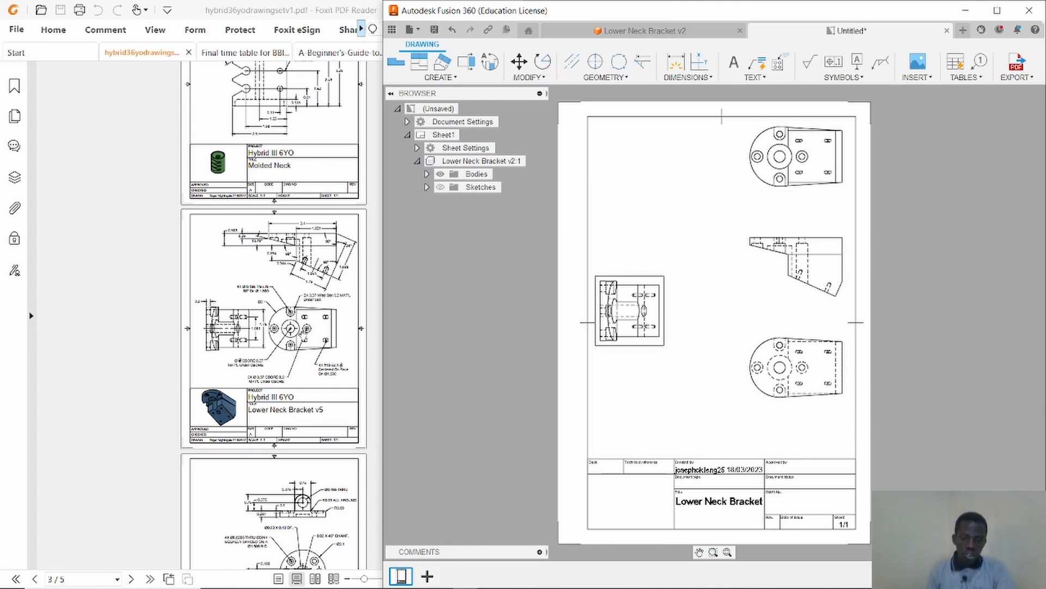
Zoom into the reference PDF's Lower Neck Bracket views to compare their layout.
scroll(302, 332, down, 4)
scroll(303, 329, up, 4)
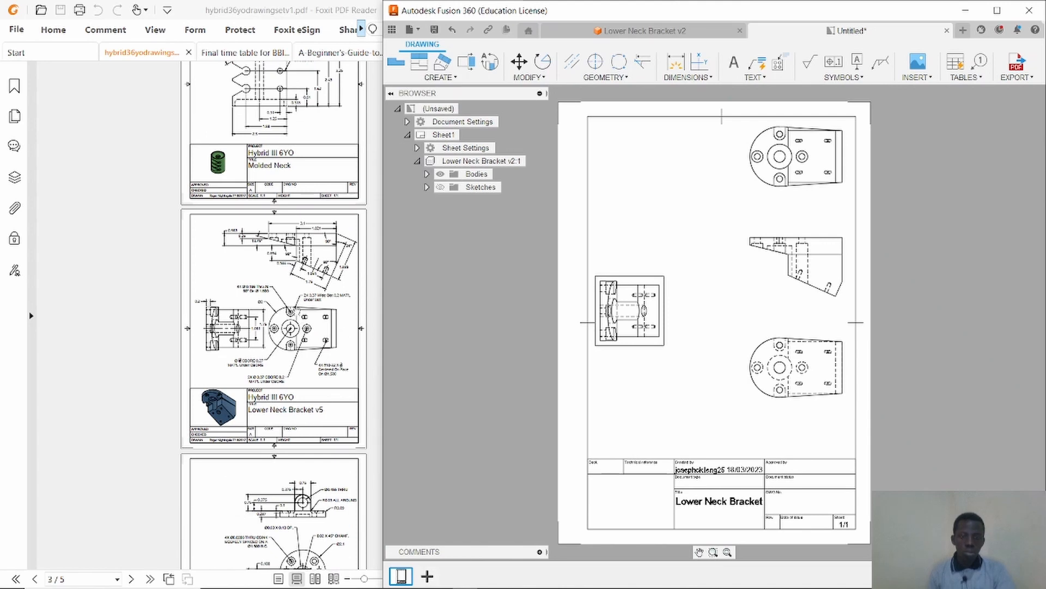
ctrl+scroll(296, 310, down, 2)
ctrl+scroll(295, 310, up, 4)
click(293, 309)
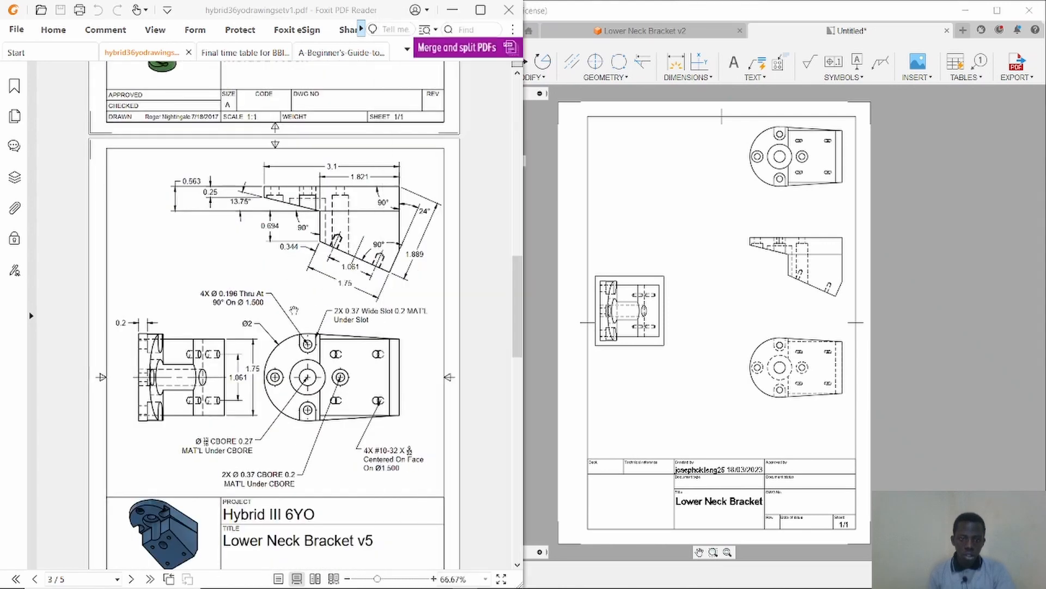
drag(294, 310, 148, 326)
ctrl+scroll(279, 316, up, 3)
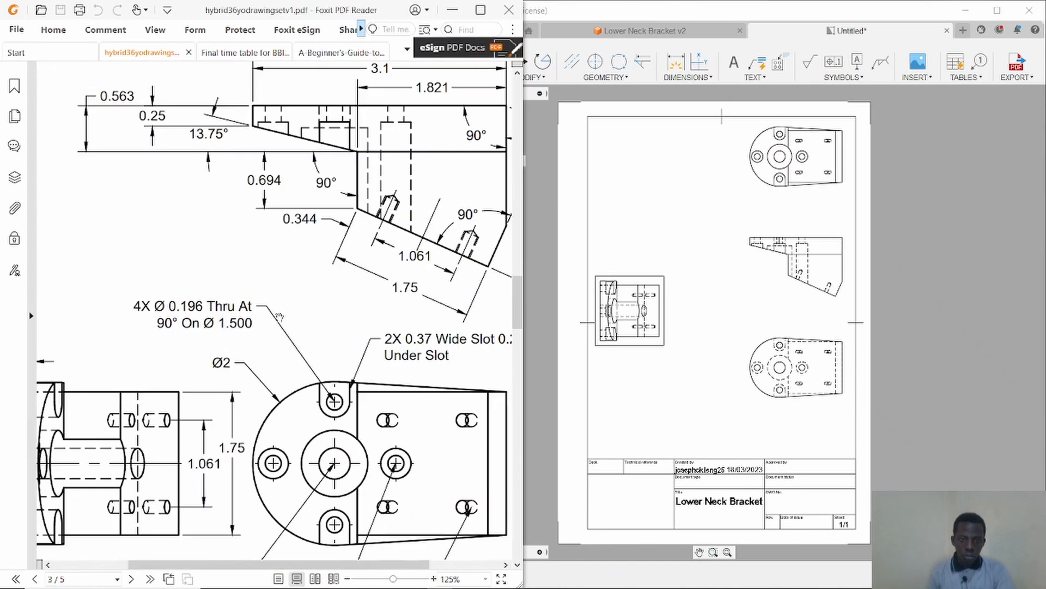
key(alt+Tab)
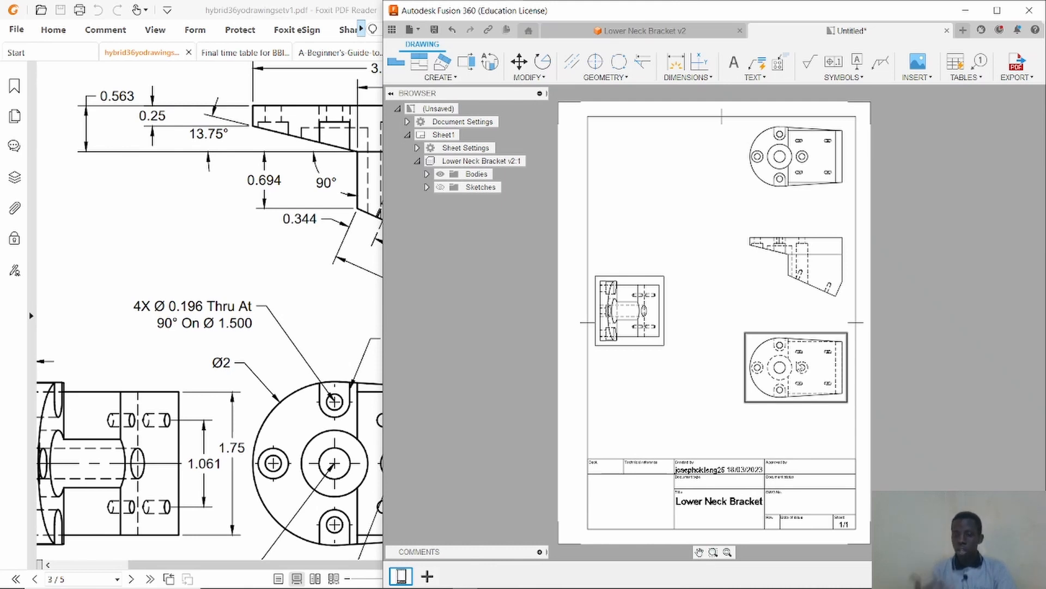
Delete the lower projected view and swap the positions of the base view and the plan view.
click(798, 363)
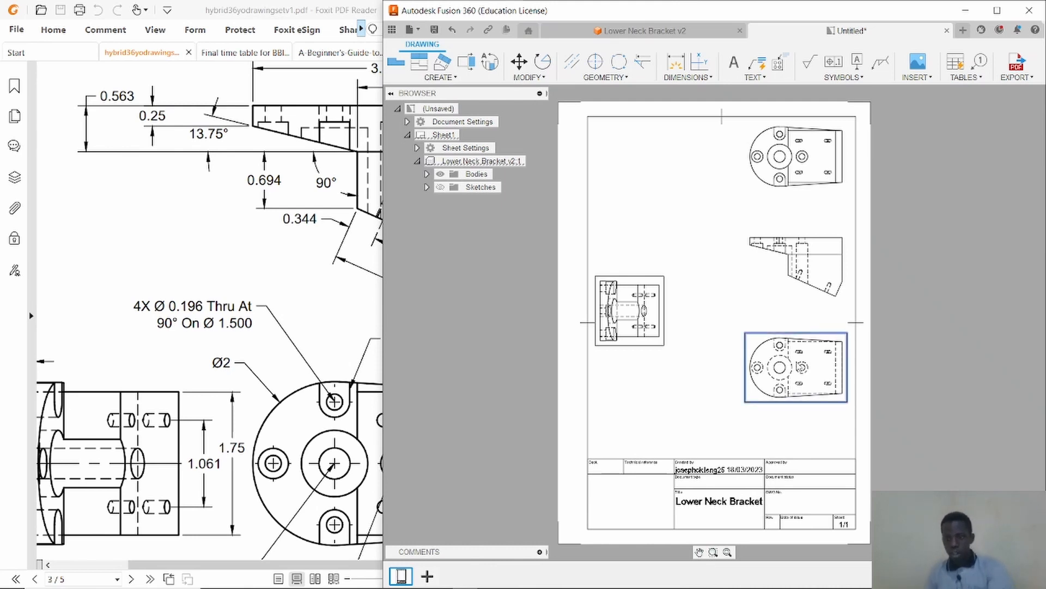
key(Delete)
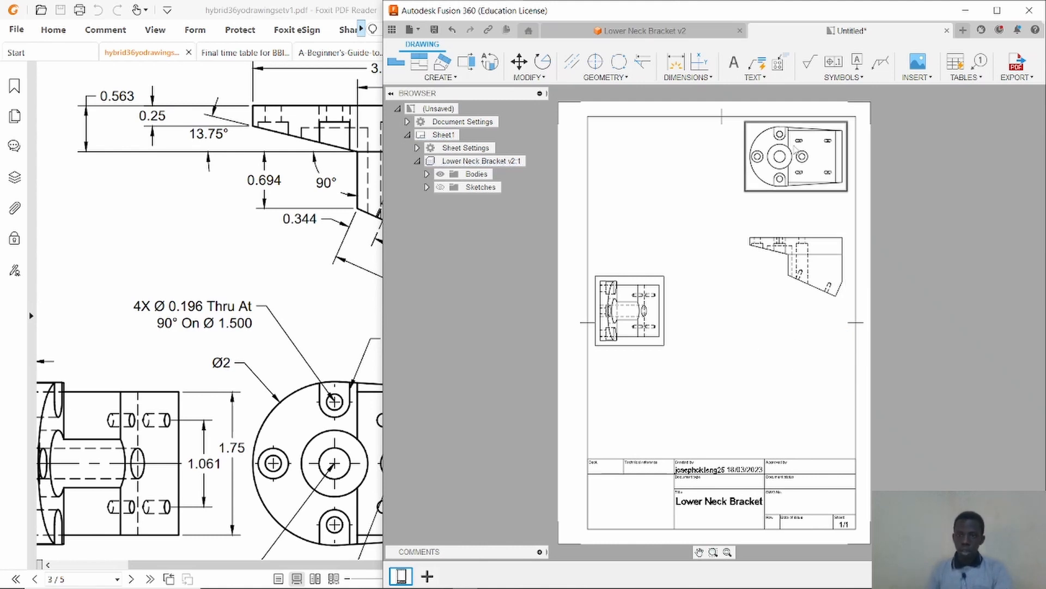
drag(811, 144, 811, 317)
drag(807, 260, 799, 157)
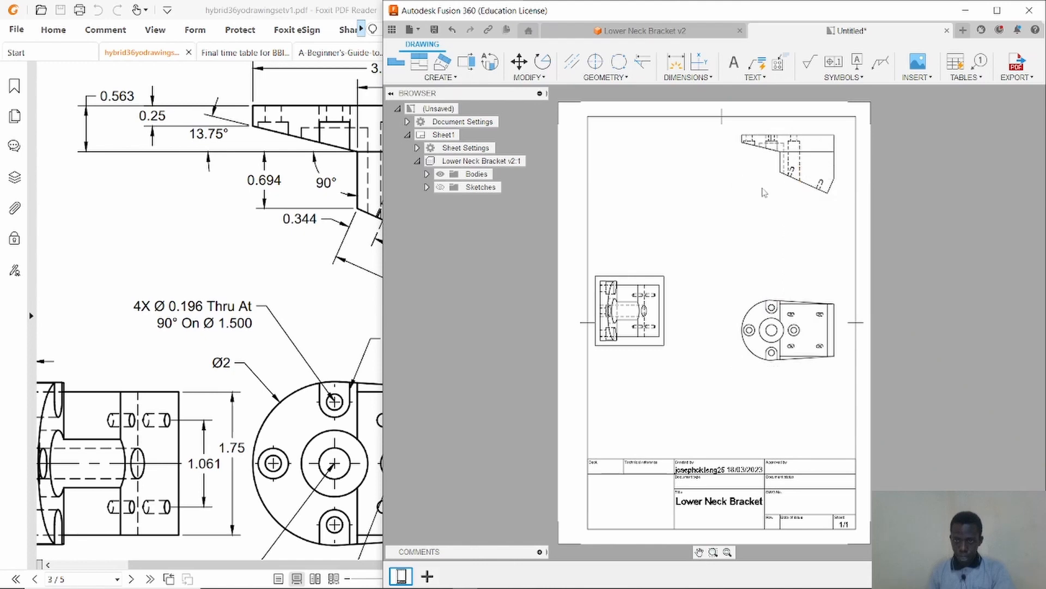
Move the side view into alignment beside the plan view.
scroll(722, 258, up, 5)
scroll(569, 357, up, 1)
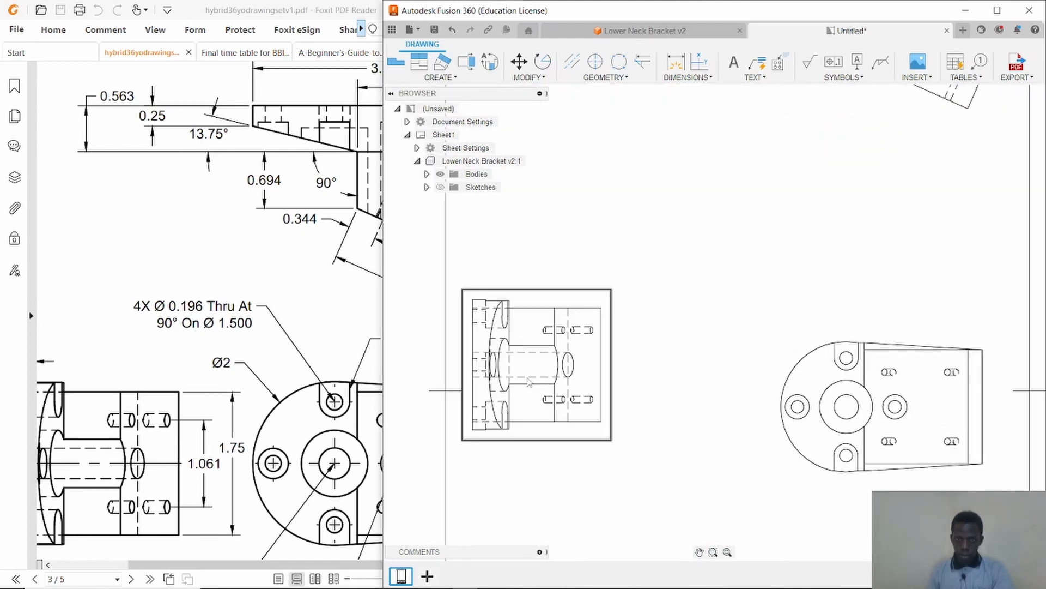
drag(528, 371, 550, 413)
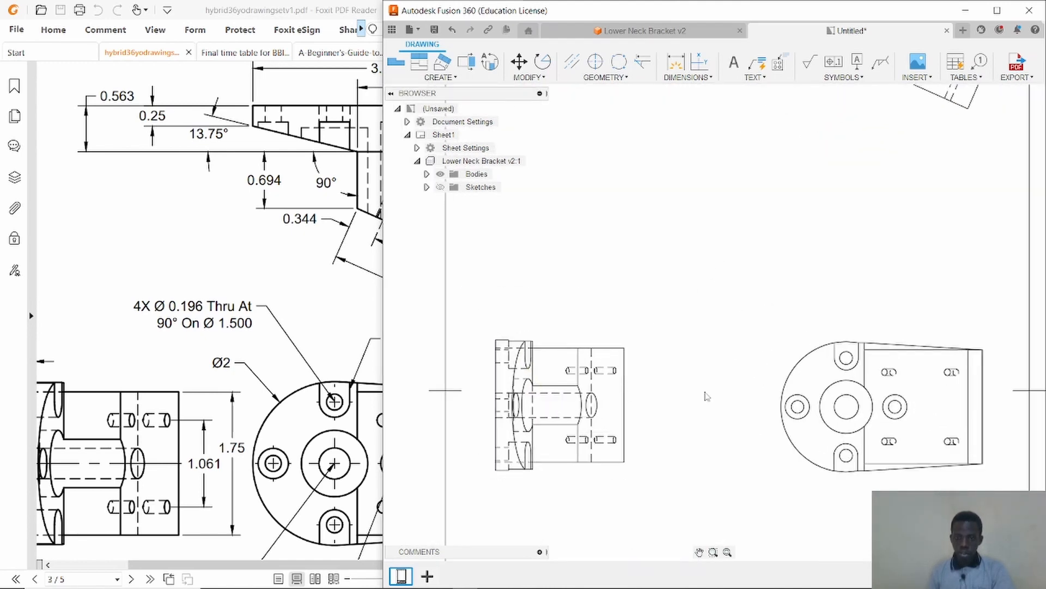
scroll(612, 346, up, 1)
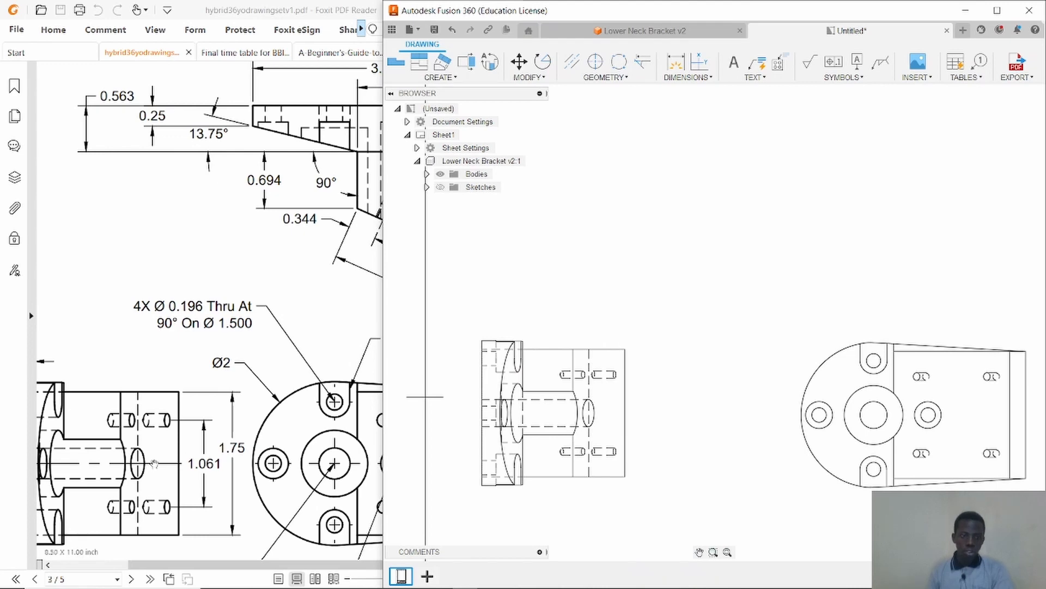
ctrl+scroll(155, 464, down, 3)
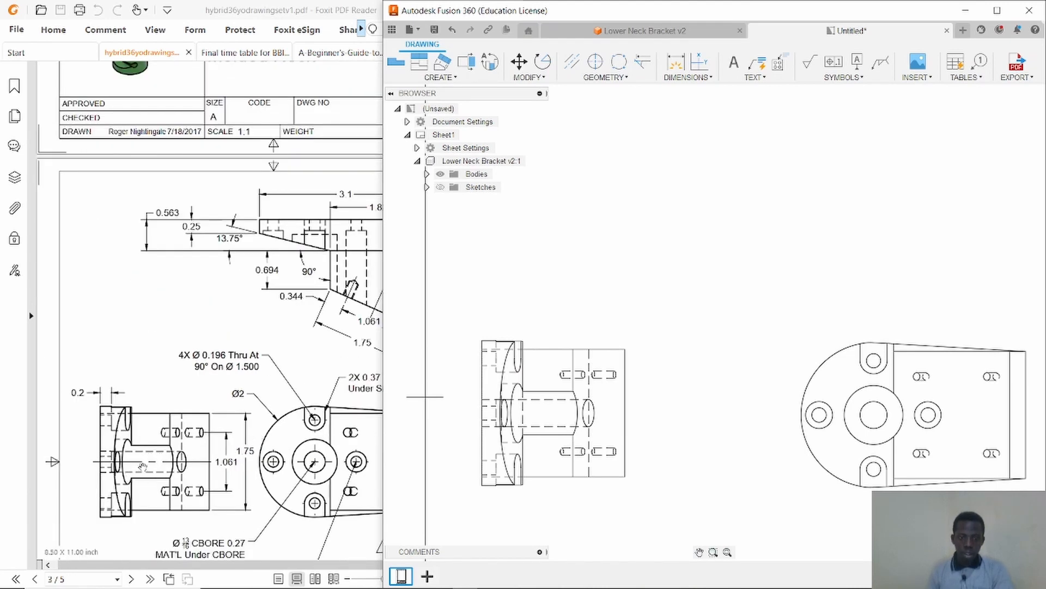
Add a centerline along the side view's central bore and extend both of its ends beyond the view.
click(572, 61)
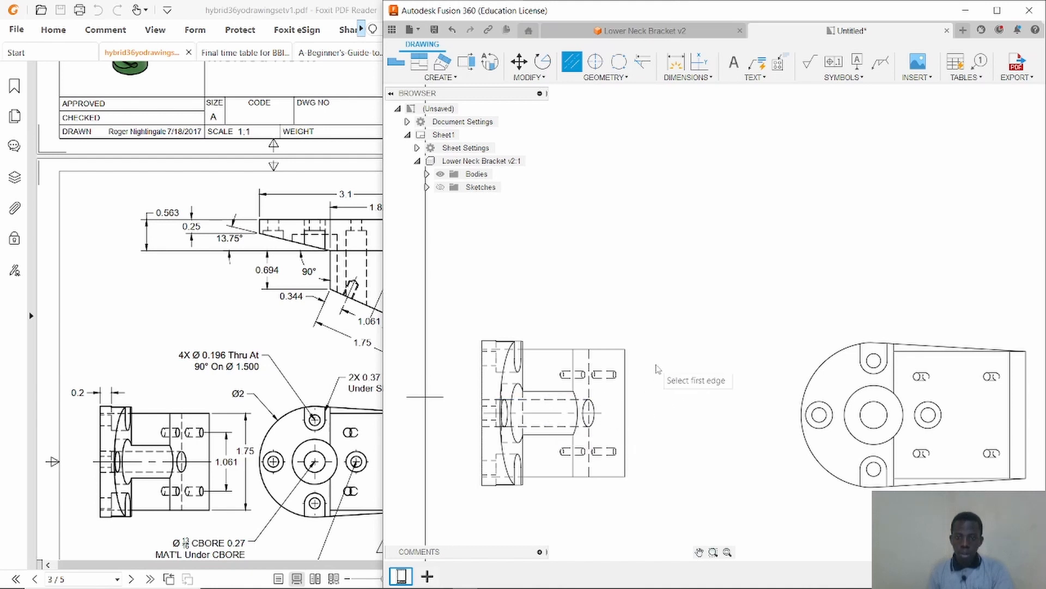
right_click(701, 289)
click(733, 293)
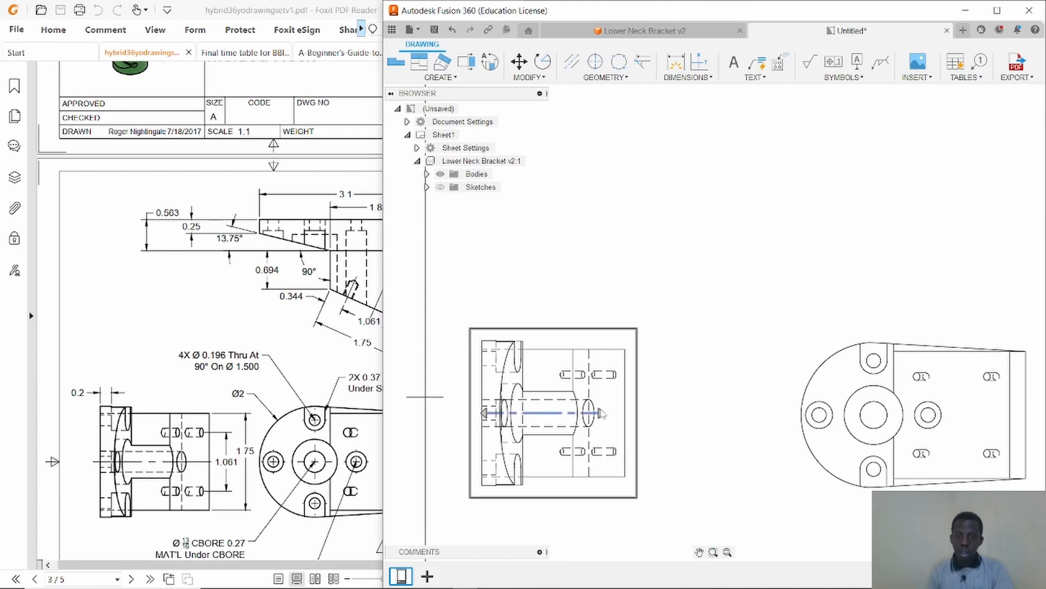
drag(602, 413, 691, 412)
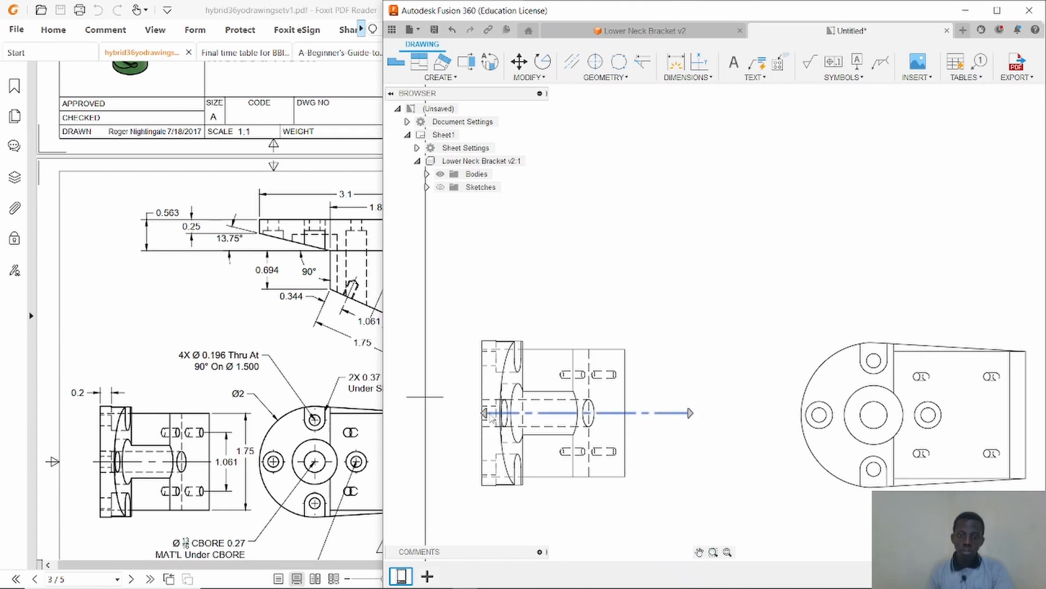
drag(483, 414, 456, 413)
click(712, 341)
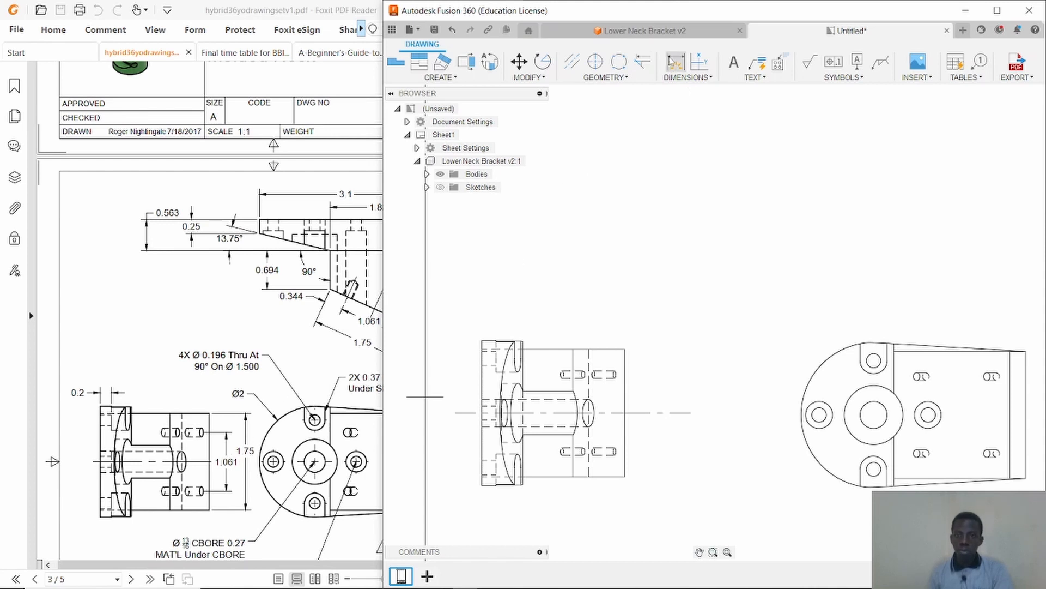
Dimension the side view's overall height of 1.75, placing it to the right of the view.
click(675, 62)
click(609, 352)
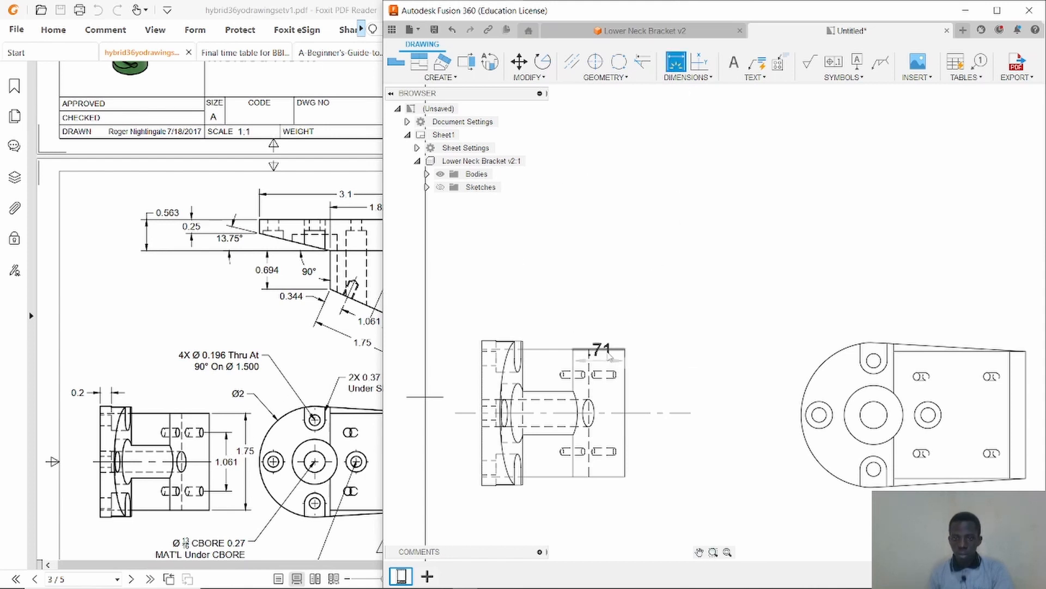
click(609, 353)
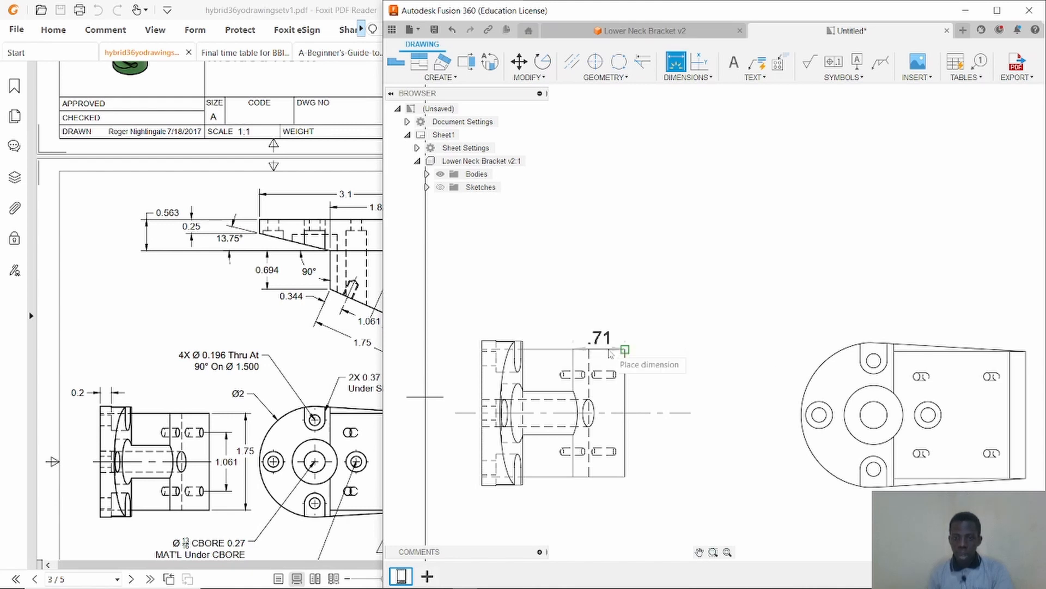
click(608, 477)
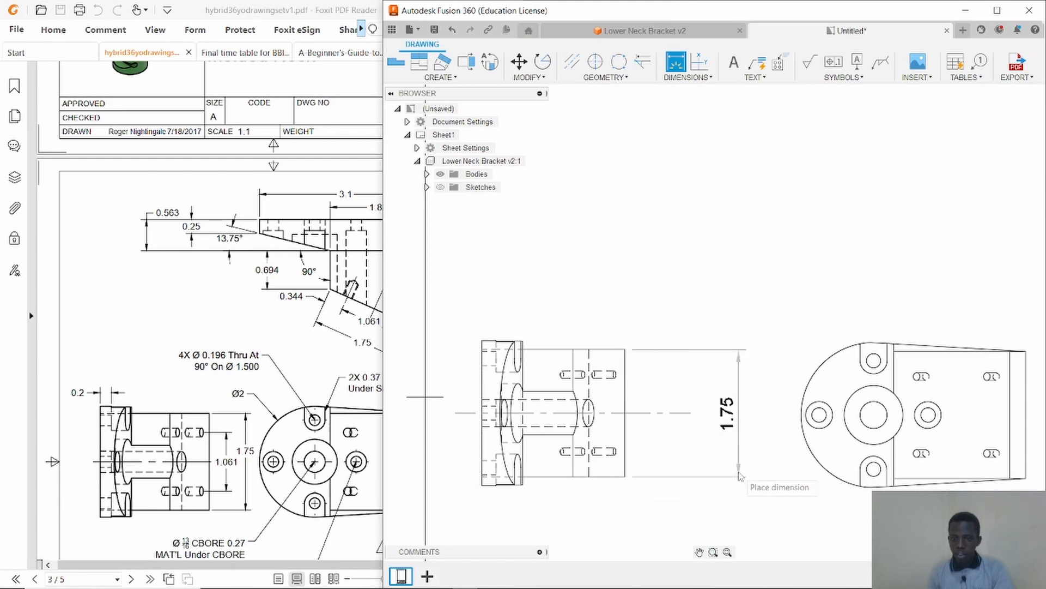
click(728, 412)
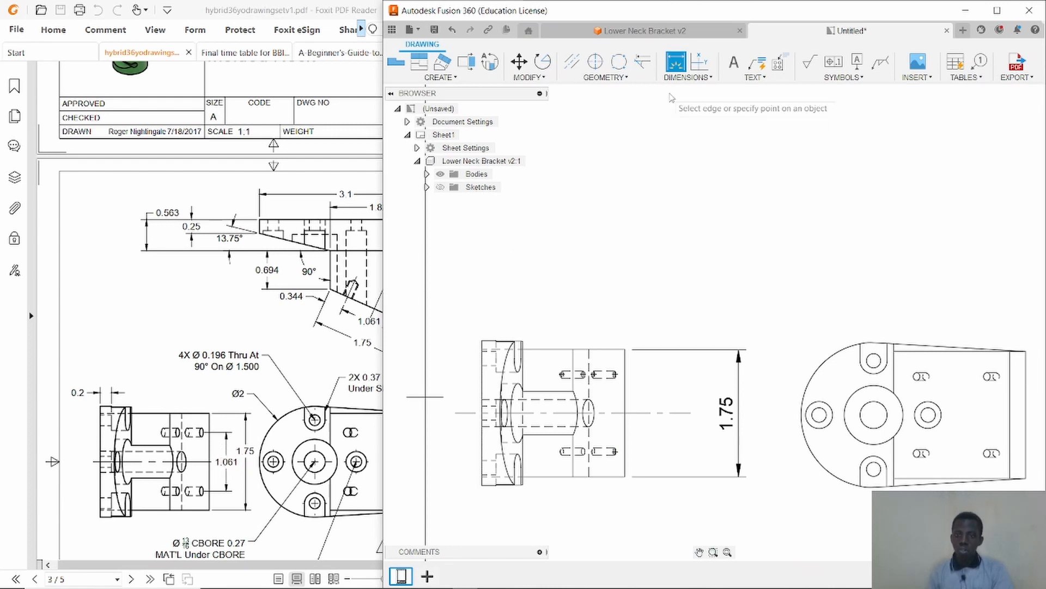
Dimension the 1.06 distance between the upper and lower slot centerlines in the side view.
click(572, 69)
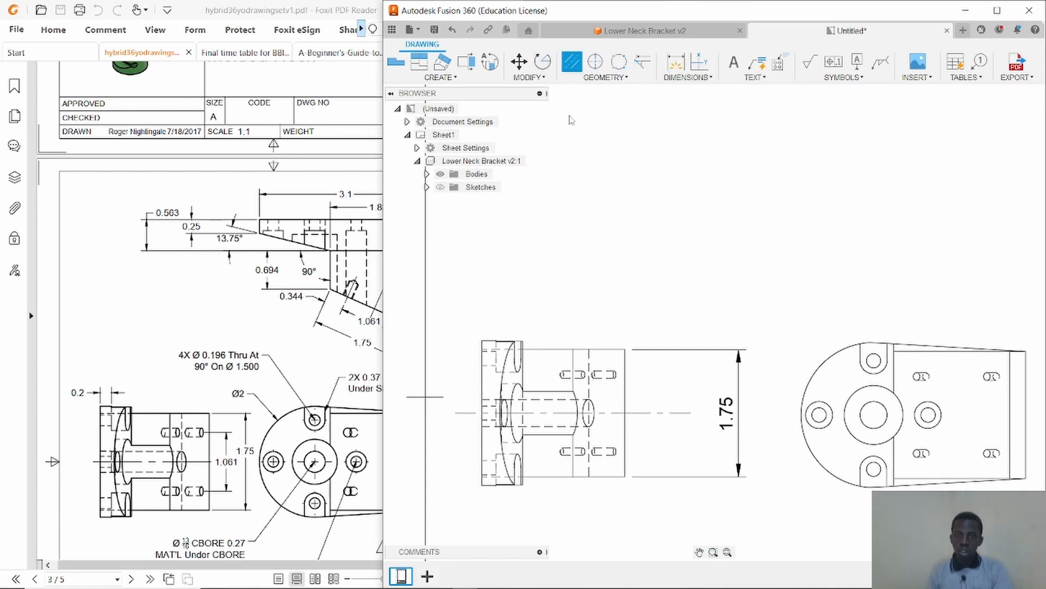
scroll(593, 375, up, 3)
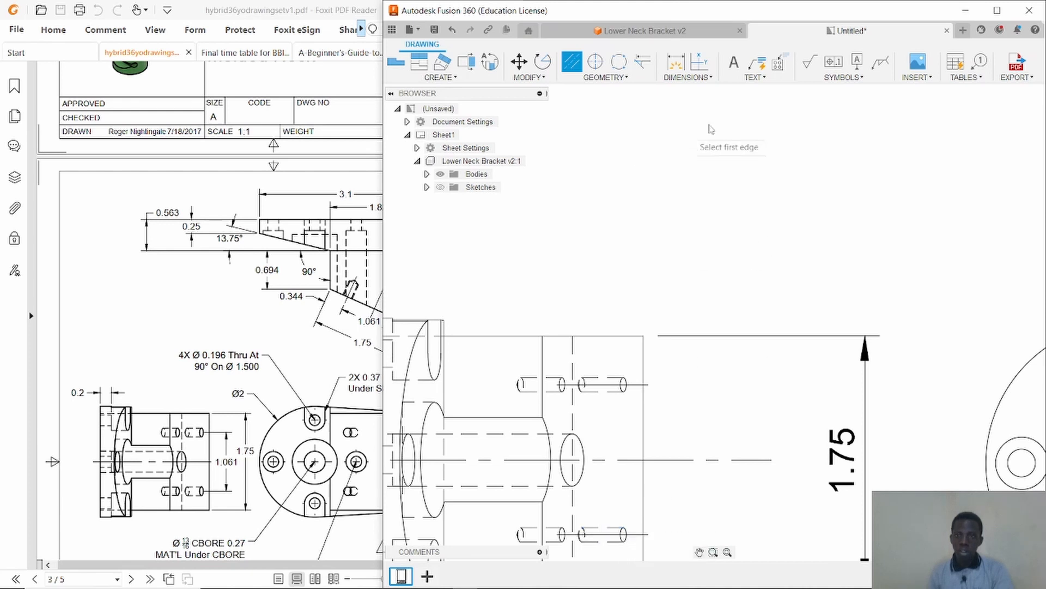
click(677, 64)
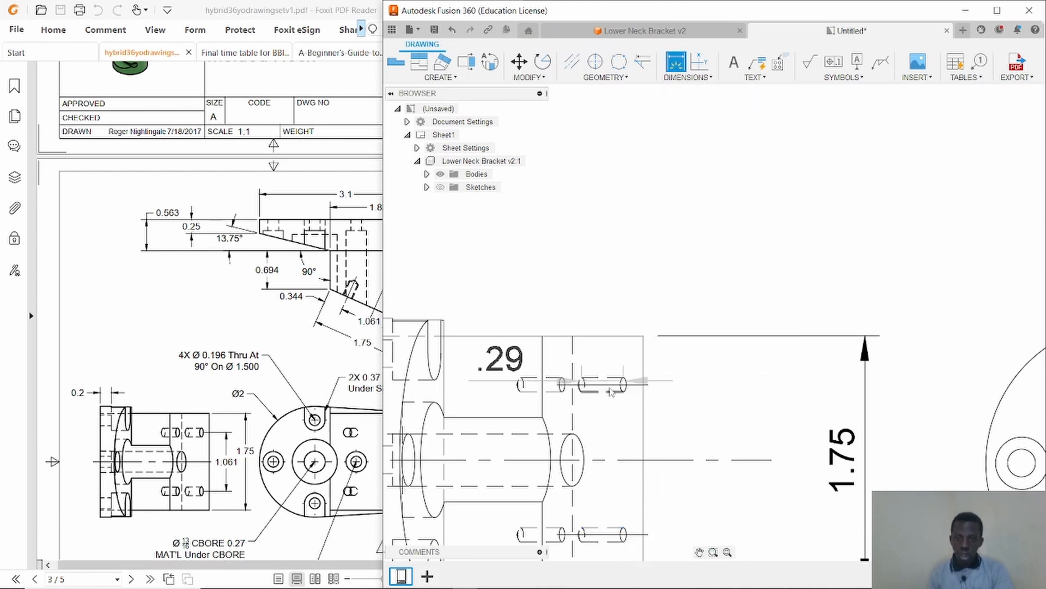
click(645, 385)
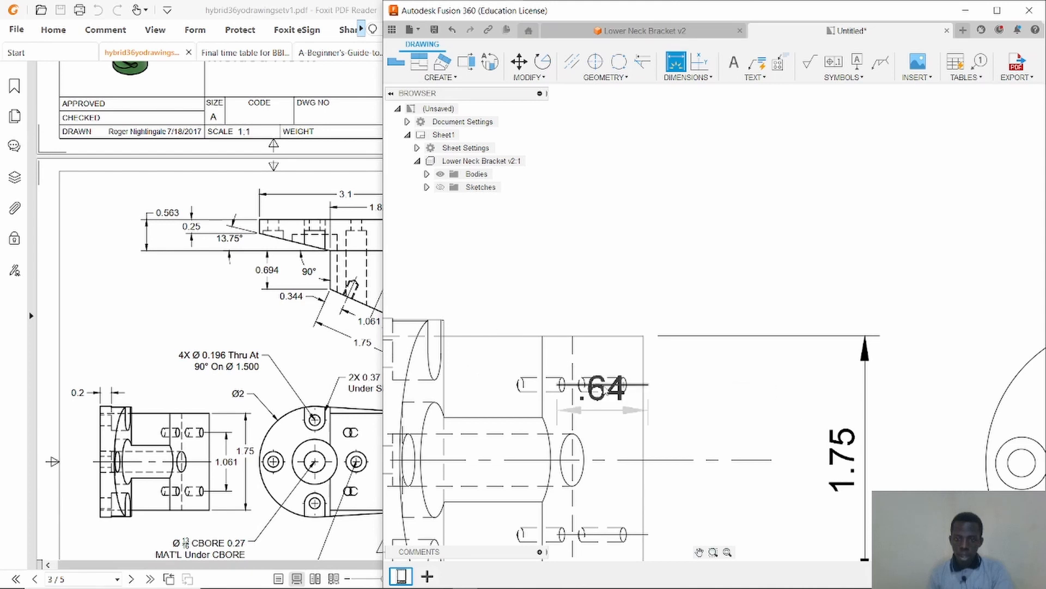
click(614, 537)
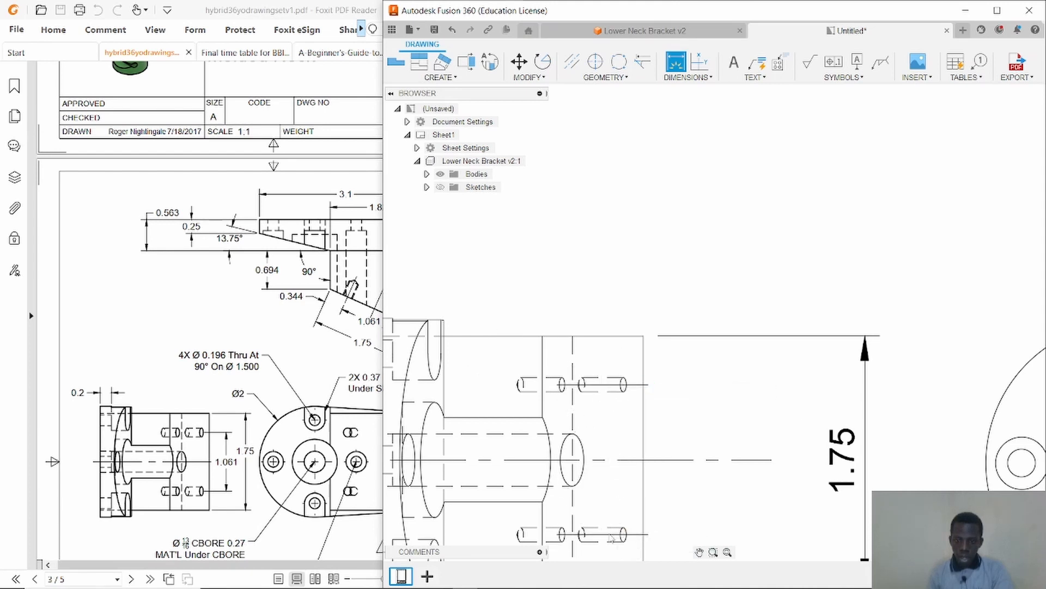
click(762, 460)
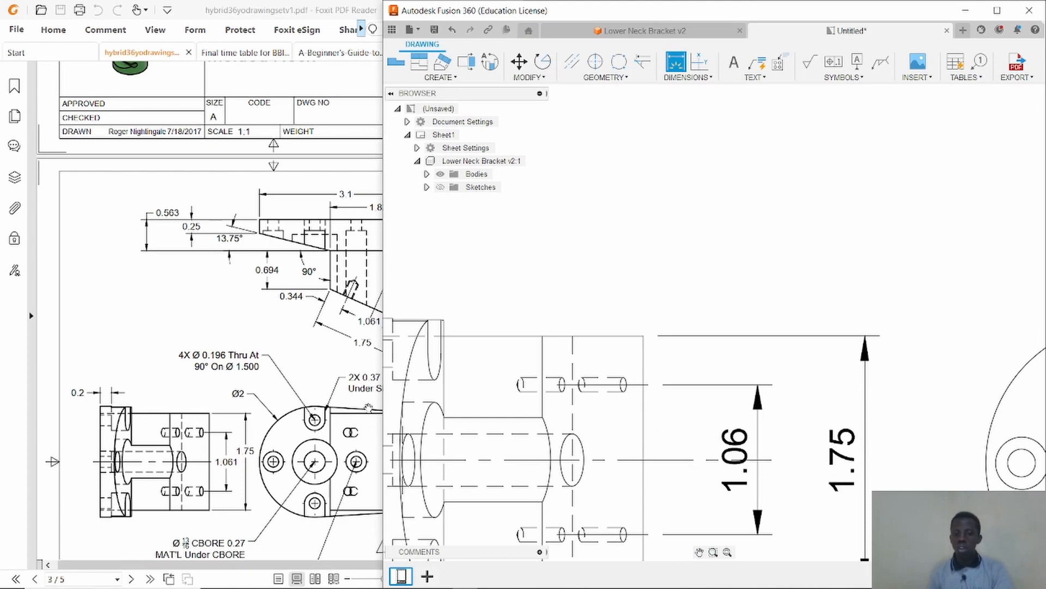
Dimension the .2 flange thickness at the side view's left end.
scroll(703, 302, down, 5)
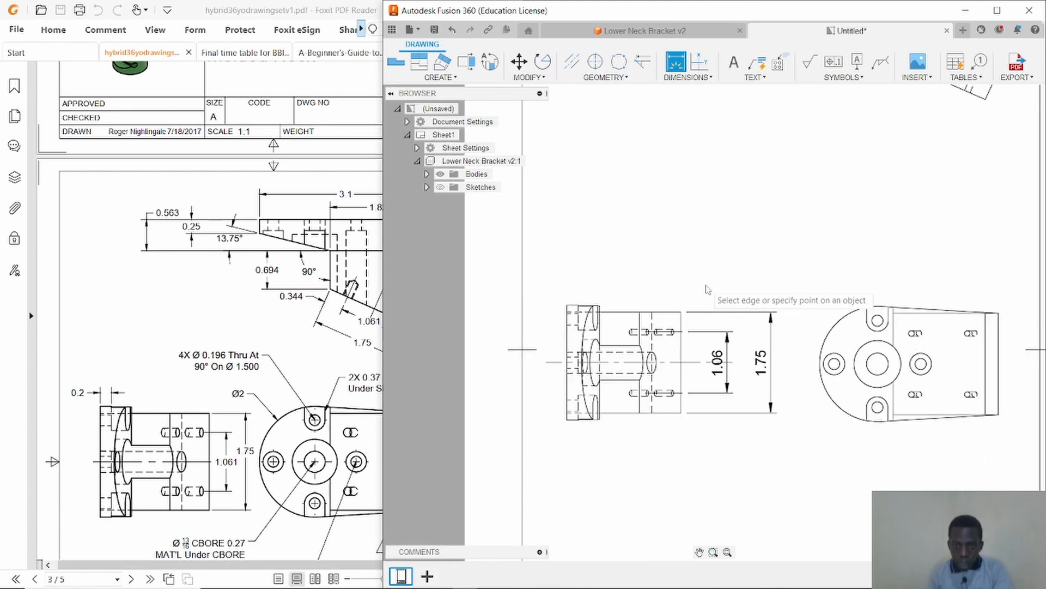
scroll(707, 289, up, 4)
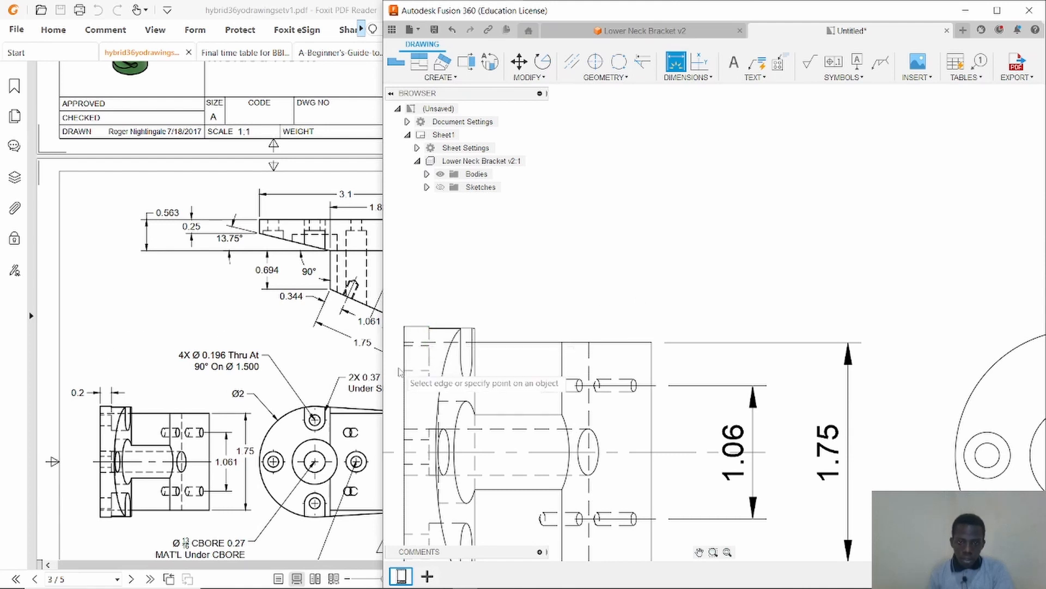
click(402, 369)
click(429, 362)
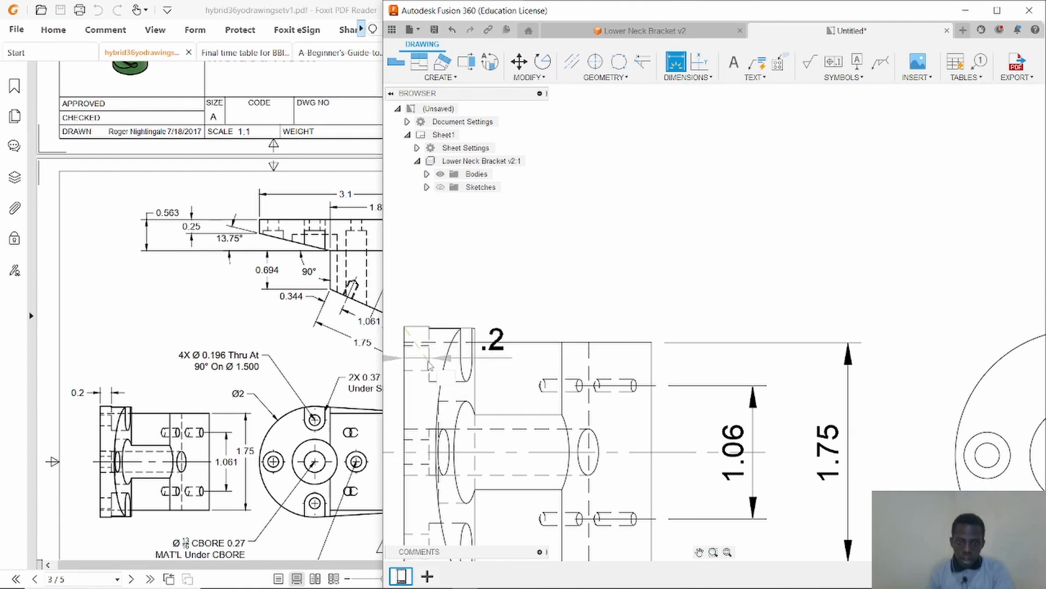
click(431, 282)
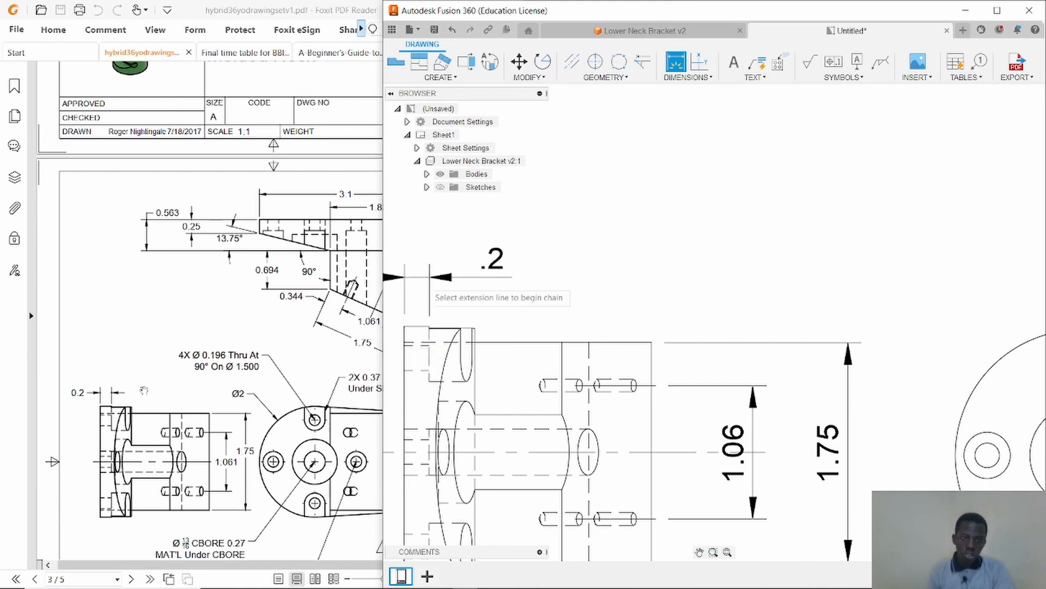
key(Escape)
Dimension the .25 step height at the left end of the rotated upper view.
scroll(645, 306, down, 5)
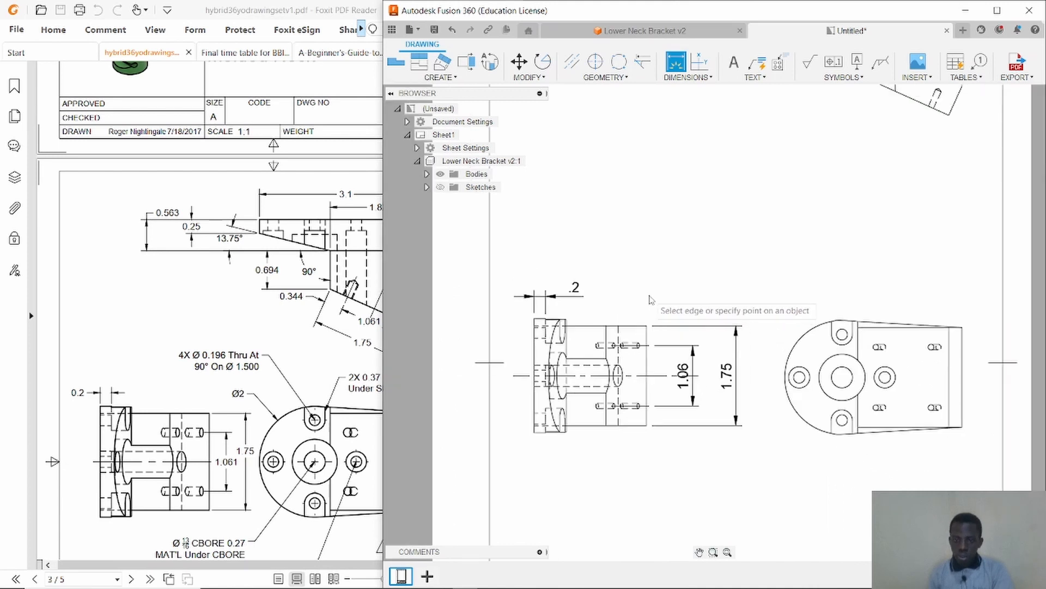
scroll(649, 299, down, 2)
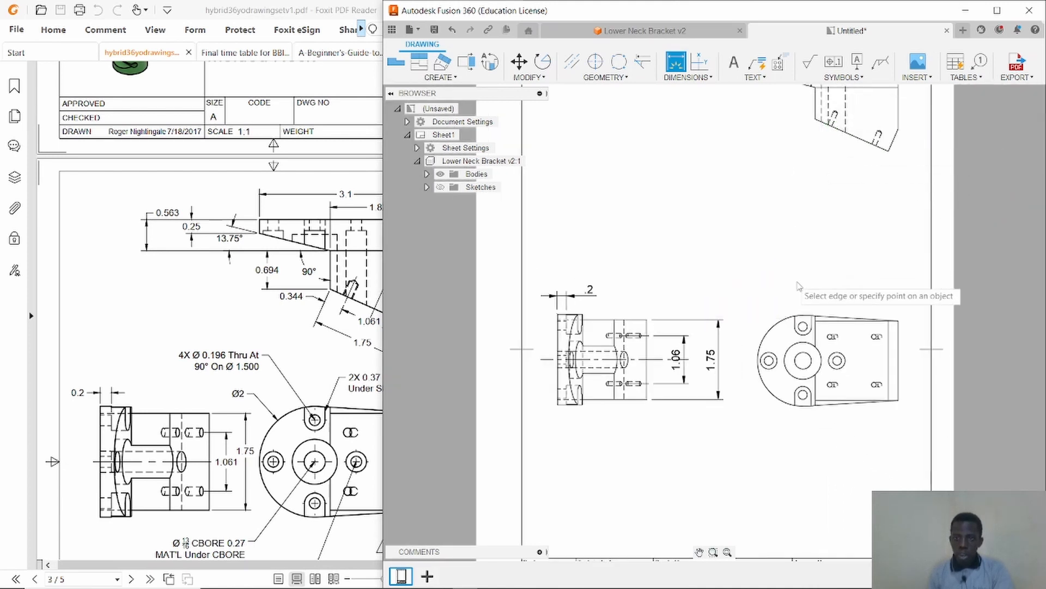
click(698, 552)
drag(781, 113, 699, 343)
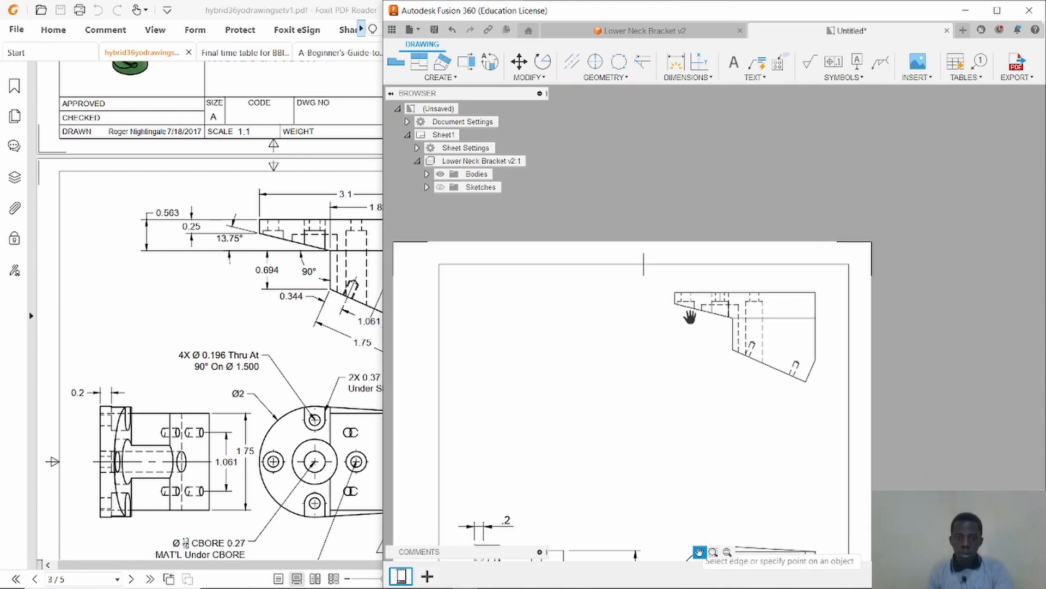
key(d)
scroll(676, 297, up, 4)
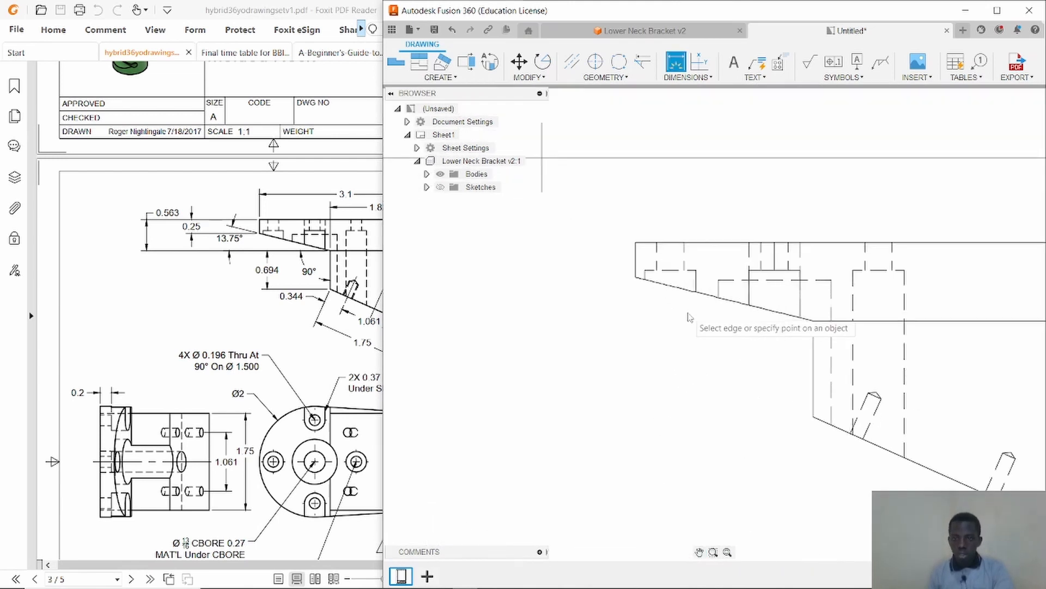
click(637, 244)
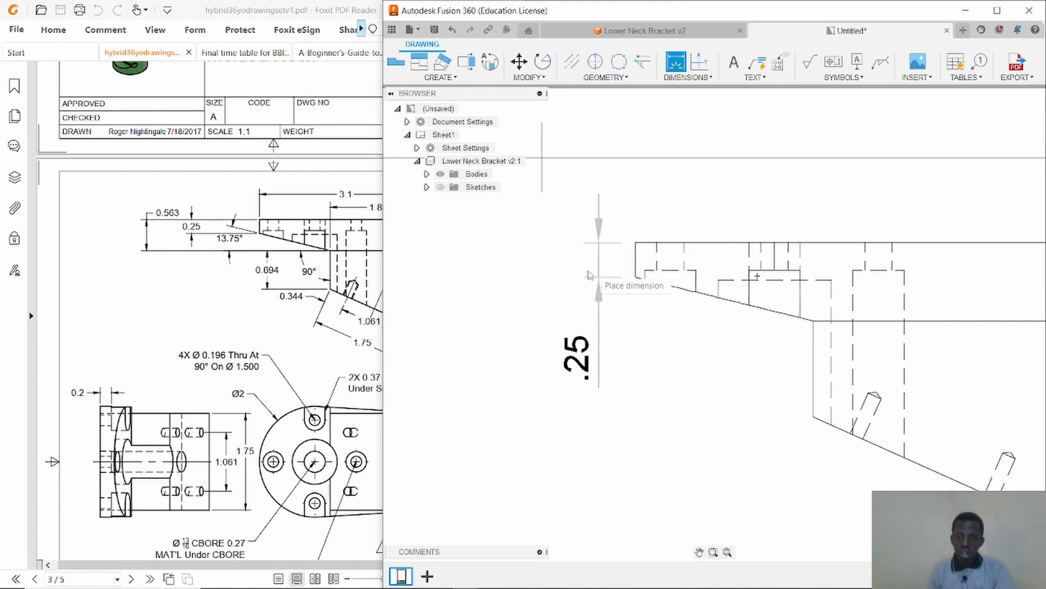
click(564, 292)
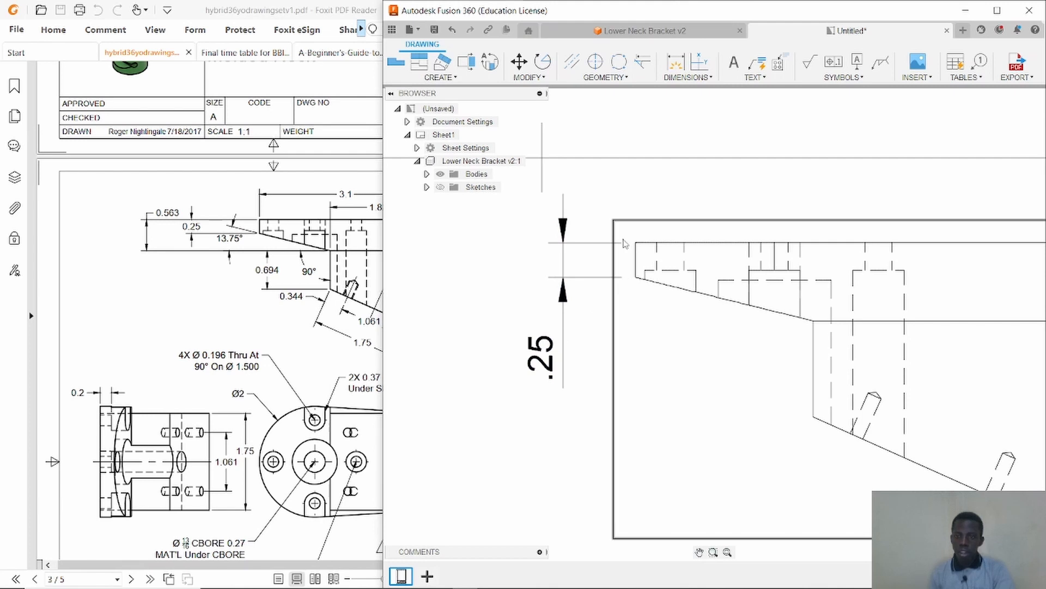
Add horizontal dimensions of 1.82 and 3.1 above the rotated upper view.
scroll(774, 310, down, 2)
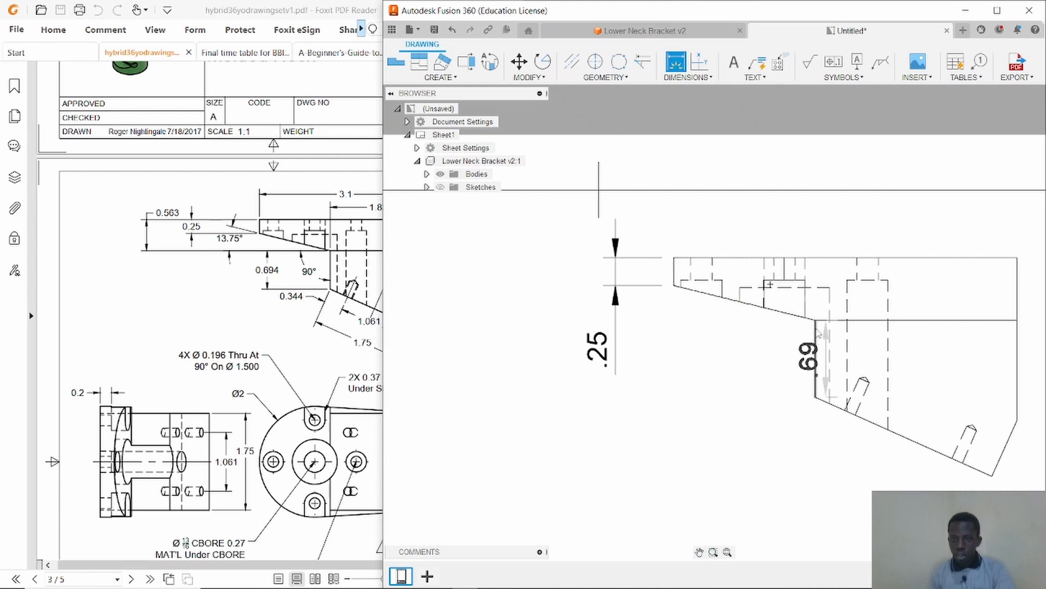
click(816, 319)
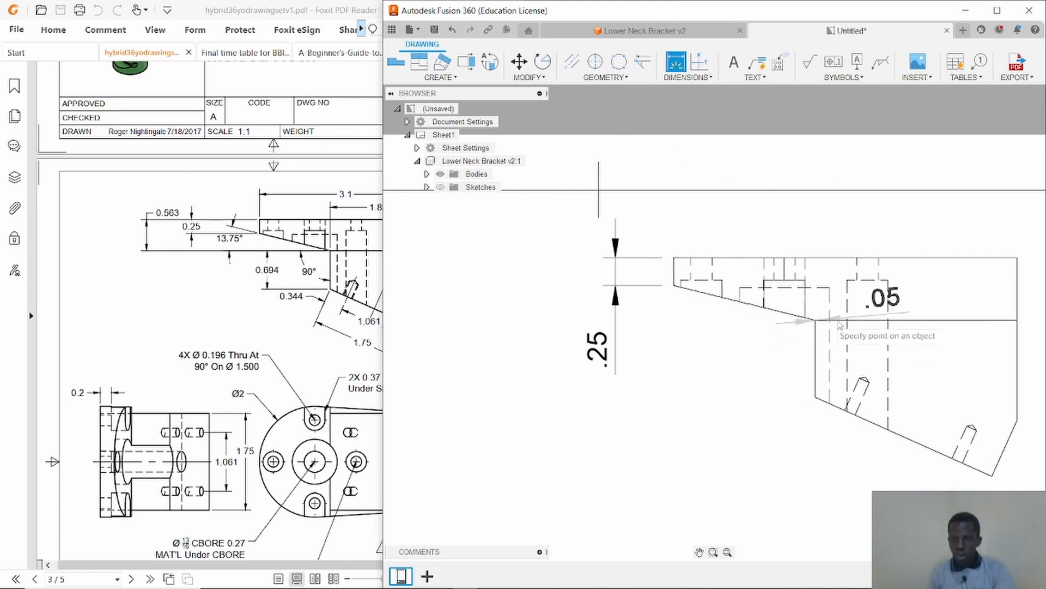
click(1017, 320)
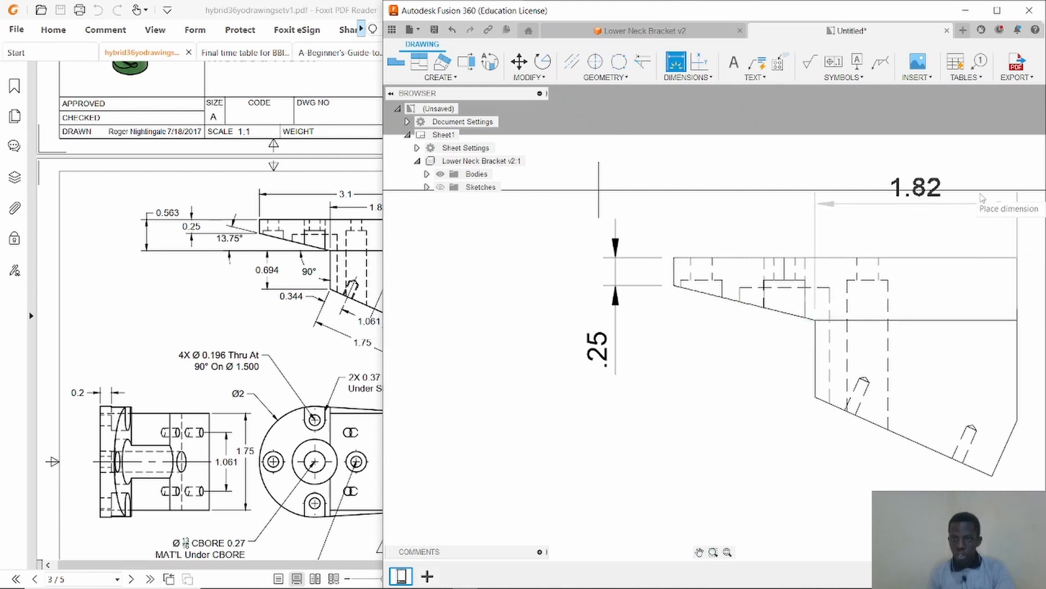
click(1005, 202)
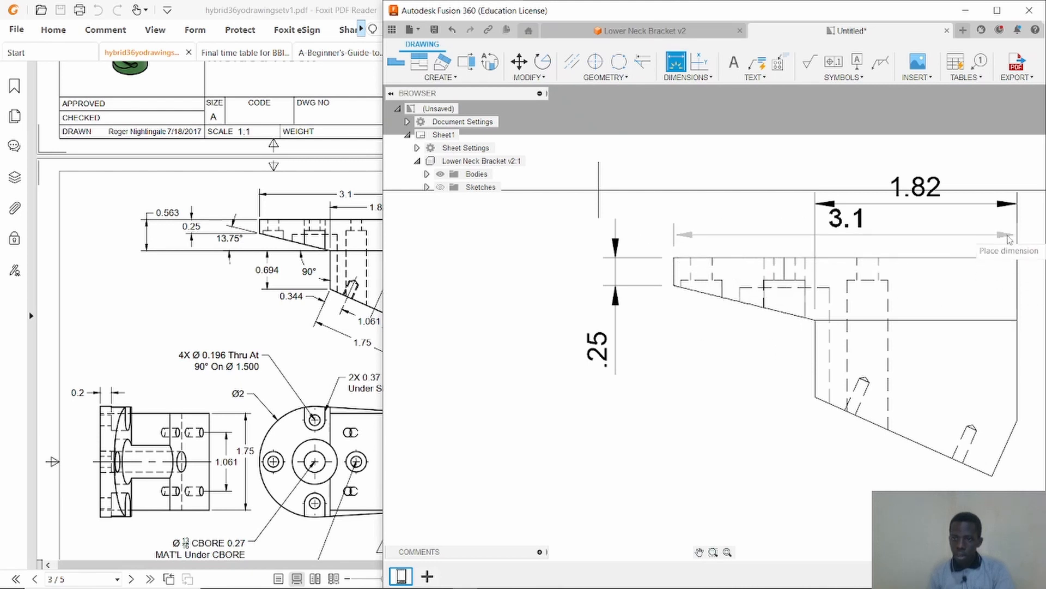
click(1015, 234)
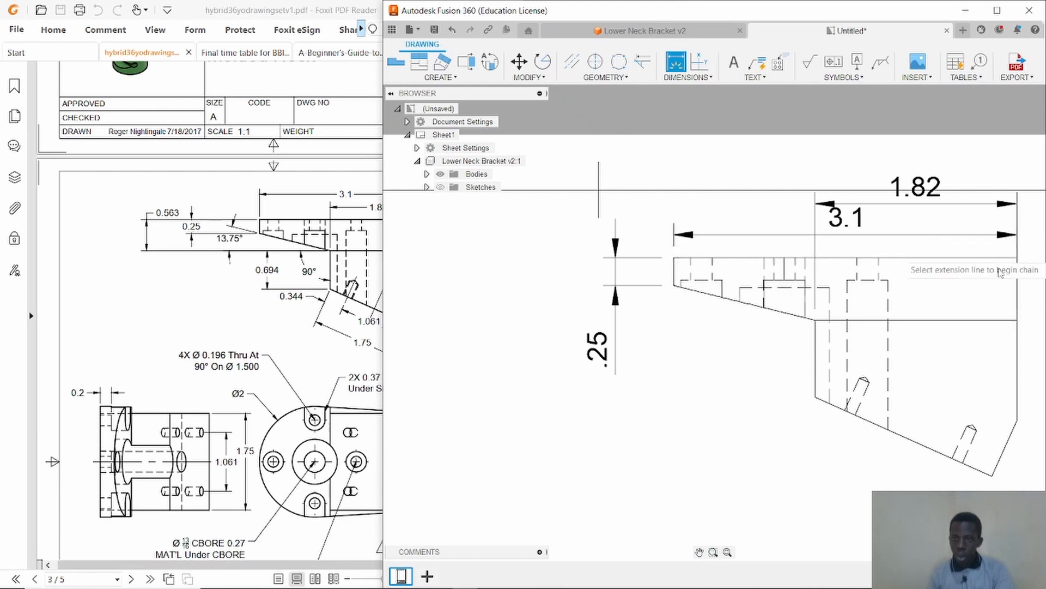
Dimension the .69 vertical edge height below the upper view's step.
click(815, 319)
click(815, 397)
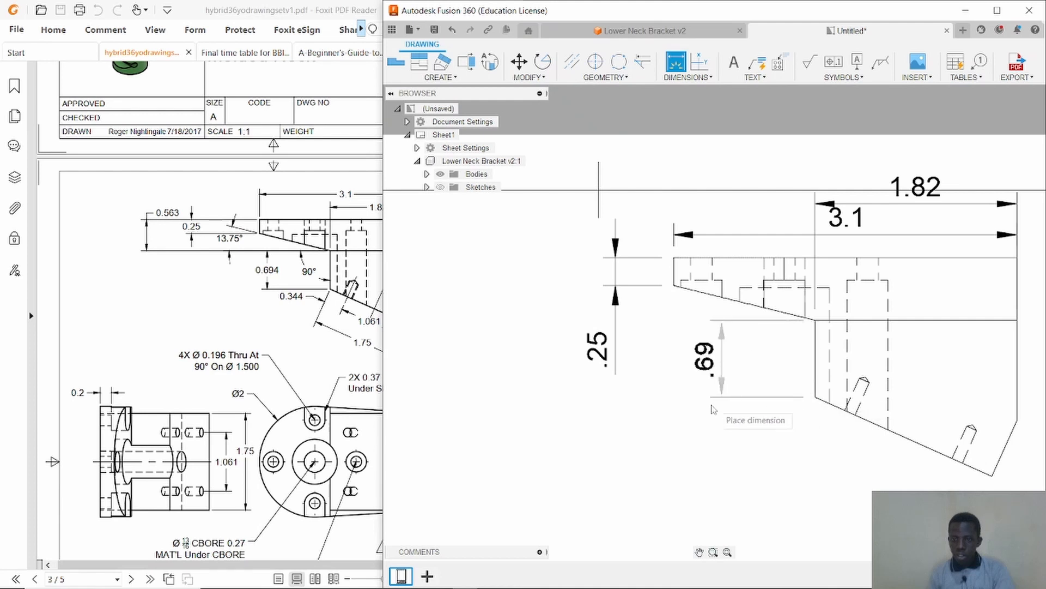
click(699, 360)
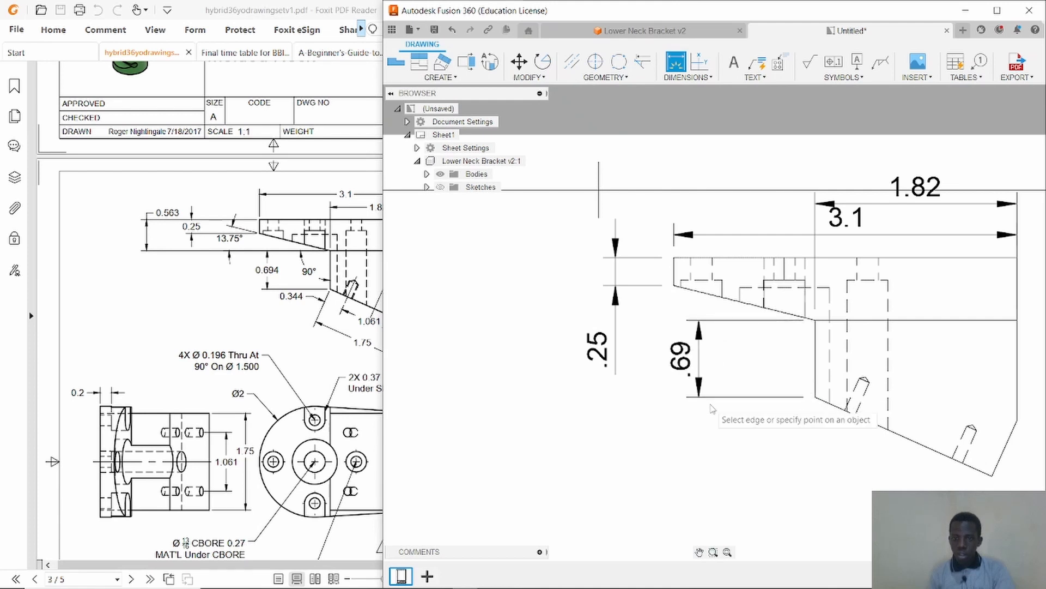
Add angular dimensions of 13.75° on the sloped edge and 24° at the upper view's right end.
click(727, 302)
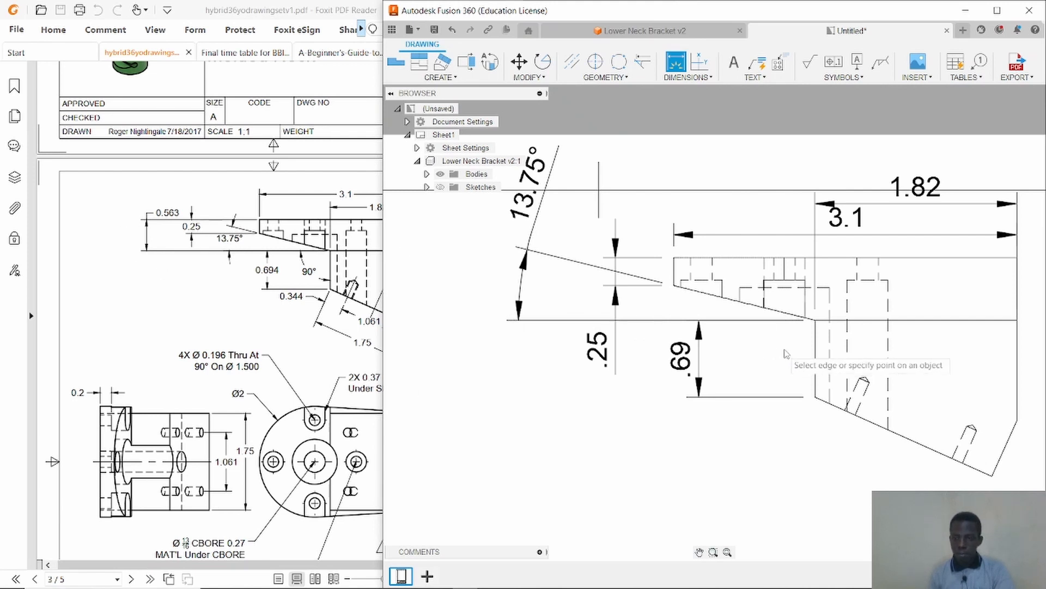
click(1001, 455)
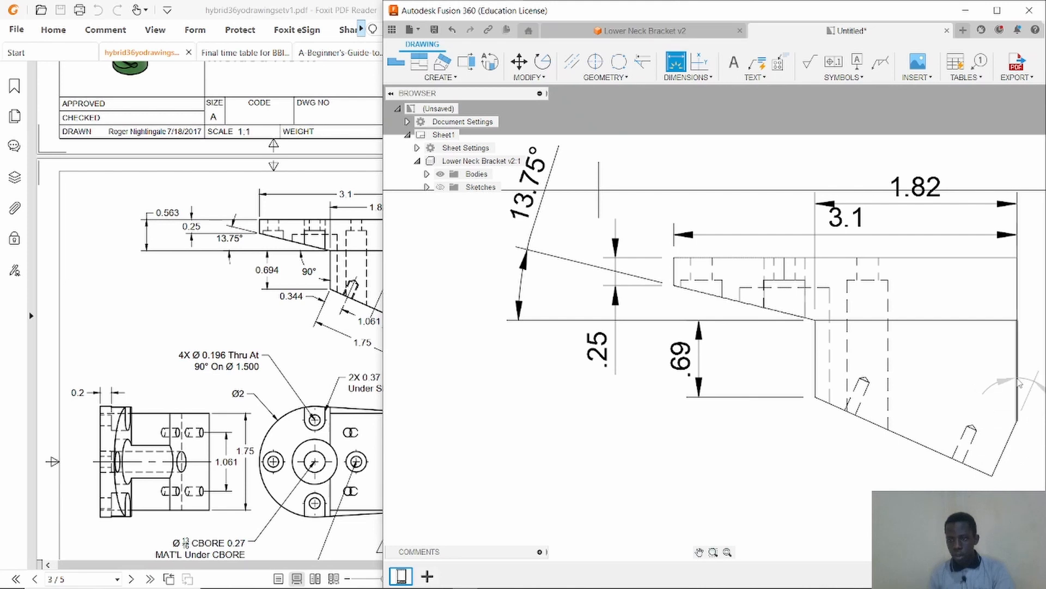
click(1036, 259)
scroll(1008, 283, down, 4)
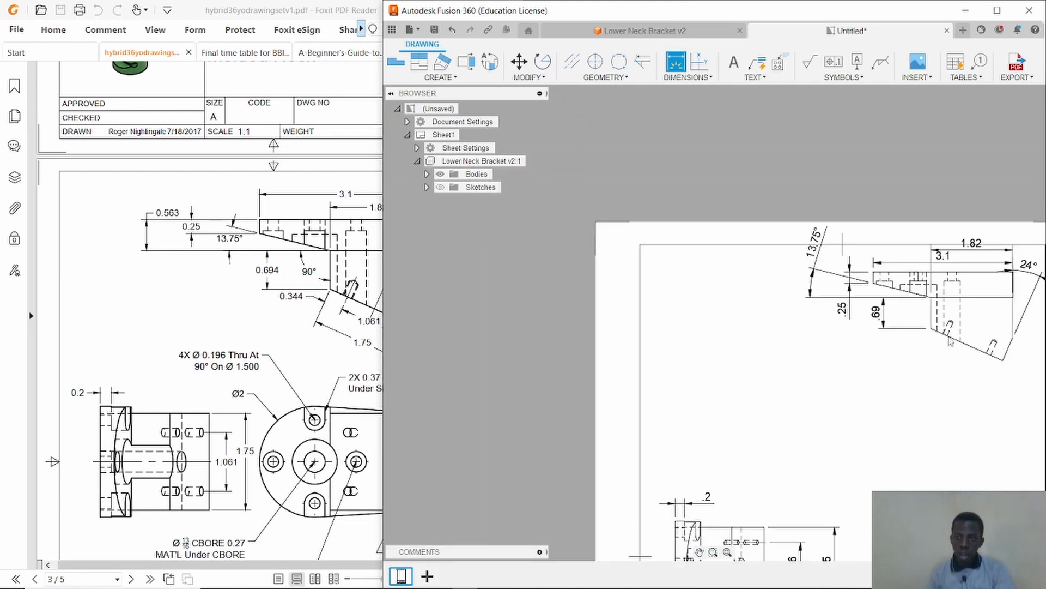
click(699, 552)
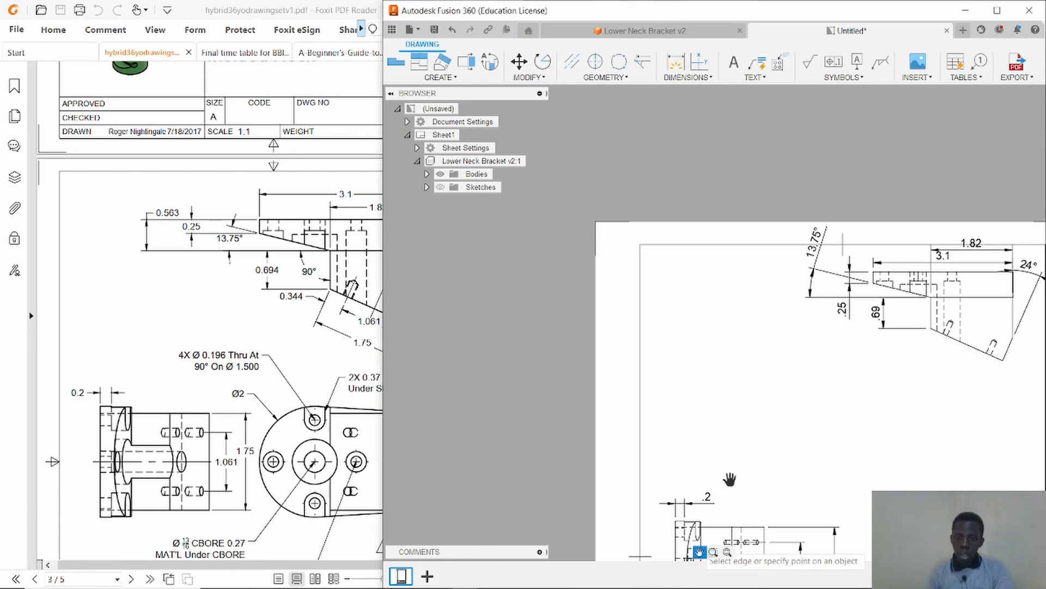
drag(731, 476, 532, 392)
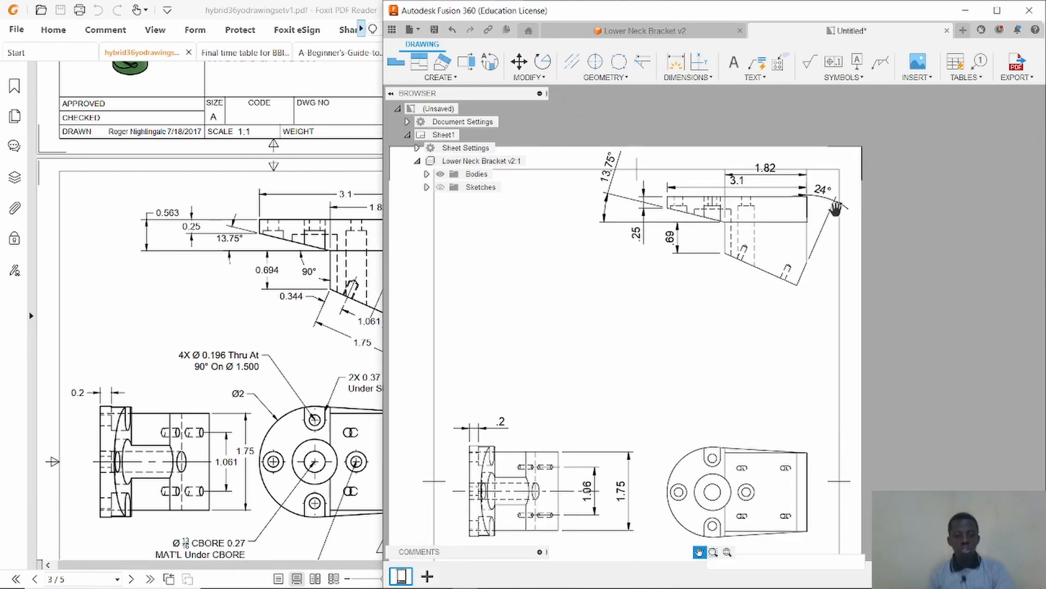
key(d)
scroll(782, 348, up, 2)
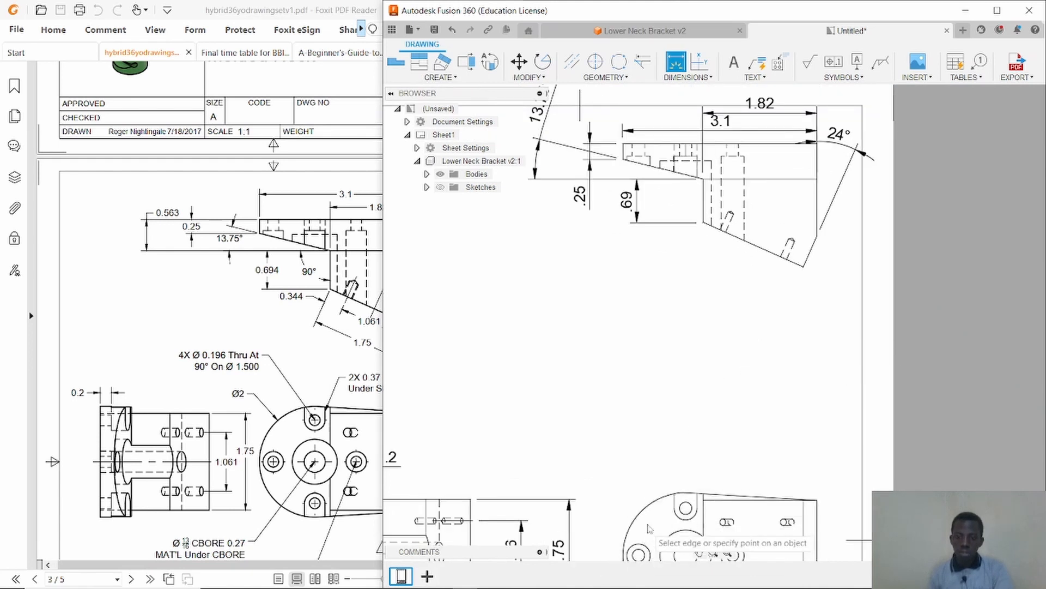
right_click(688, 367)
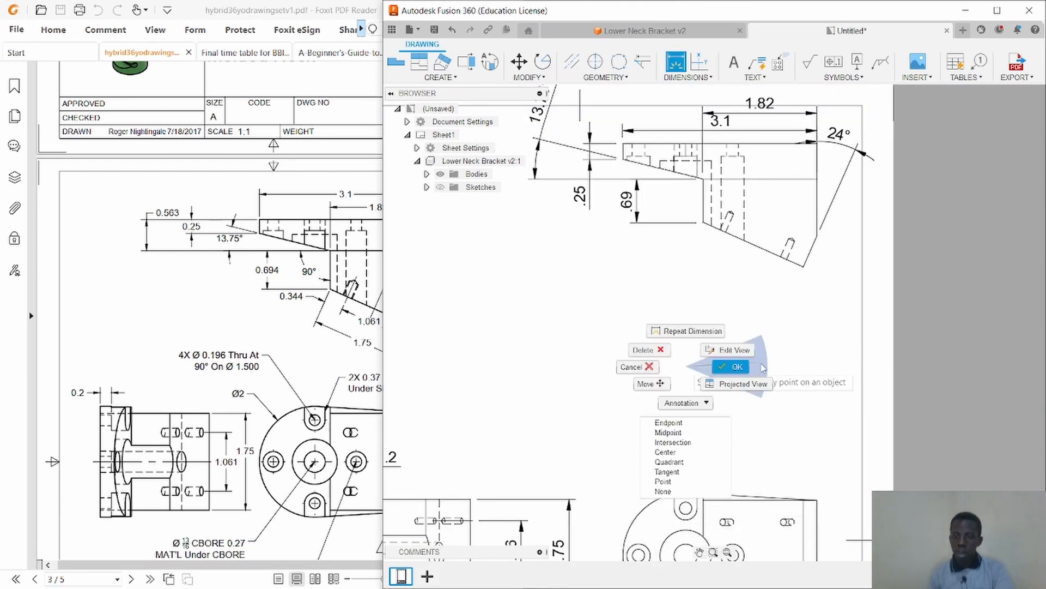
click(745, 372)
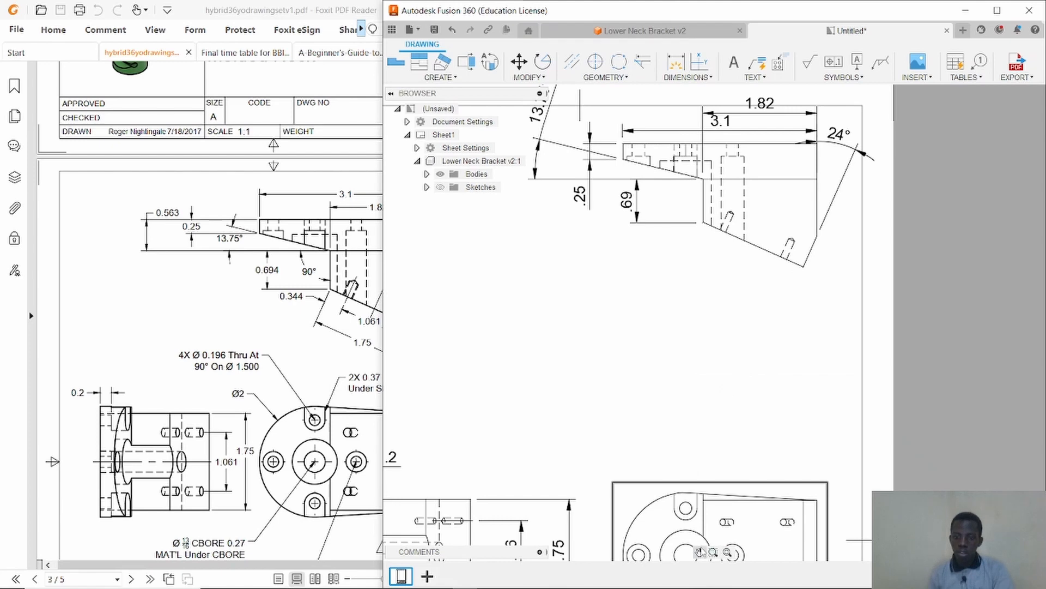
scroll(750, 427, down, 4)
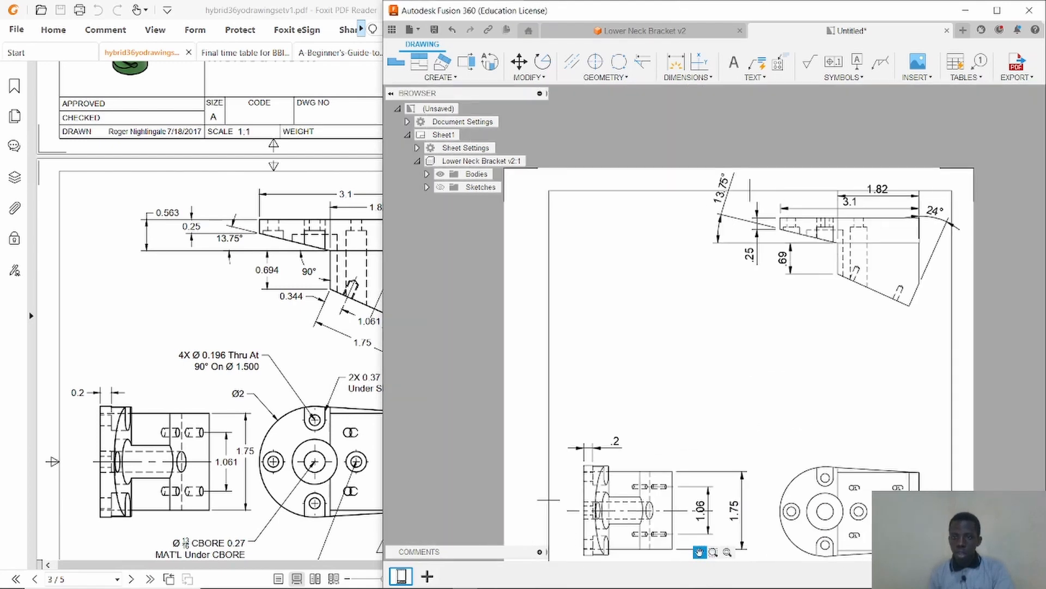
scroll(834, 280, up, 3)
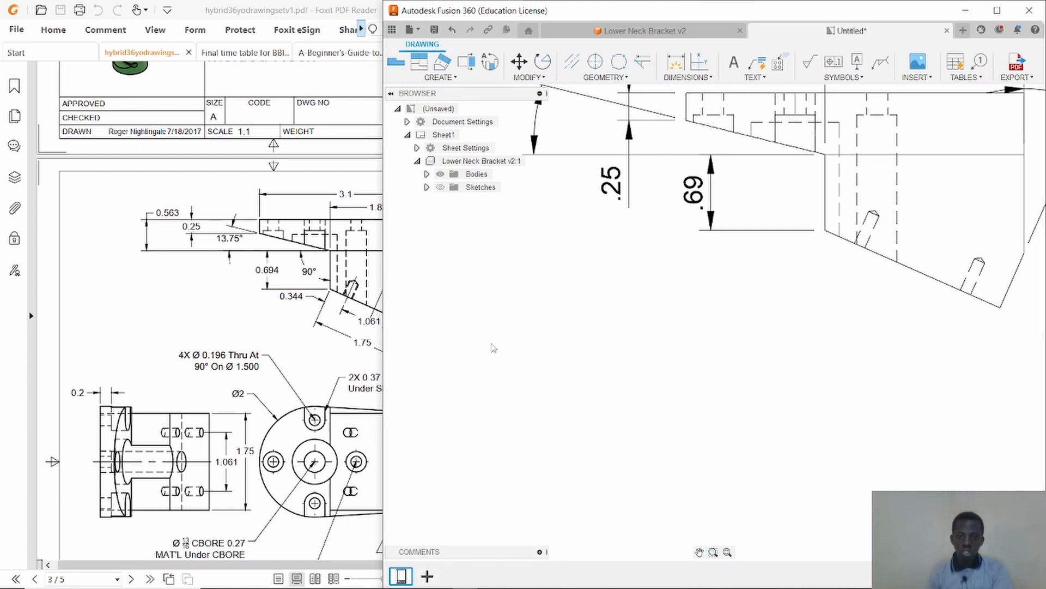
Dimension the 1.06 and 1.75 widths across the sloped lower portion of the rotated upper view.
scroll(493, 348, down, 3)
scroll(496, 346, down, 2)
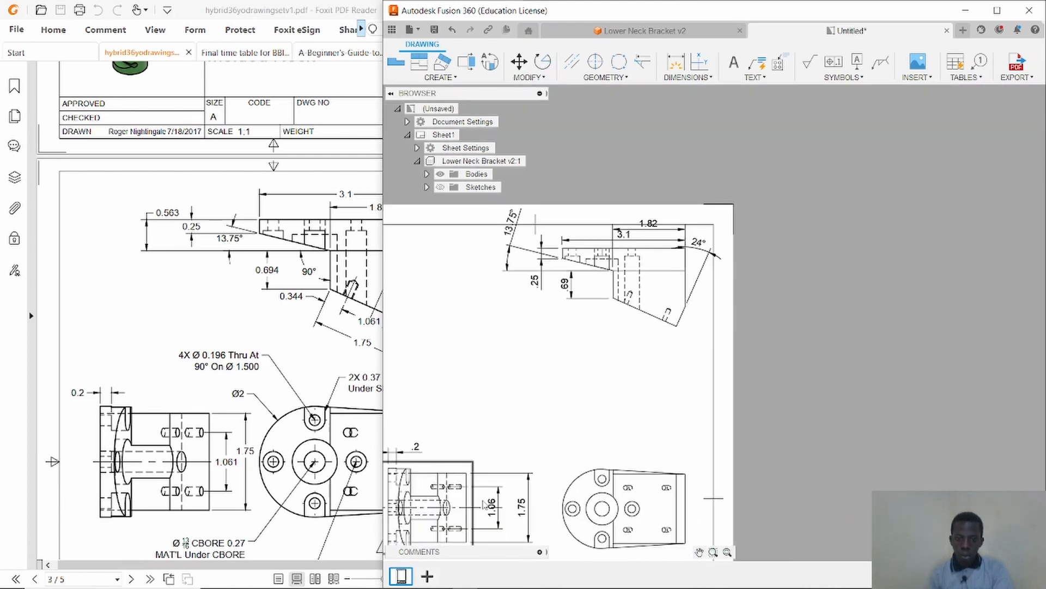
scroll(524, 421, down, 1)
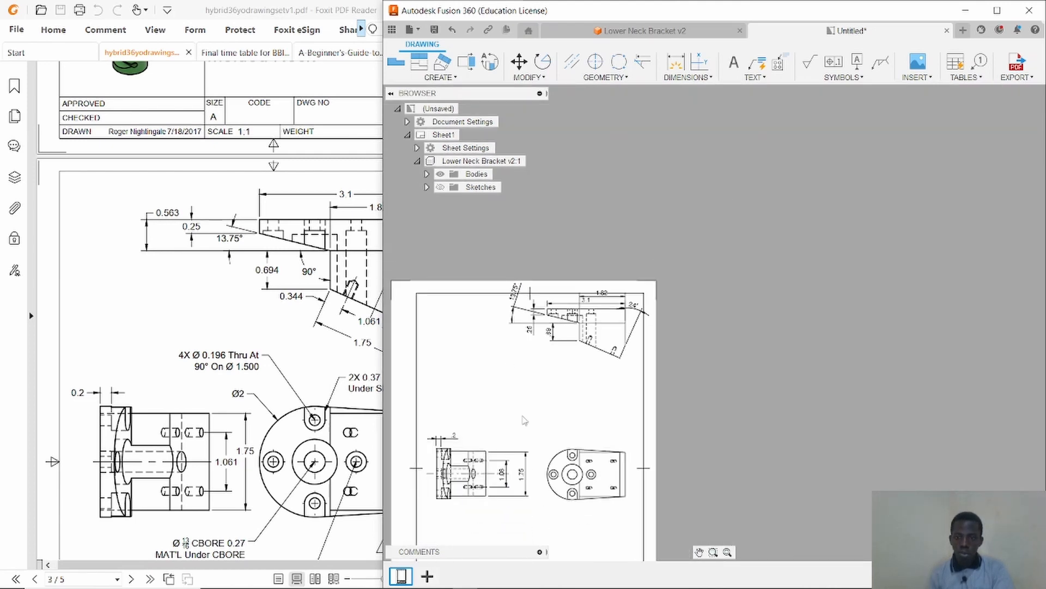
scroll(523, 422, up, 4)
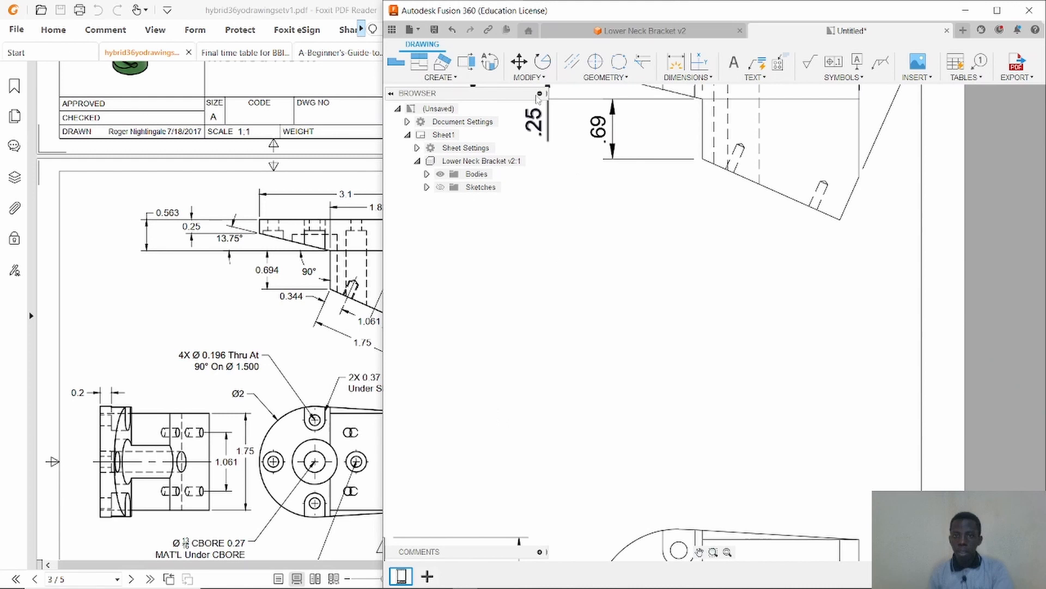
click(572, 61)
scroll(719, 157, up, 1)
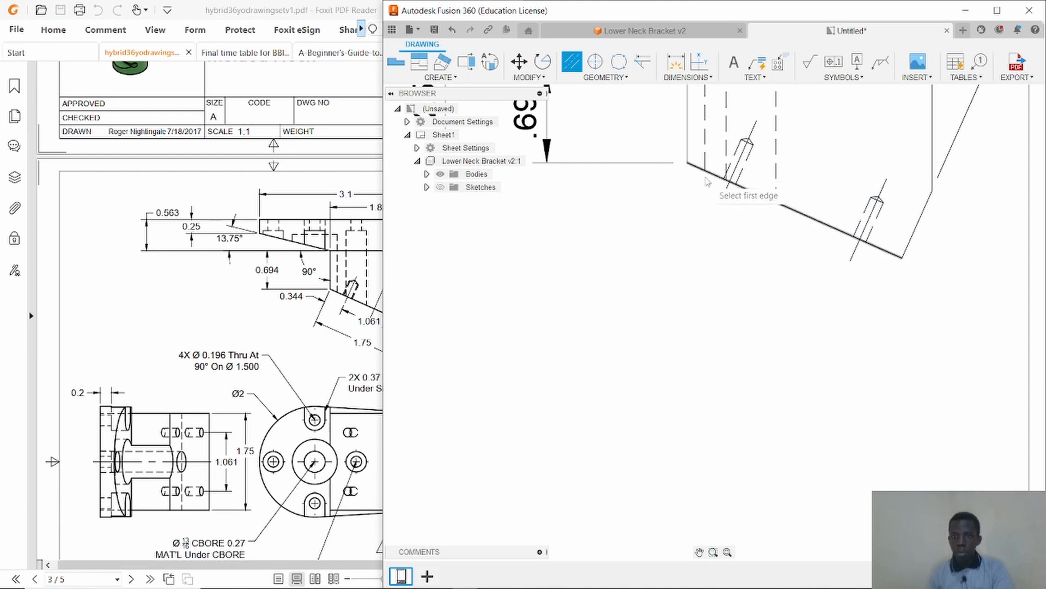
click(677, 64)
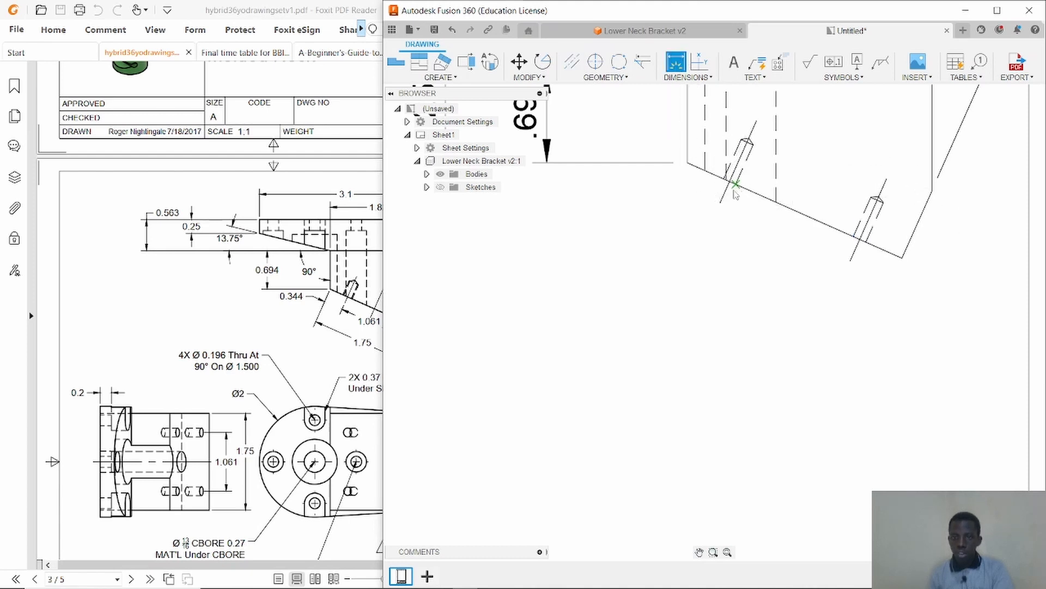
click(728, 197)
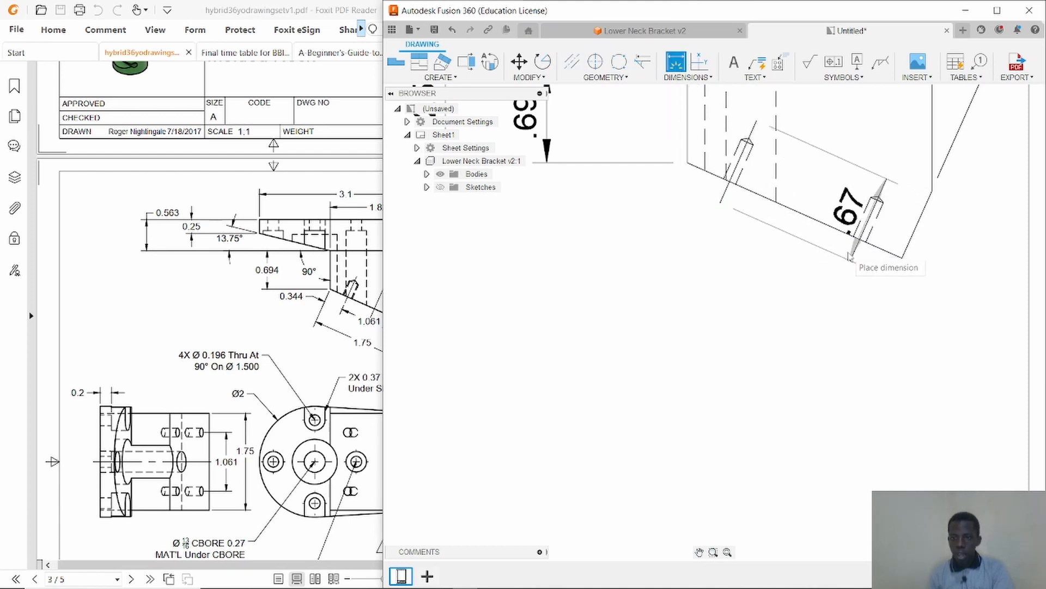
click(774, 272)
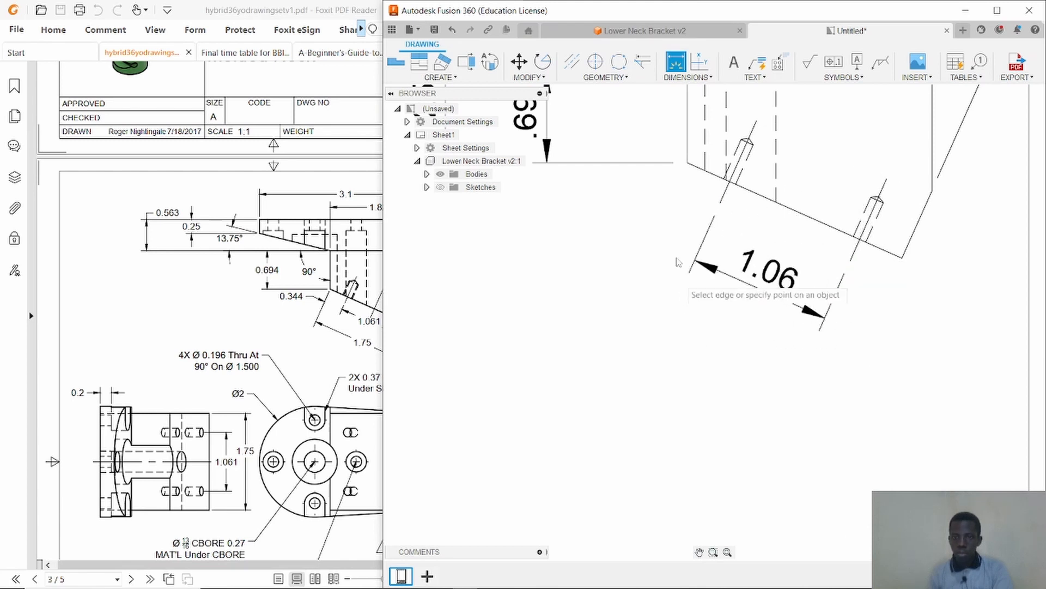
click(687, 163)
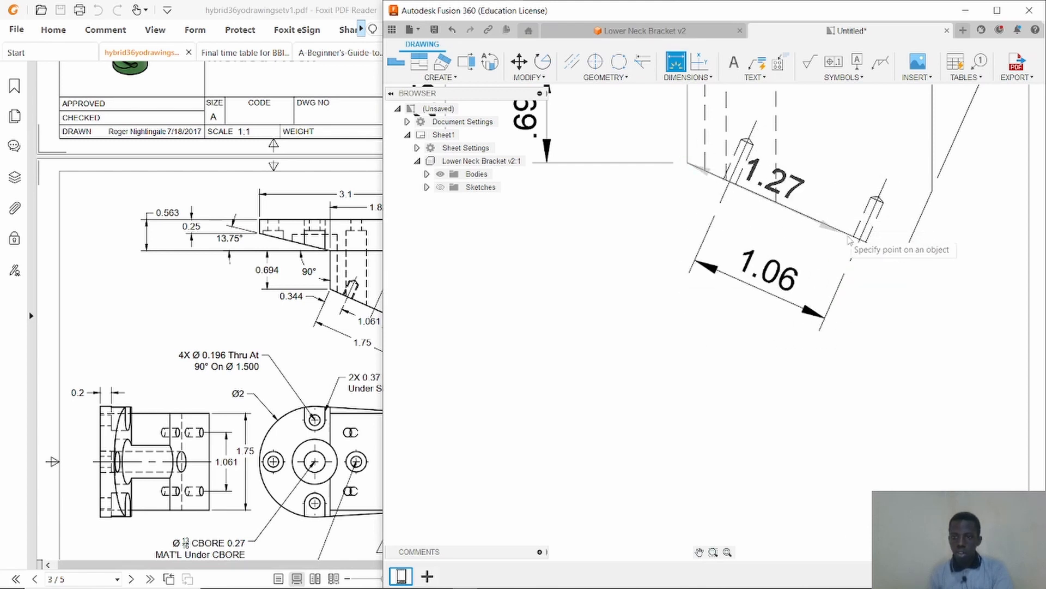
click(853, 387)
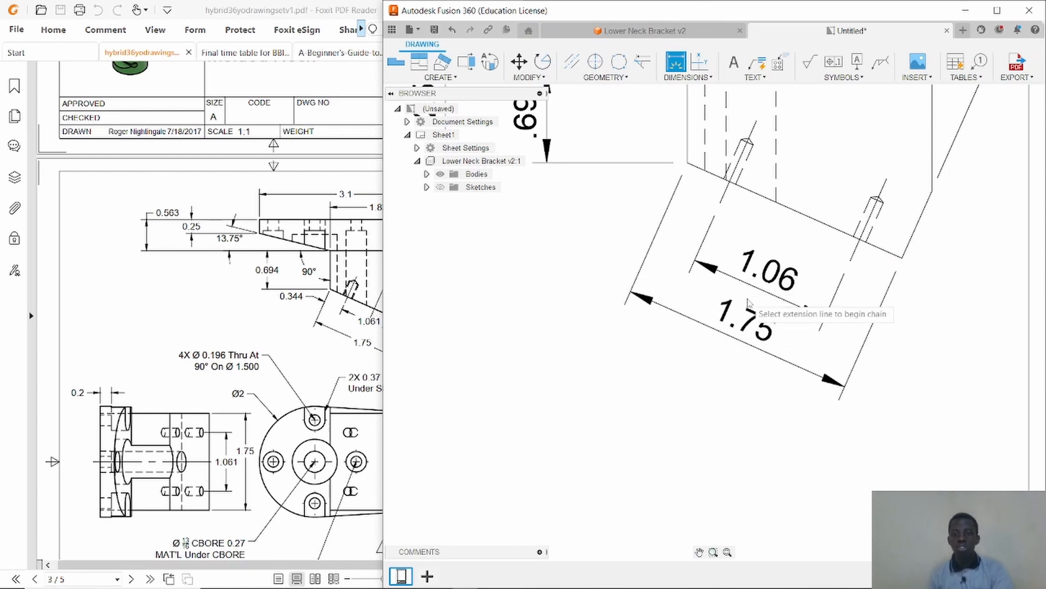
Add an R1 radius dimension to the rounded end of the circular right-hand view.
scroll(748, 303, down, 5)
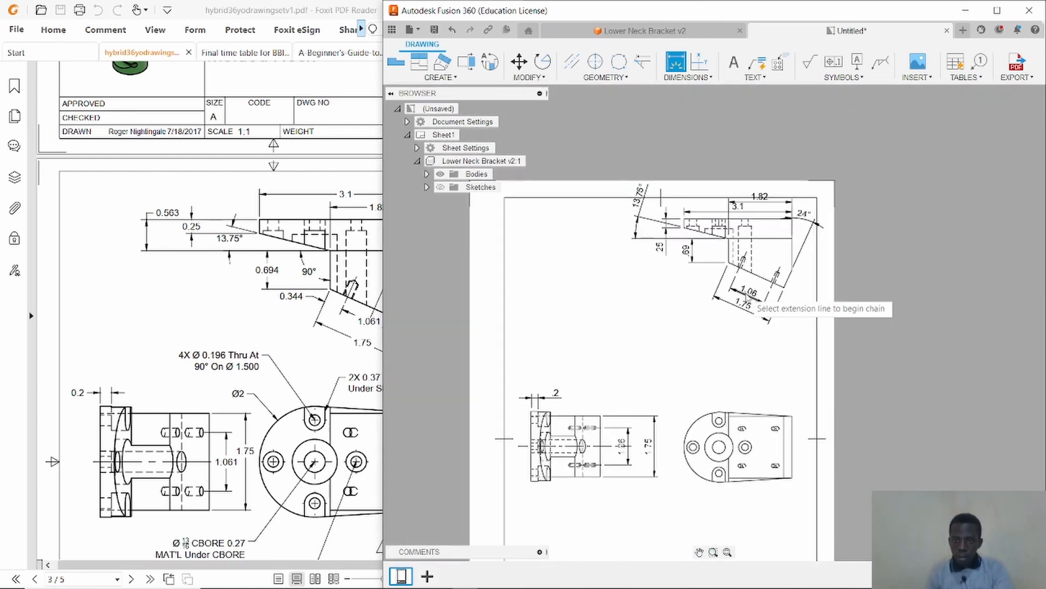
scroll(730, 422, up, 5)
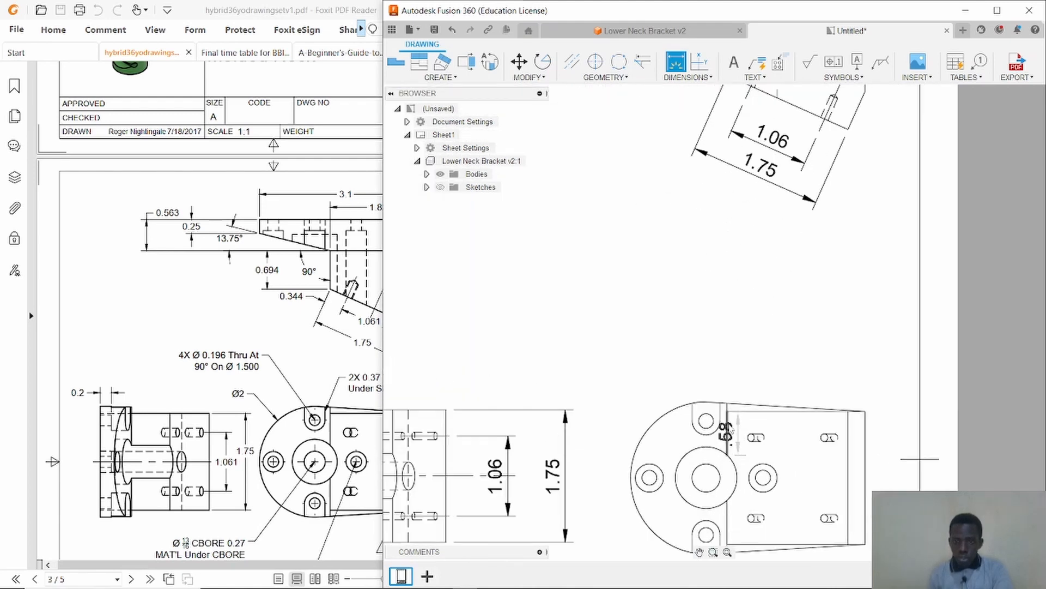
scroll(730, 430, up, 2)
click(699, 552)
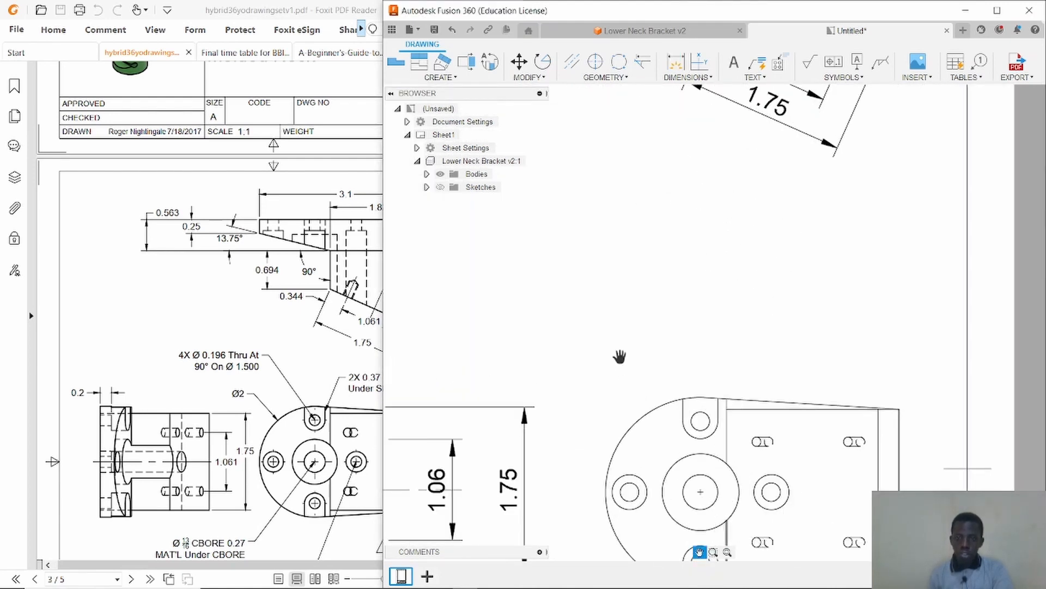
mouse_move(619, 356)
mouse_down()
mouse_move(545, 164)
mouse_move(581, 203)
mouse_up()
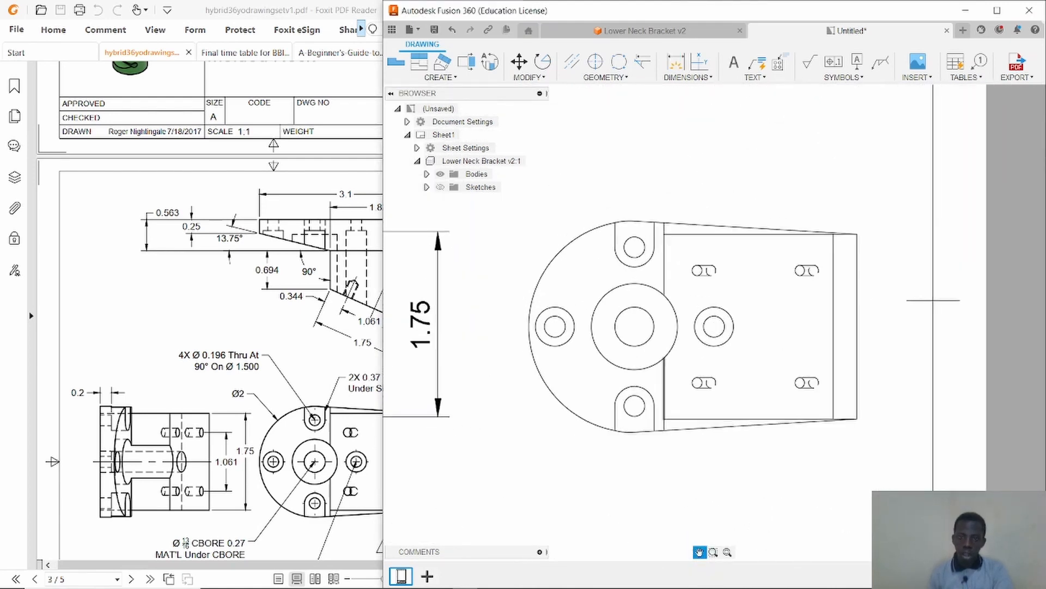
scroll(584, 218, up, 1)
drag(664, 182, 678, 212)
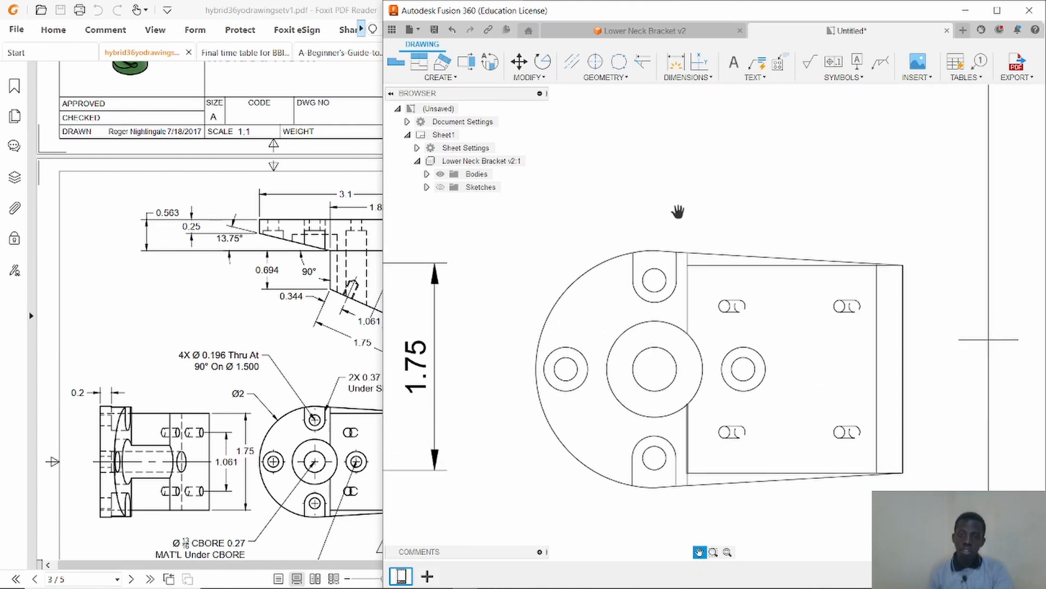
key(d)
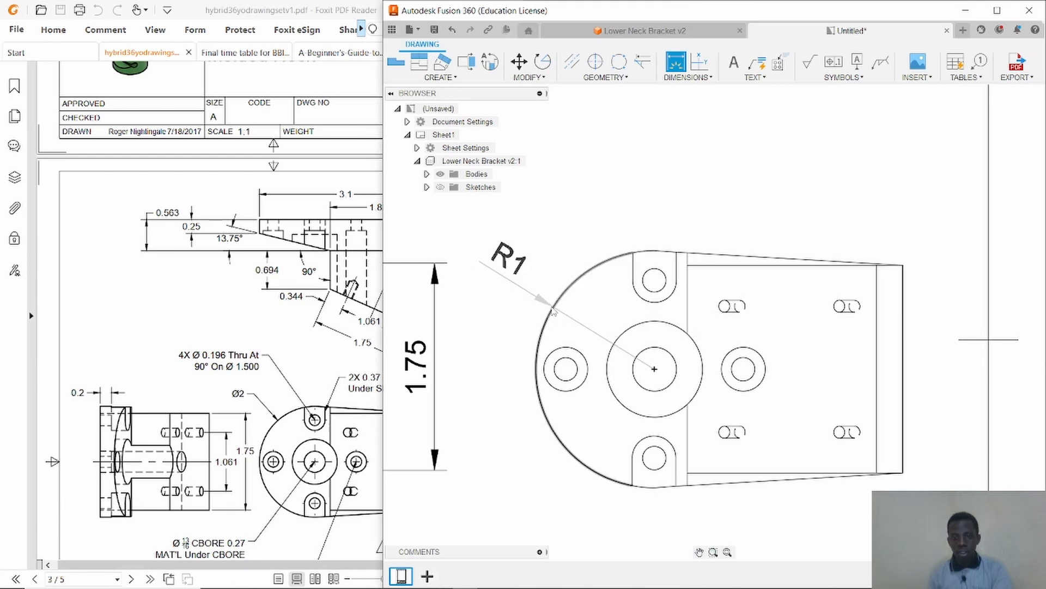
click(554, 312)
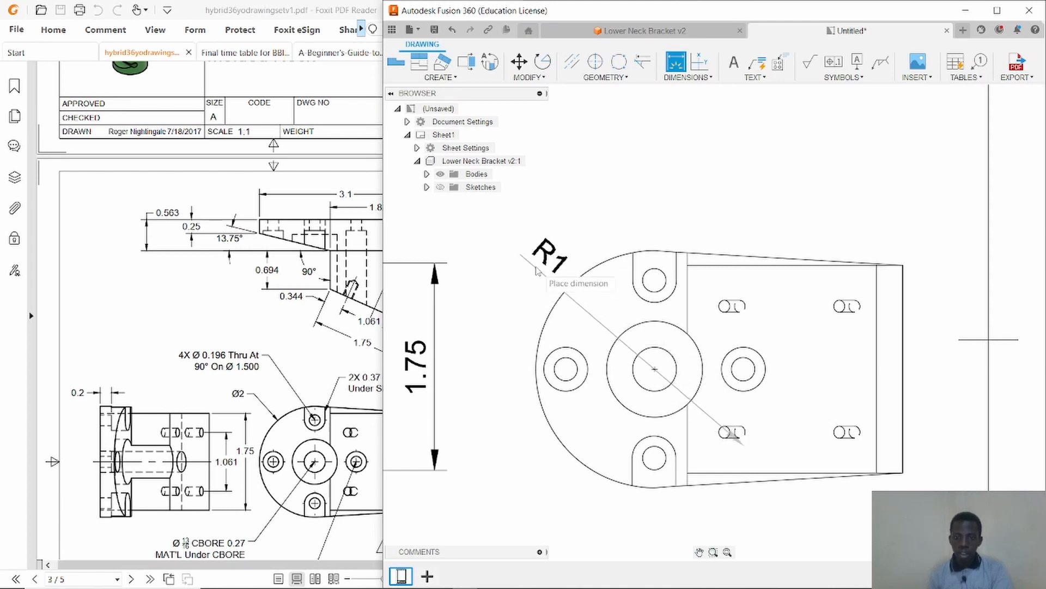
click(519, 239)
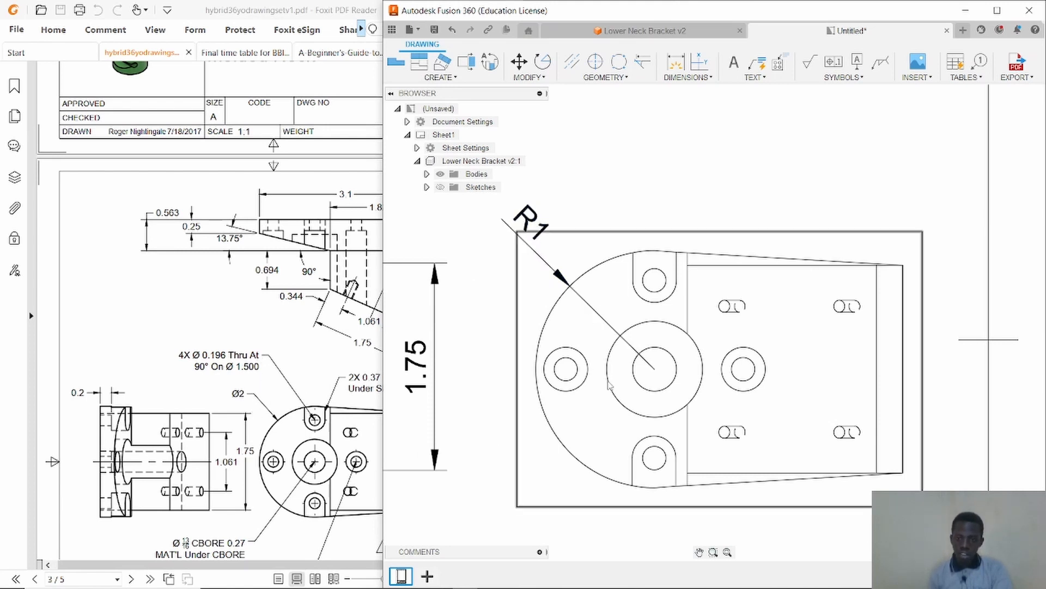
click(632, 187)
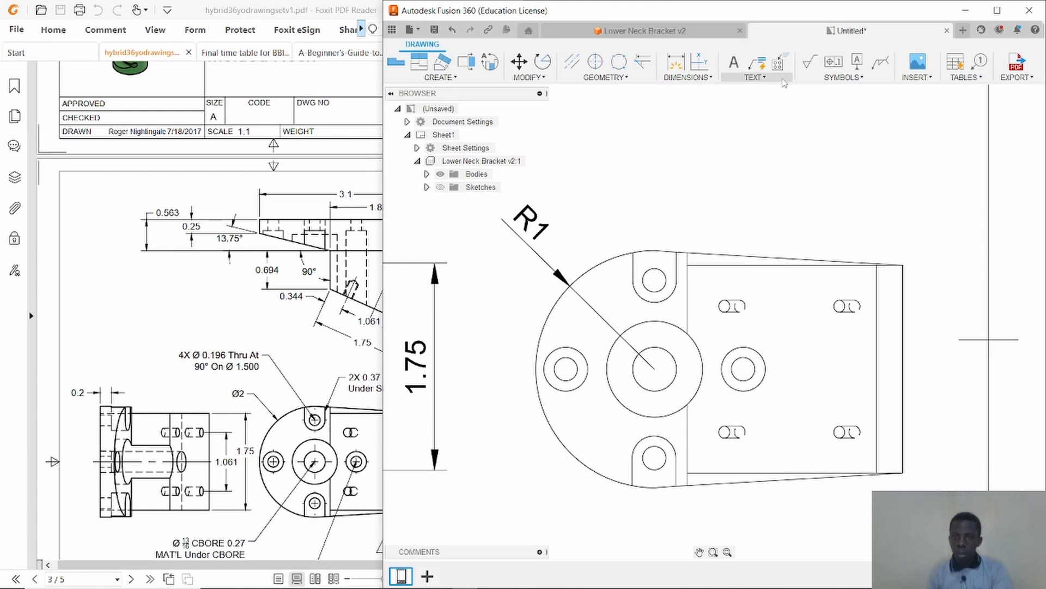
Add a hole and thread note to the lower small hole in the middle view.
click(761, 78)
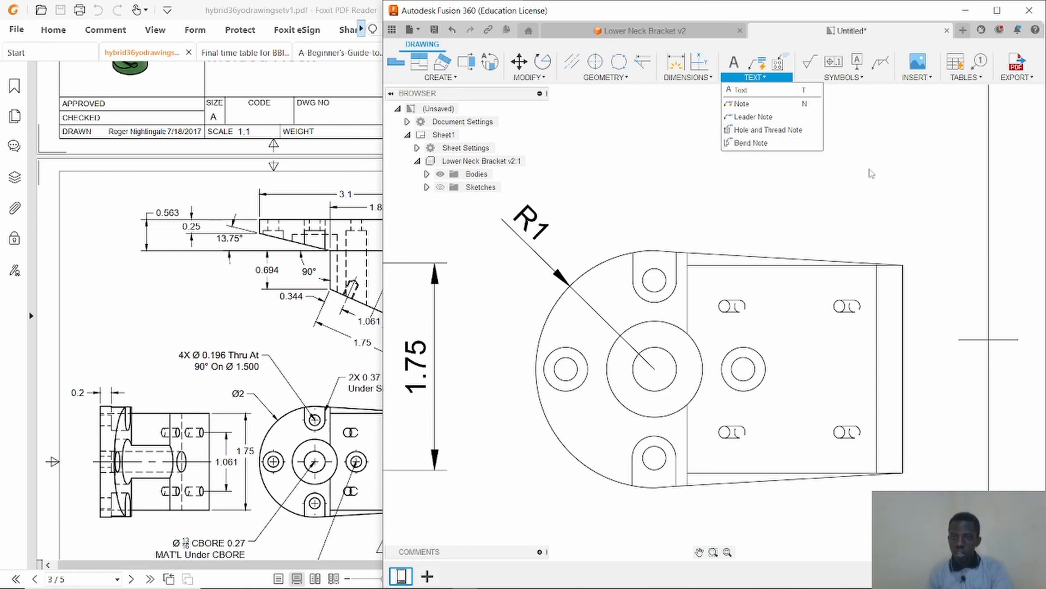
click(761, 132)
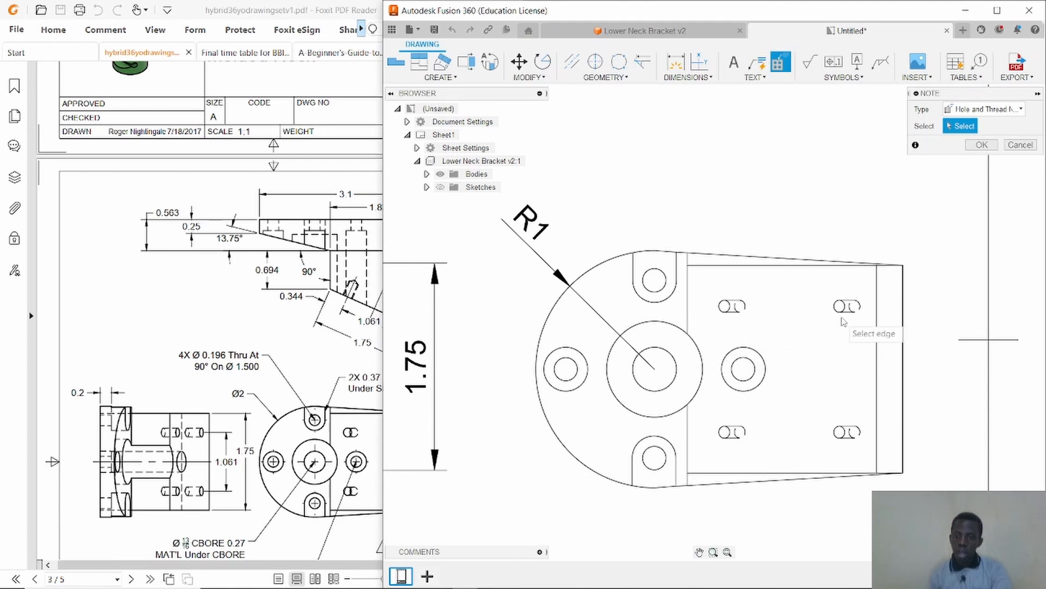
scroll(685, 322, down, 2)
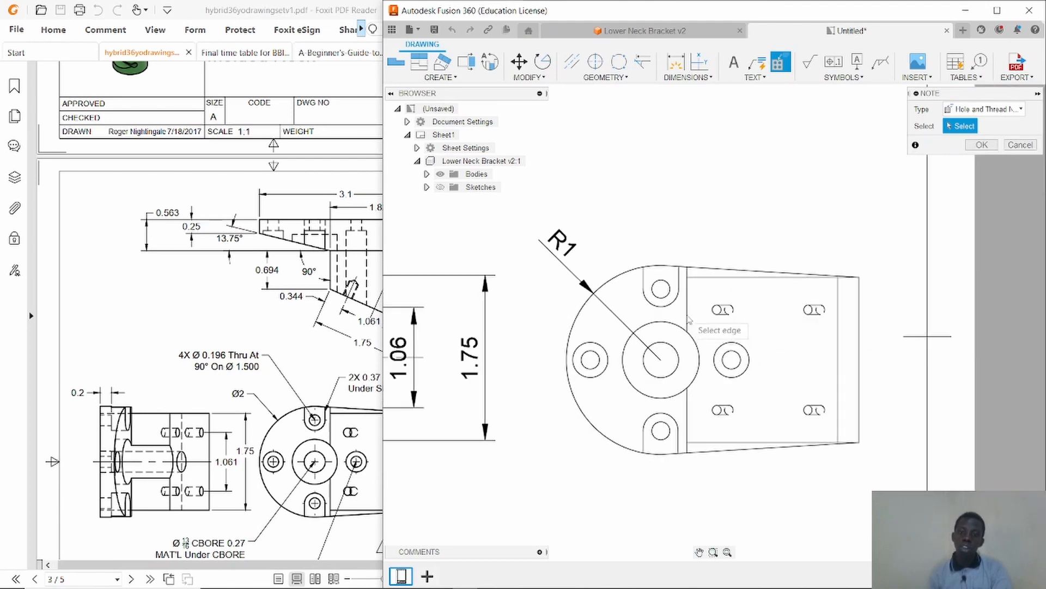
scroll(688, 320, down, 2)
scroll(673, 317, down, 1)
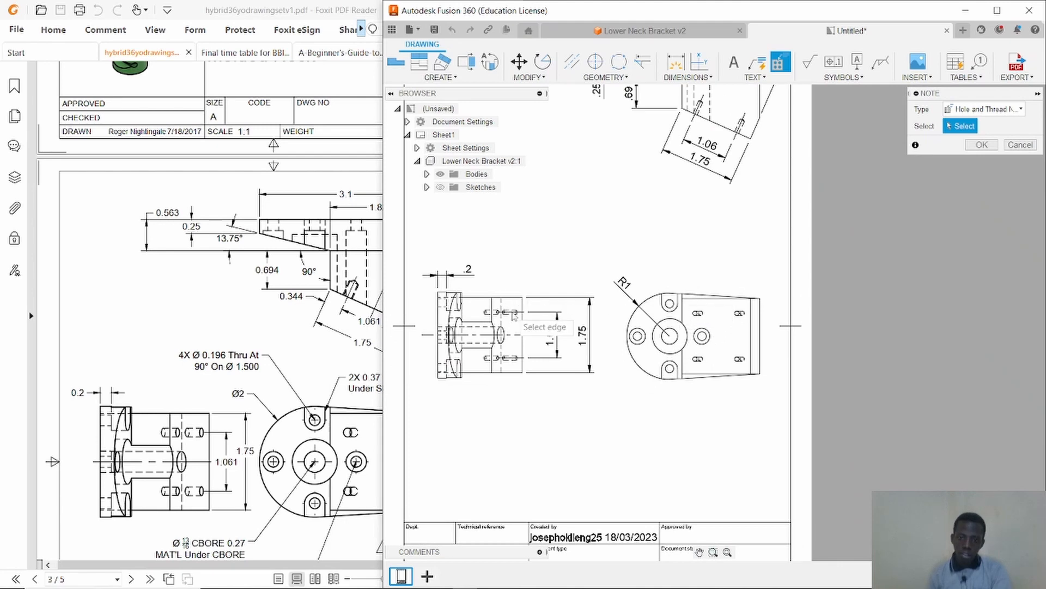
scroll(512, 316, up, 3)
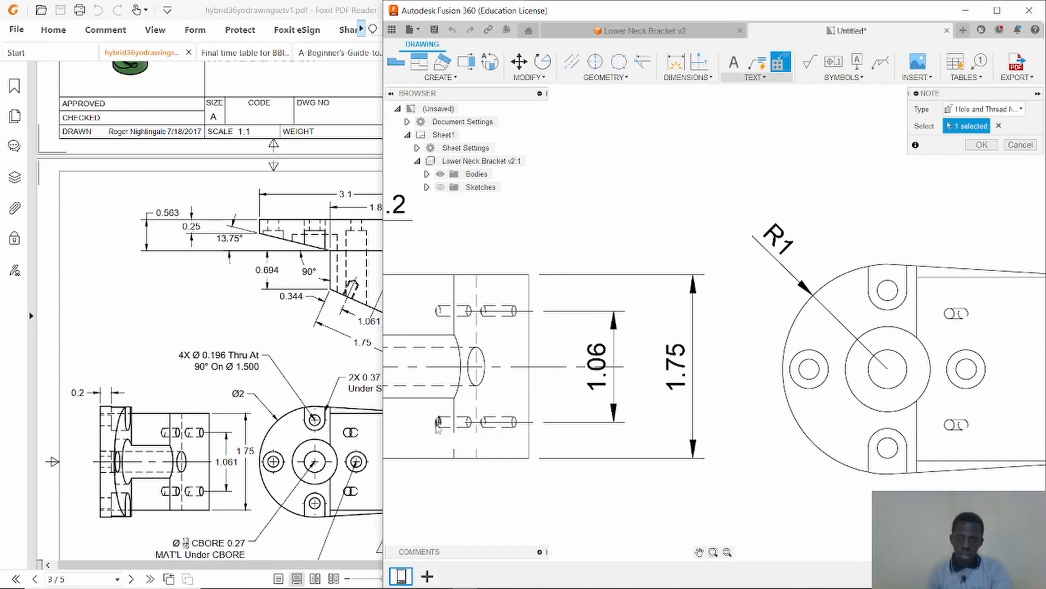
click(515, 515)
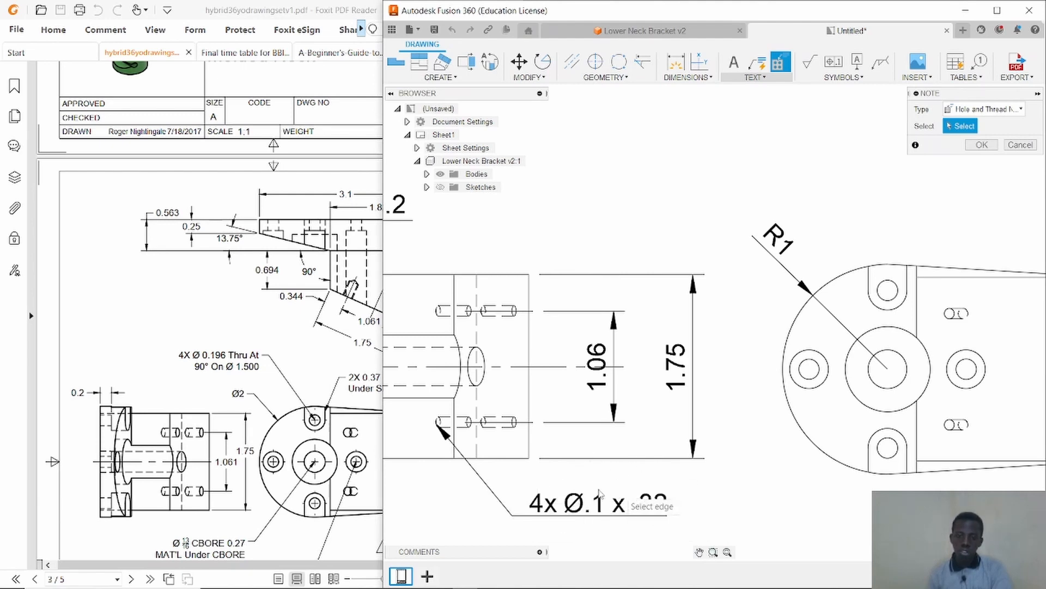
scroll(567, 385, down, 4)
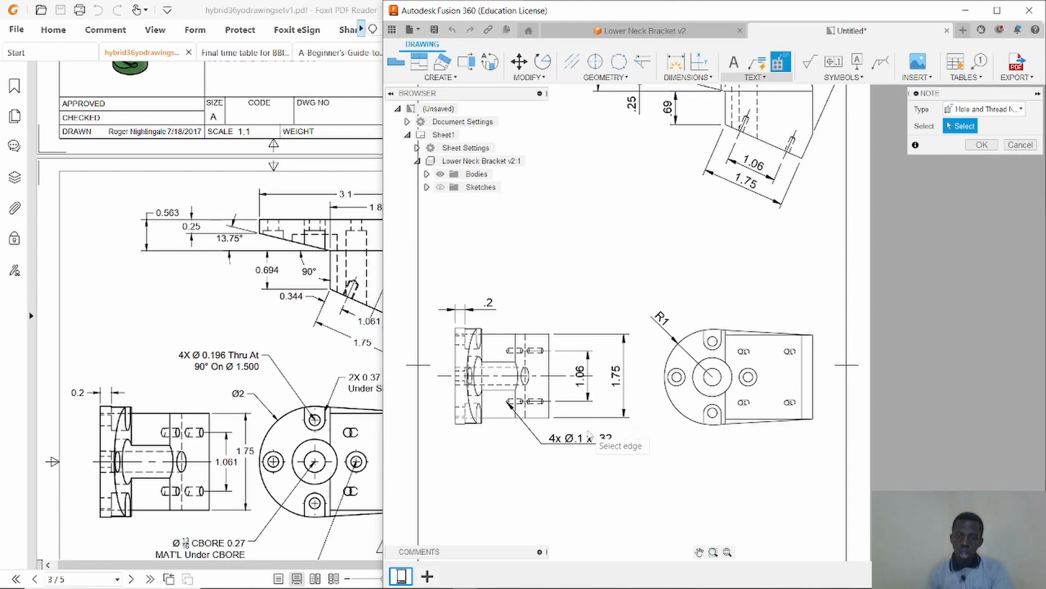
scroll(584, 262, down, 2)
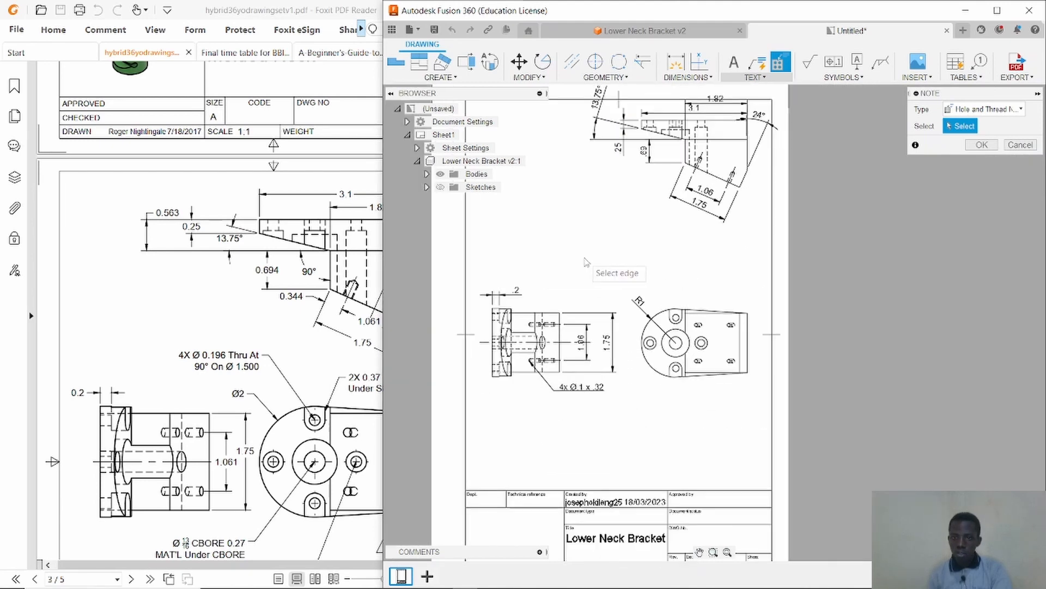
scroll(586, 261, up, 2)
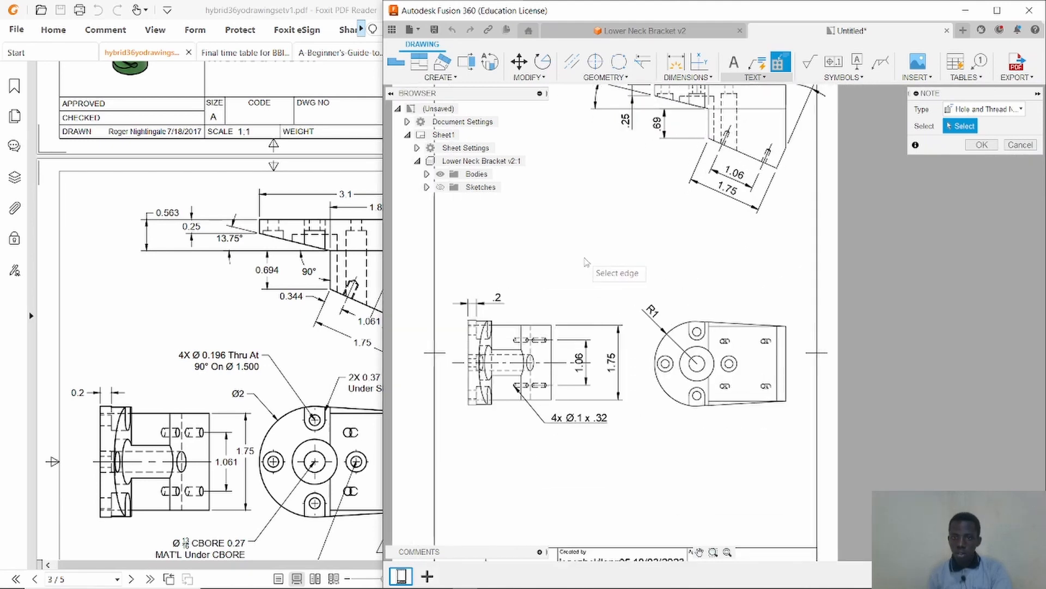
click(756, 64)
scroll(730, 278, up, 4)
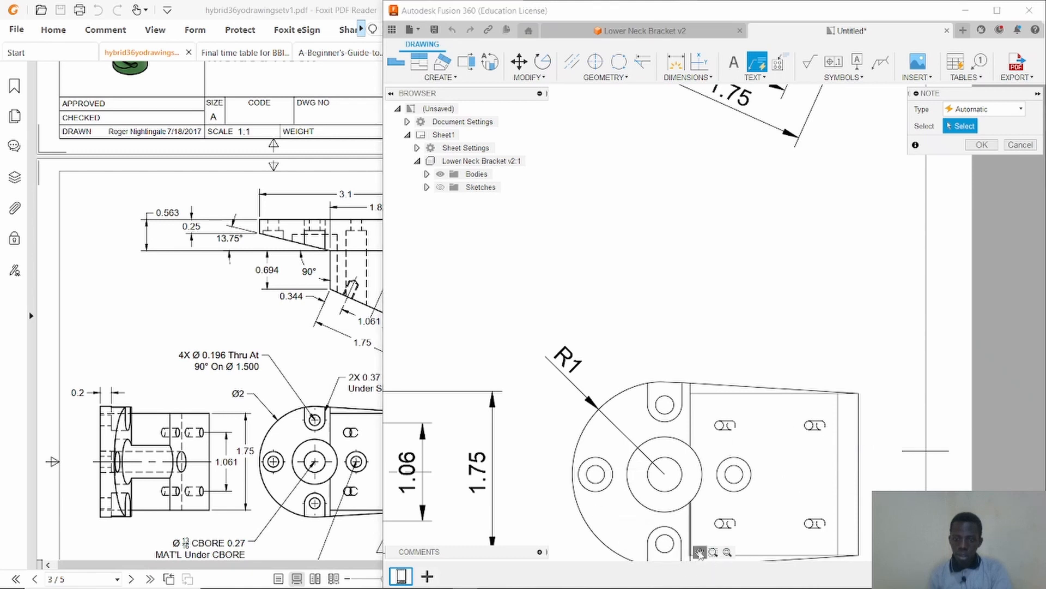
drag(699, 554, 692, 362)
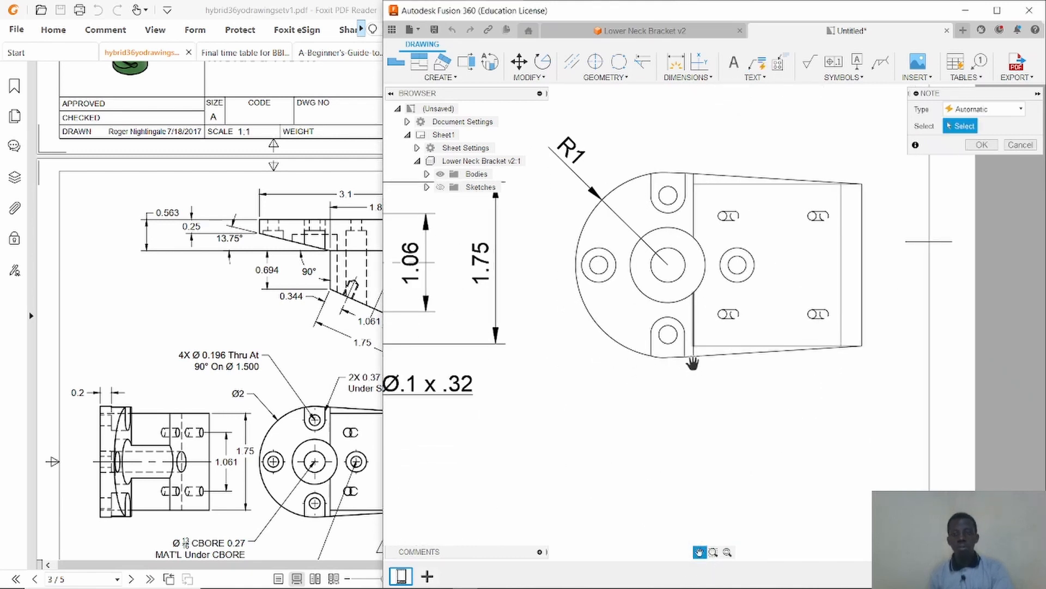
key(Escape)
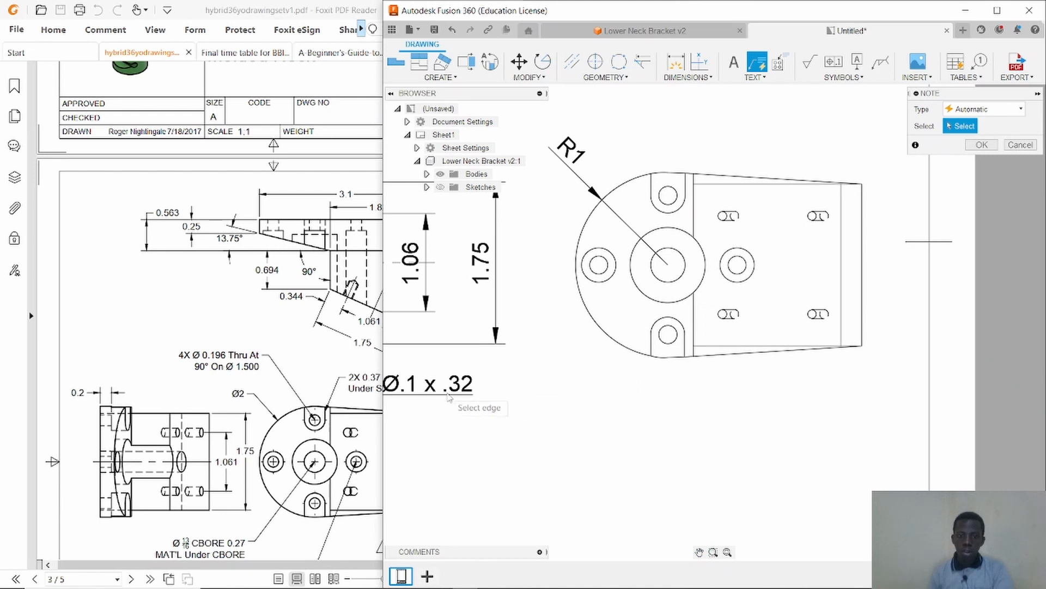
scroll(448, 397, down, 2)
scroll(451, 397, down, 2)
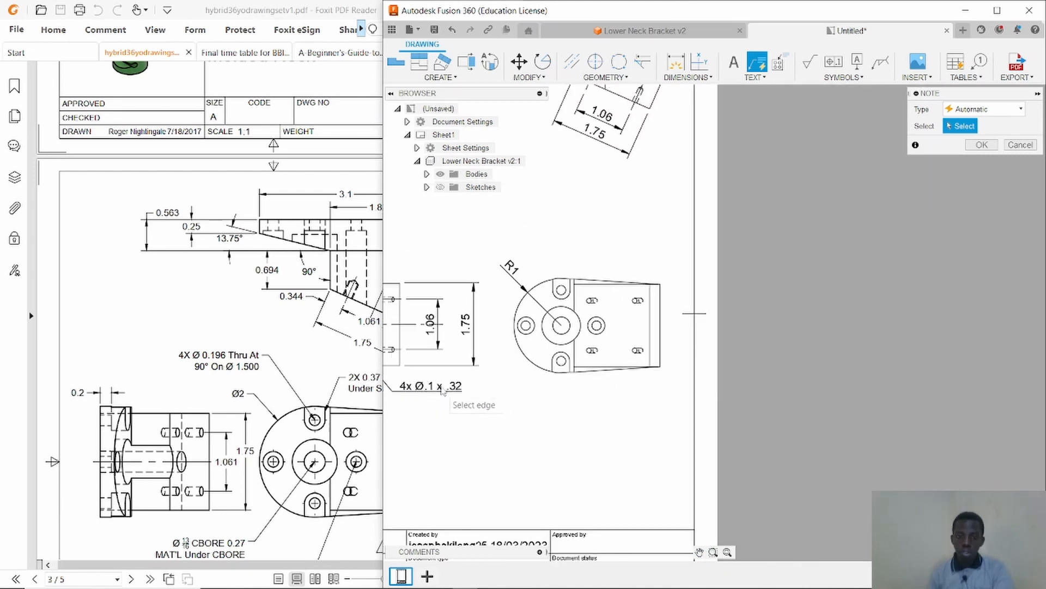
text(Ø.1 x .32)
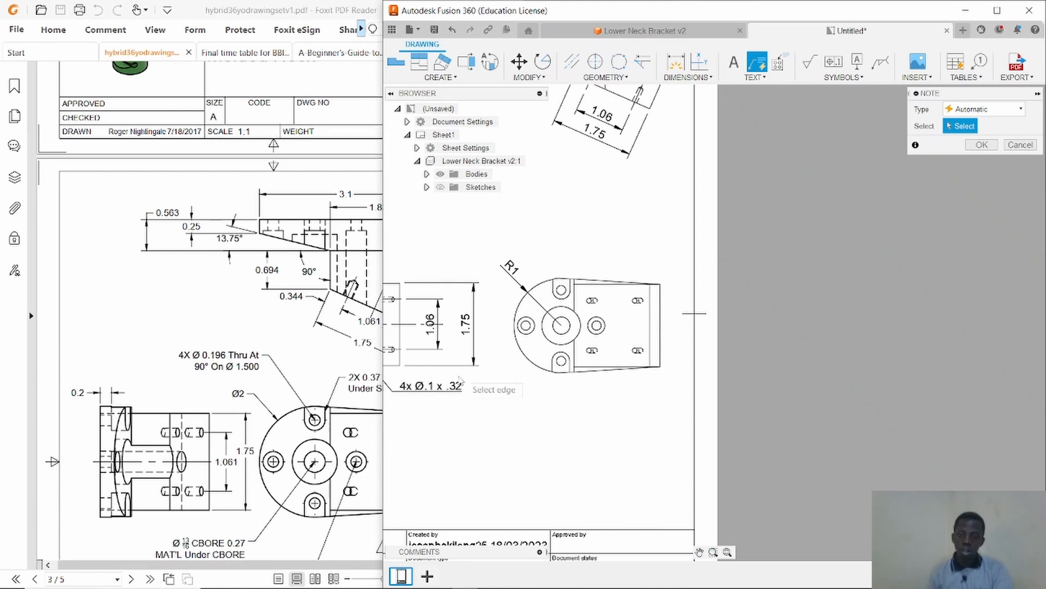
Add center marks to the upper, central, left, right and lower holes of the circular right-hand view.
scroll(519, 343, up, 5)
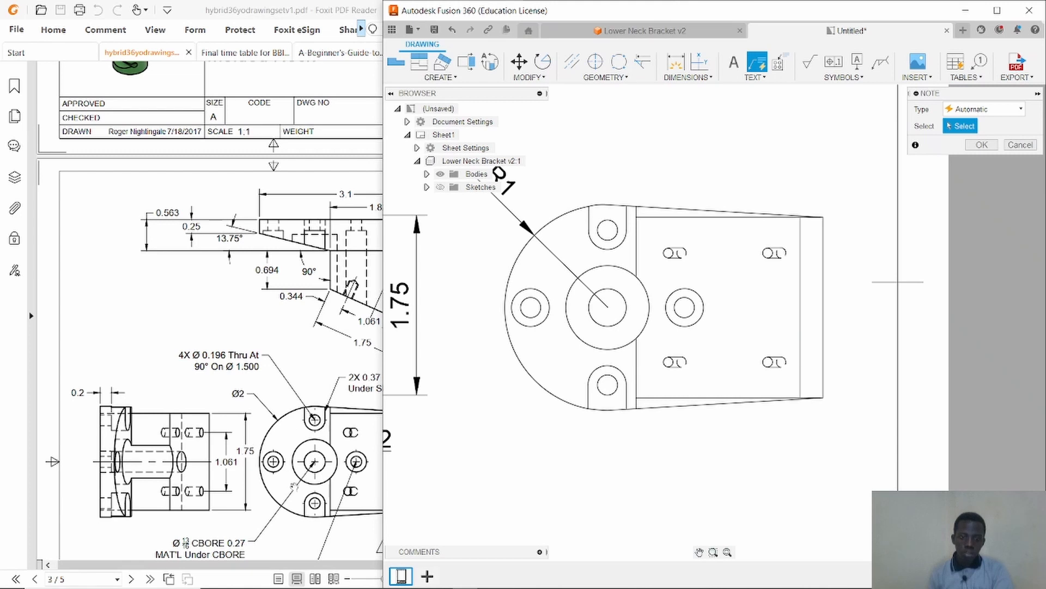
click(595, 63)
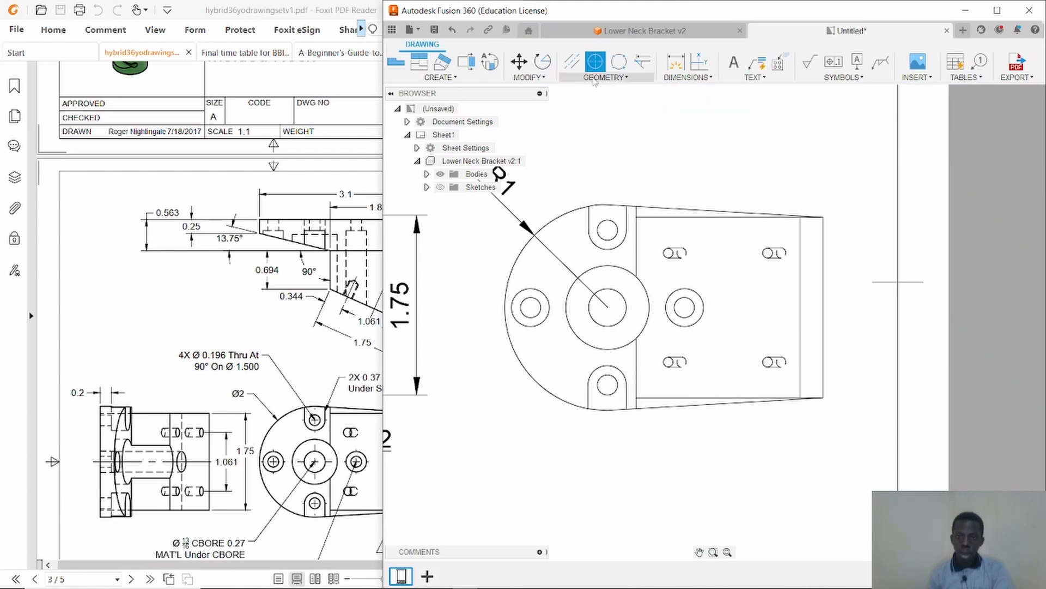
click(613, 240)
click(622, 318)
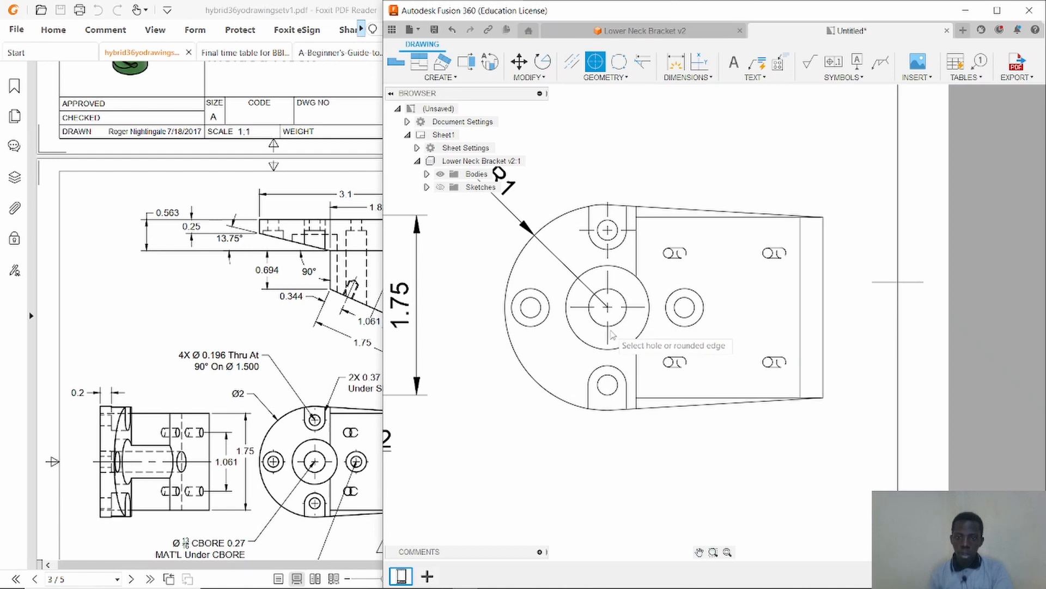
click(531, 327)
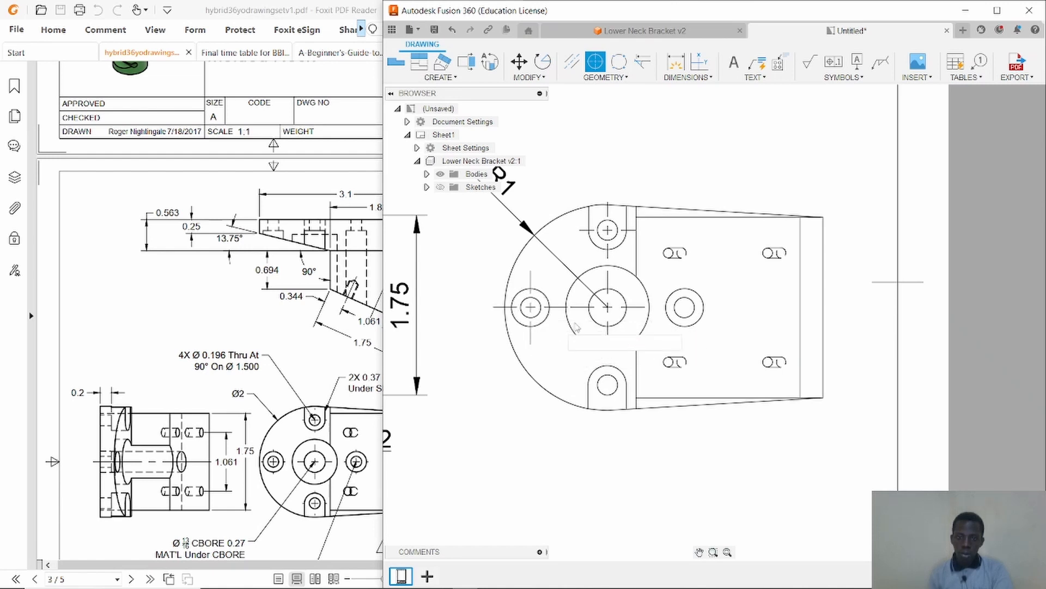
click(697, 322)
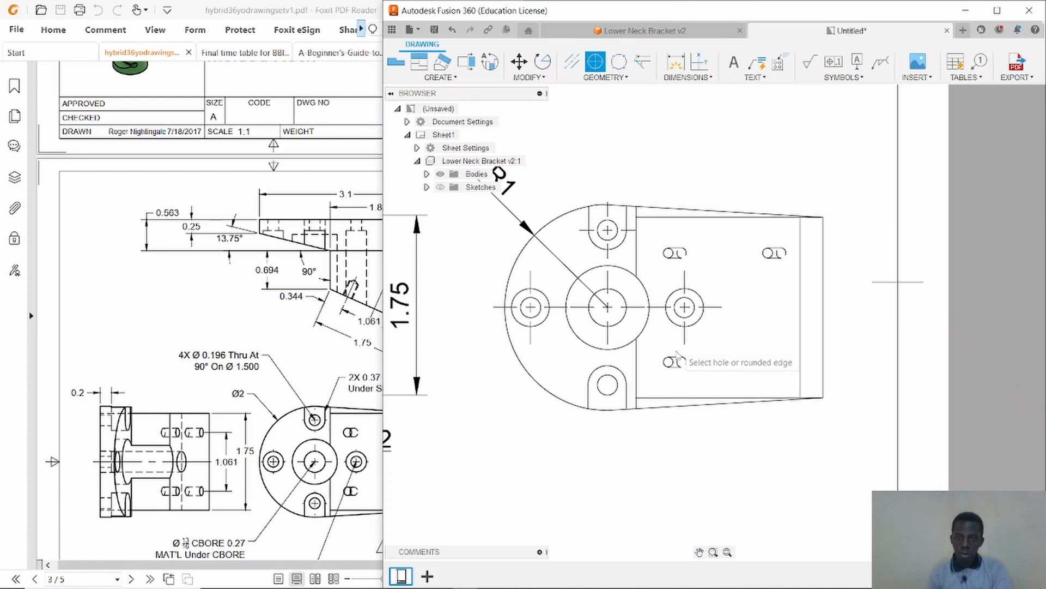
click(609, 397)
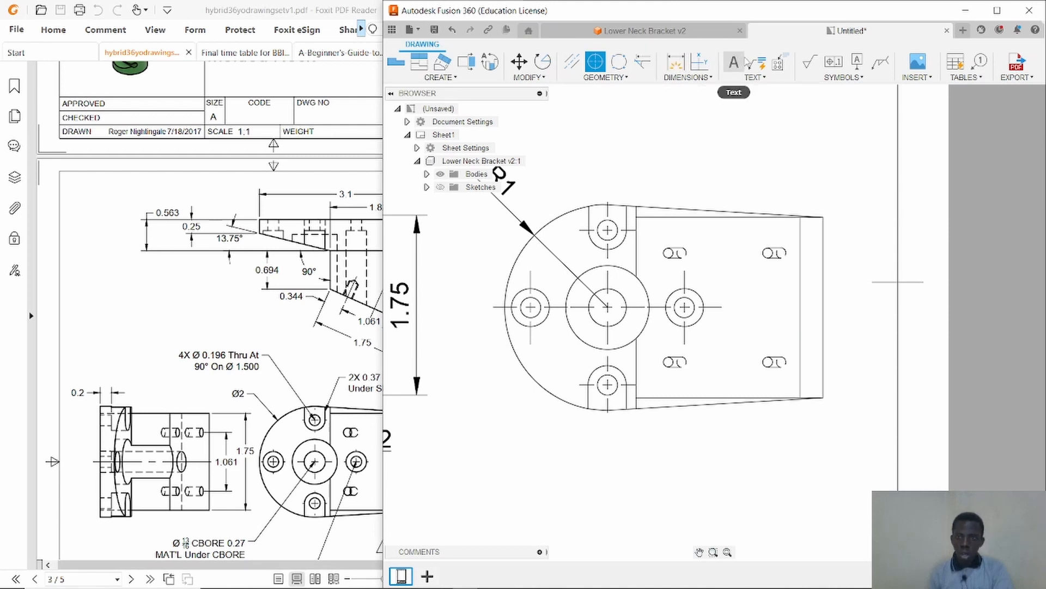
Add a leader note reading "cbore" pointing to the central counterbored hole of the circular view.
click(757, 61)
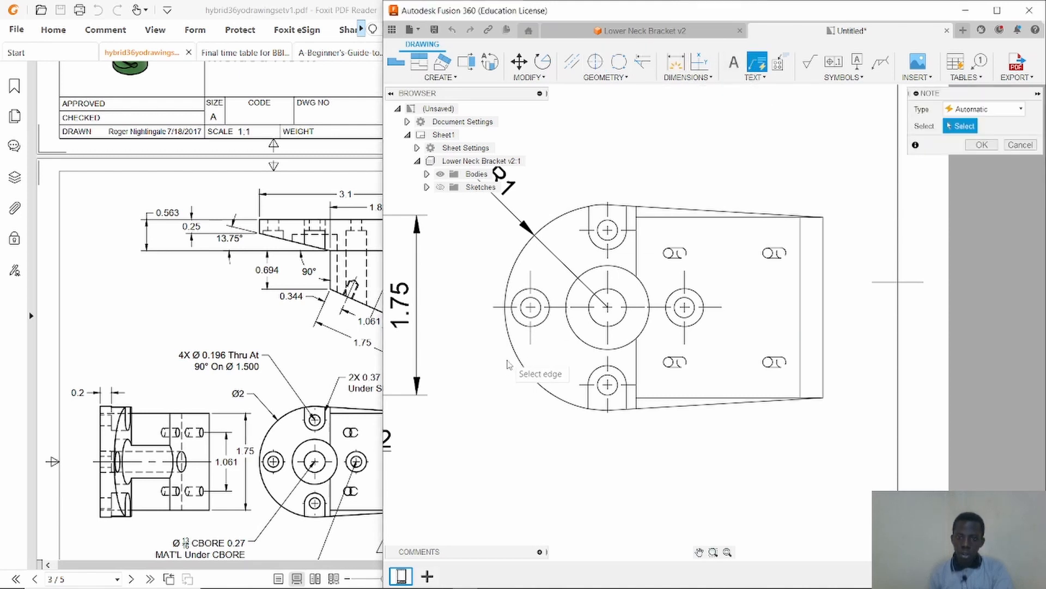
click(597, 330)
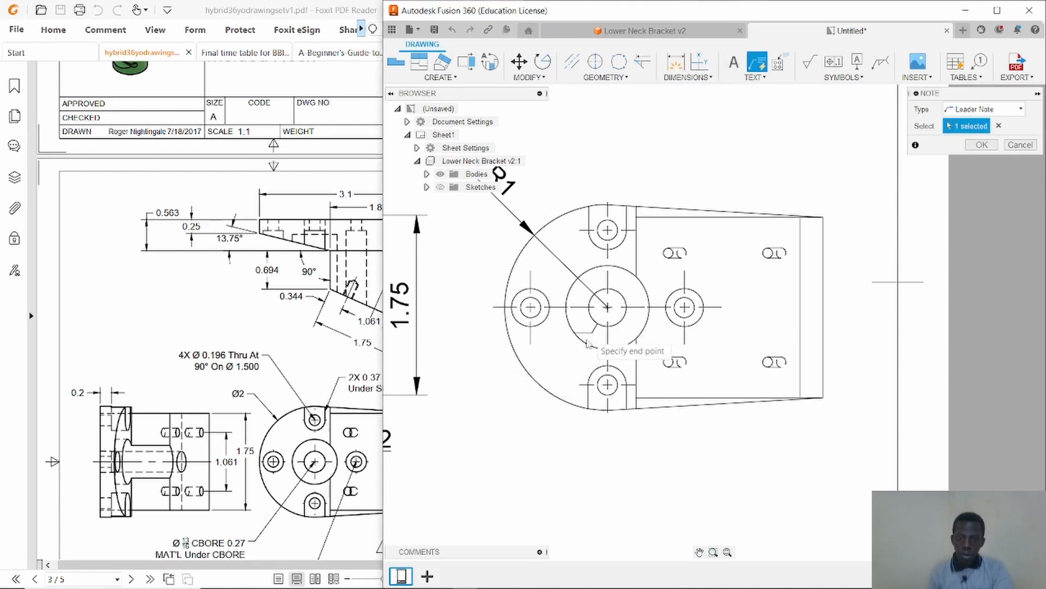
click(501, 514)
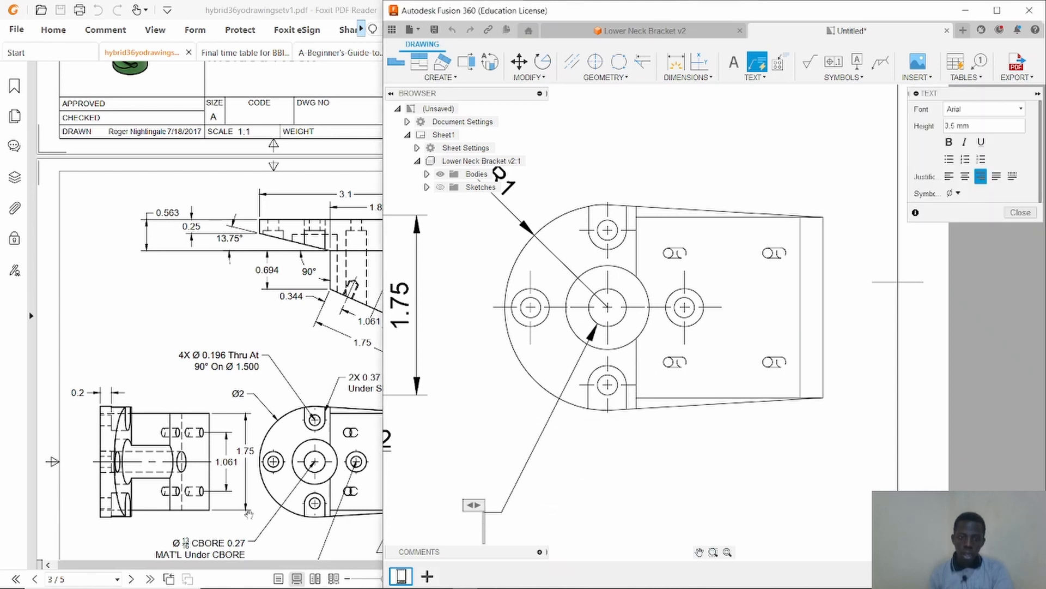
text(dfd)
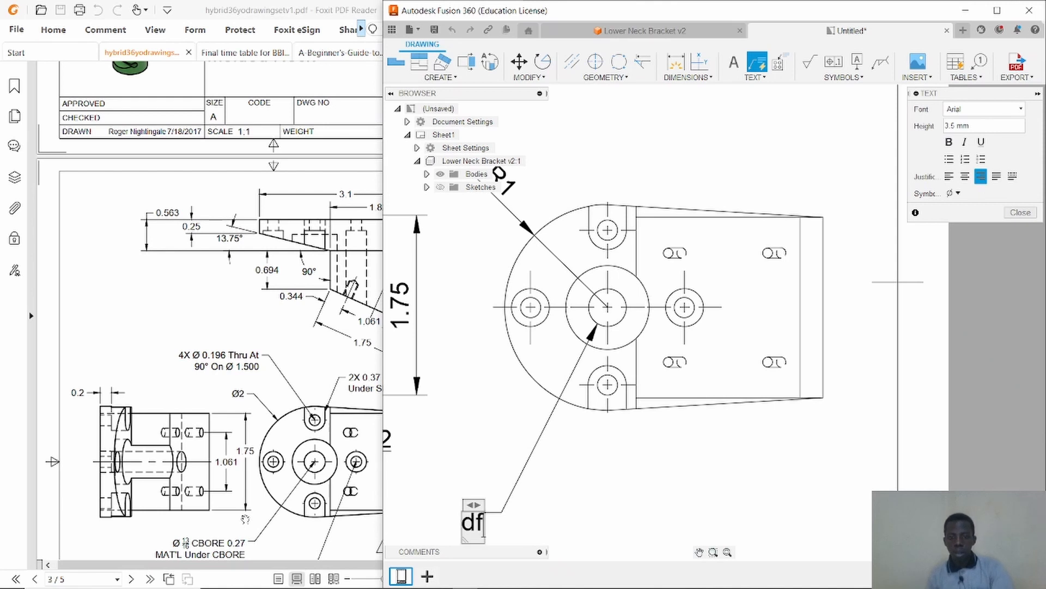
key(BackSpace)
key(BackSpace)
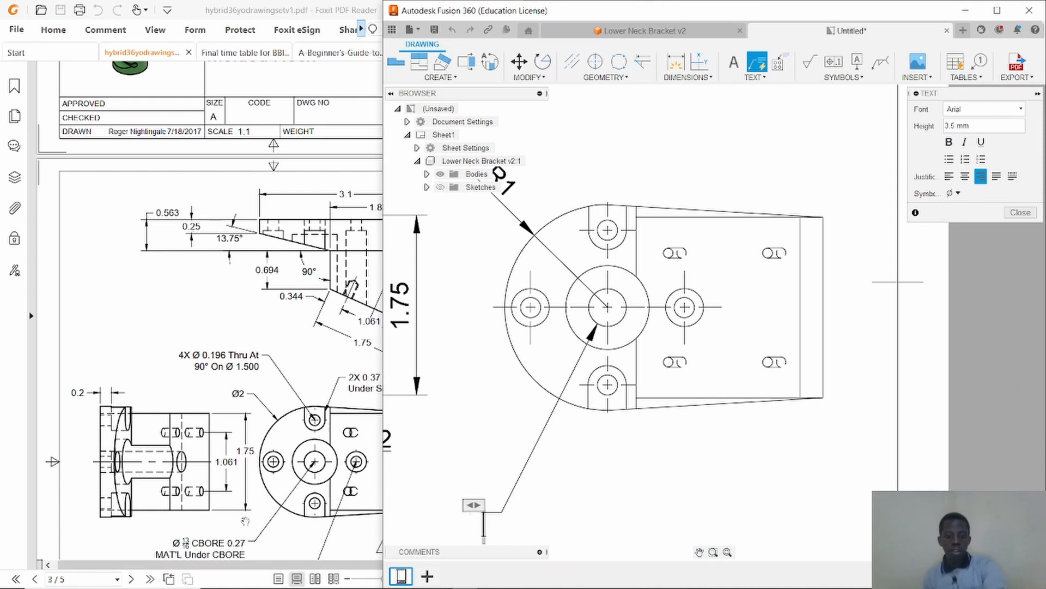
text(cbo)
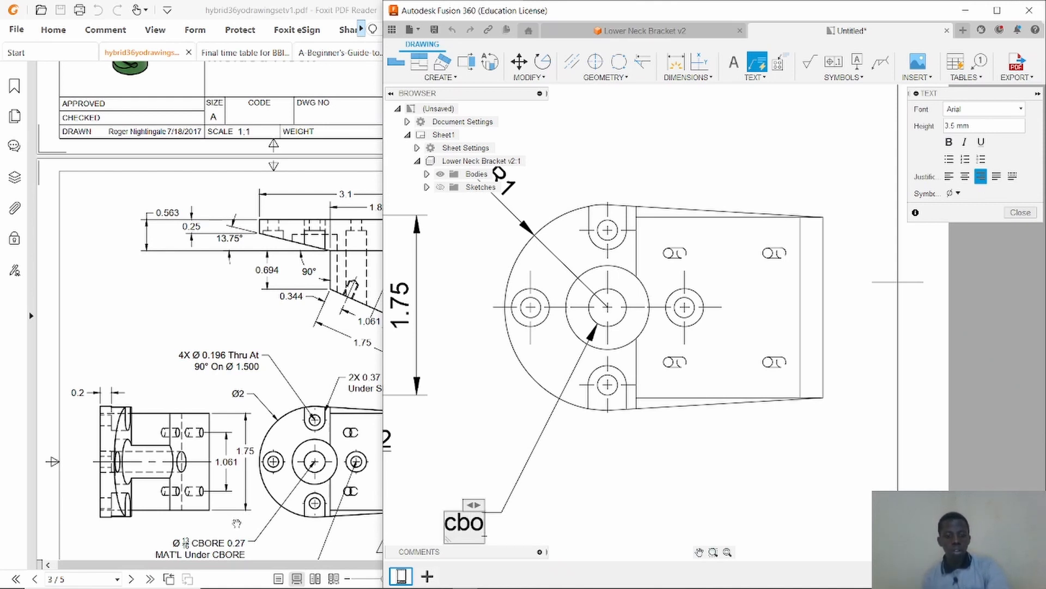
text(re)
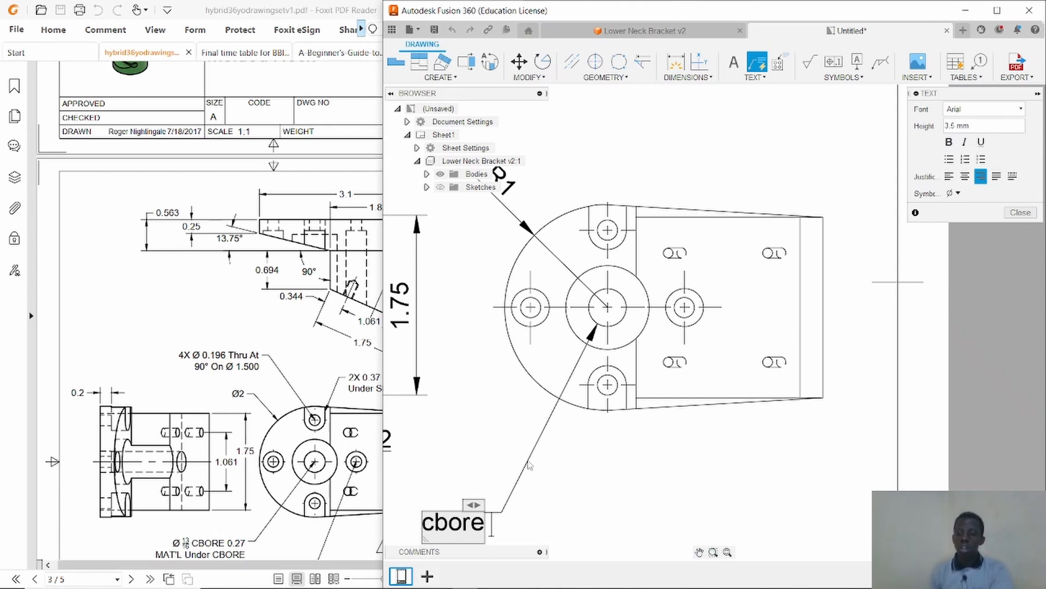
click(1001, 212)
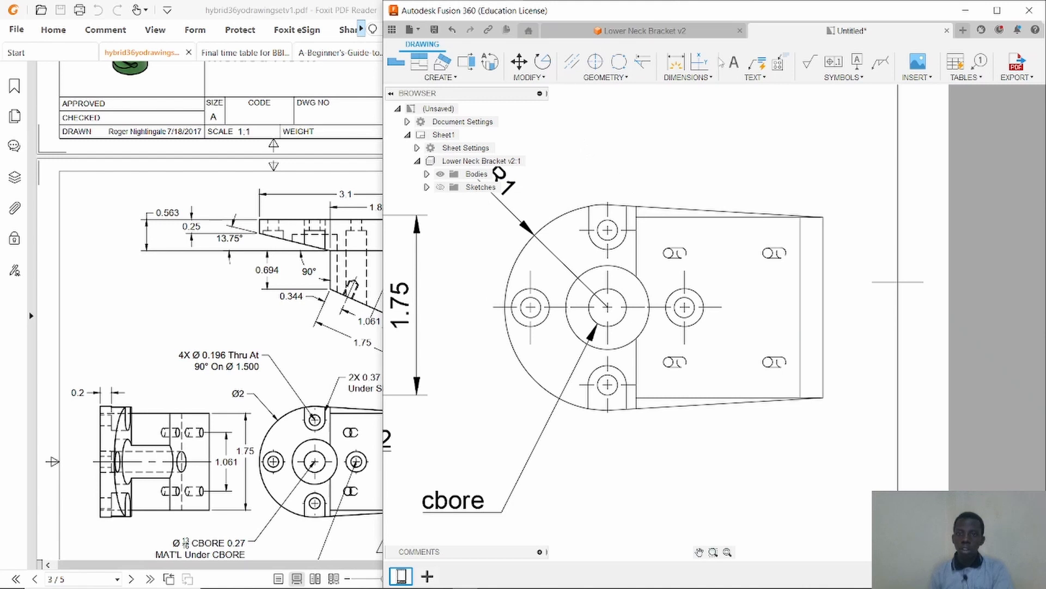
Add leader notes without text pointing from the right-hand hole and the upper hole of the circular view.
click(758, 62)
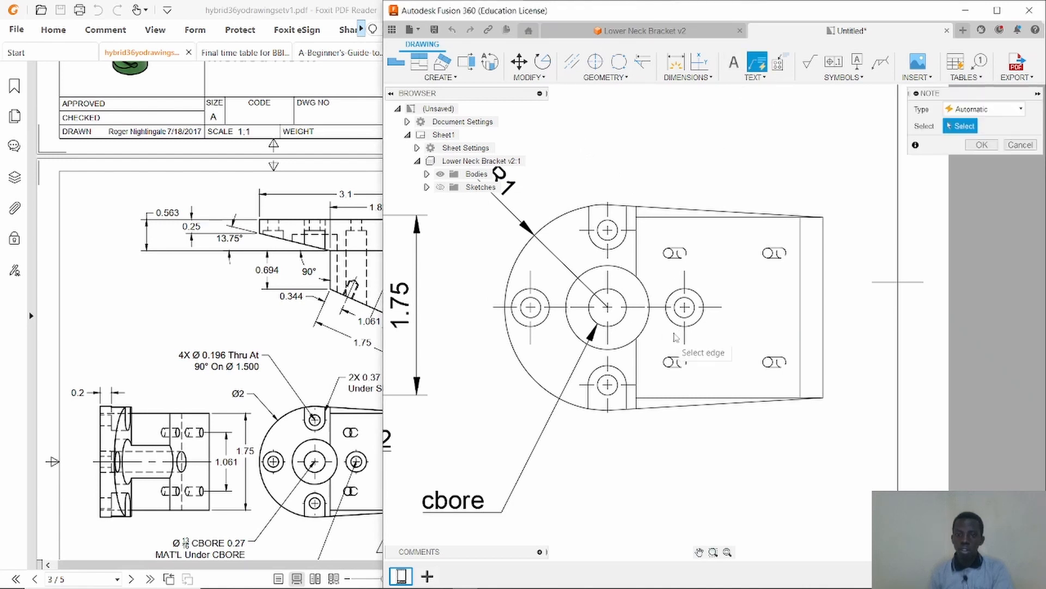
click(692, 319)
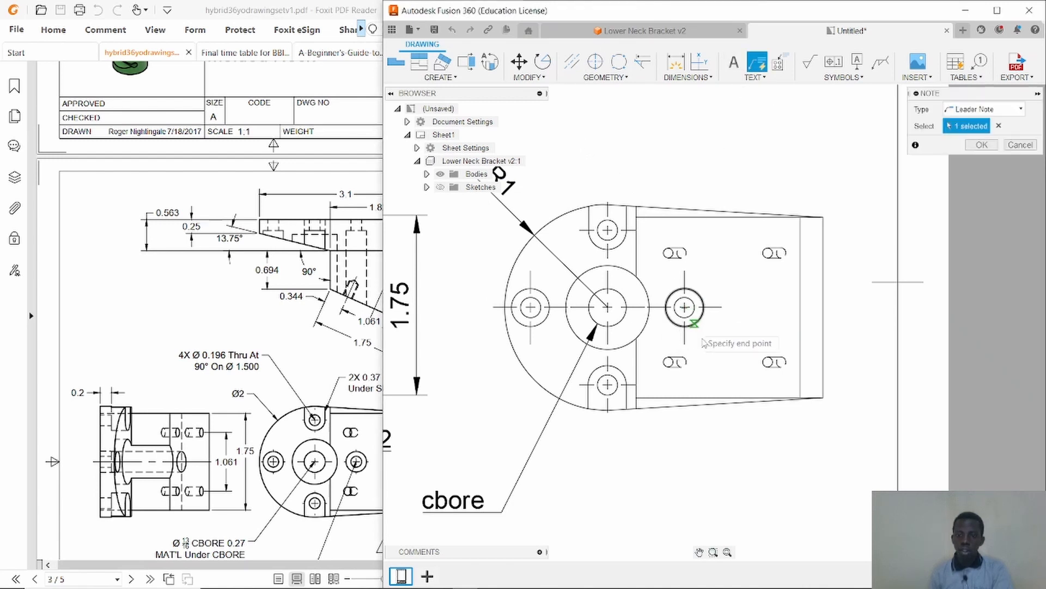
click(787, 479)
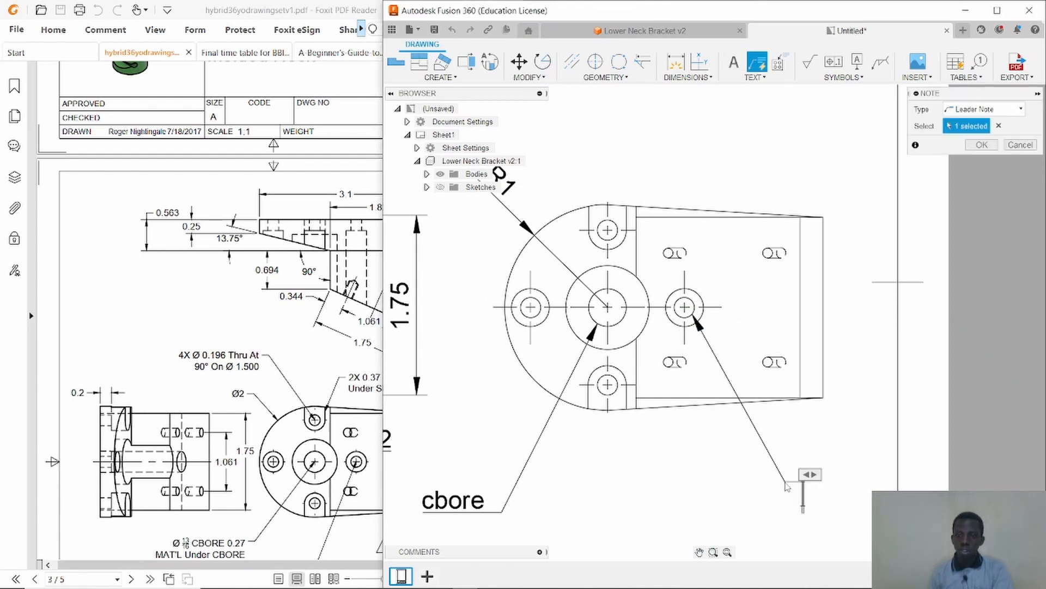
click(844, 429)
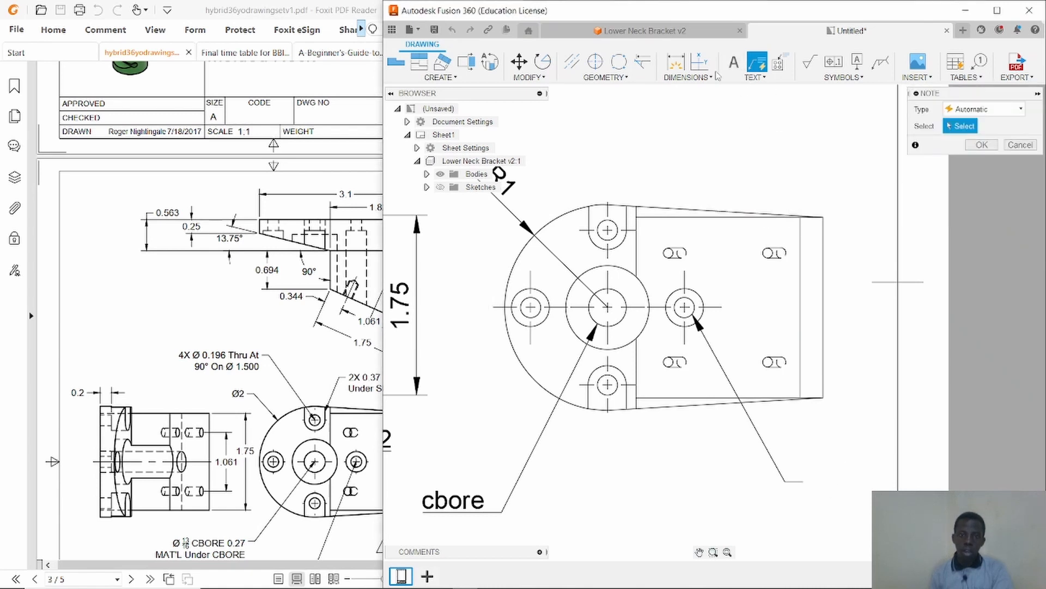
click(628, 218)
click(726, 130)
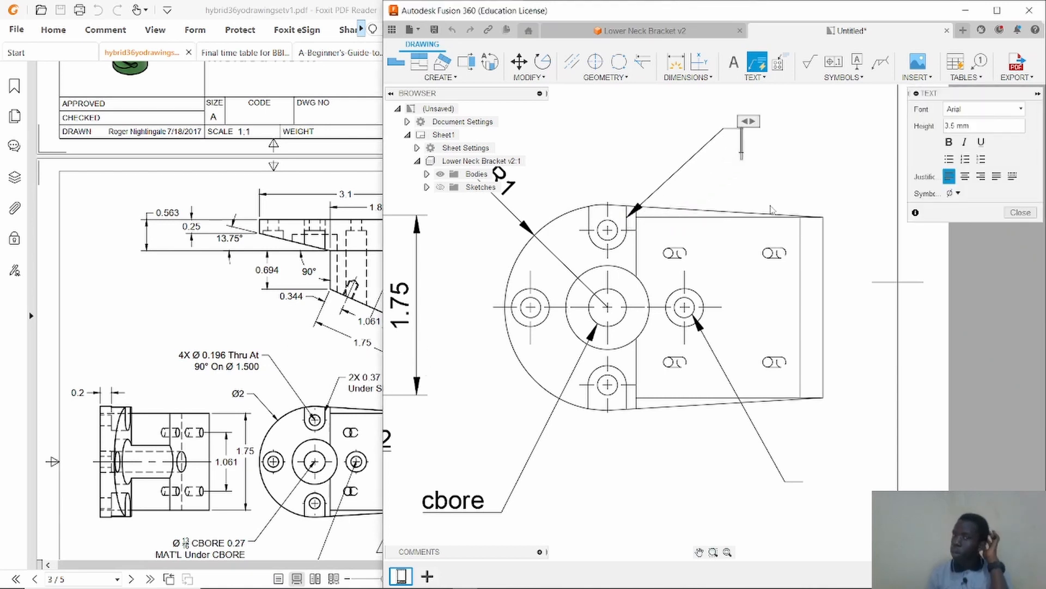
scroll(752, 240, up, 2)
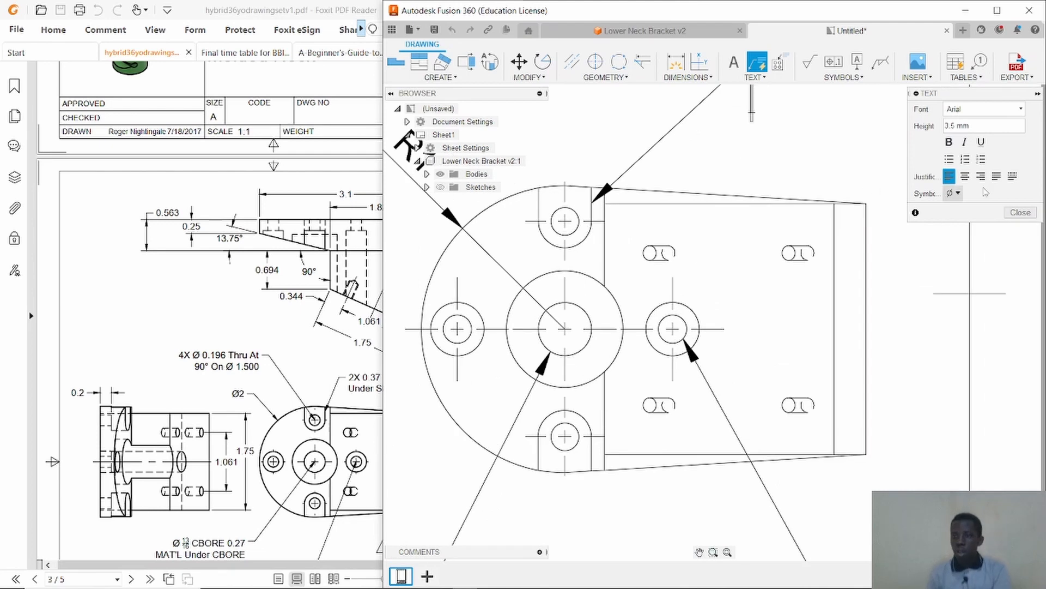
click(1021, 213)
Compare the drawing's lower views and notes against the reference PDF drawing.
scroll(725, 286, down, 5)
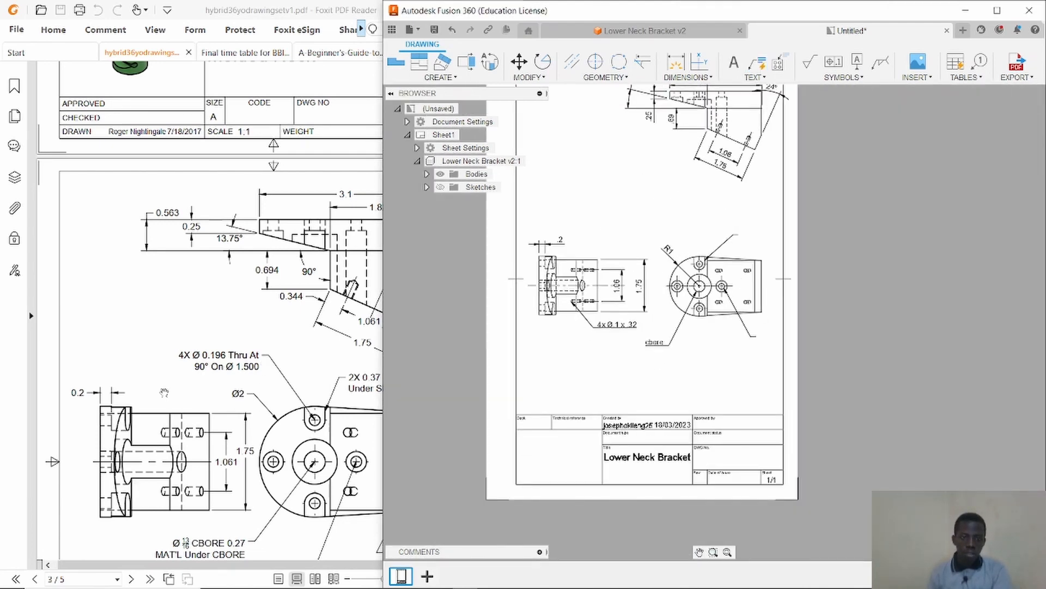
click(164, 393)
scroll(191, 360, down, 5)
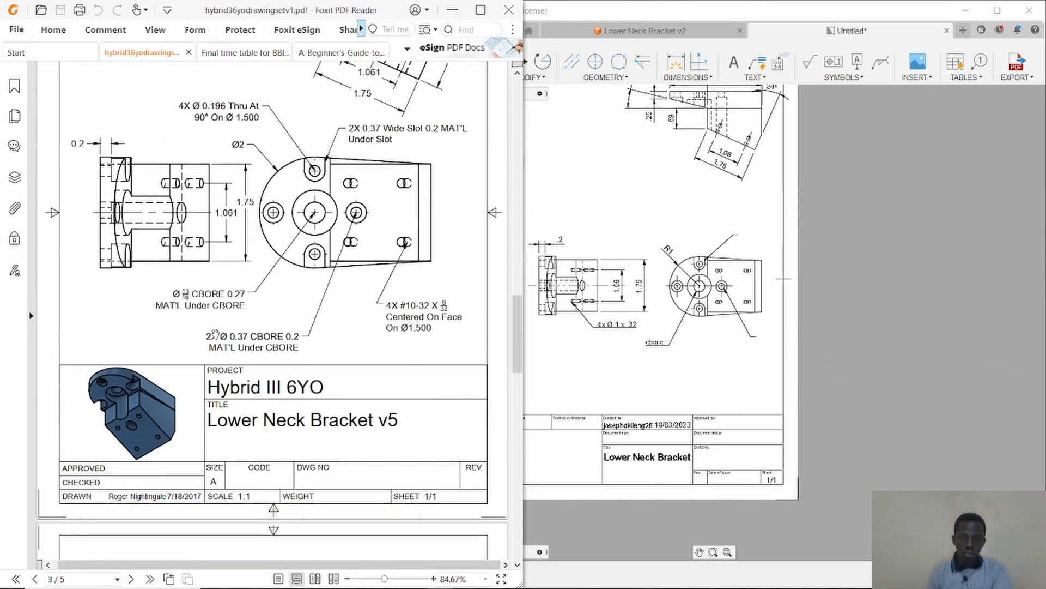
scroll(224, 267, down, 2)
key(alt+Tab)
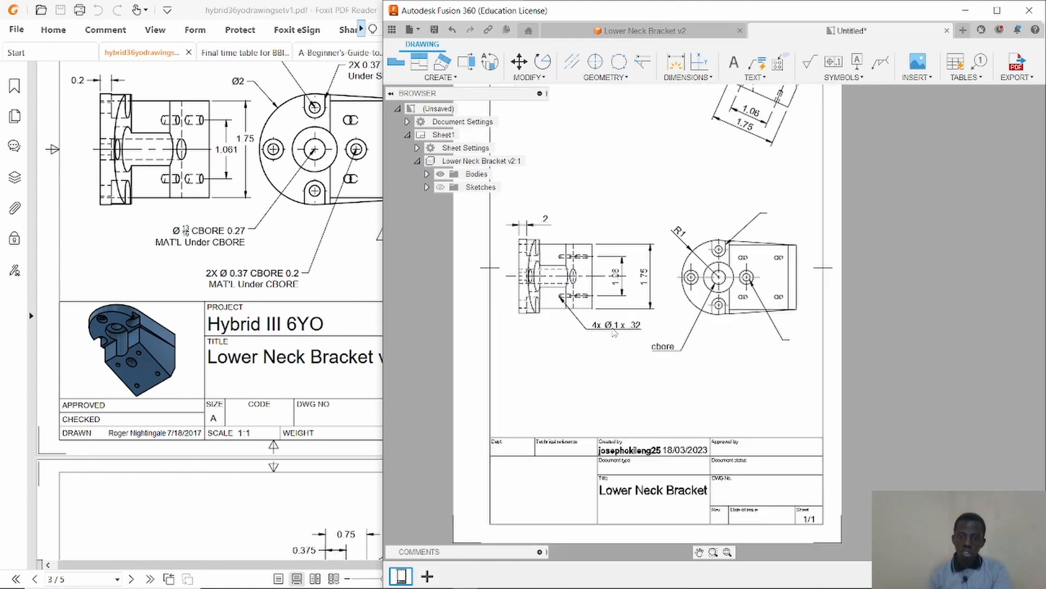
scroll(610, 334, up, 4)
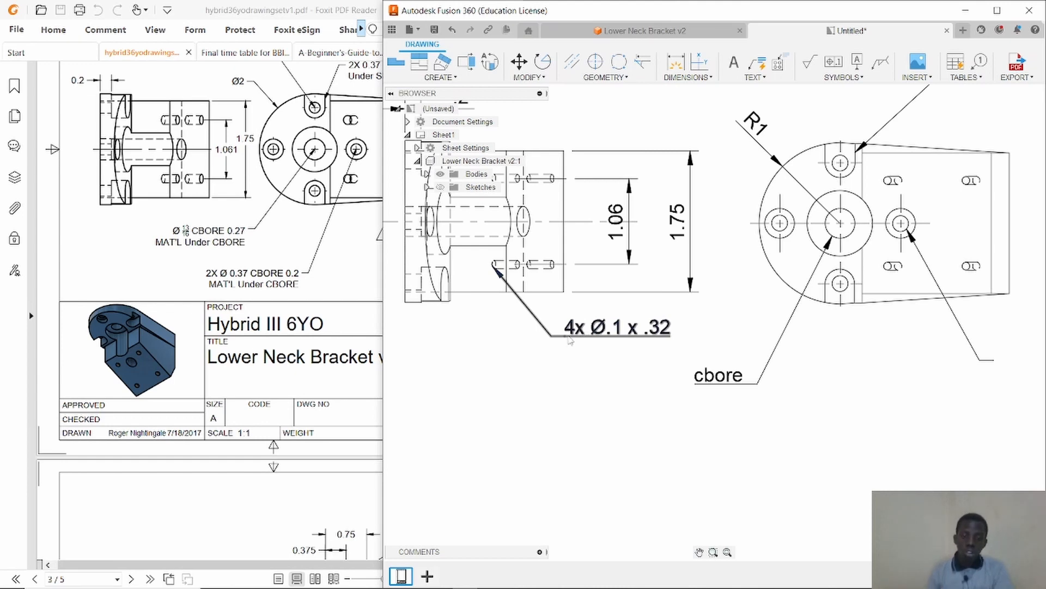
scroll(570, 341, down, 5)
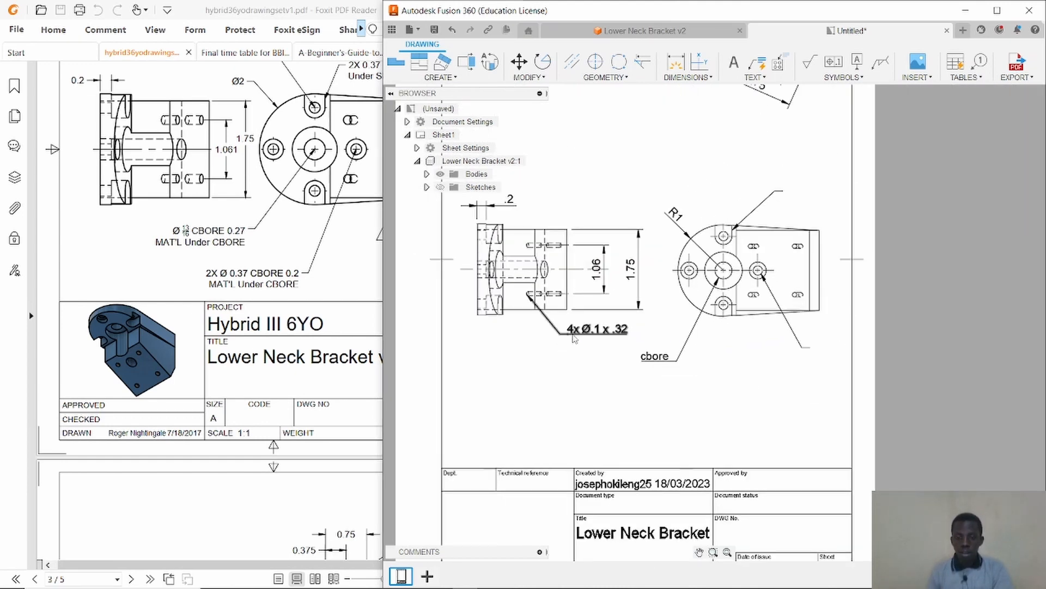
scroll(538, 351, down, 2)
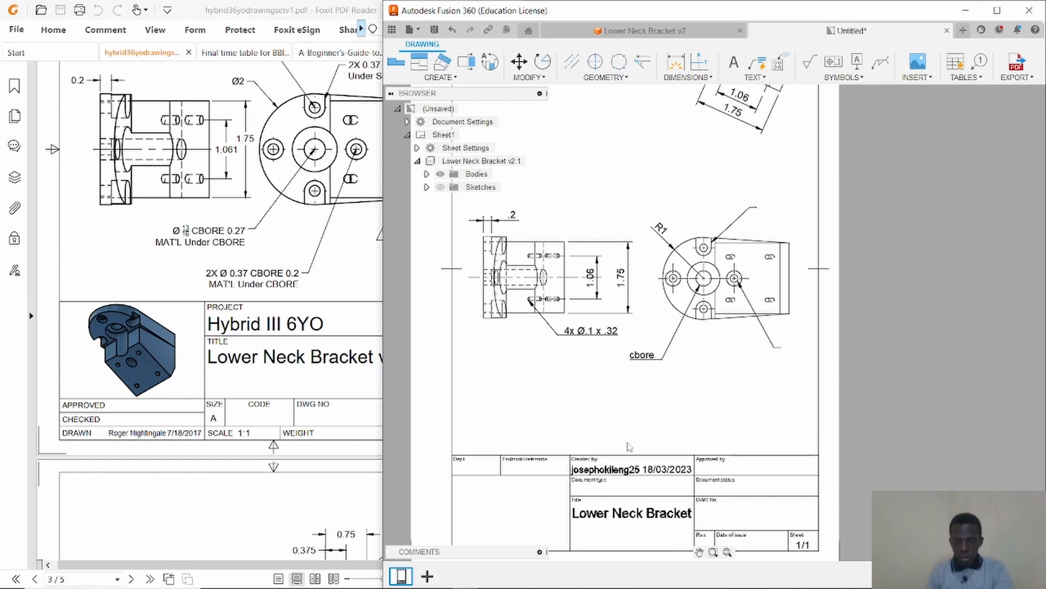
scroll(651, 459, up, 2)
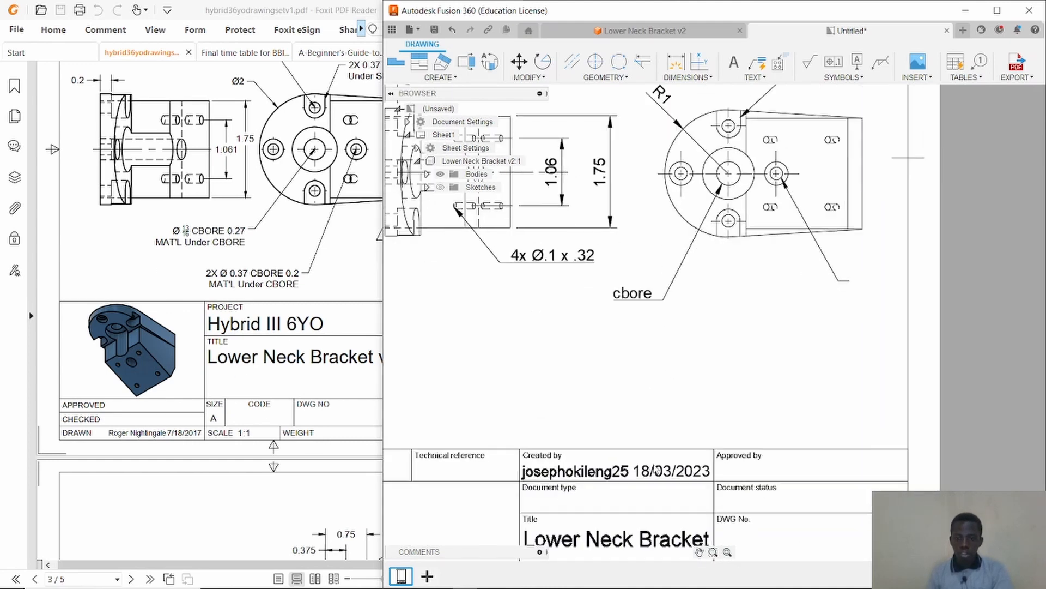
Delete the default title block from the drawing sheet.
scroll(651, 458, down, 2)
click(700, 552)
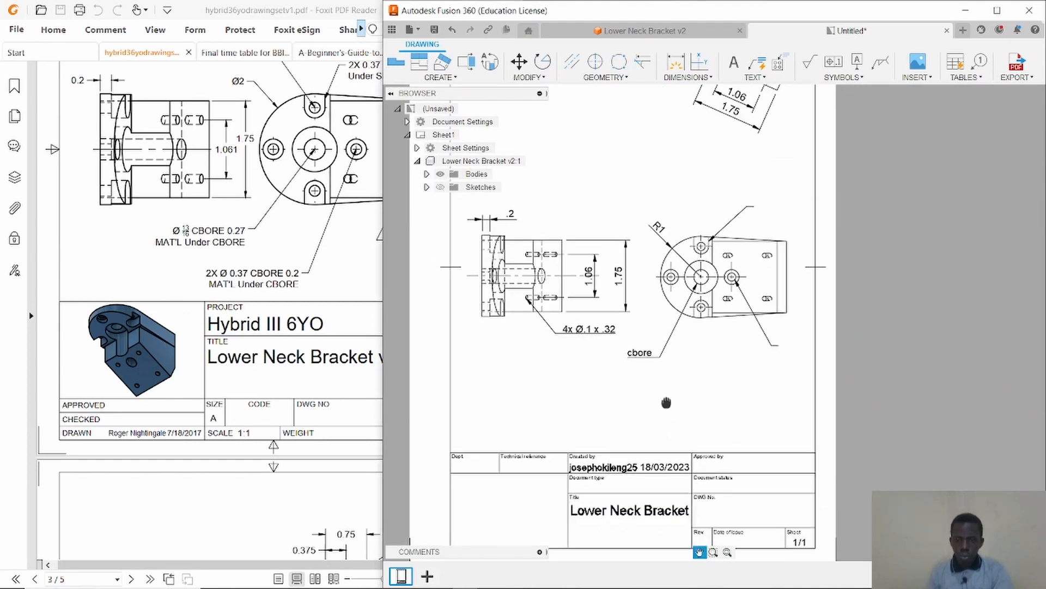
drag(708, 404, 747, 239)
scroll(747, 238, up, 4)
scroll(738, 286, down, 3)
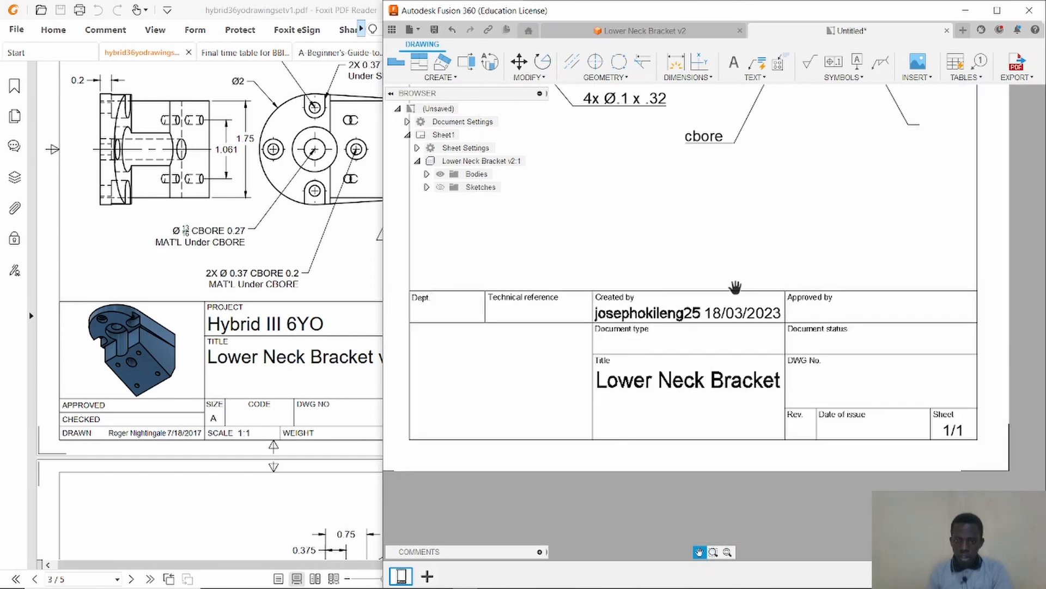
click(268, 337)
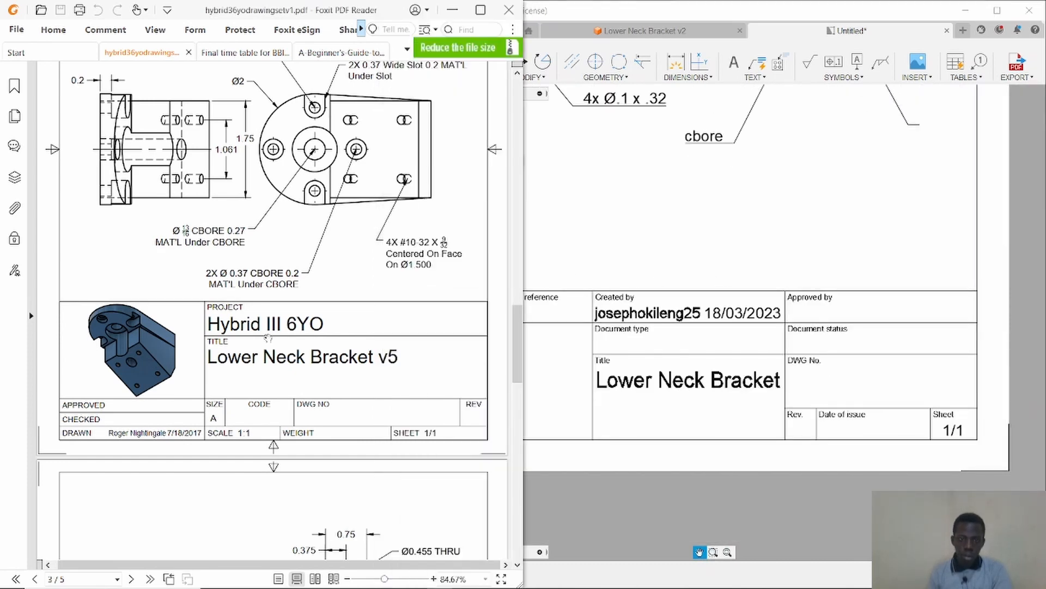
click(879, 317)
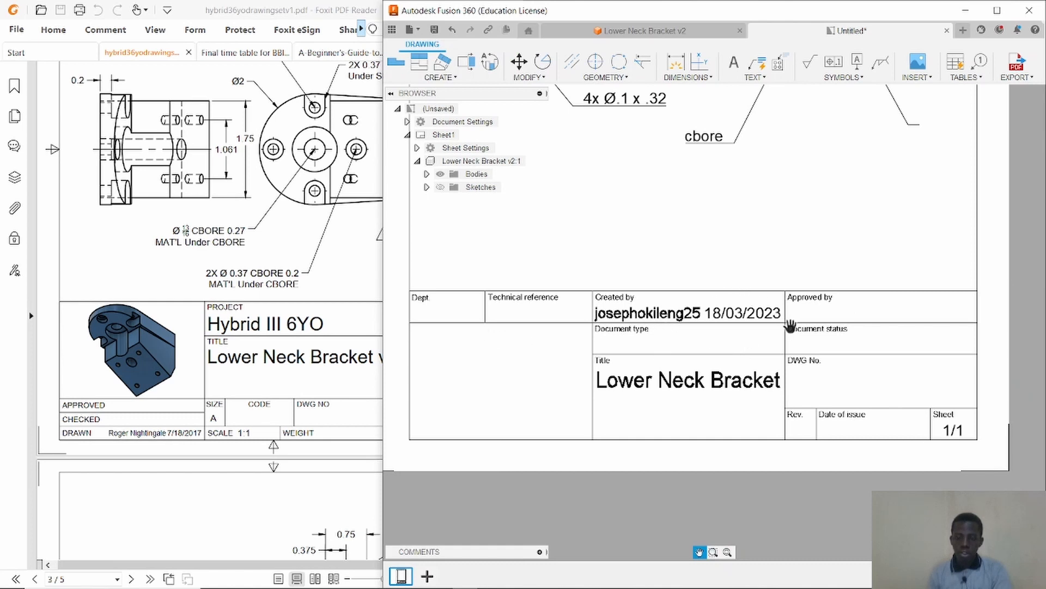
key(Escape)
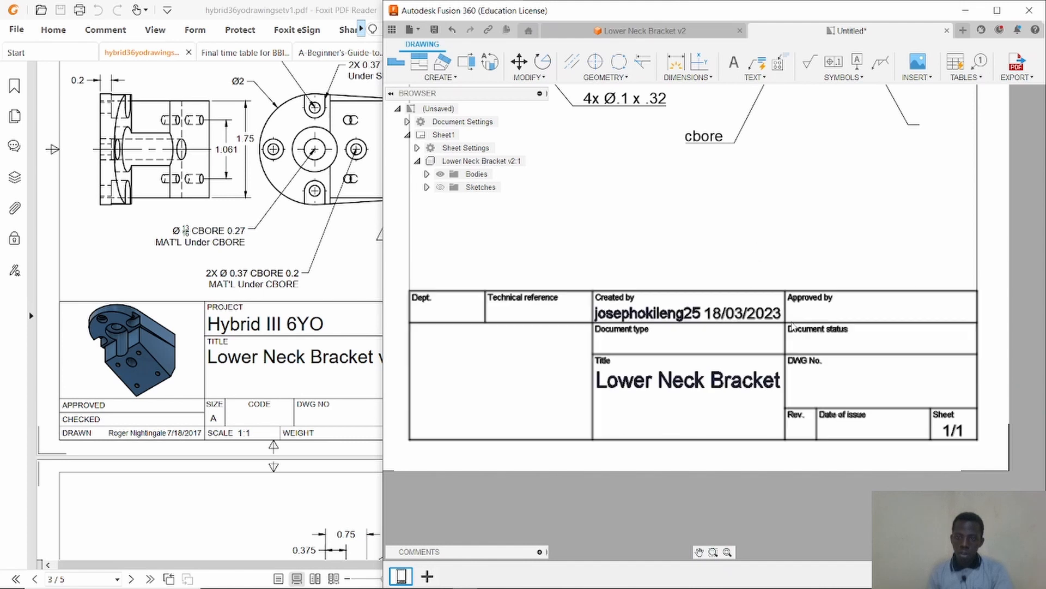
click(789, 331)
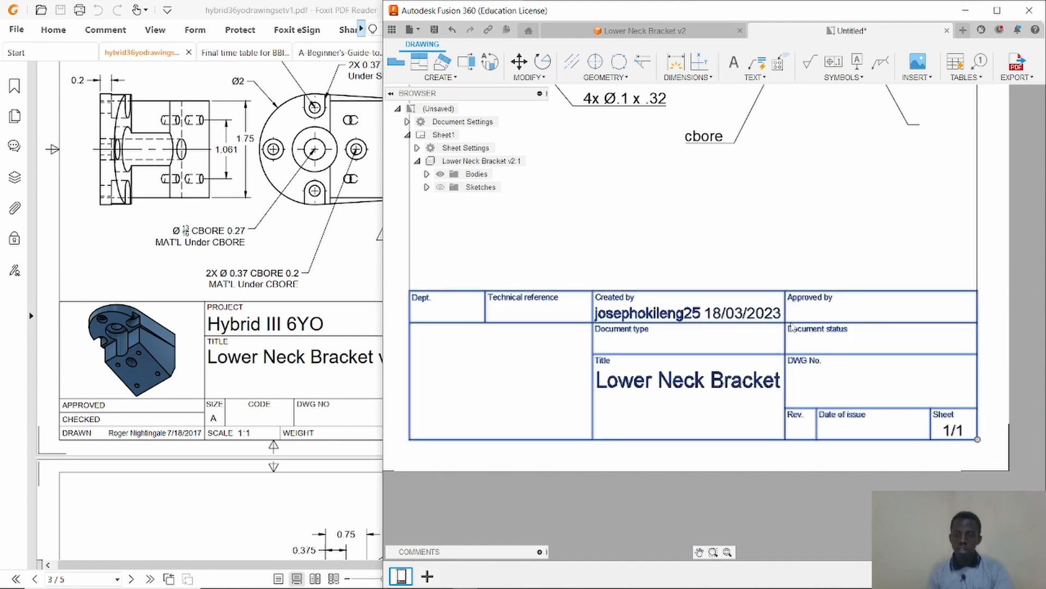
key(Delete)
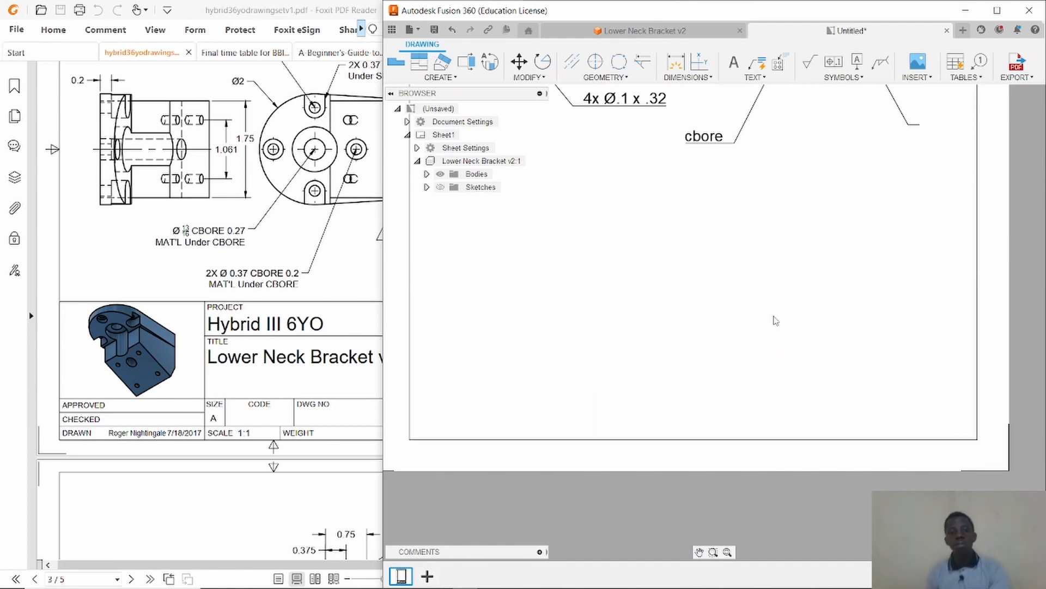
Start a new sketch on the drawing sheet.
click(442, 77)
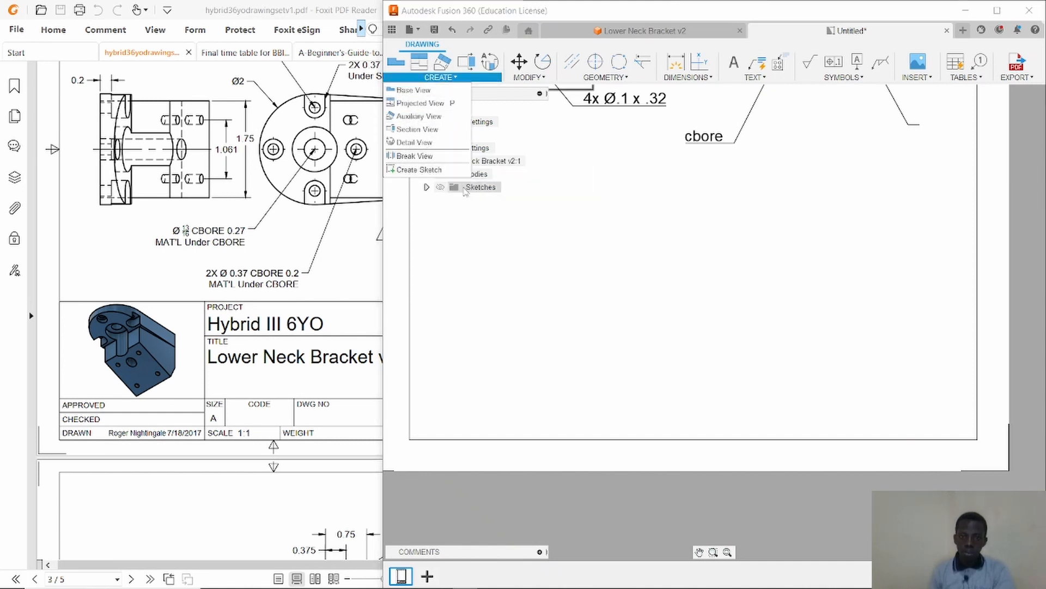
click(456, 171)
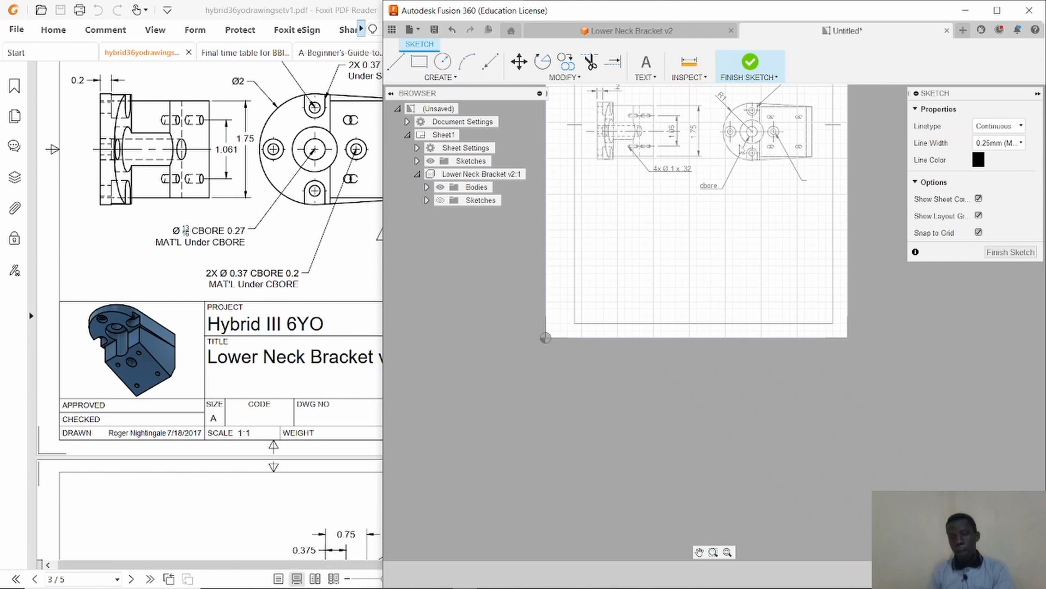
scroll(730, 153, up, 5)
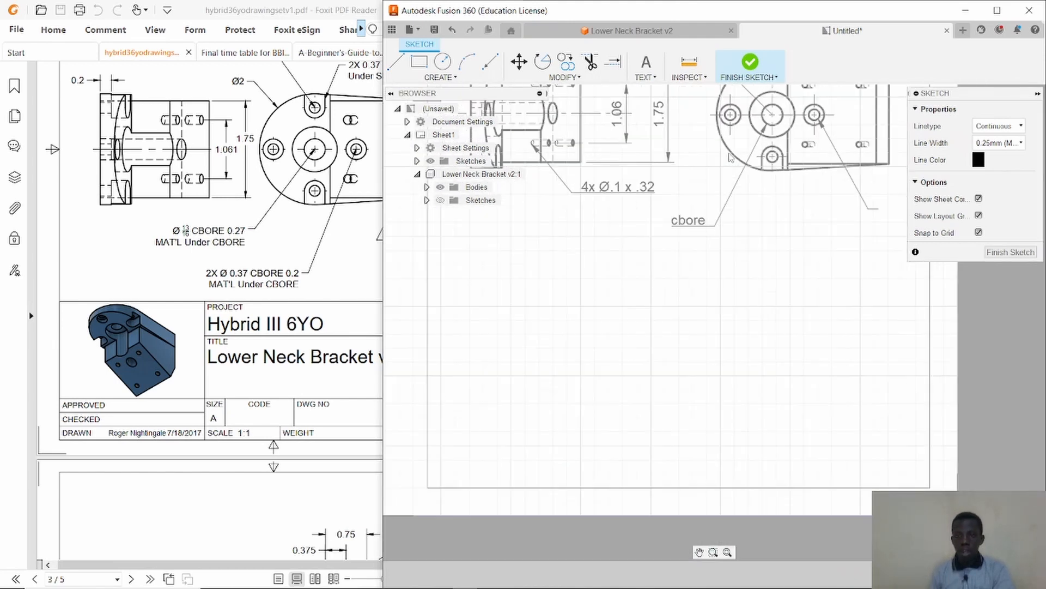
click(1038, 95)
click(699, 552)
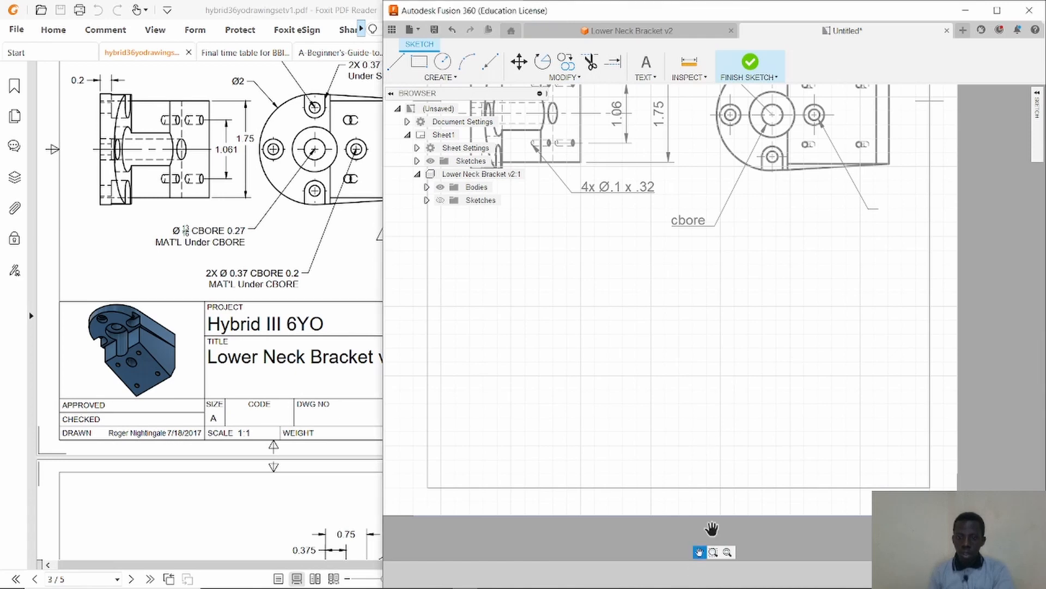
drag(689, 458, 737, 479)
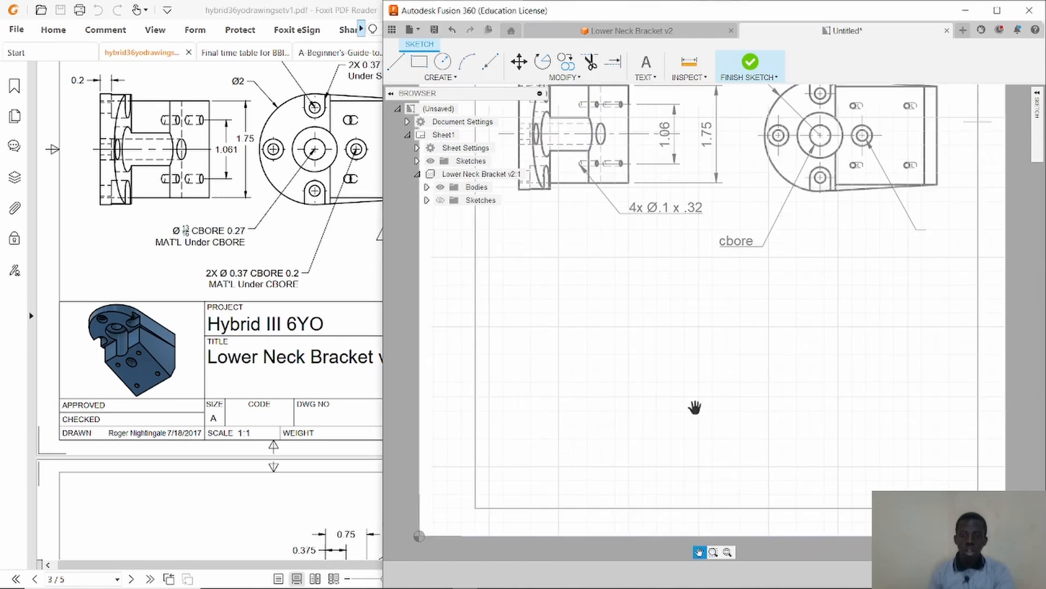
scroll(696, 406, up, 1)
scroll(696, 404, up, 1)
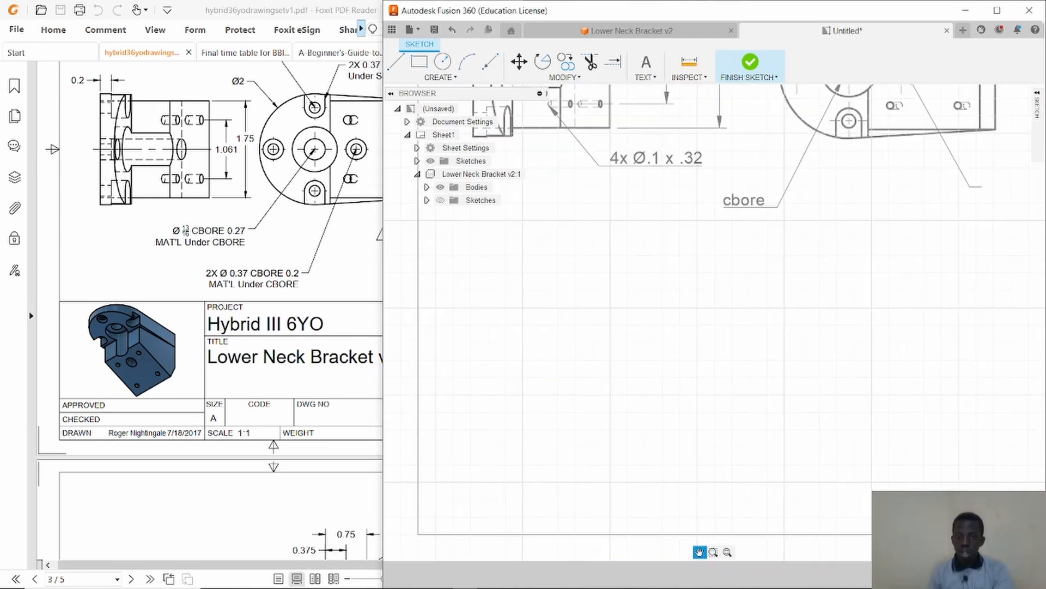
key(Escape)
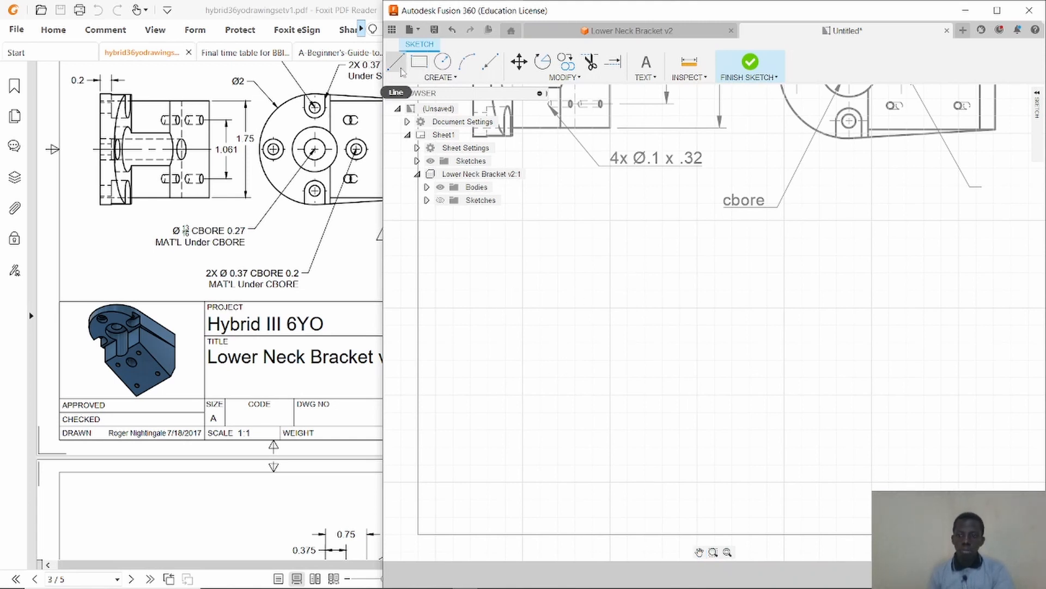
scroll(570, 218, down, 1)
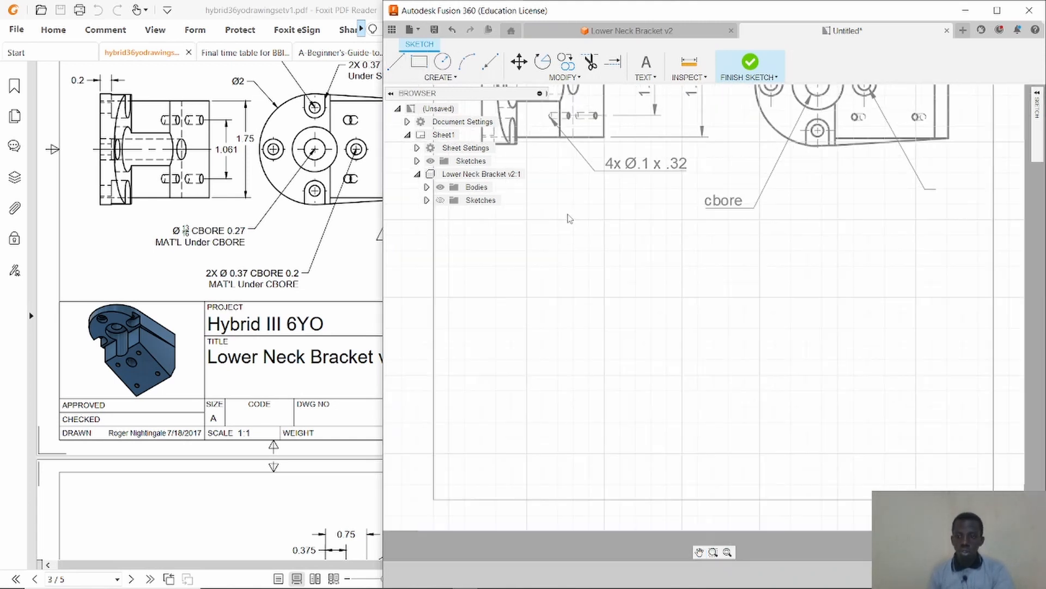
Draw the left edge, about 90 mm tall, and the top edge of a new title block frame above the sheet's lower border.
click(397, 62)
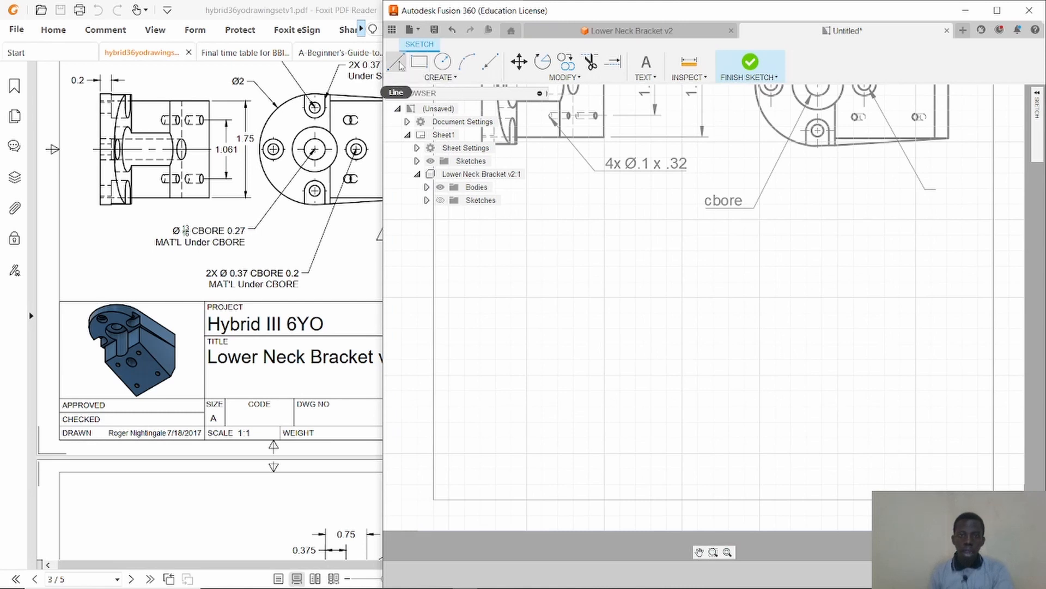
click(434, 499)
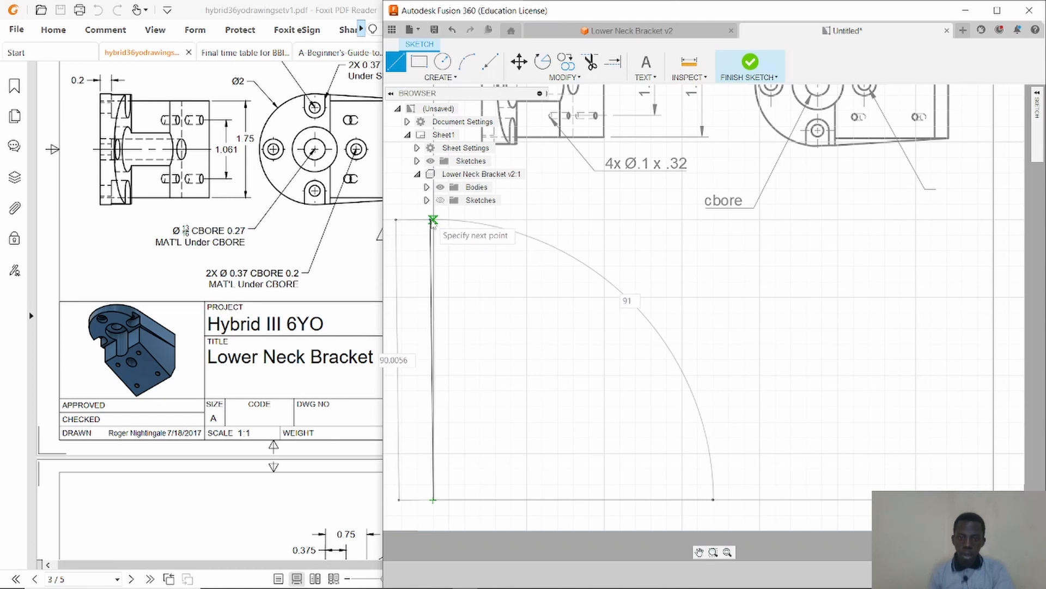
double_click(433, 219)
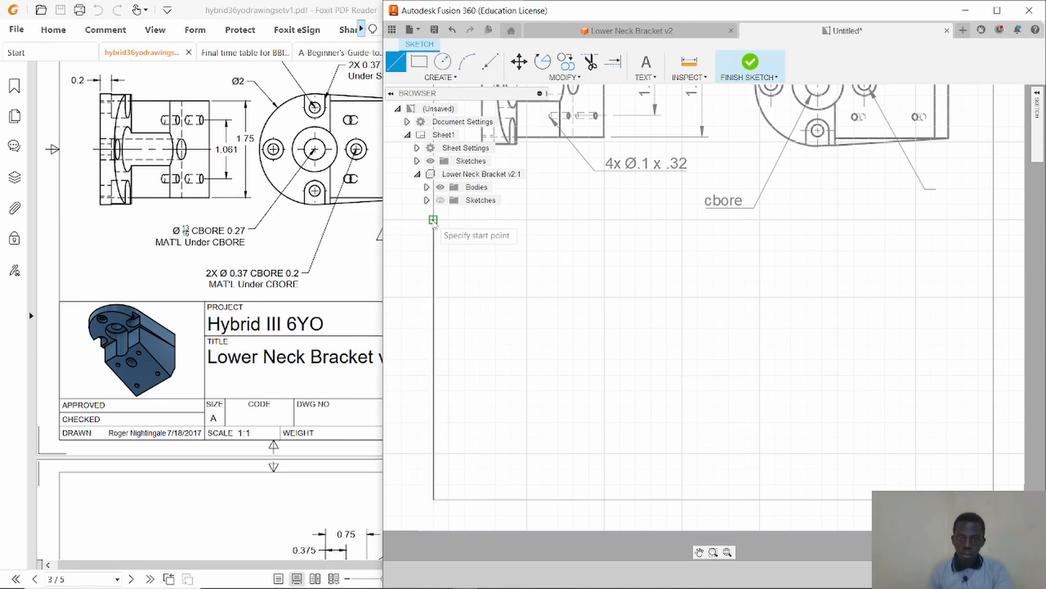
click(993, 220)
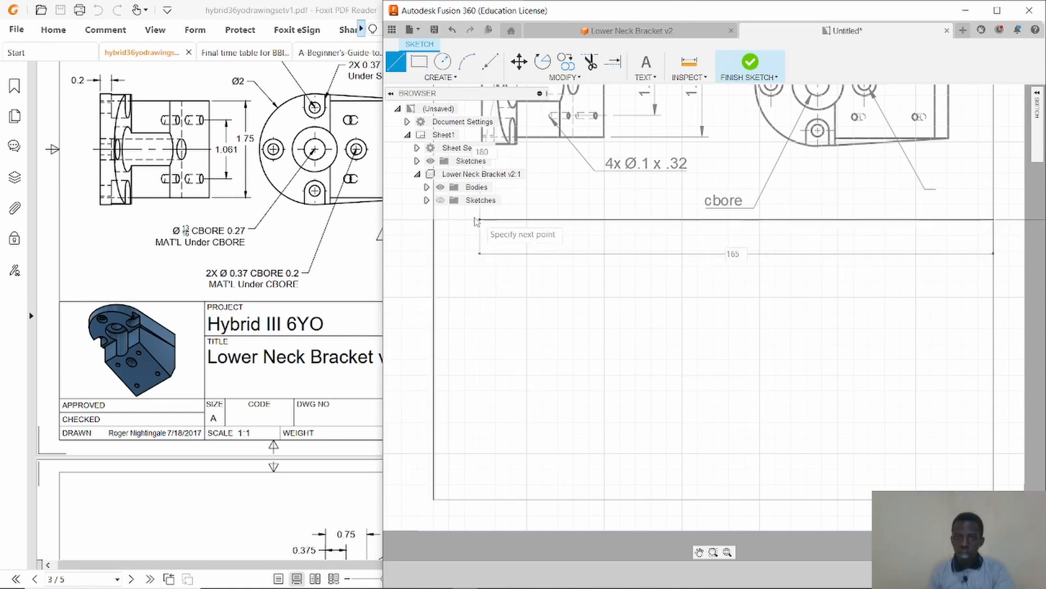
click(434, 220)
key(Escape)
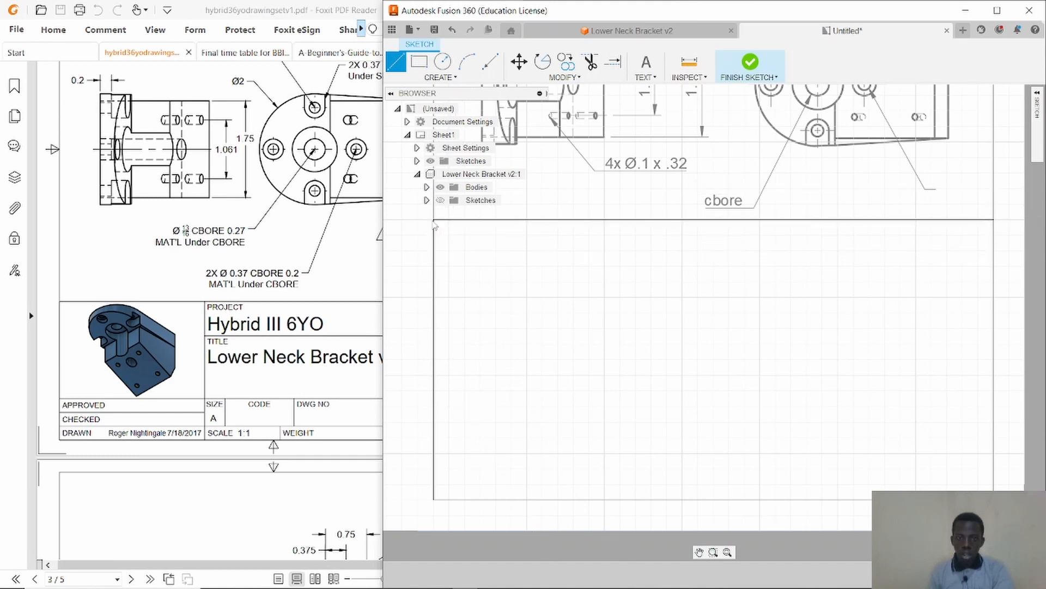
click(993, 220)
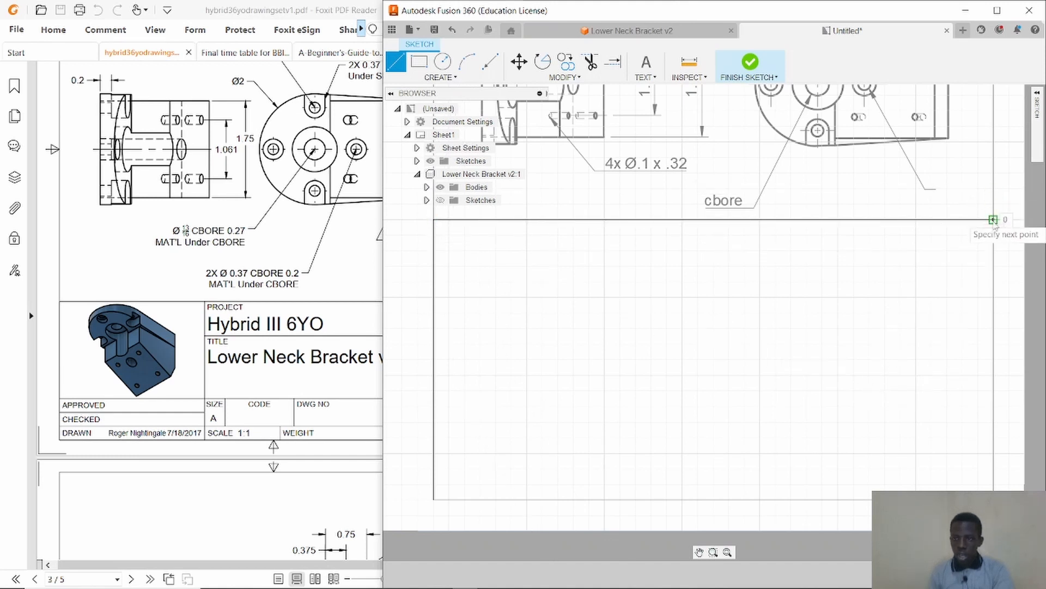
click(959, 220)
key(Escape)
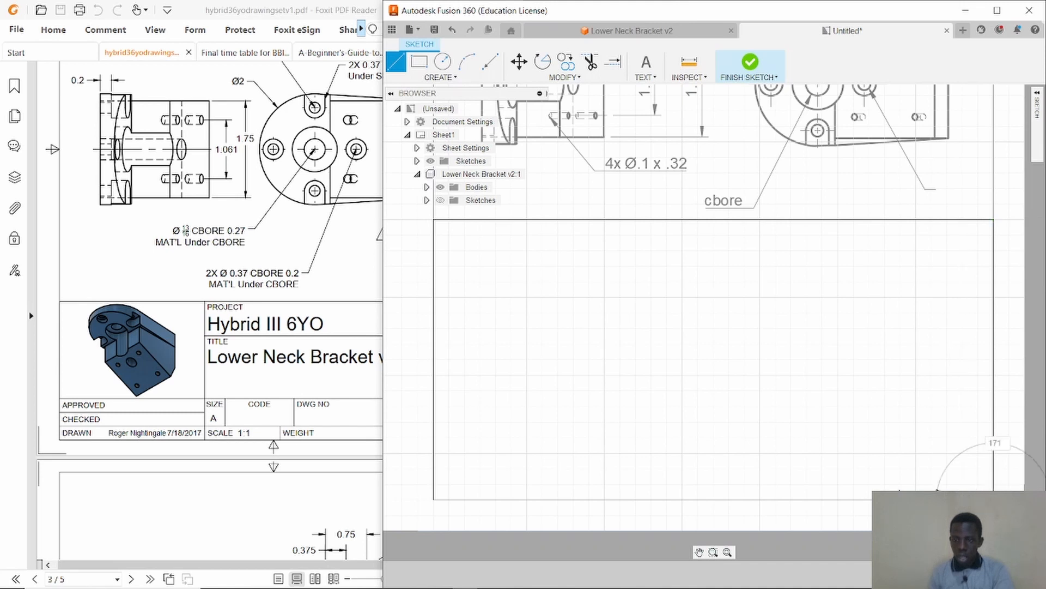
click(433, 500)
key(Escape)
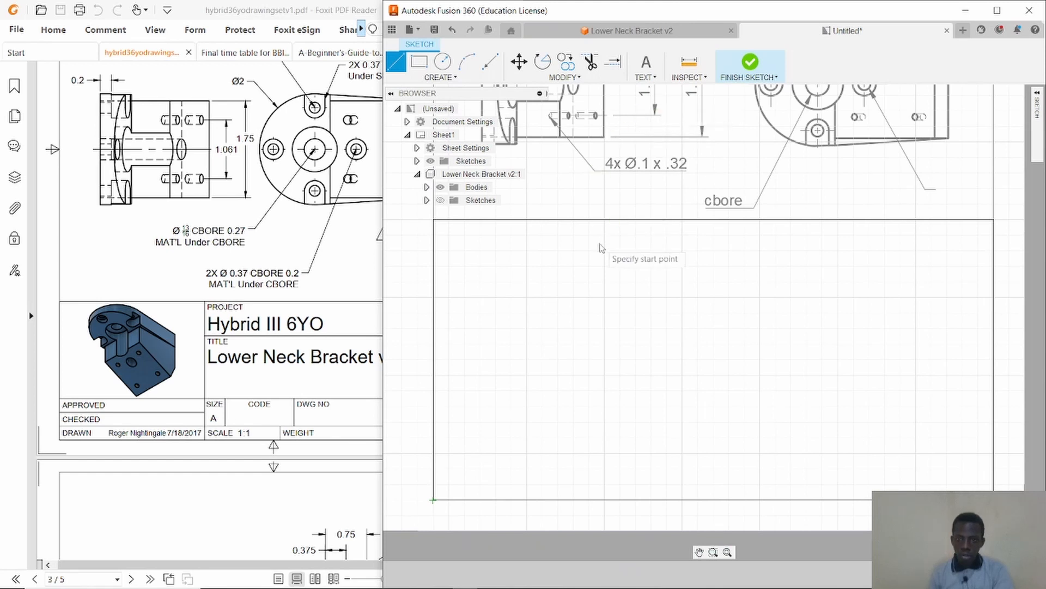
Draw a full-height vertical divider and a full-width horizontal line about 179 mm long inside the title block frame.
click(604, 219)
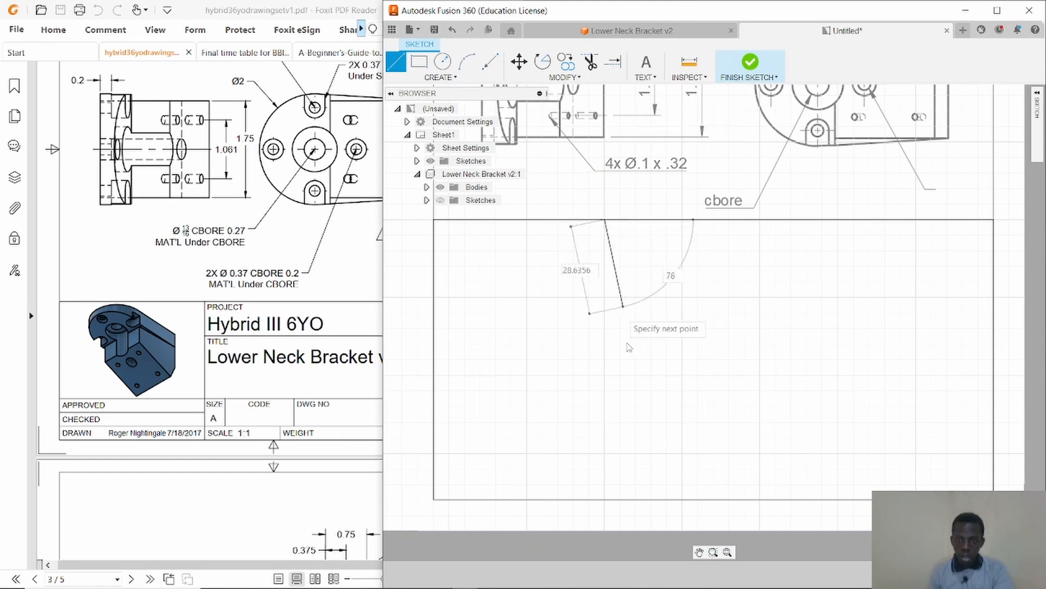
click(607, 500)
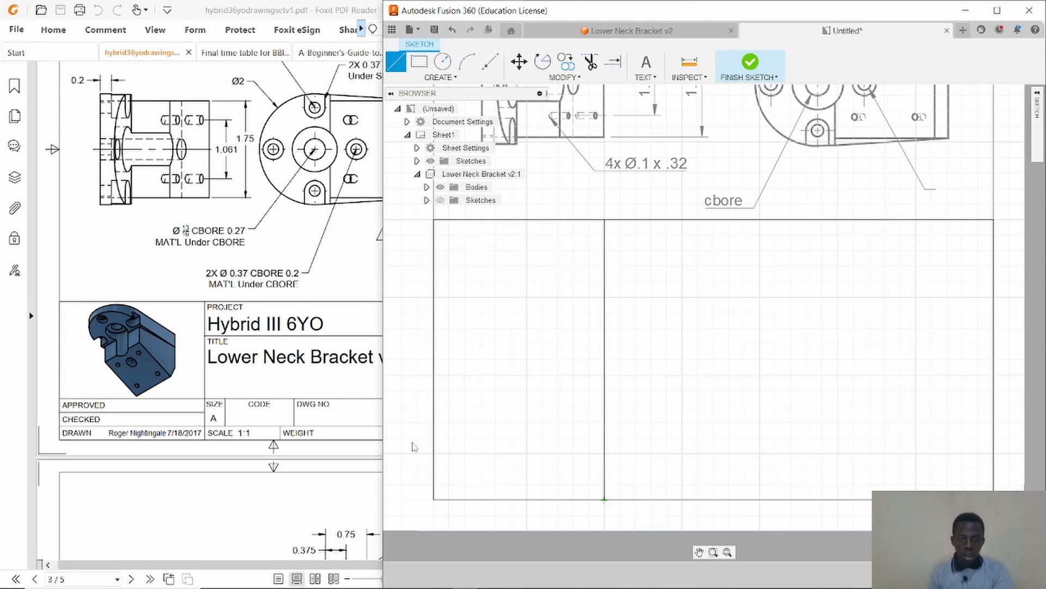
click(433, 377)
click(993, 380)
key(Escape)
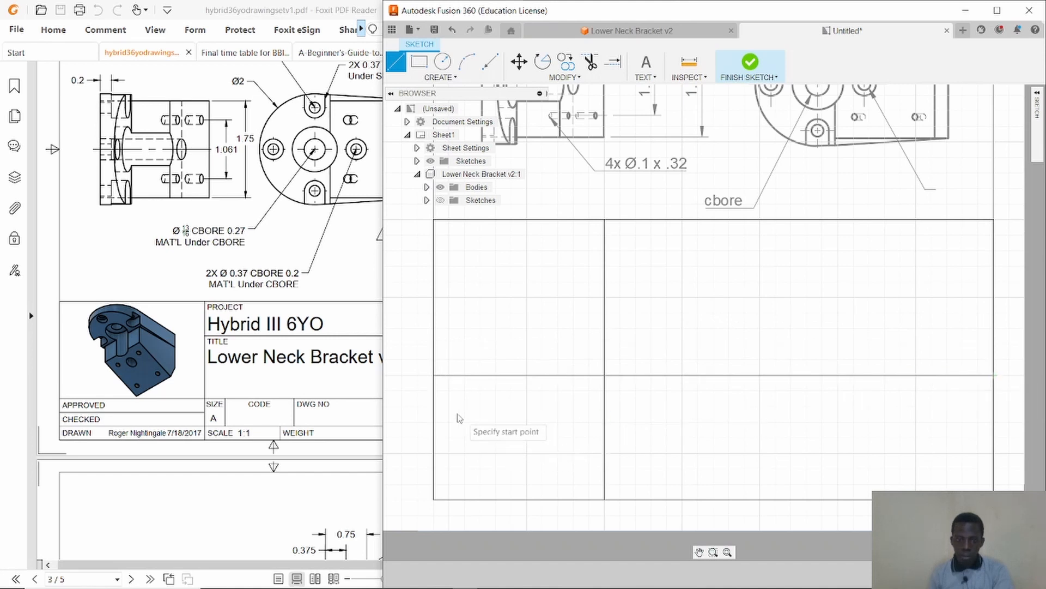
Add a short horizontal line about 48 mm long in the left column and another full-width horizontal line lower down.
click(433, 406)
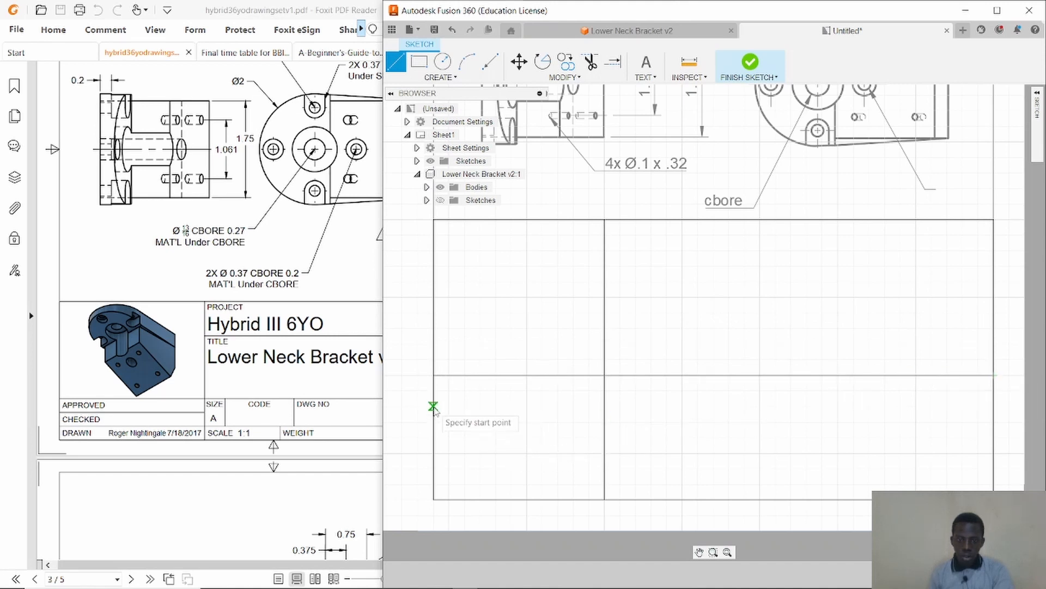
click(604, 406)
key(Escape)
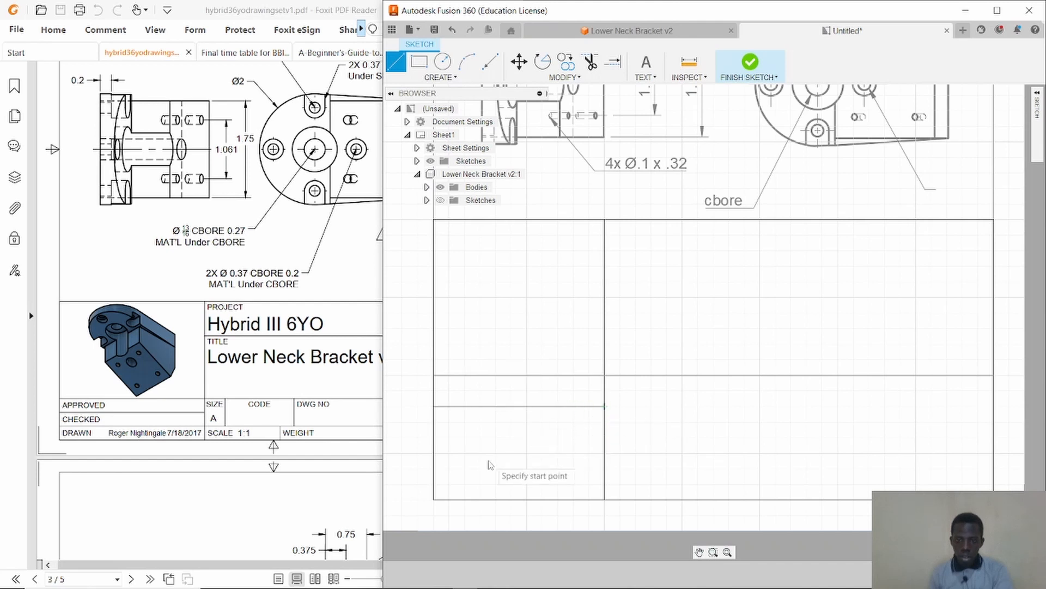
click(433, 453)
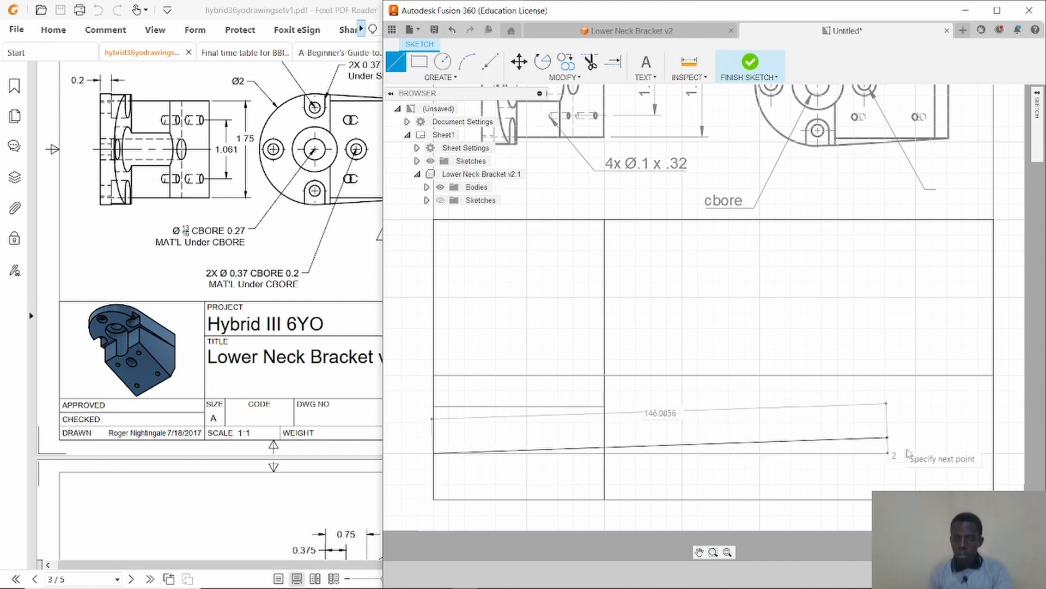
click(993, 453)
key(Escape)
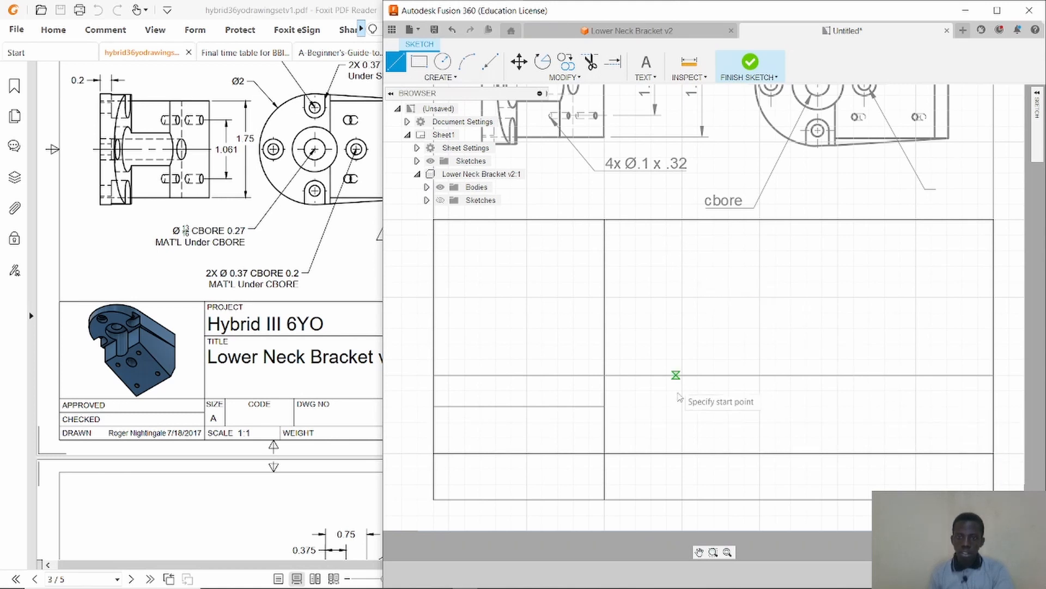
Draw two vertical dividers about 27 mm tall between the two lower full-width lines of the title block.
click(682, 375)
click(683, 453)
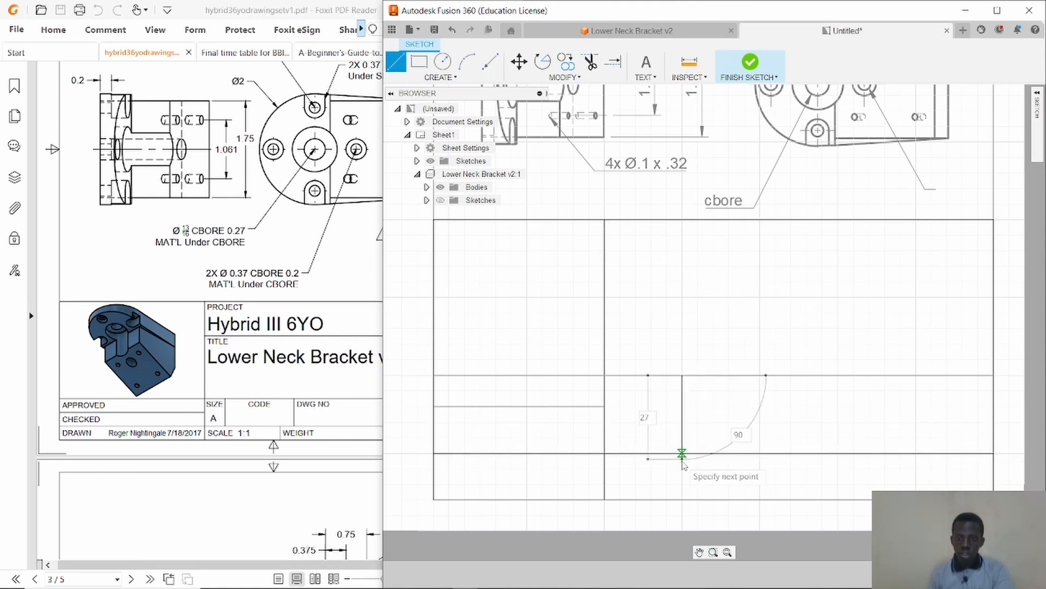
key(Escape)
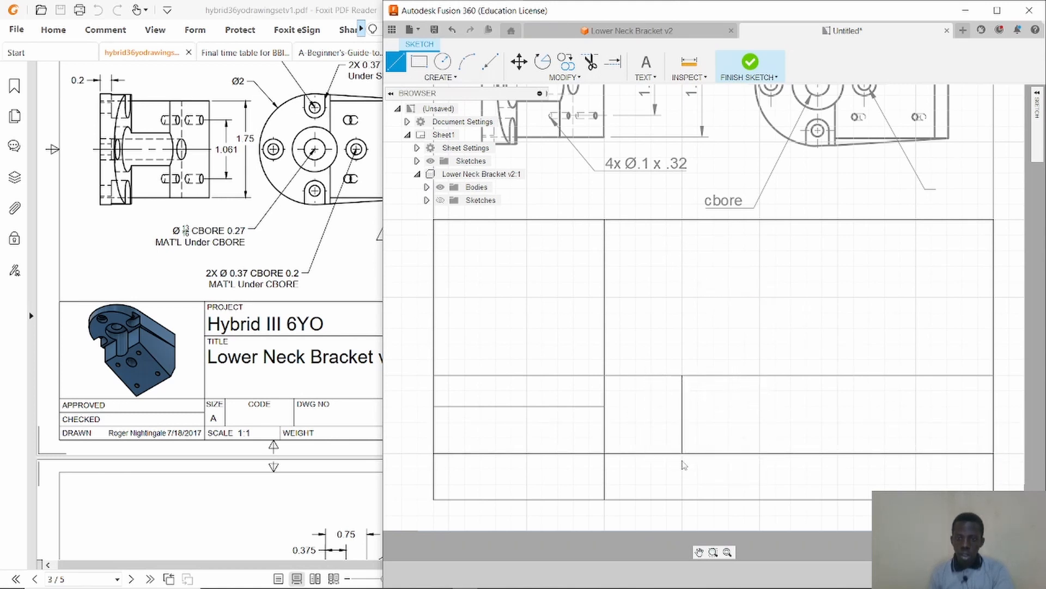
click(912, 375)
click(912, 453)
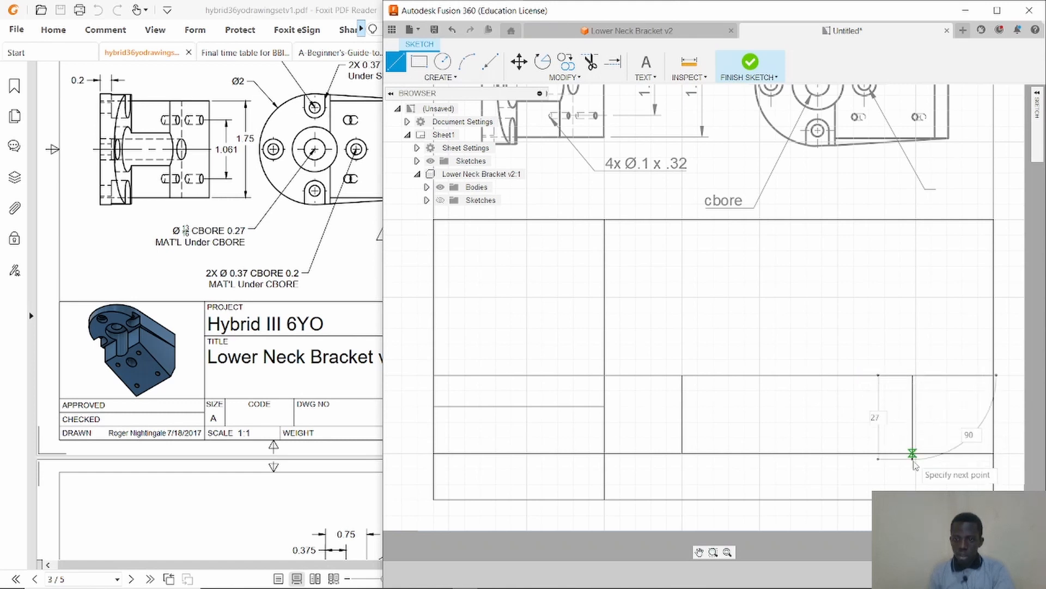
key(Escape)
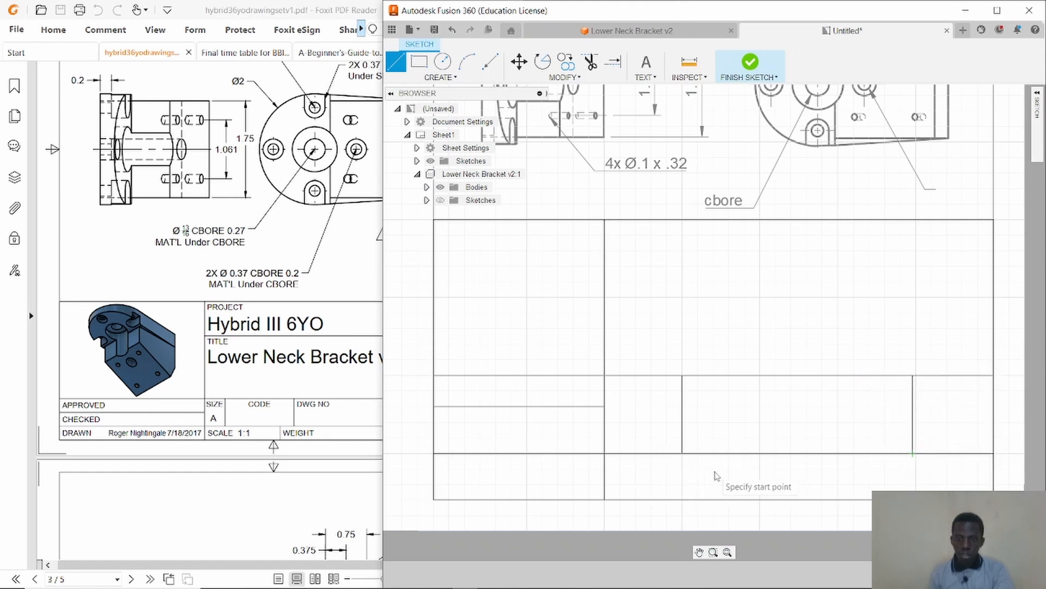
Draw two short vertical dividers in the bottom row of the title block, between the lower full-width line and the frame's bottom edge.
click(747, 453)
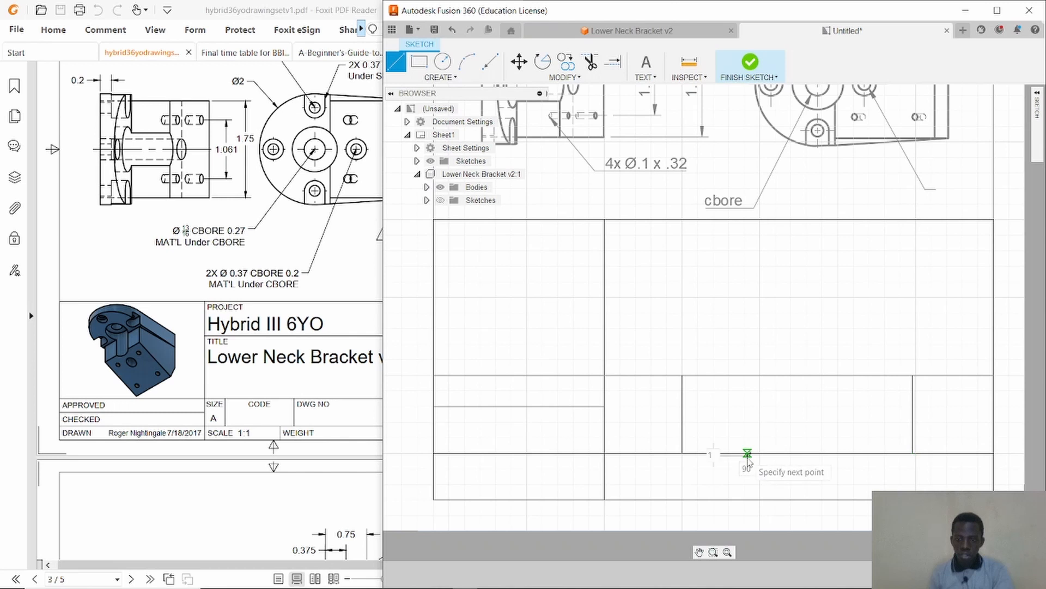
click(747, 499)
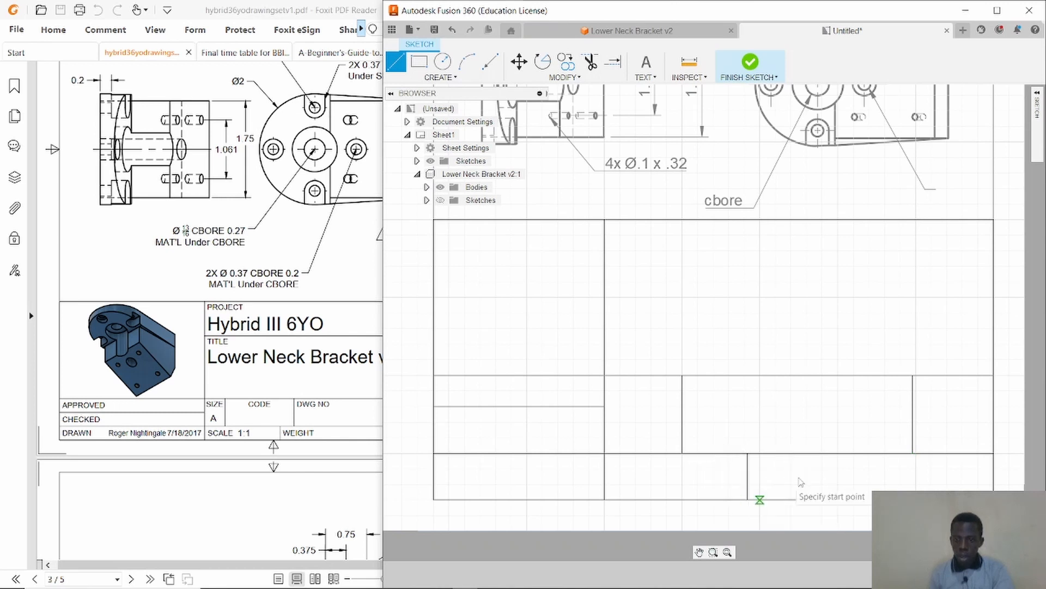
key(Escape)
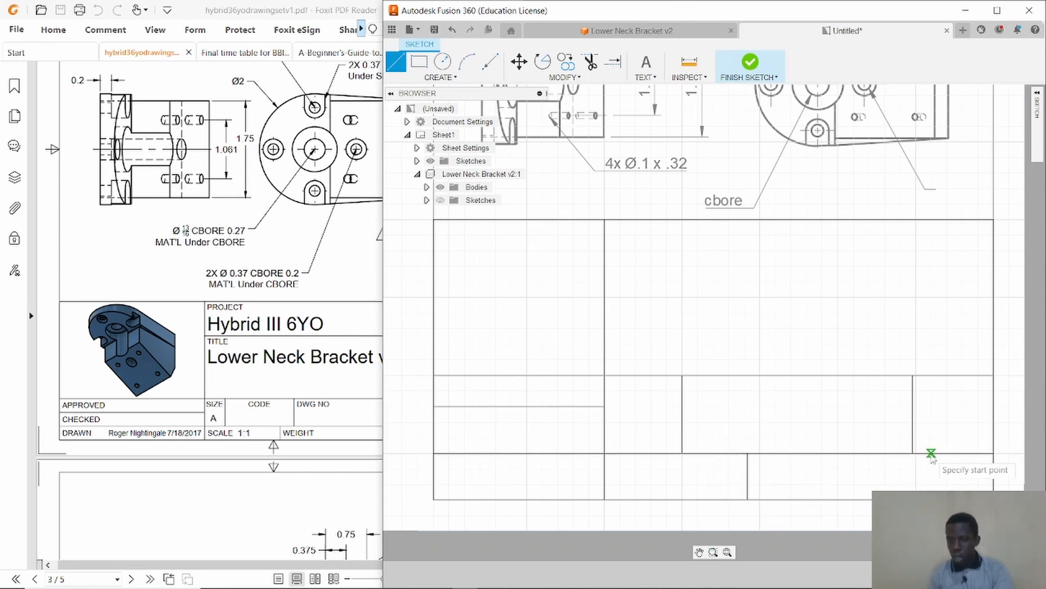
click(887, 453)
click(888, 499)
key(Escape)
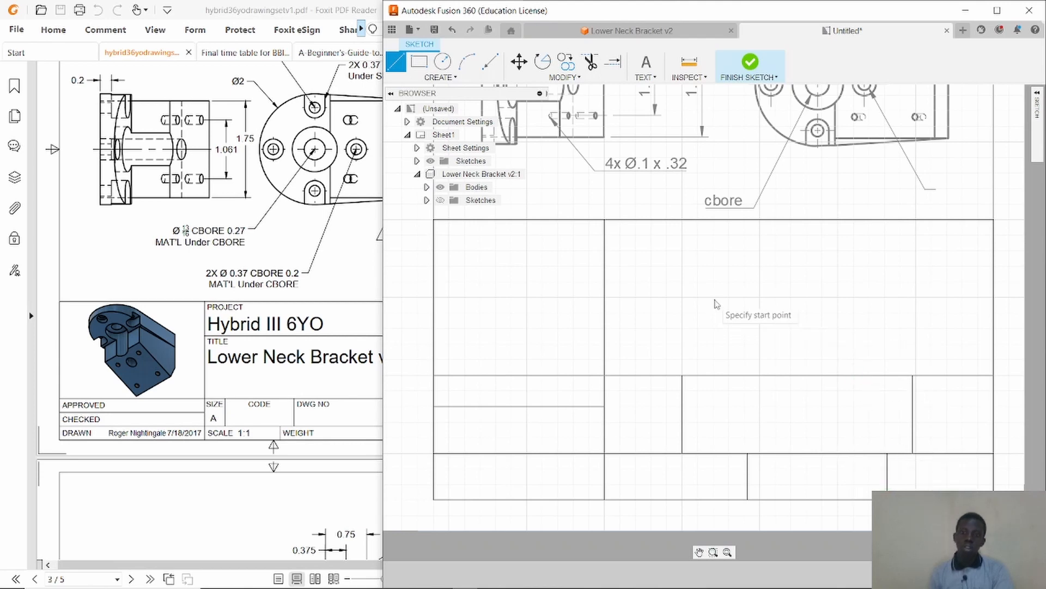
Add a PROJECT text label in the upper-left corner of the large right cell of the title block and narrow its text box.
scroll(717, 303, down, 2)
scroll(716, 304, down, 1)
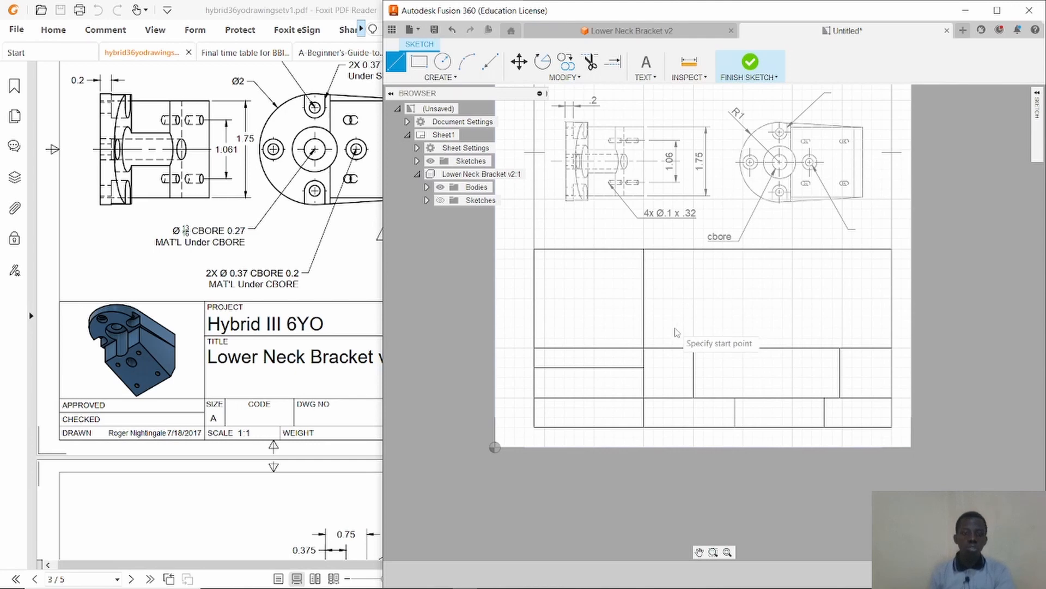
key(Escape)
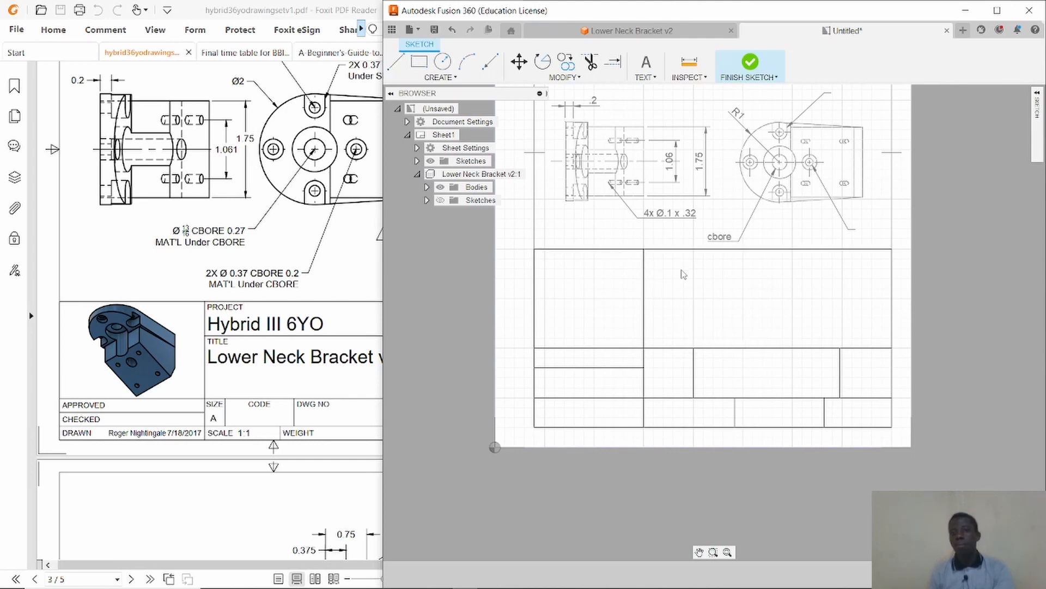
scroll(673, 344, down, 1)
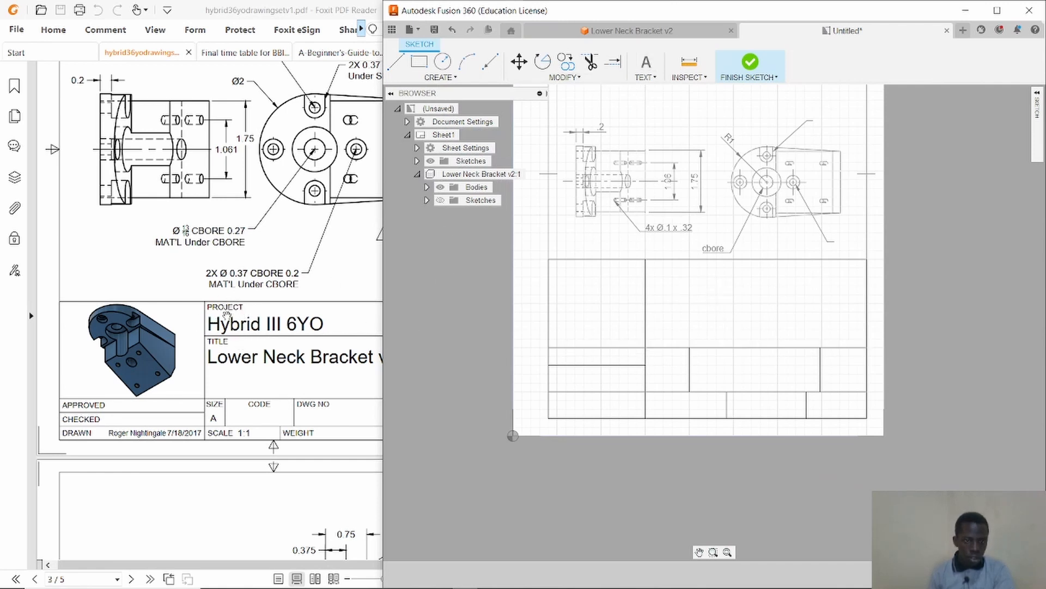
scroll(227, 315, down, 3)
scroll(231, 325, up, 4)
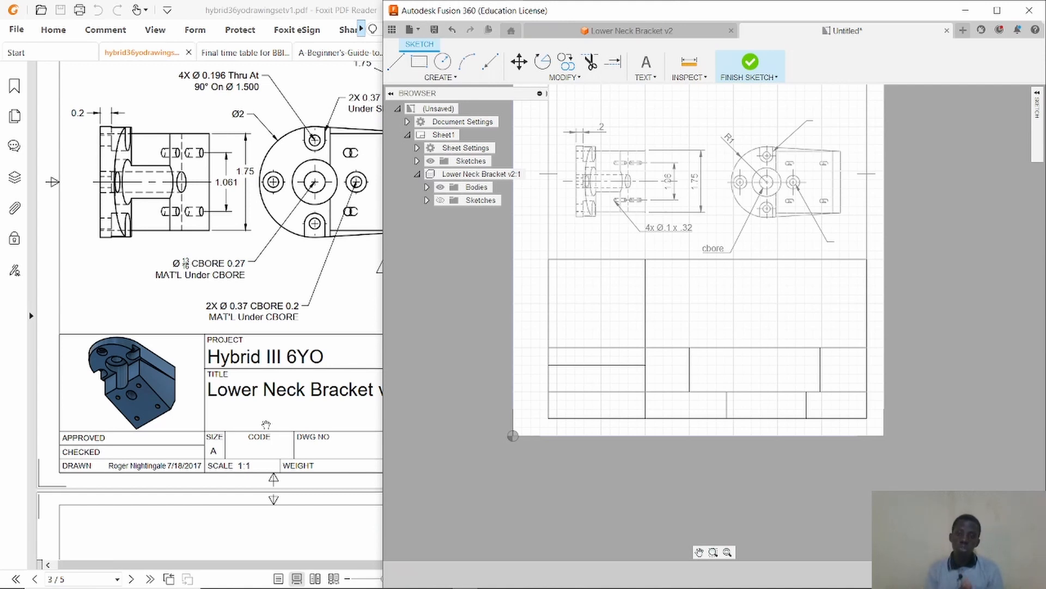
scroll(627, 352, up, 5)
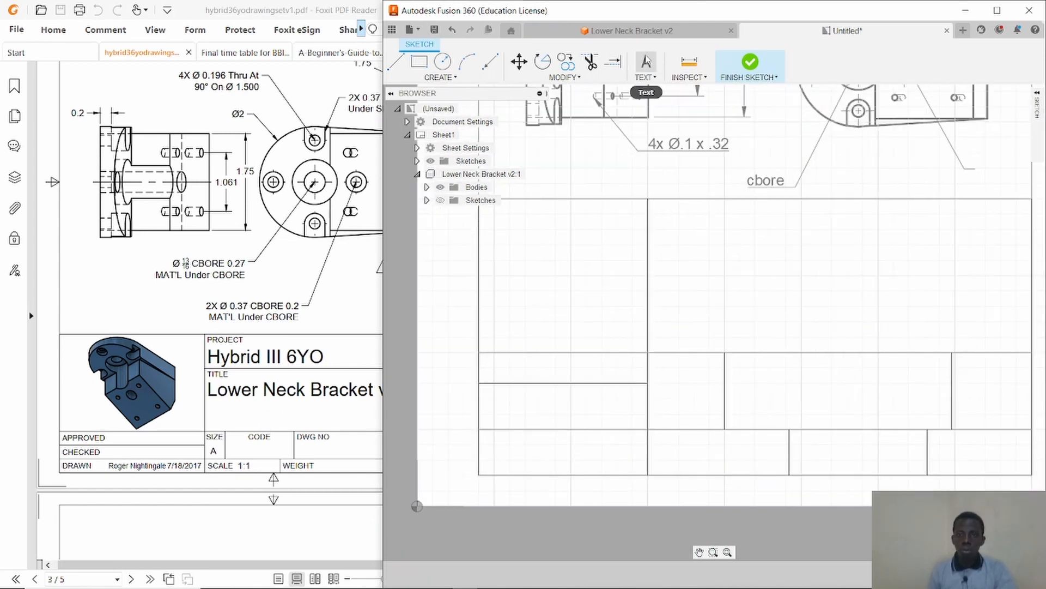
click(645, 62)
click(648, 200)
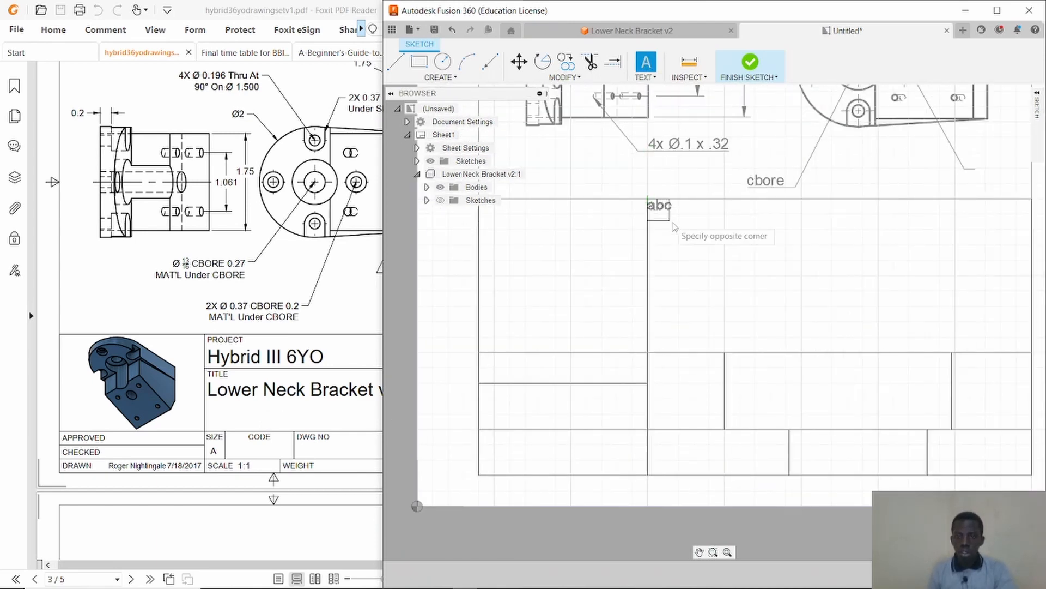
click(806, 235)
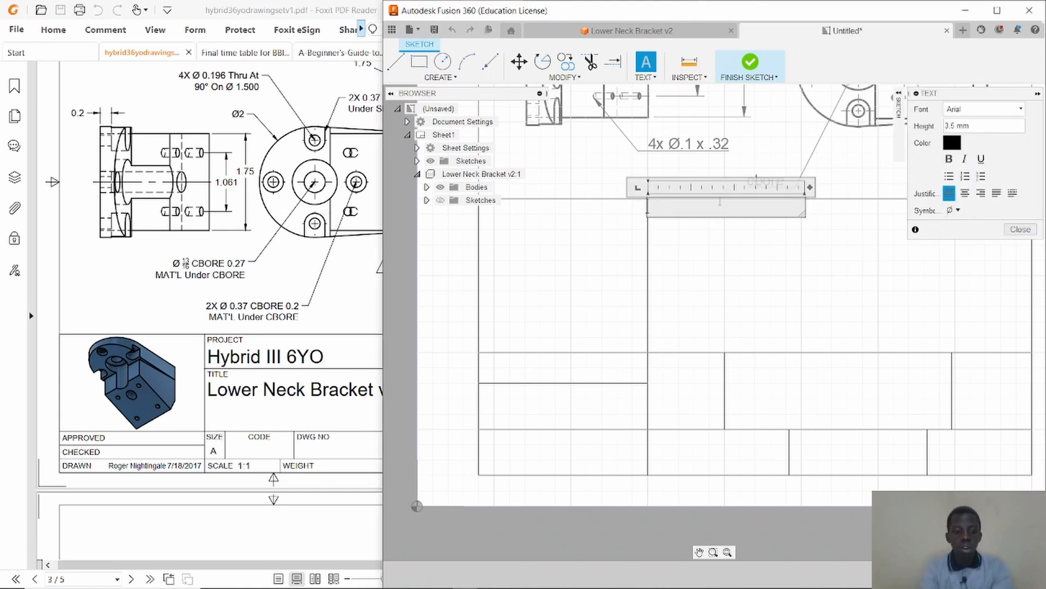
text(PRO)
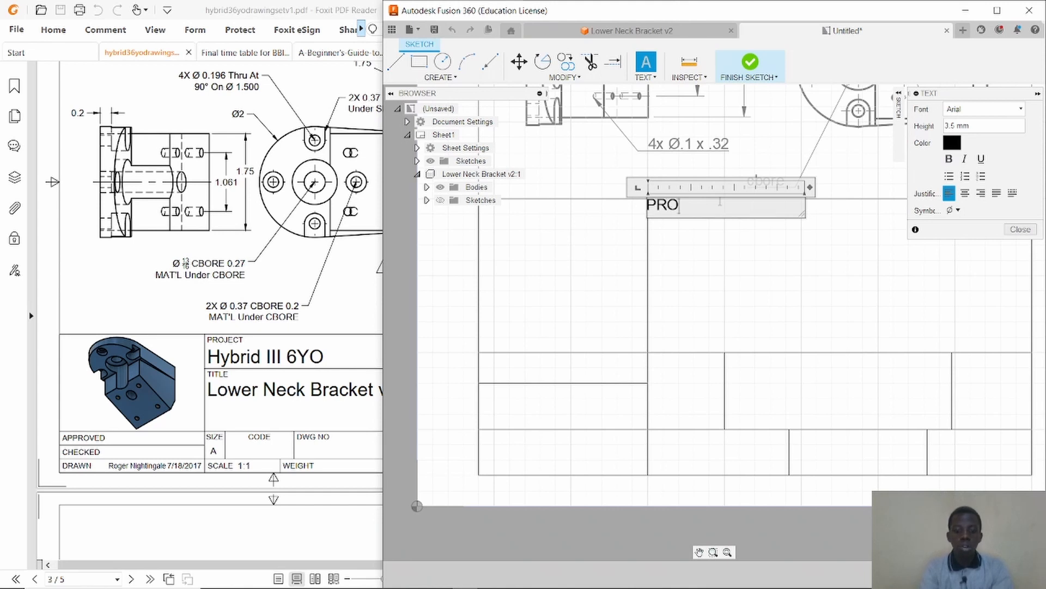
text(JECT)
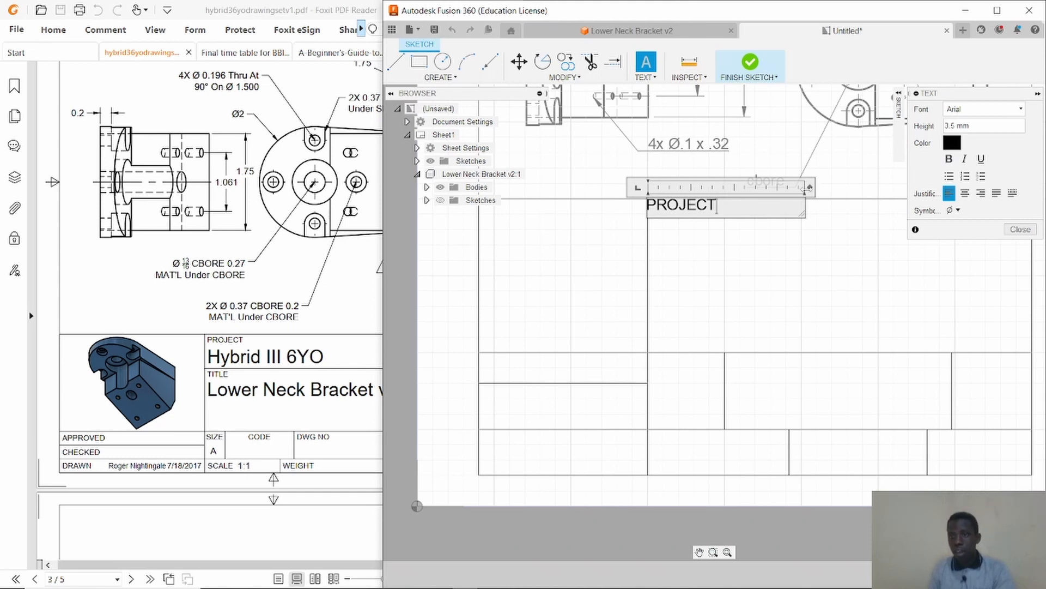
drag(809, 187, 724, 188)
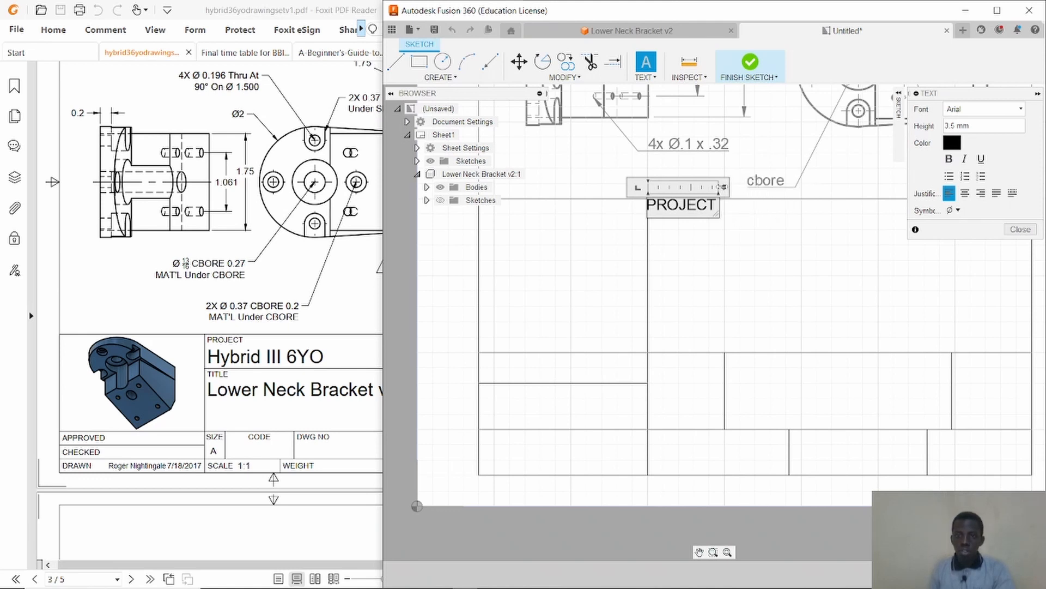
drag(724, 187, 768, 226)
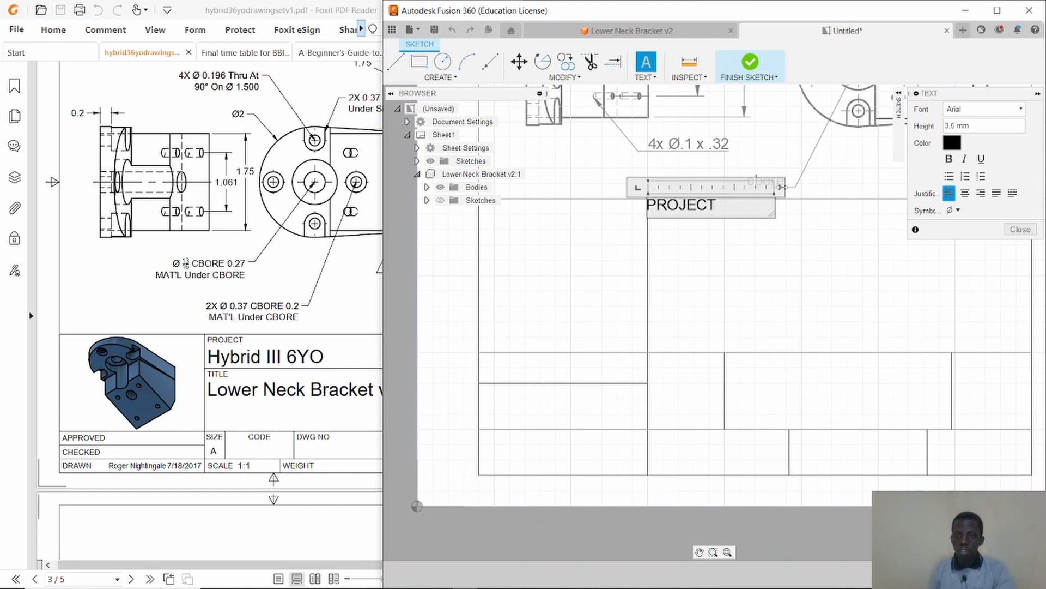
drag(783, 188, 761, 189)
text(ASBDJSBDJSB)
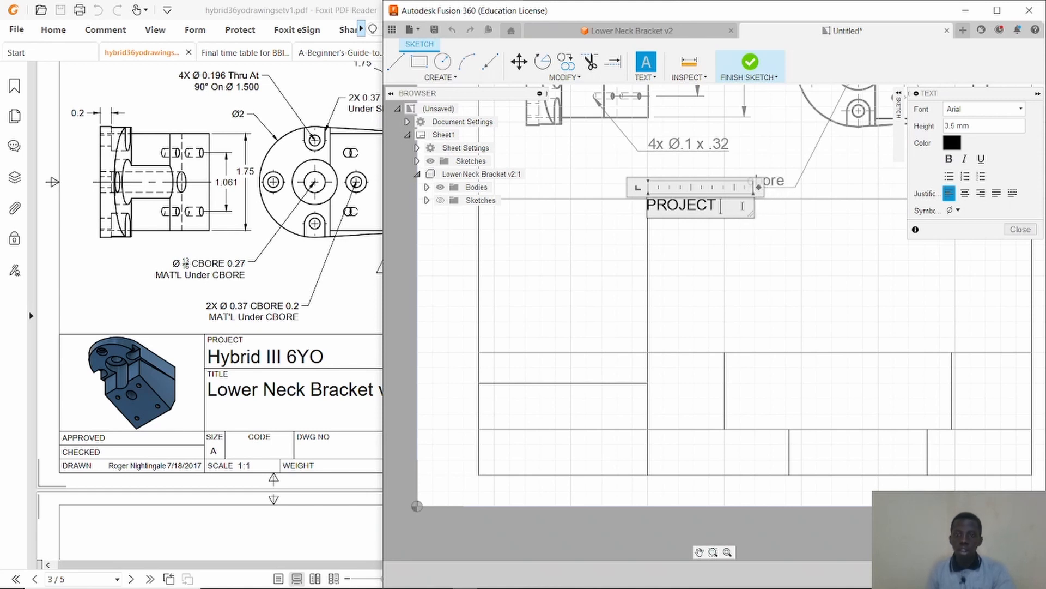
text(JBDSJKDBJBJSBKDJ)
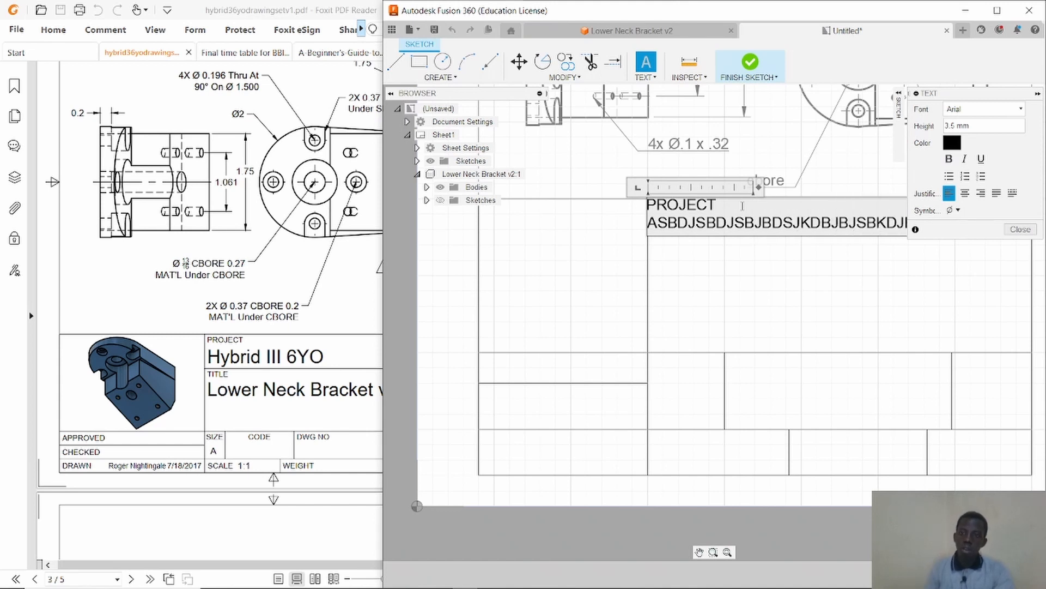
key(BackSpace)
key(BackSpace)
key(BackSpace)
key(BackSpace)
key(BackSpace)
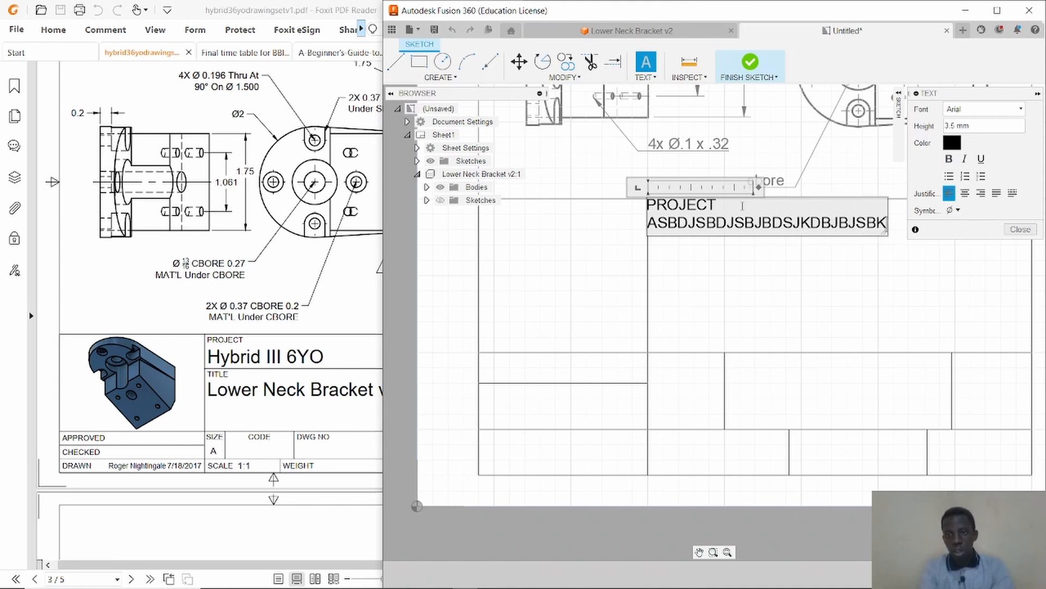
key(BackSpace)
key(BackSpace)
key(BackSpace)
key(BackSpace)
key(BackSpace)
key(BackSpace)
key(BackSpace)
key(BackSpace)
key(BackSpace)
key(BackSpace)
key(BackSpace)
key(BackSpace)
key(BackSpace)
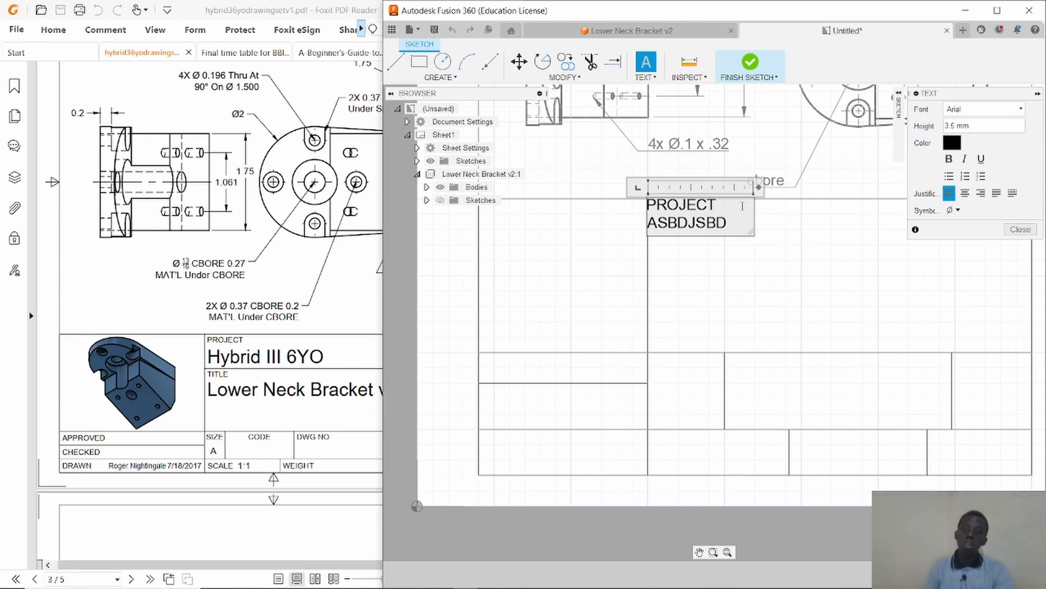
mouse_move(758, 187)
mouse_down()
mouse_move(834, 187)
mouse_move(743, 186)
mouse_up()
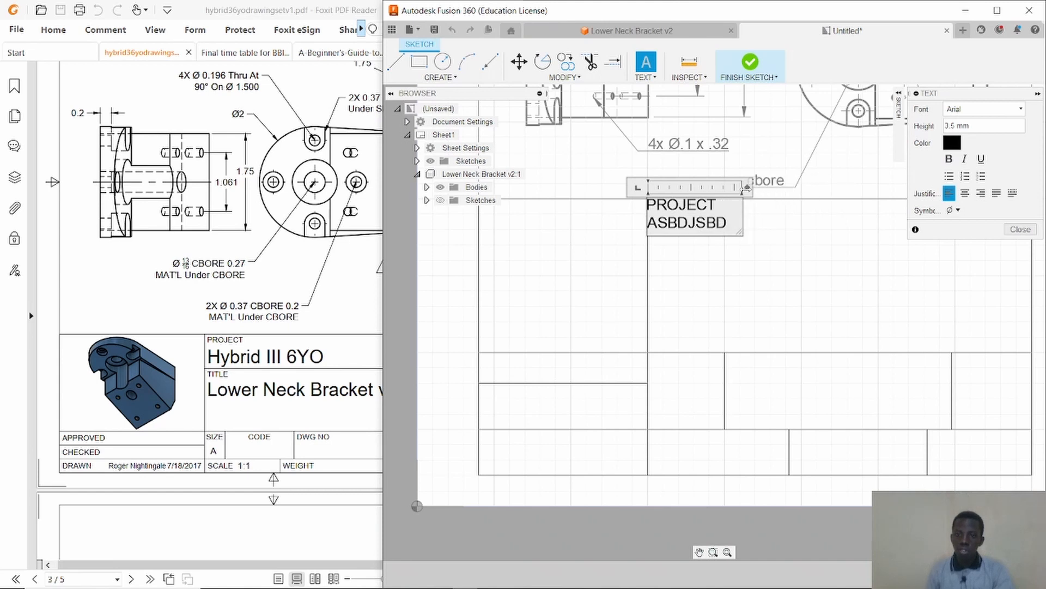
key(BackSpace)
key(BackSpace)
key(BackSpace)
key(BackSpace)
key(BackSpace)
key(BackSpace)
key(BackSpace)
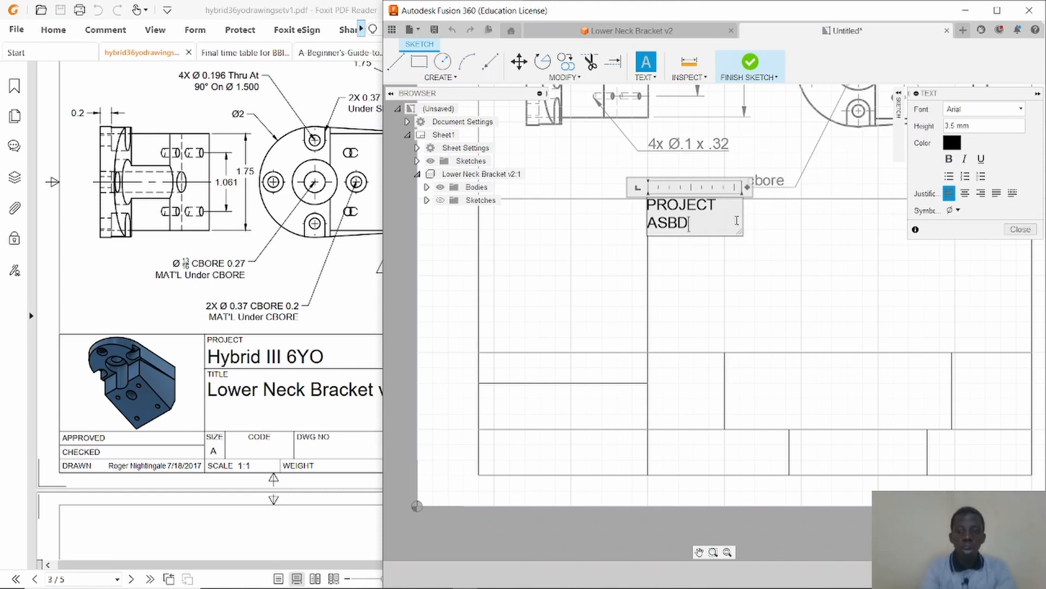
key(BackSpace)
key(BackSpace)
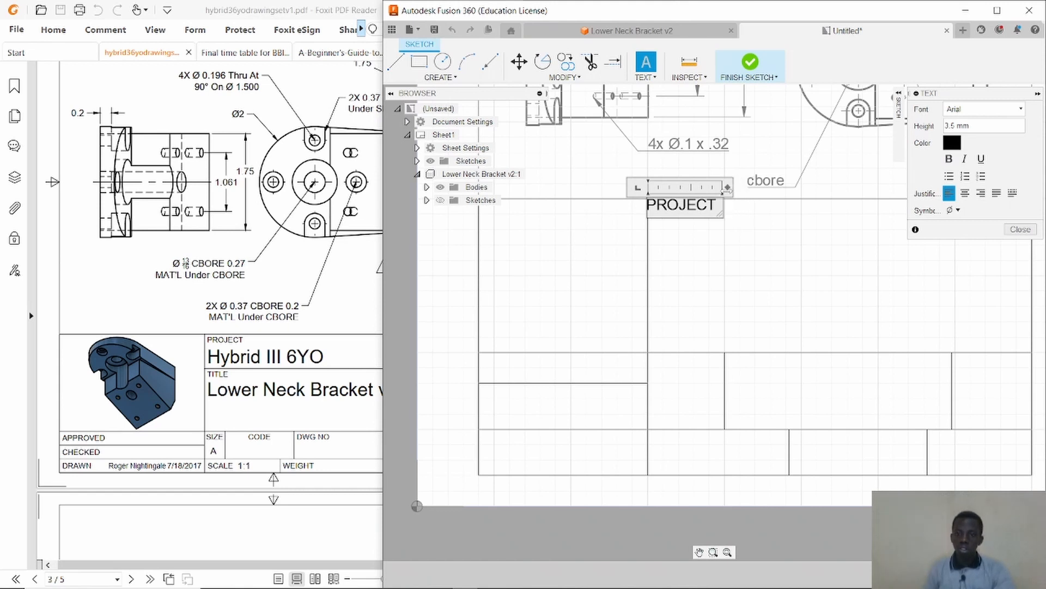
Nudge the PROJECT label slightly into its cell and draw a horizontal line about 124 mm long across the right column below it.
click(716, 246)
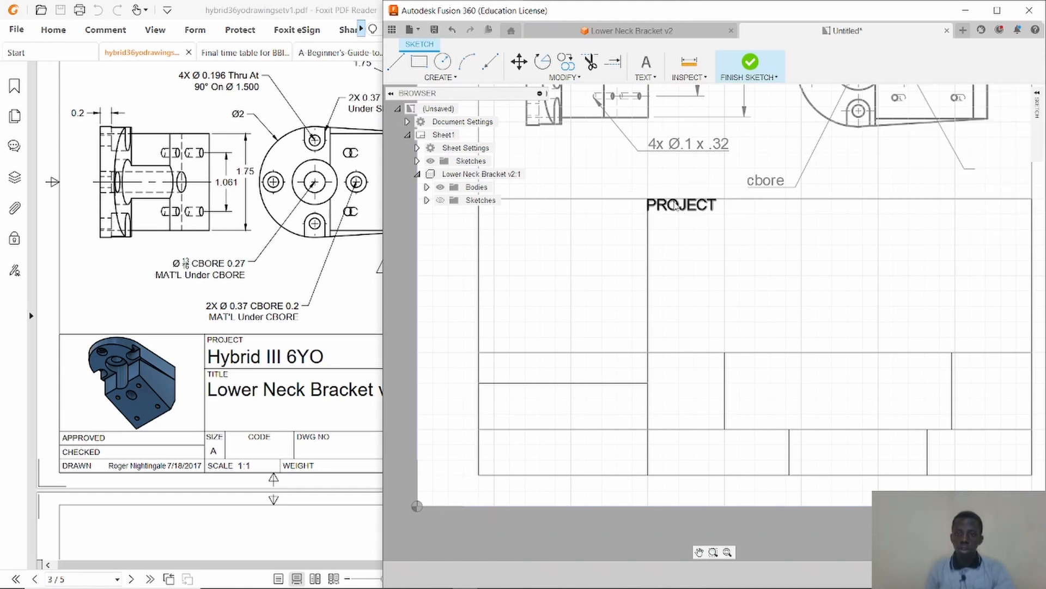
drag(675, 205, 684, 210)
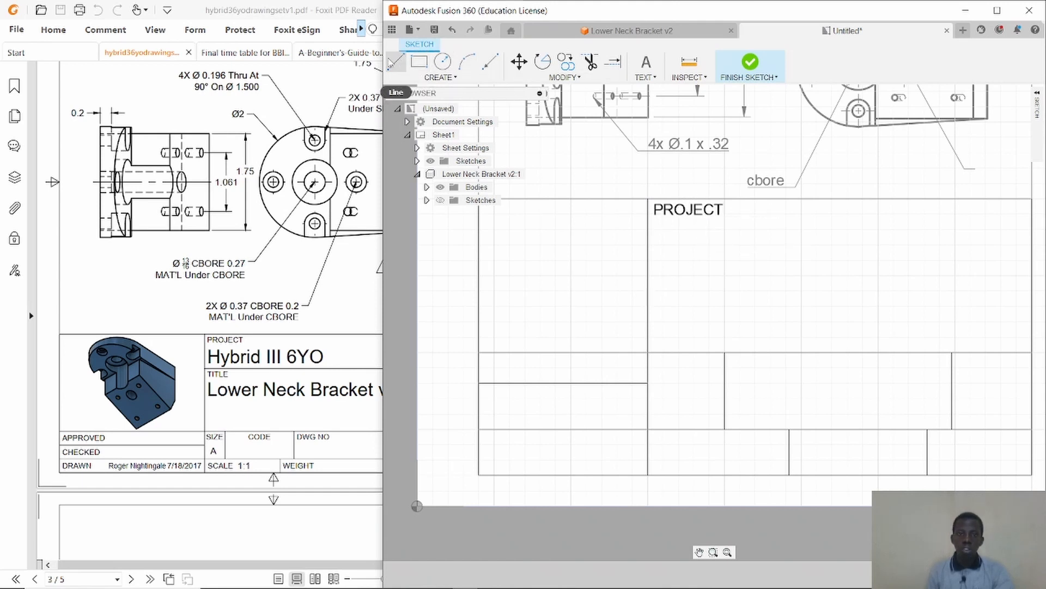
click(396, 62)
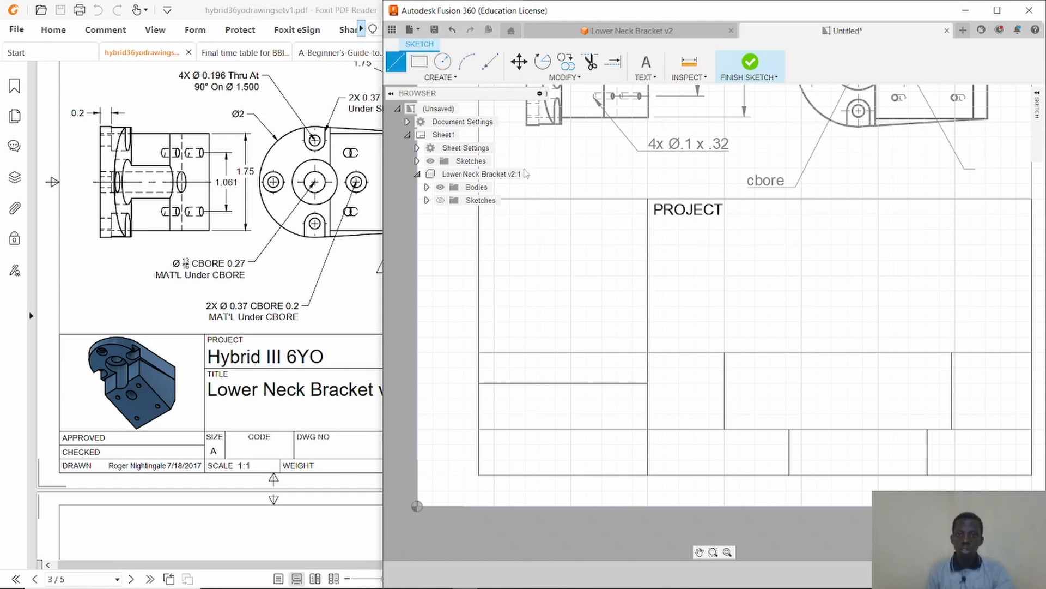
click(648, 271)
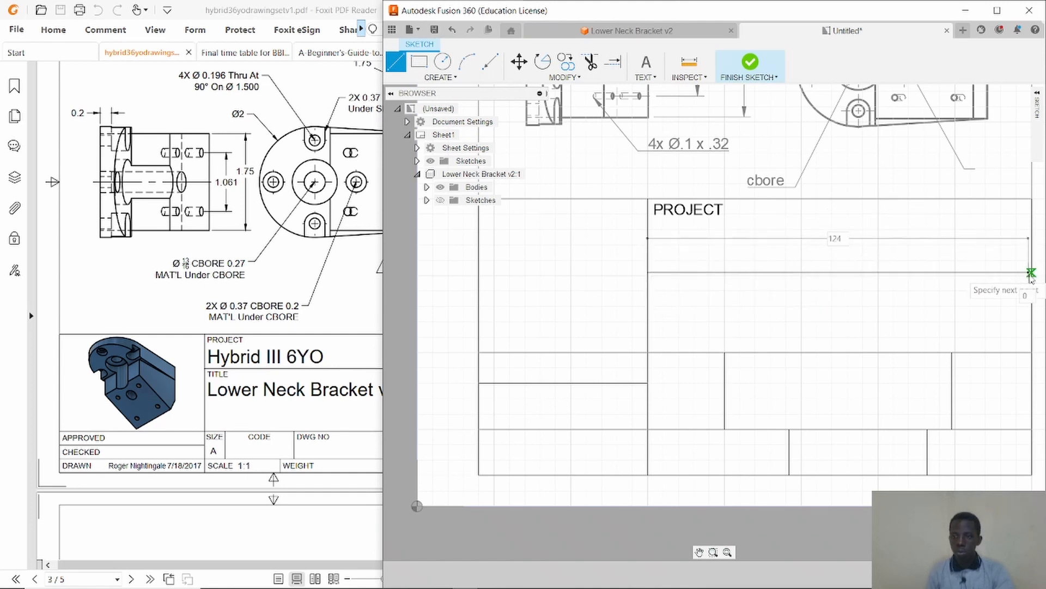
click(1032, 272)
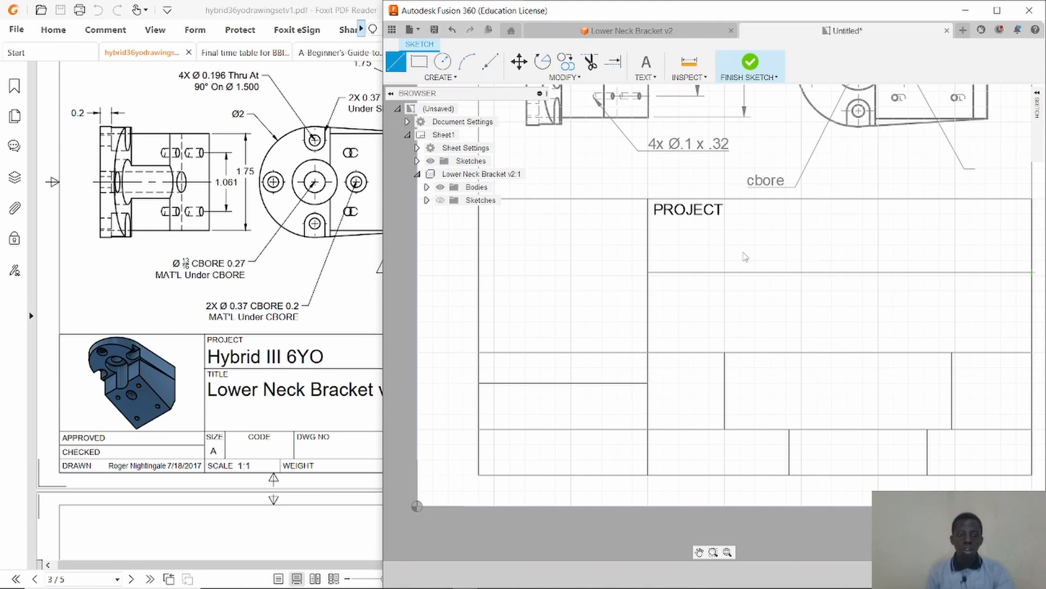
key(Escape)
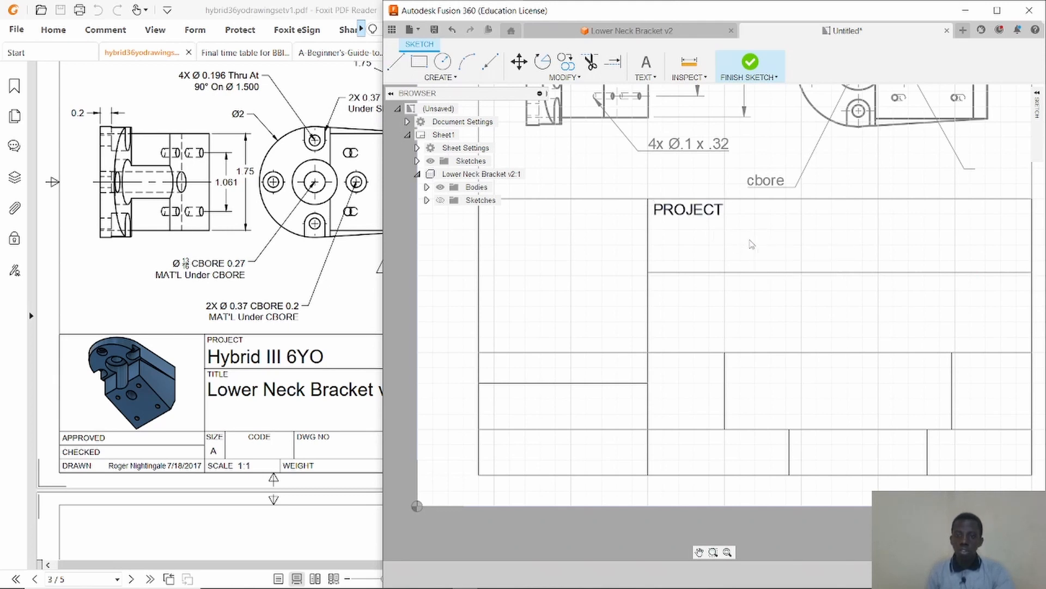
Copy the PROJECT label down into the cell below the new horizontal line with the Move command.
click(700, 212)
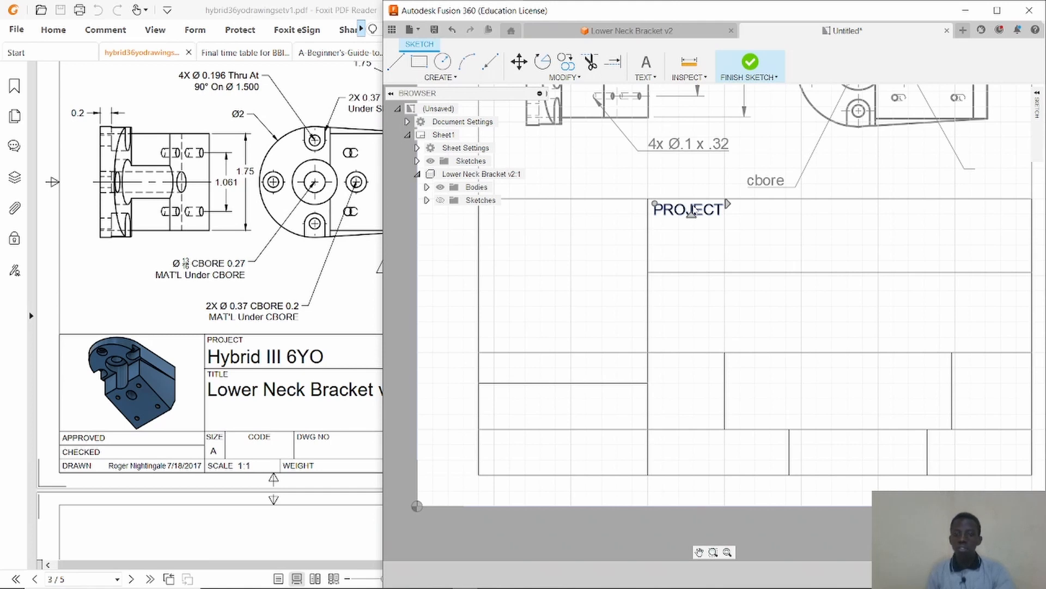
key(Escape)
key(m)
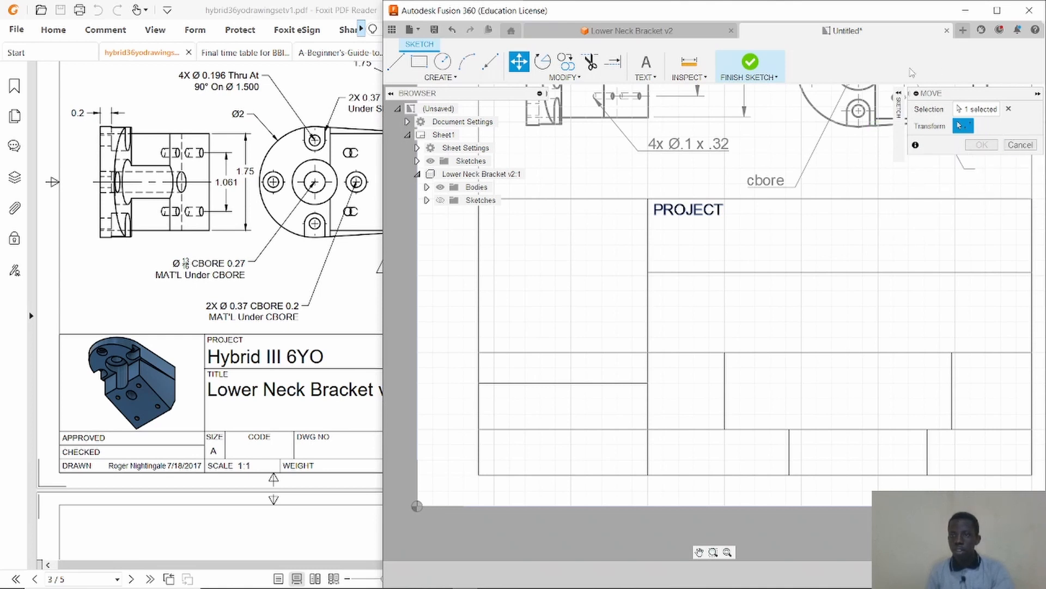
click(648, 201)
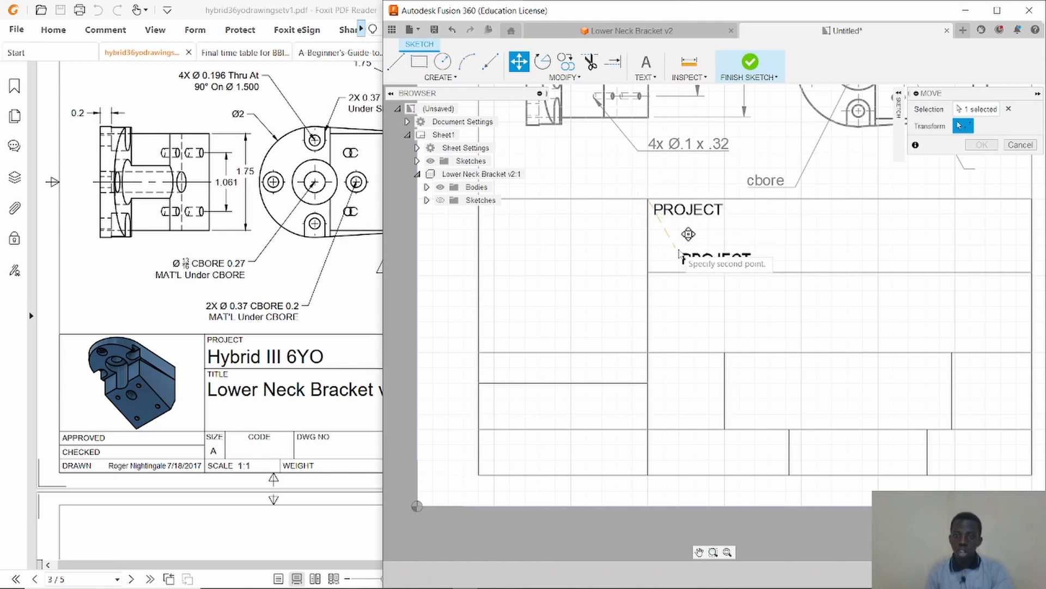
click(664, 278)
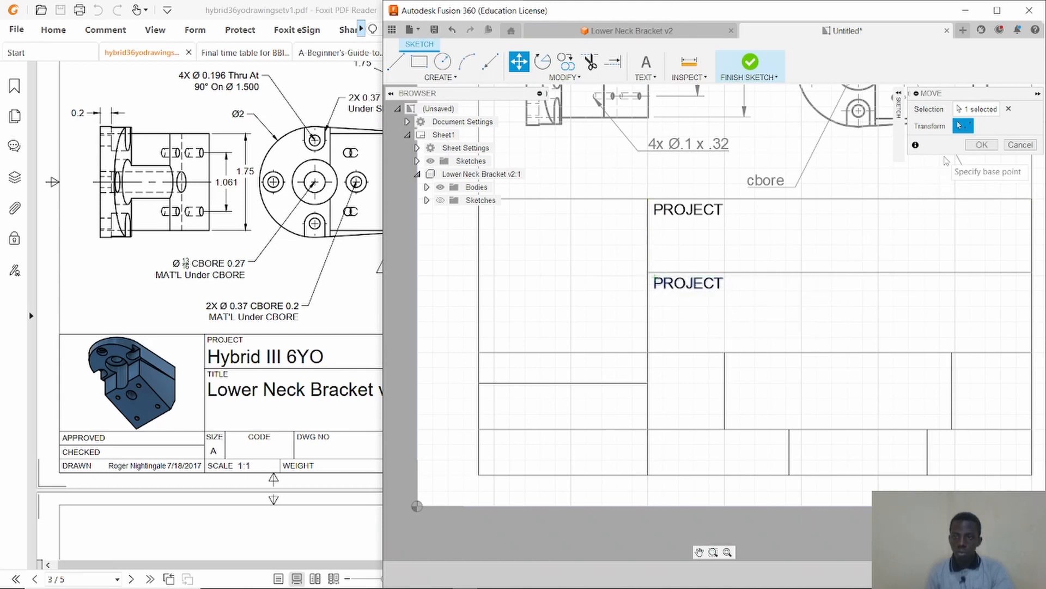
click(981, 145)
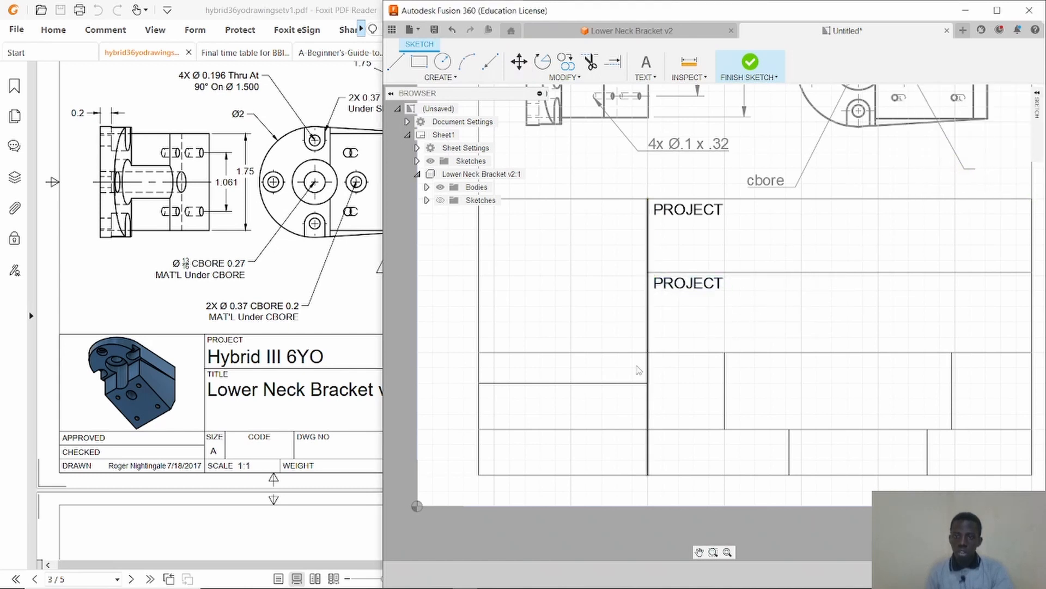
click(693, 213)
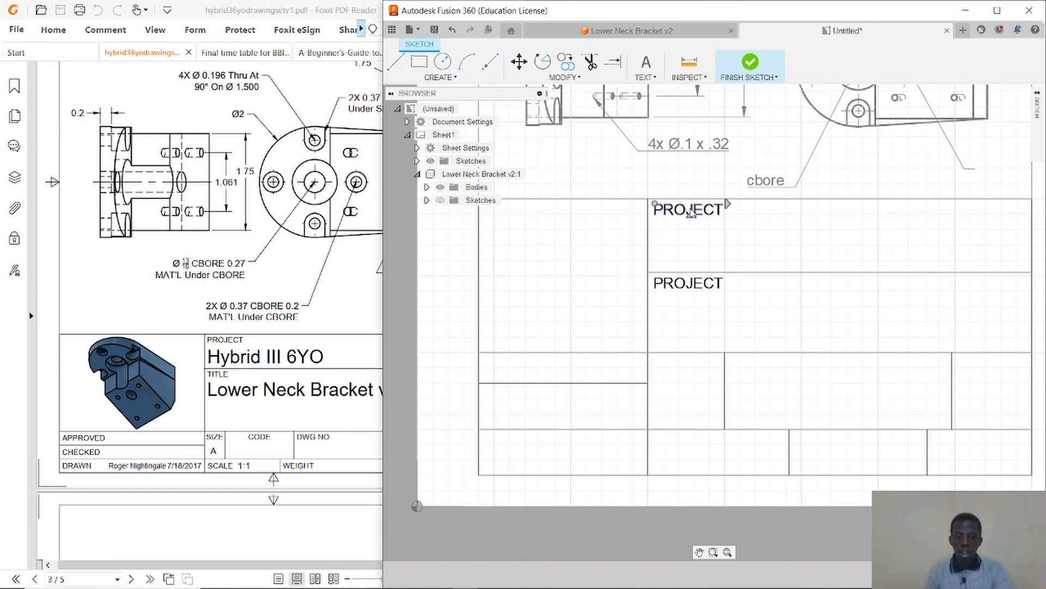
key(Escape)
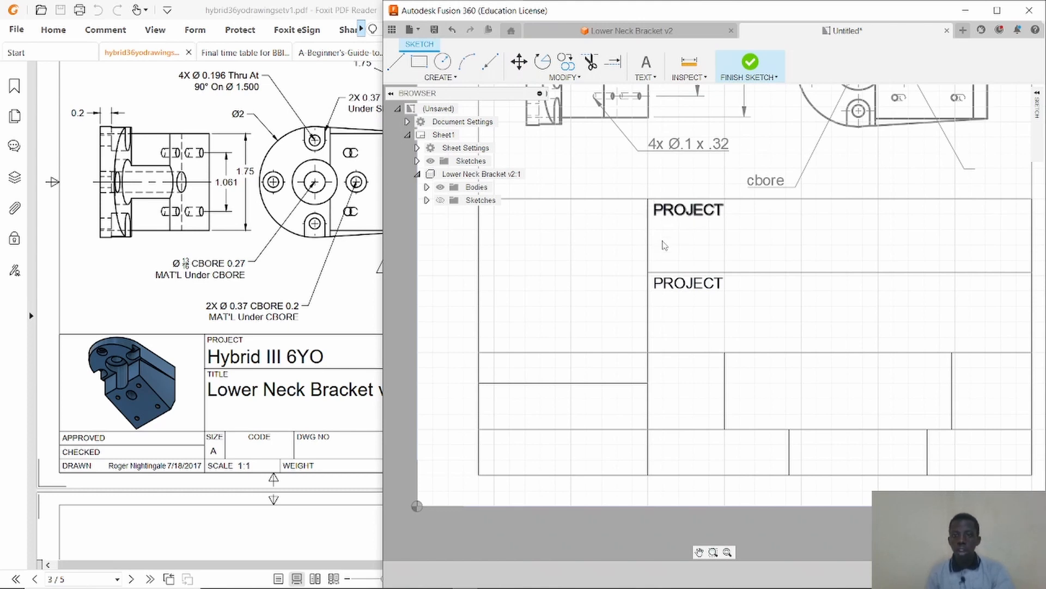
key(m)
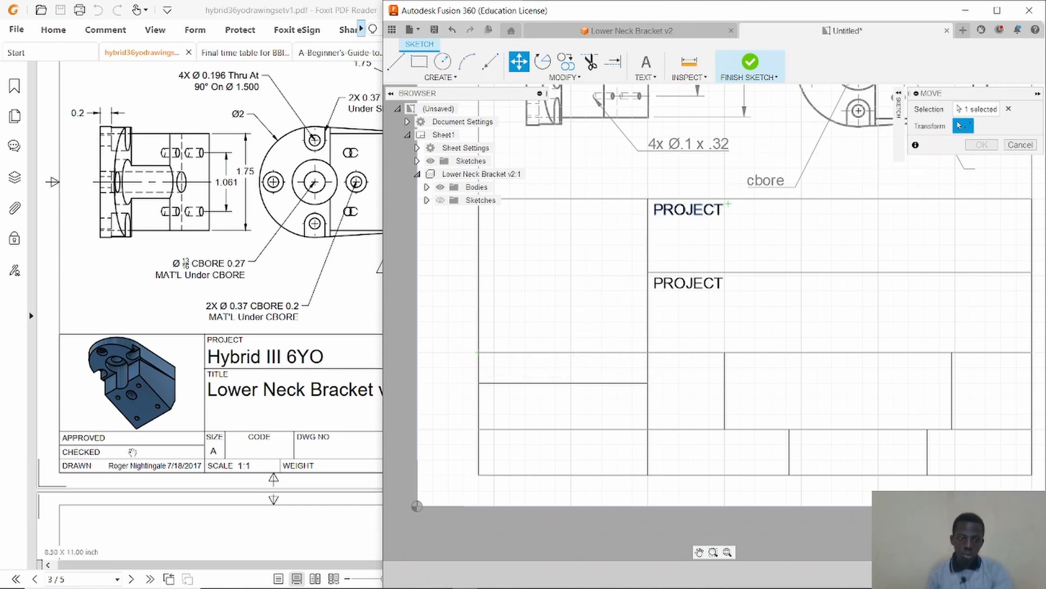
click(478, 352)
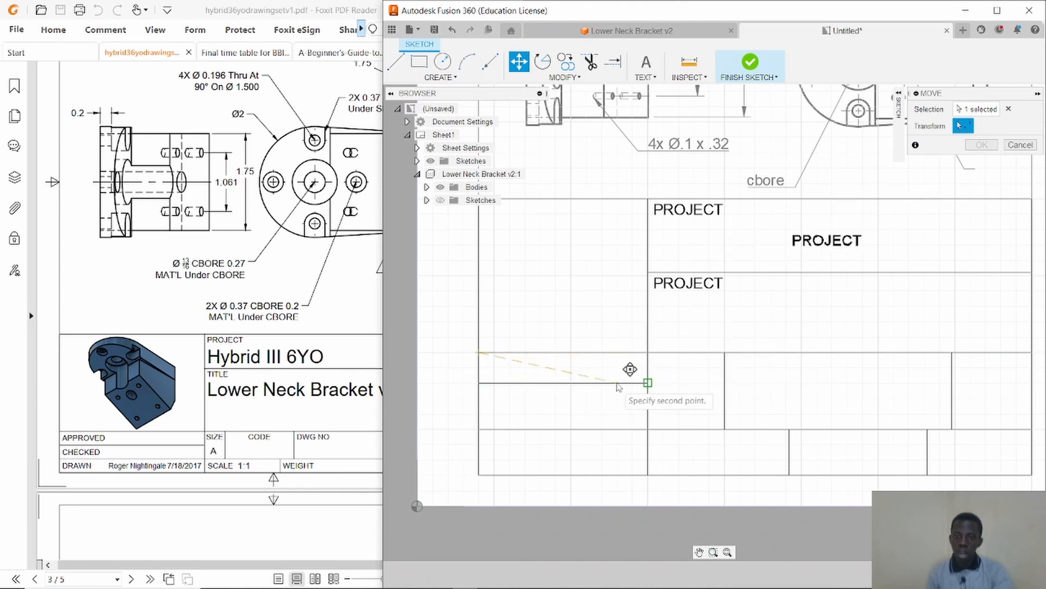
right_click(546, 341)
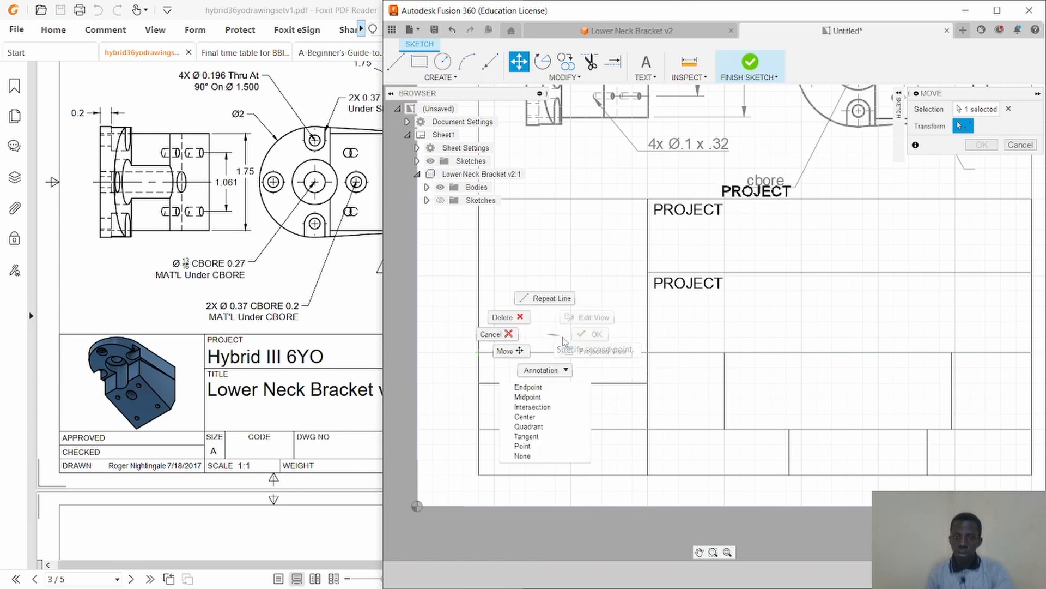
click(501, 340)
Copy the upper PROJECT label into the upper-left cell of the title block's lower section with the Move command.
click(676, 215)
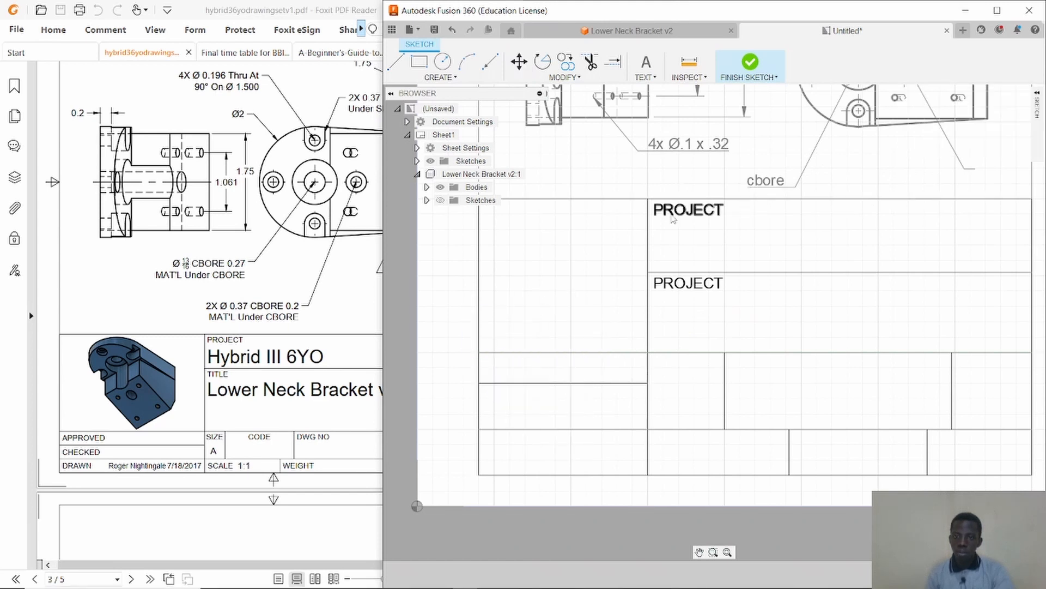
key(m)
click(648, 268)
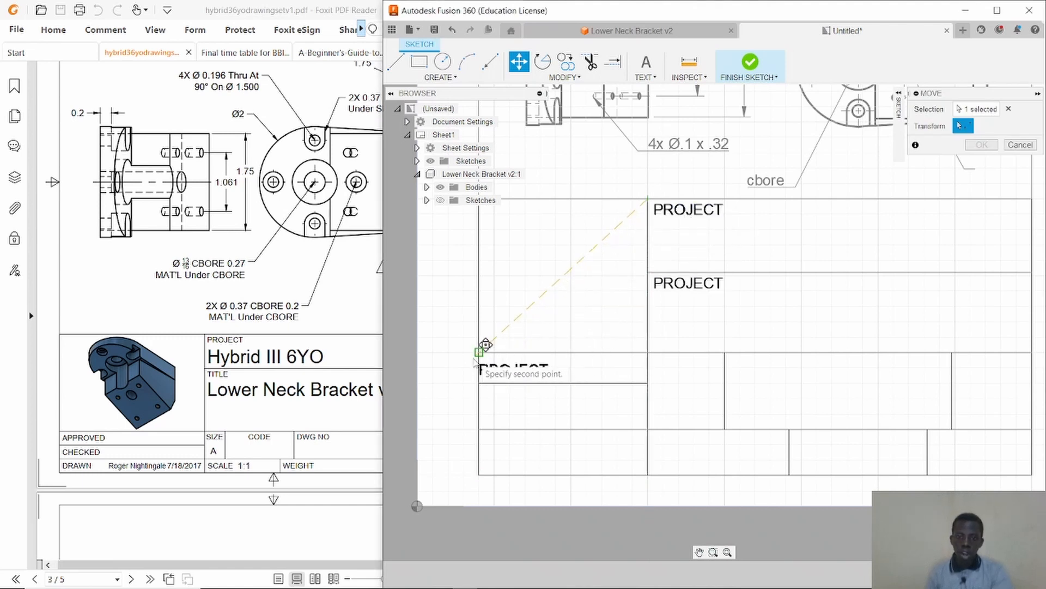
click(511, 364)
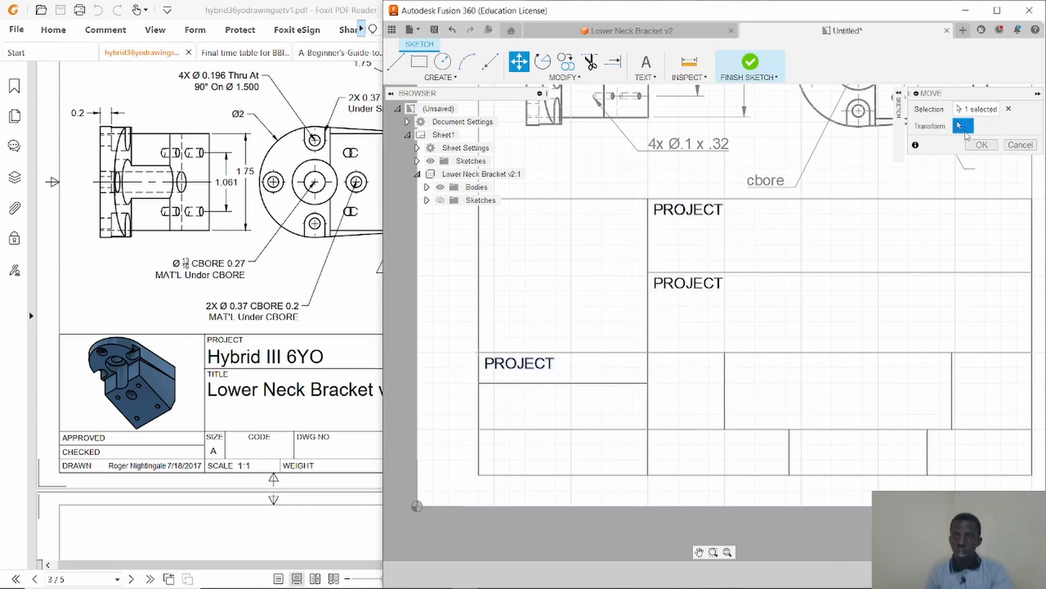
click(982, 145)
Copy the PROJECT label again into the left cell directly below it.
key(m)
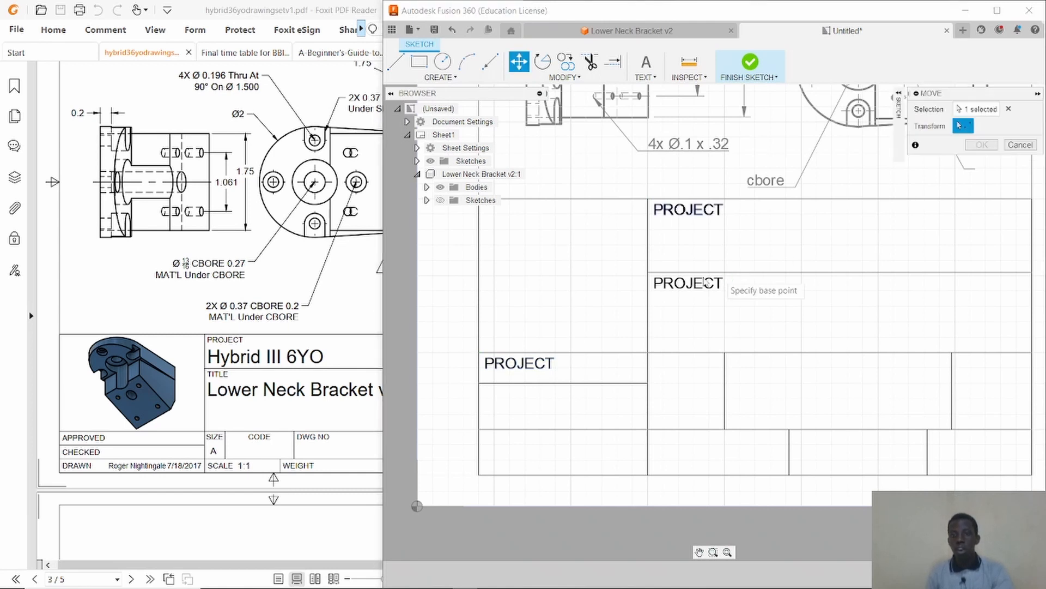
click(648, 200)
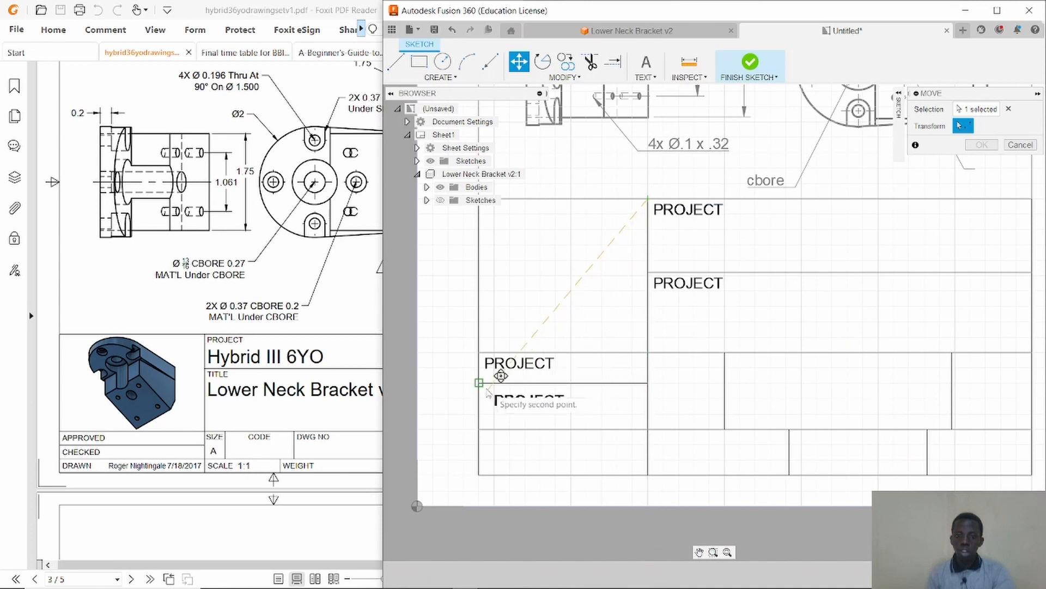
click(479, 383)
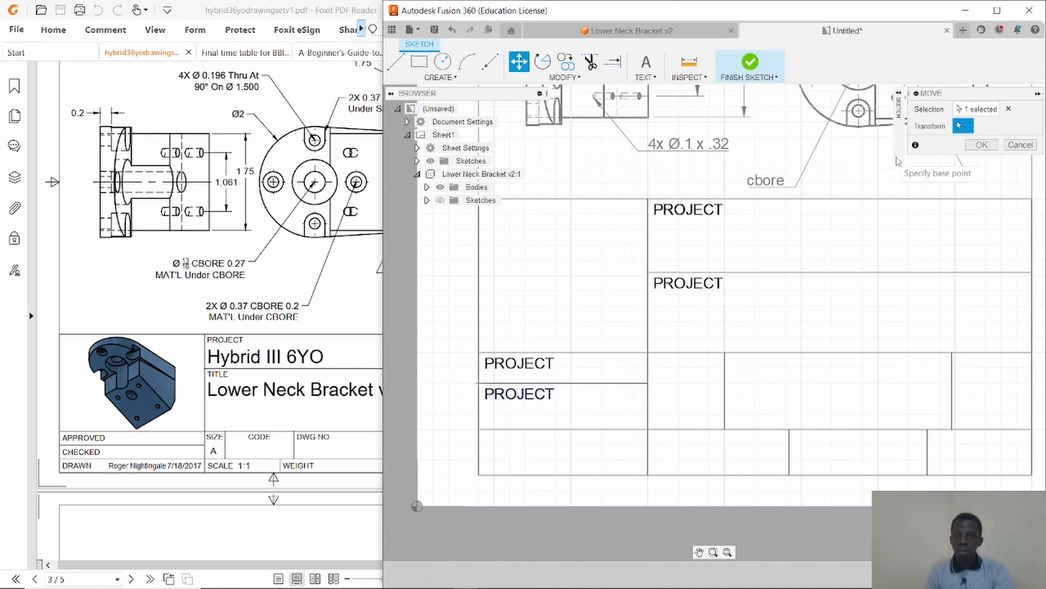
click(981, 145)
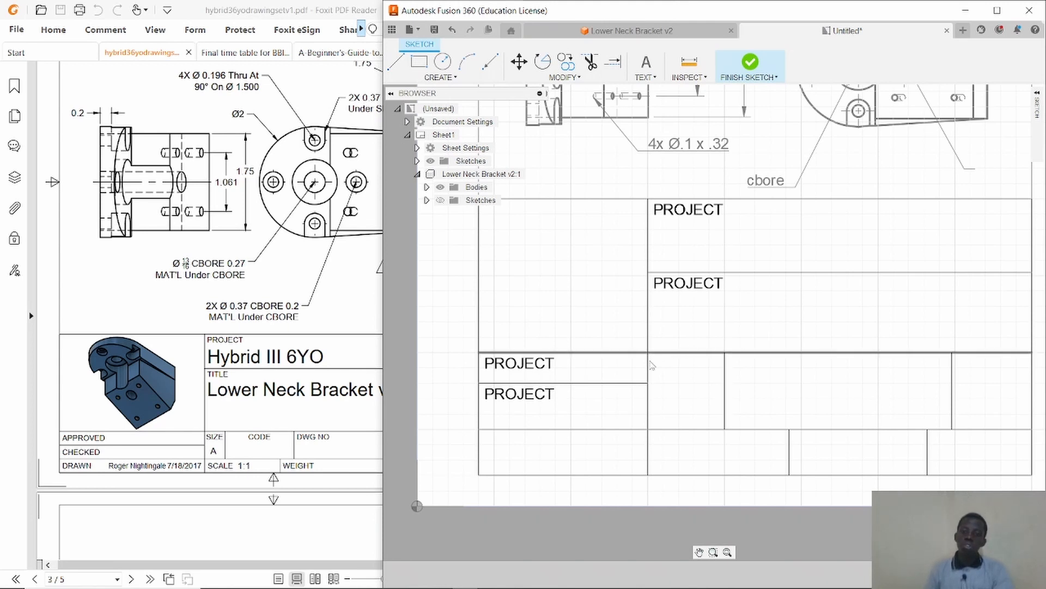
Edit the upper left-cell label to read APPROVED.
double_click(545, 370)
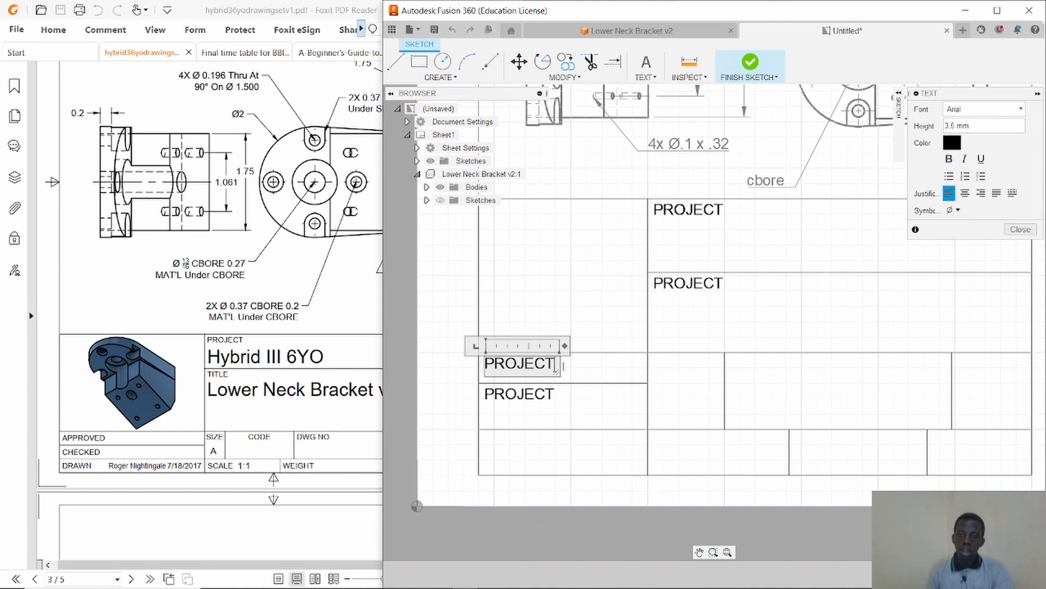
key(BackSpace)
key(BackSpace)
key(BackSpace)
key(BackSpace)
key(BackSpace)
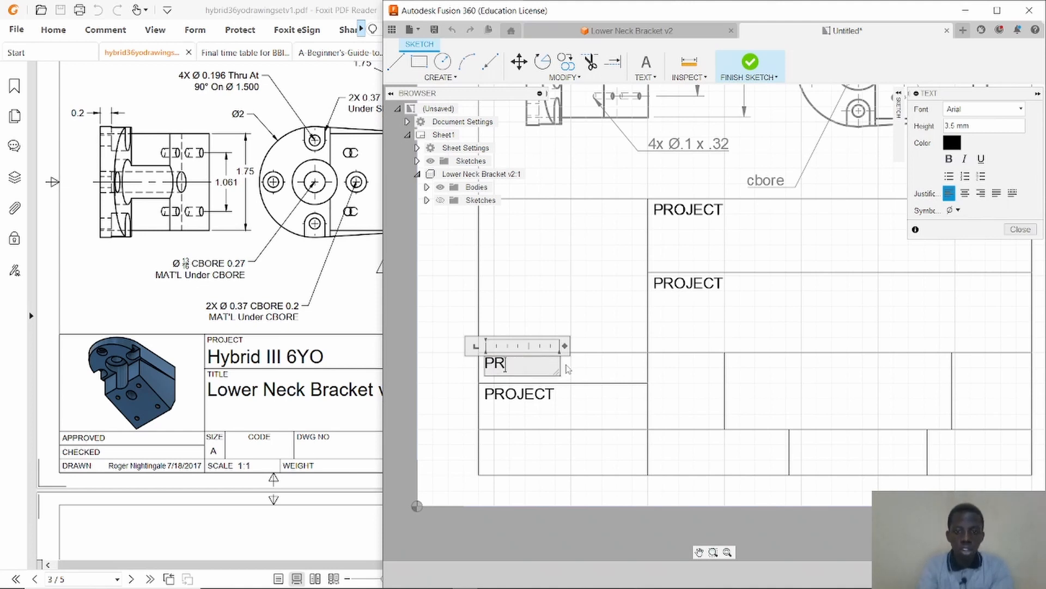
text(APPR)
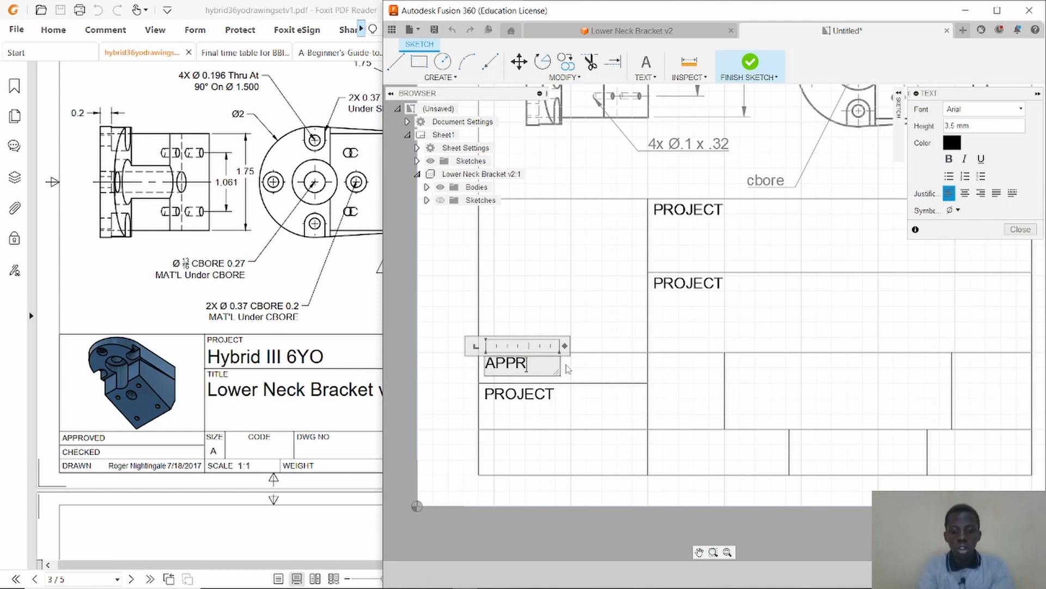
text(OVED)
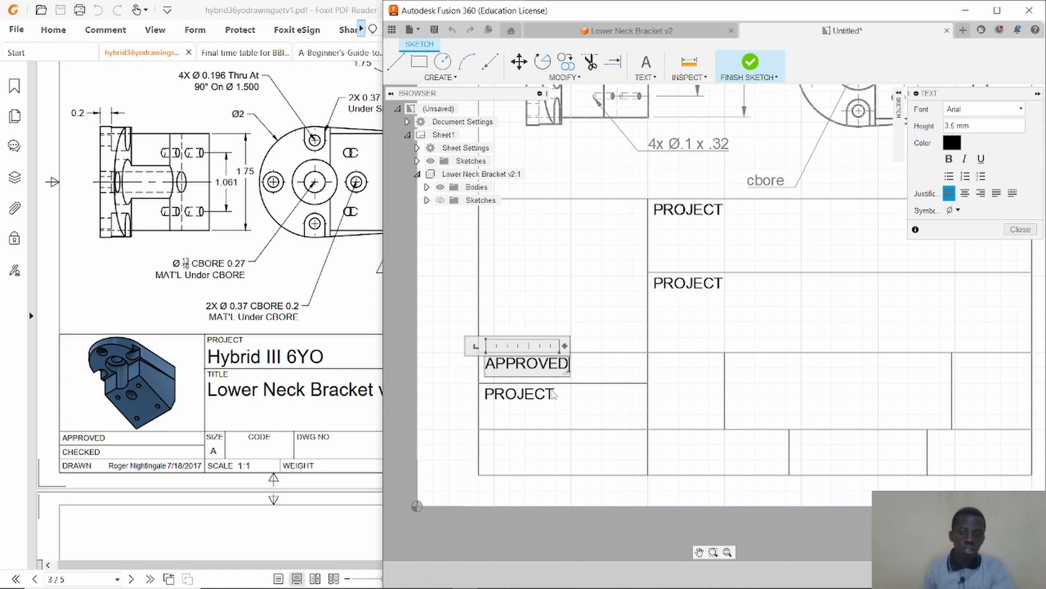
click(537, 402)
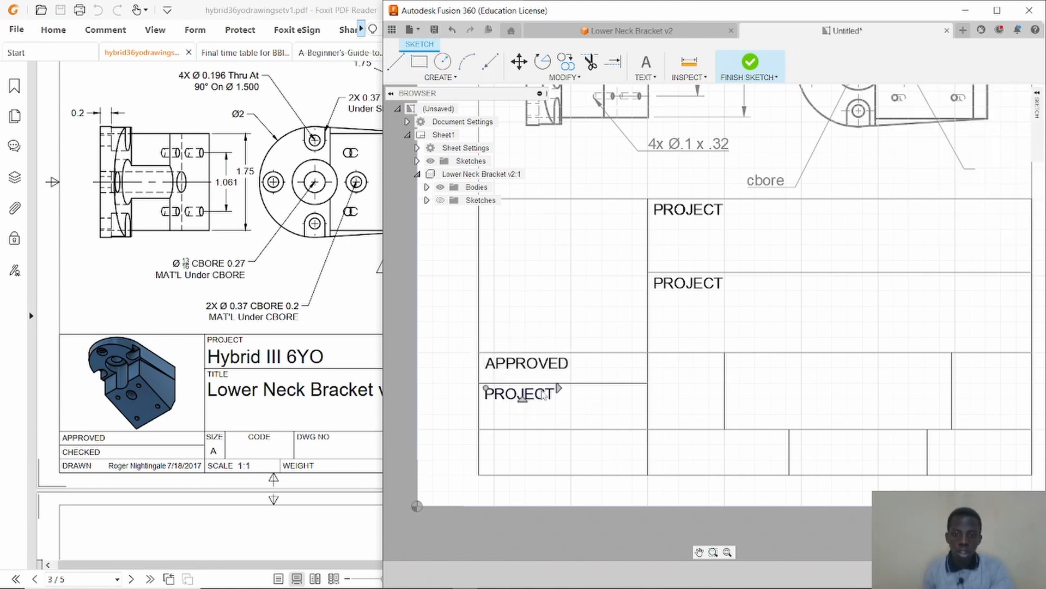
Edit the lower left-cell label to read CHECKED.
double_click(544, 397)
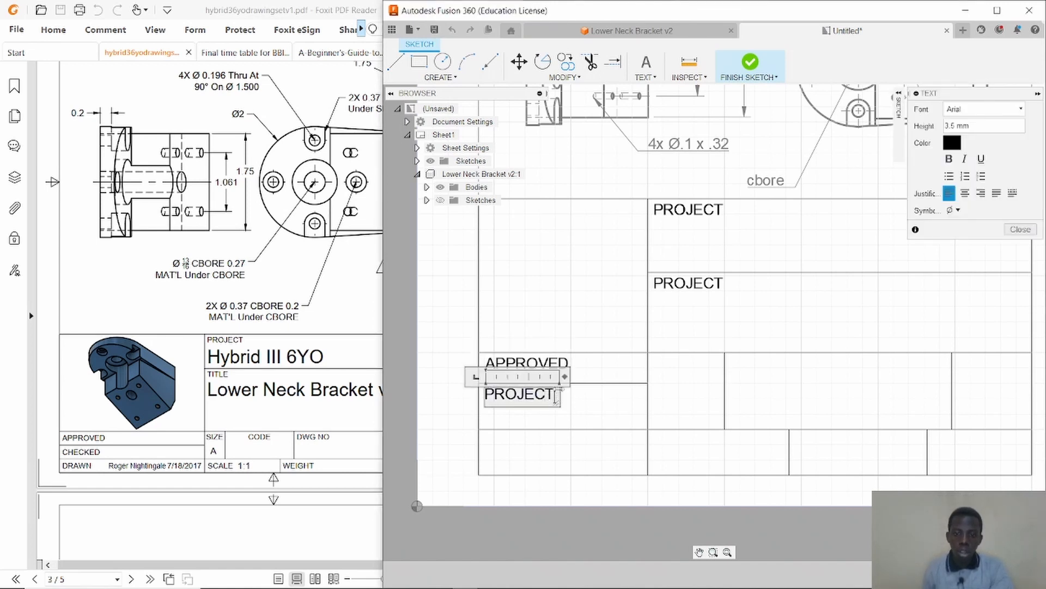
key(BackSpace)
key(BackSpace)
key(BackSpace)
key(BackSpace)
key(BackSpace)
key(BackSpace)
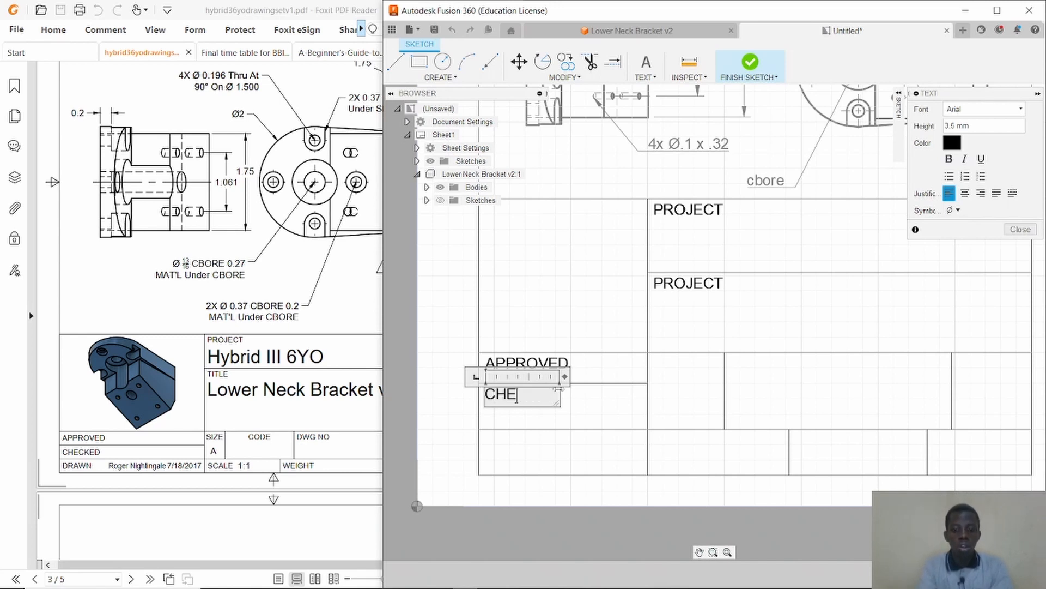
text(CHECKED)
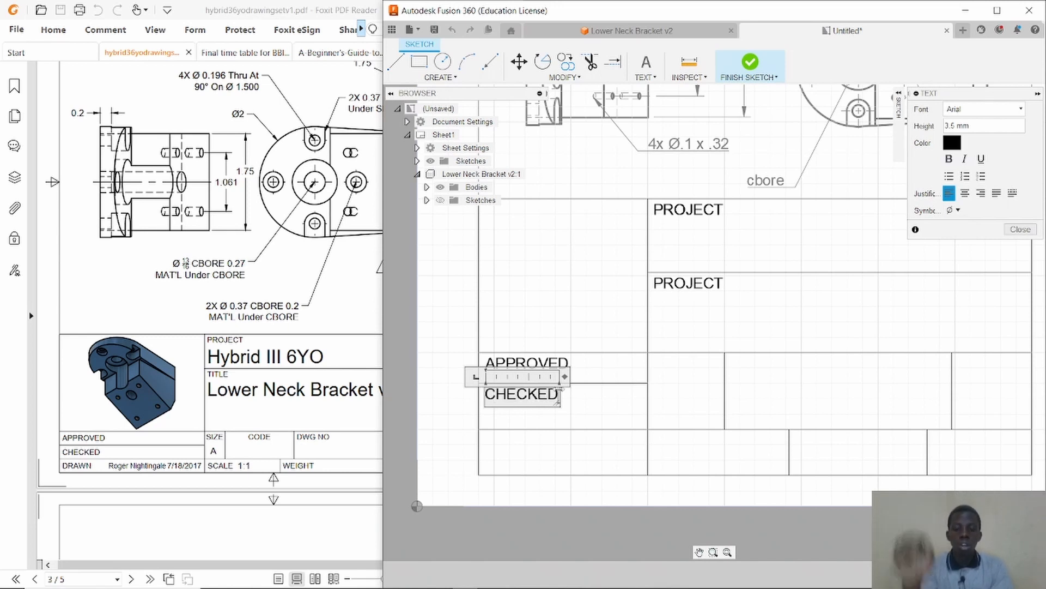
click(673, 297)
Change the second PROJECT label in the right column to read TITLE.
double_click(714, 283)
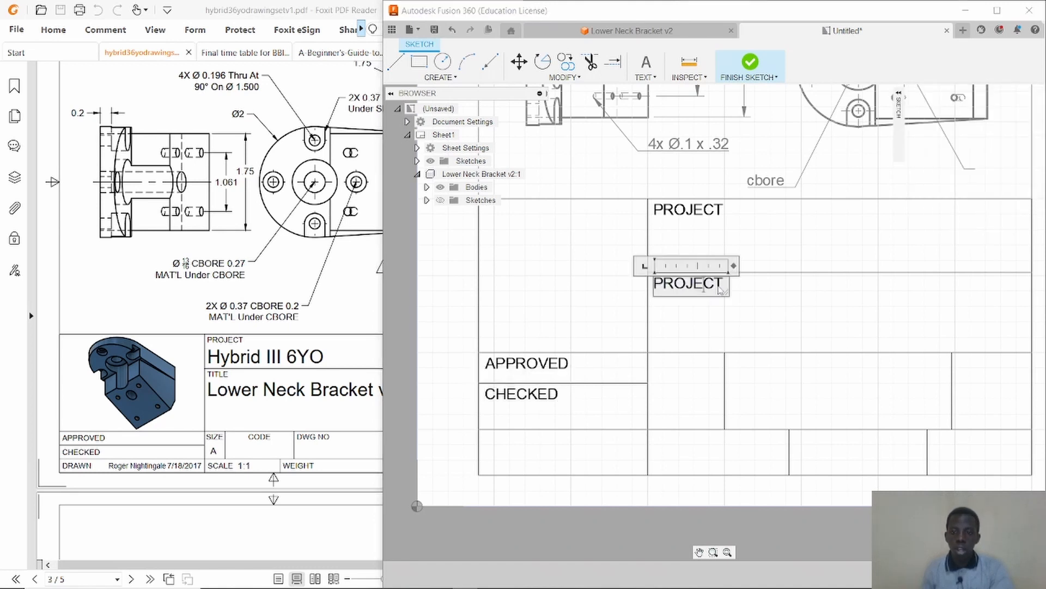
key(BackSpace)
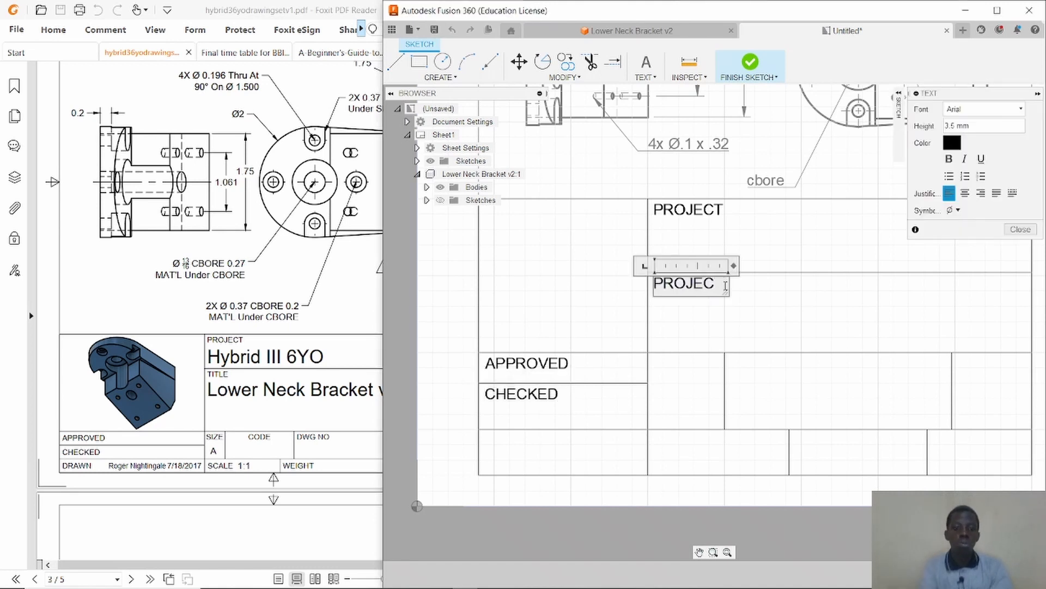
key(BackSpace)
key(BackSpace)
key(BackSpace)
key(BackSpace)
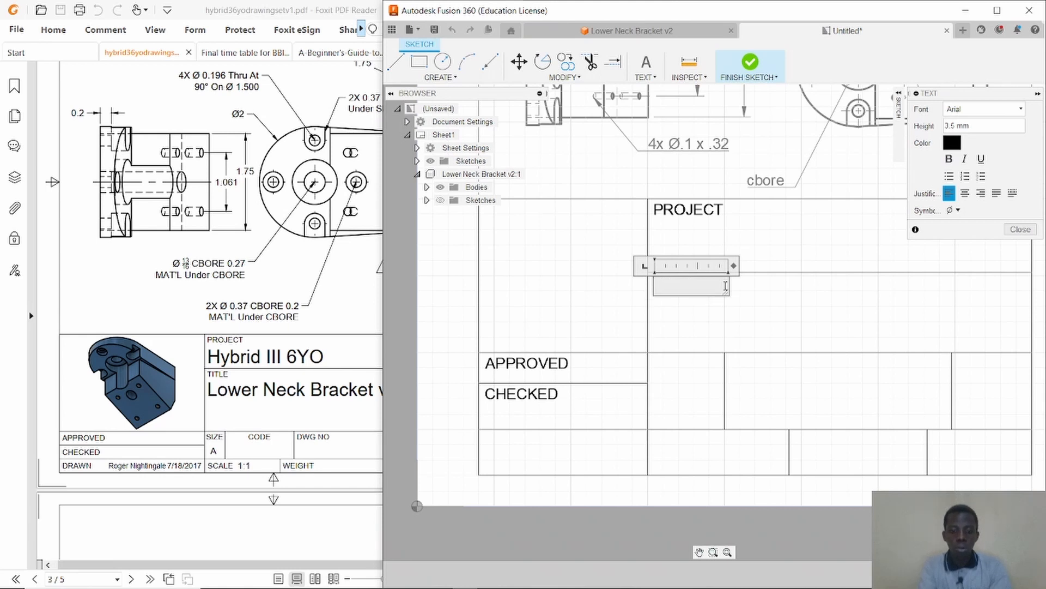
text(TITLE)
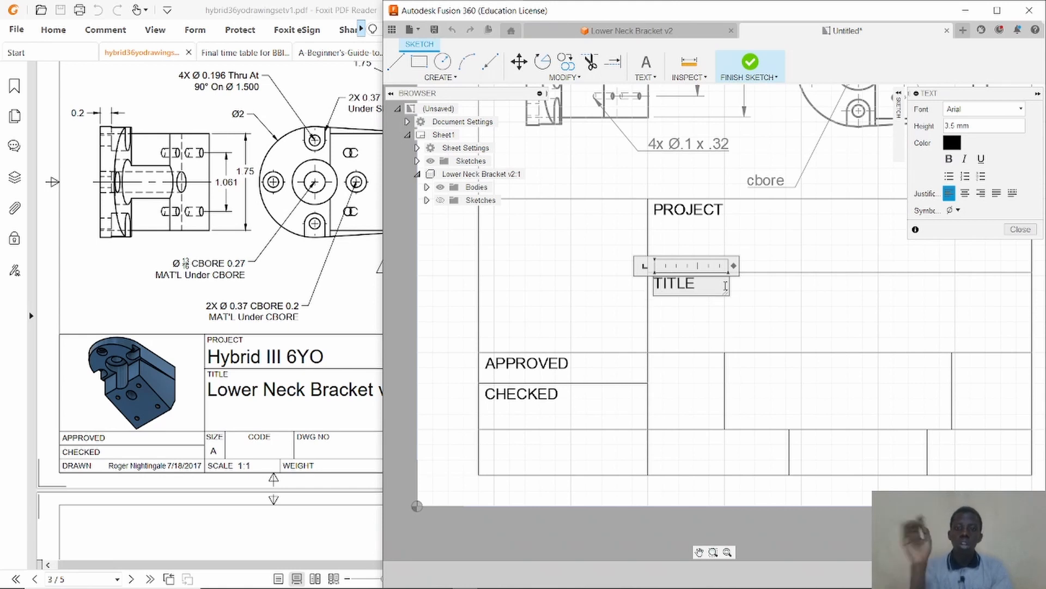
click(752, 313)
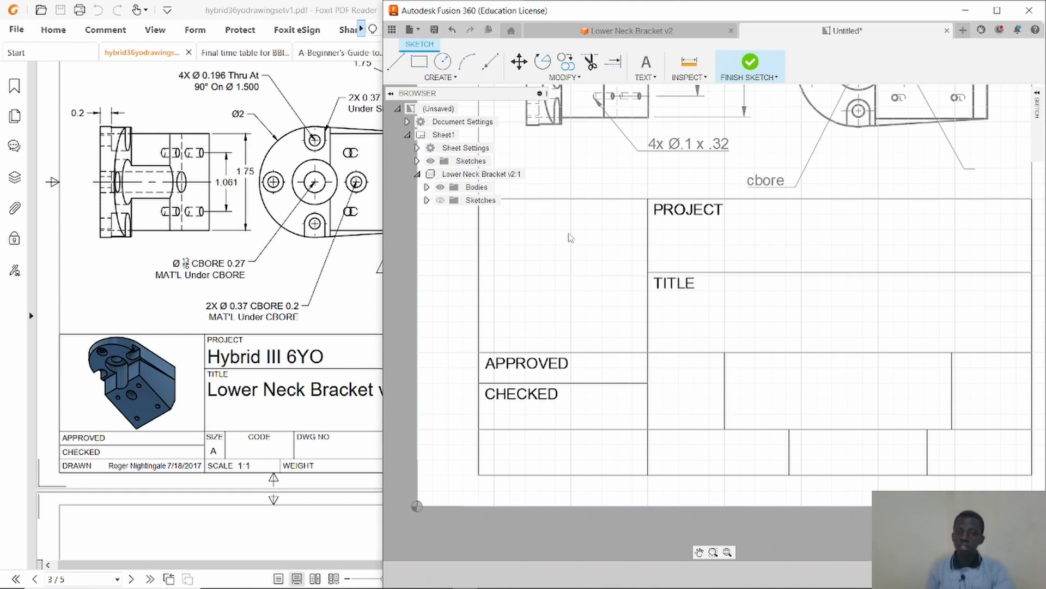
Add a text box below the PROJECT label reading Hybrid III 6YO.
click(646, 62)
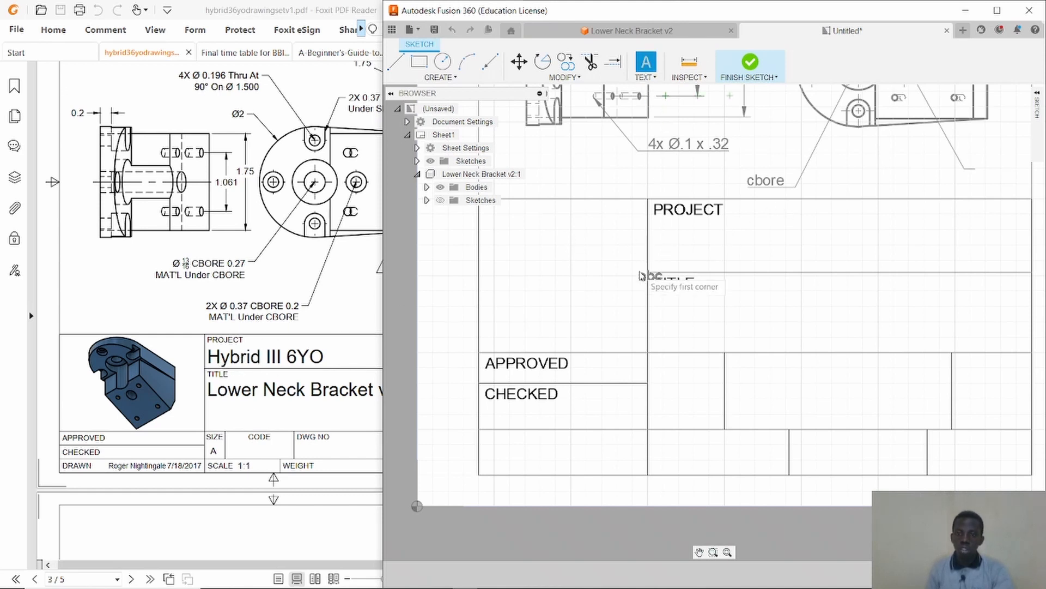
click(657, 226)
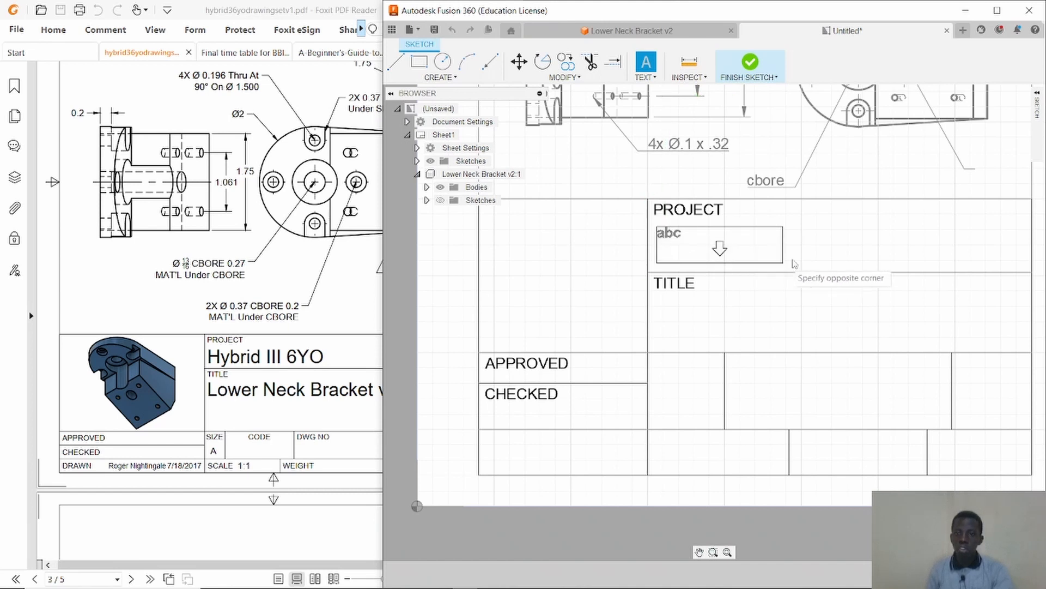
click(880, 263)
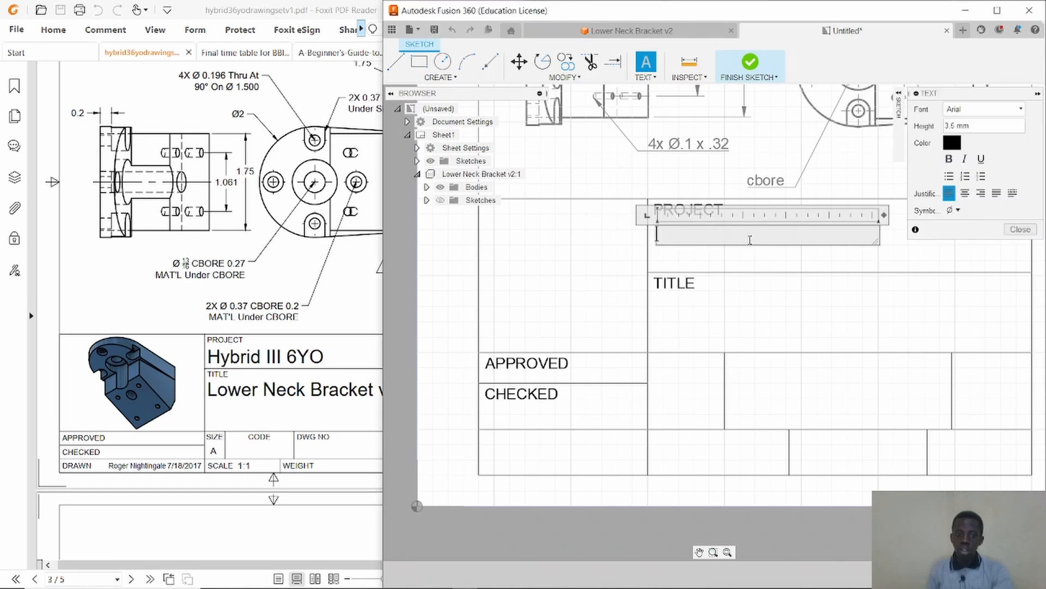
text(Hybrid III)
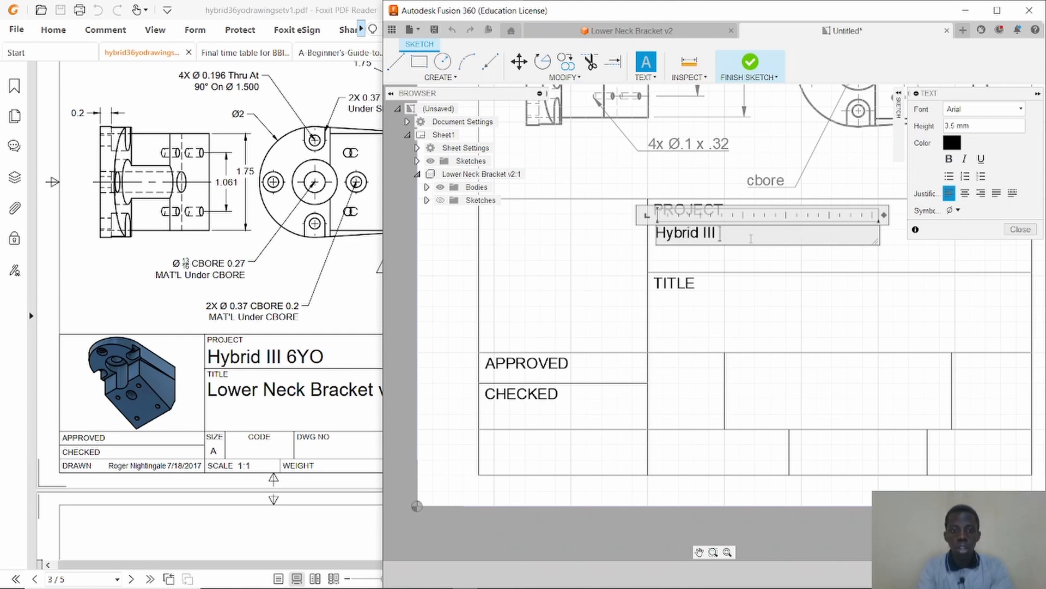
text(6YO)
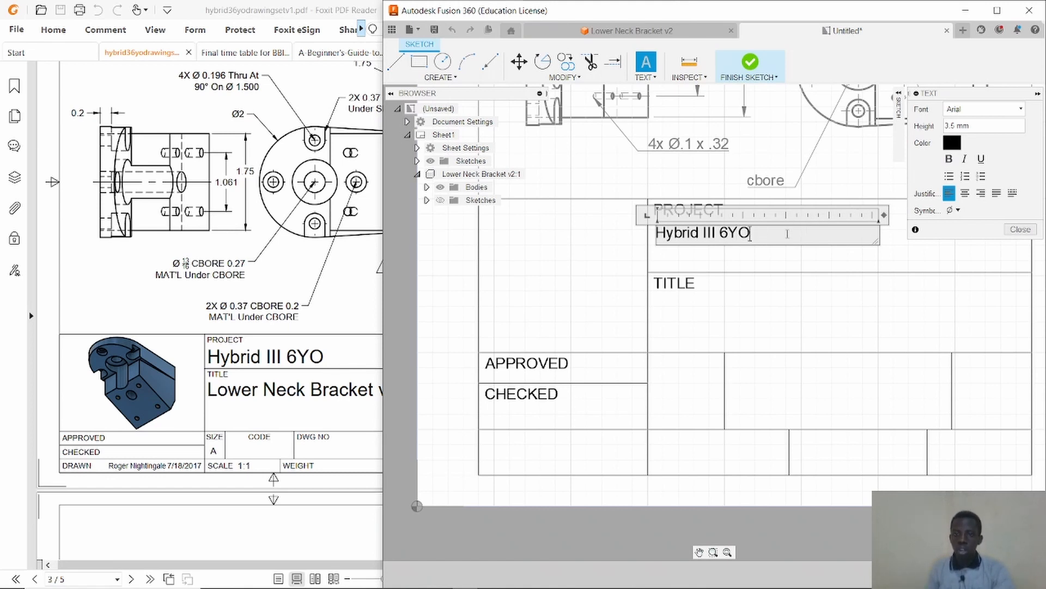
Format the Hybrid III 6YO text as bold, 5 mm high, in Arial Black font.
drag(787, 234, 657, 245)
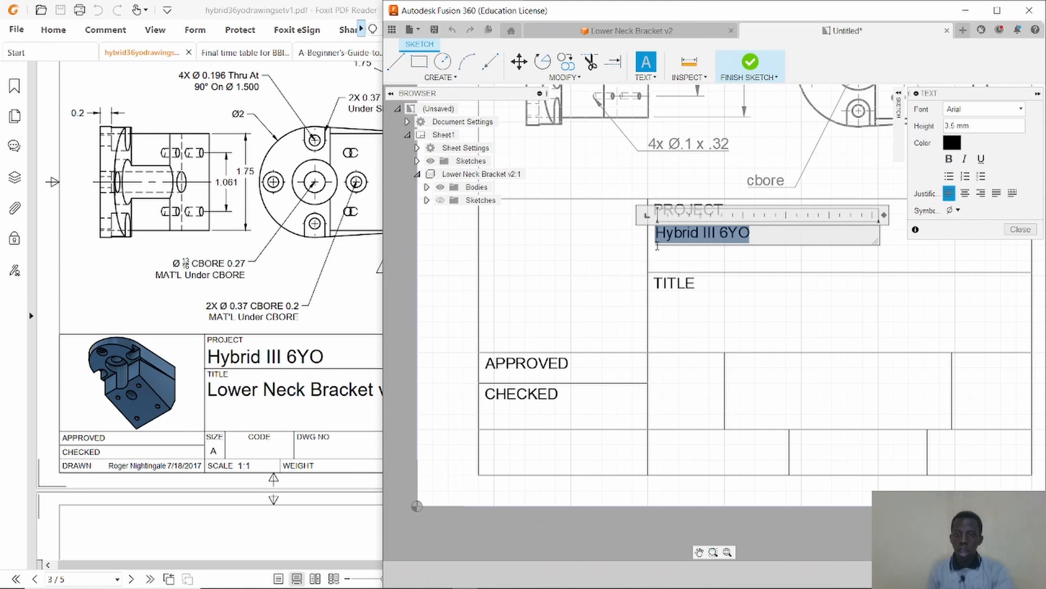
click(949, 158)
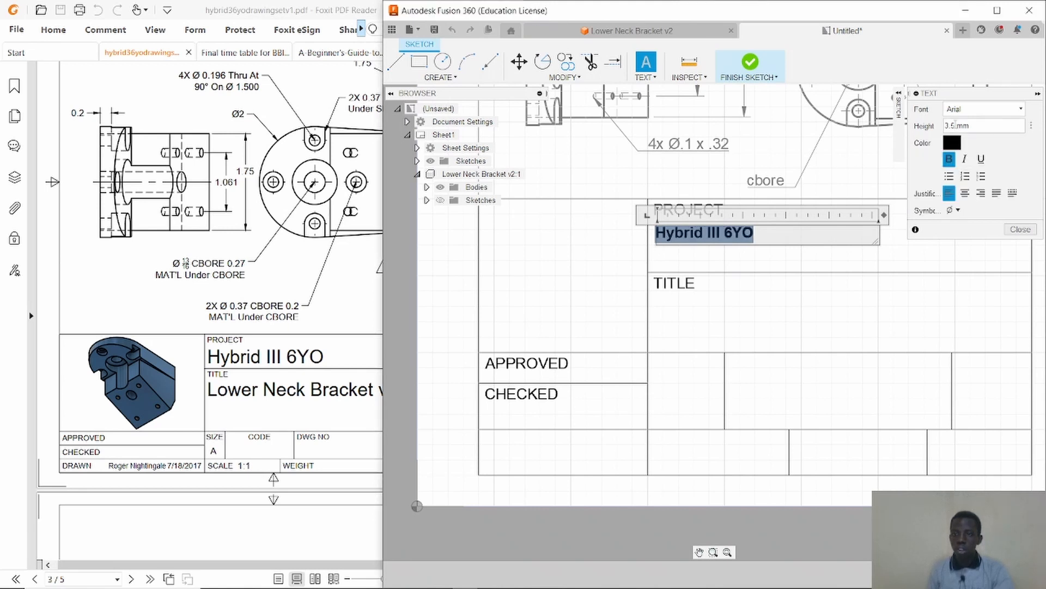
click(954, 126)
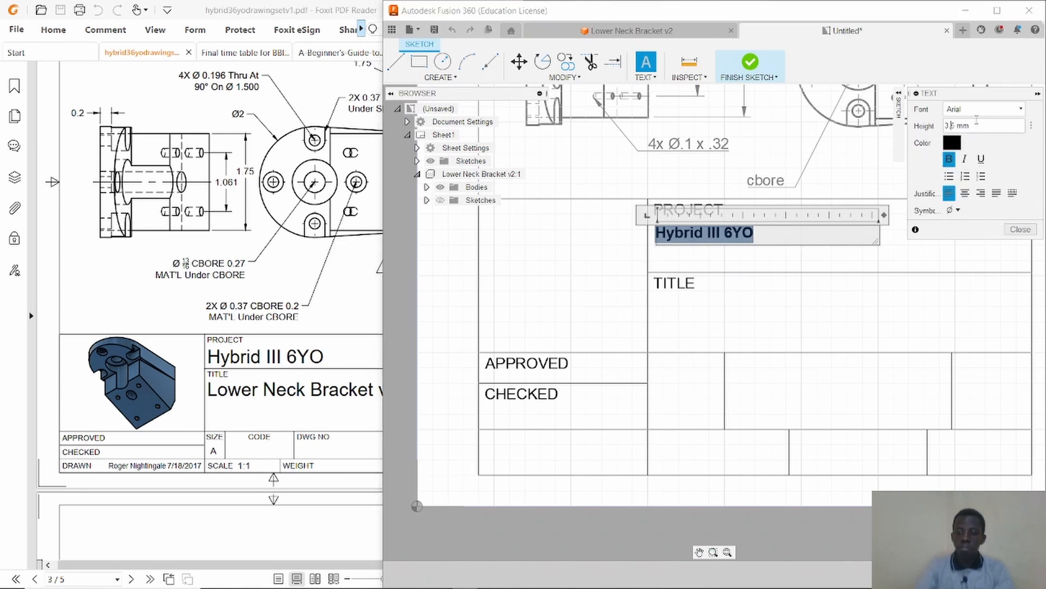
key(Return)
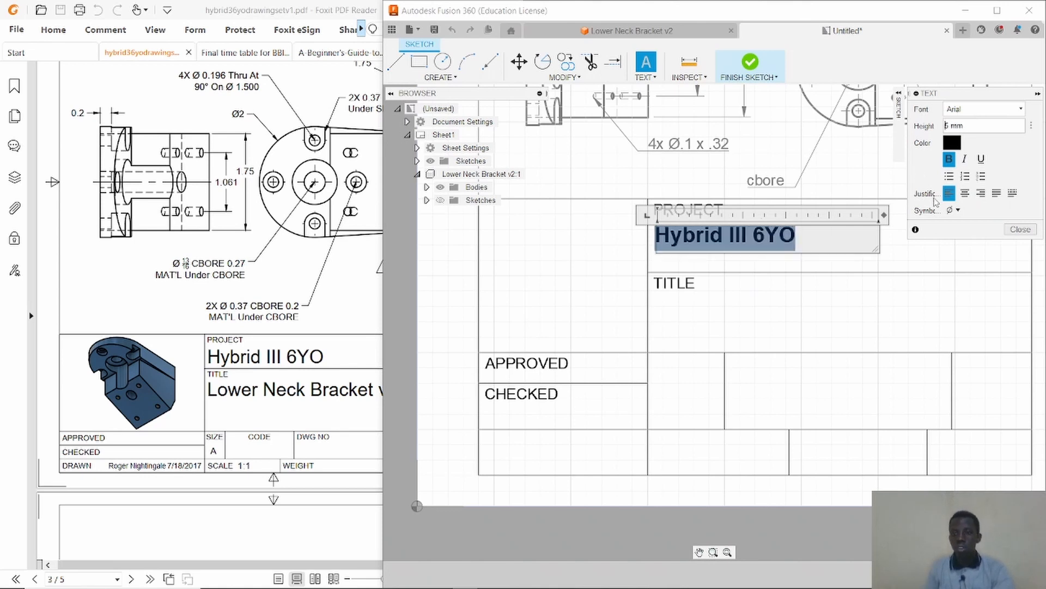
click(995, 110)
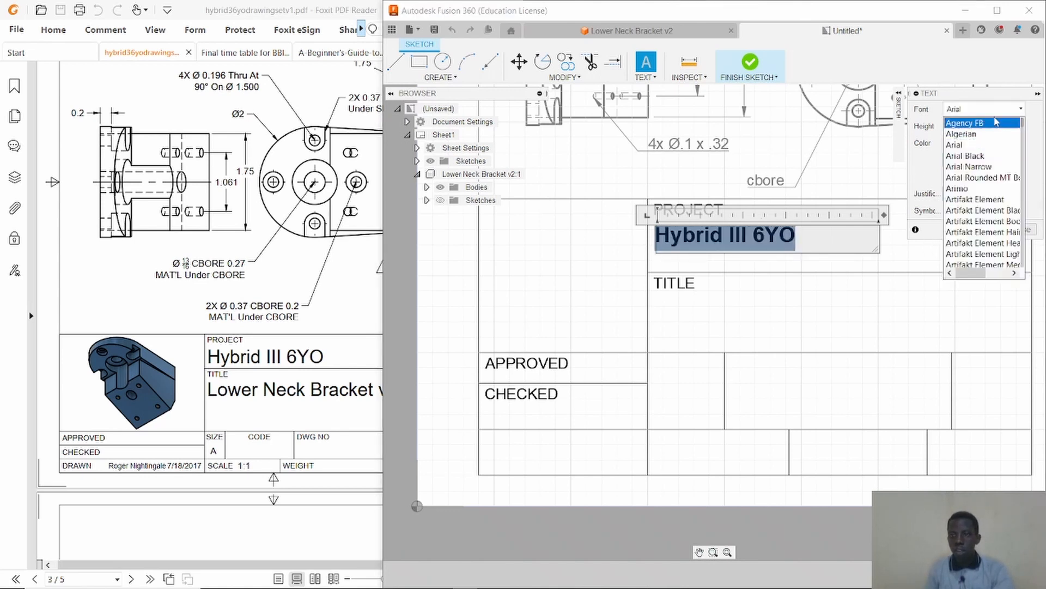
click(973, 156)
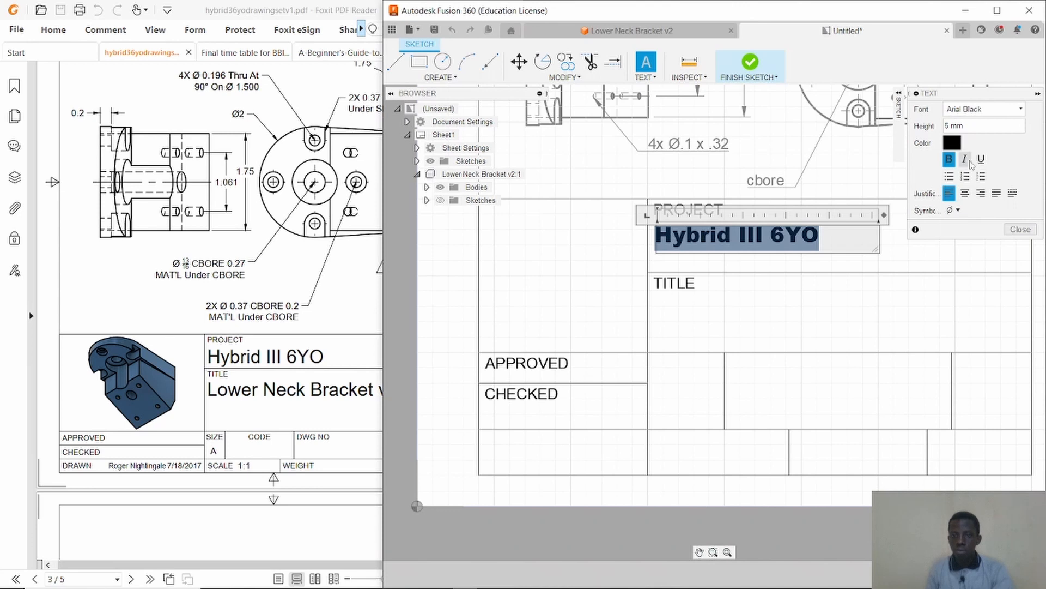
click(888, 311)
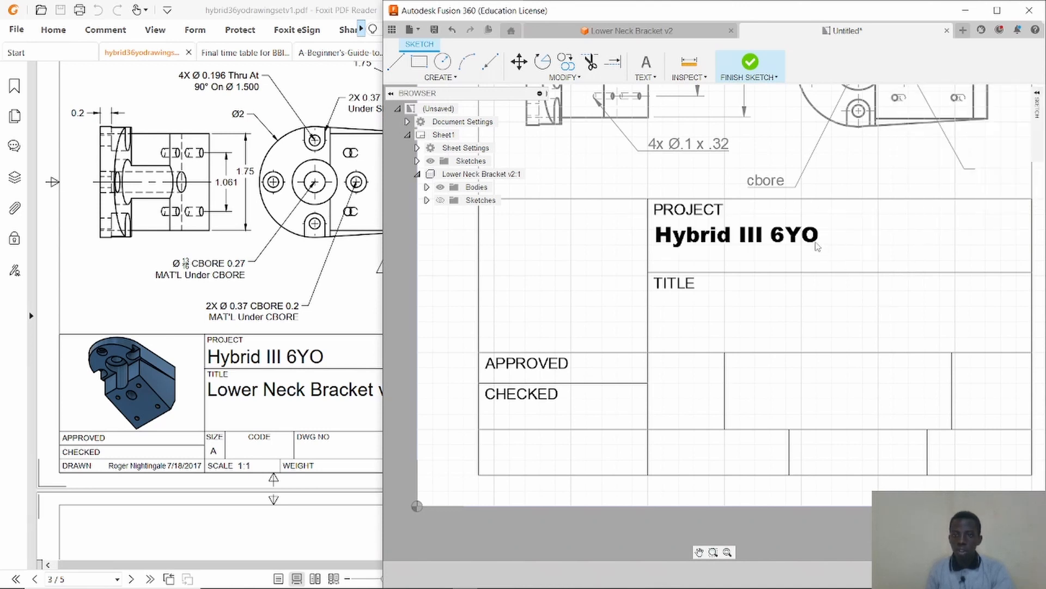
Nudge the Hybrid III 6YO text slightly within the PROJECT cell and finish the sketch.
drag(806, 238, 808, 240)
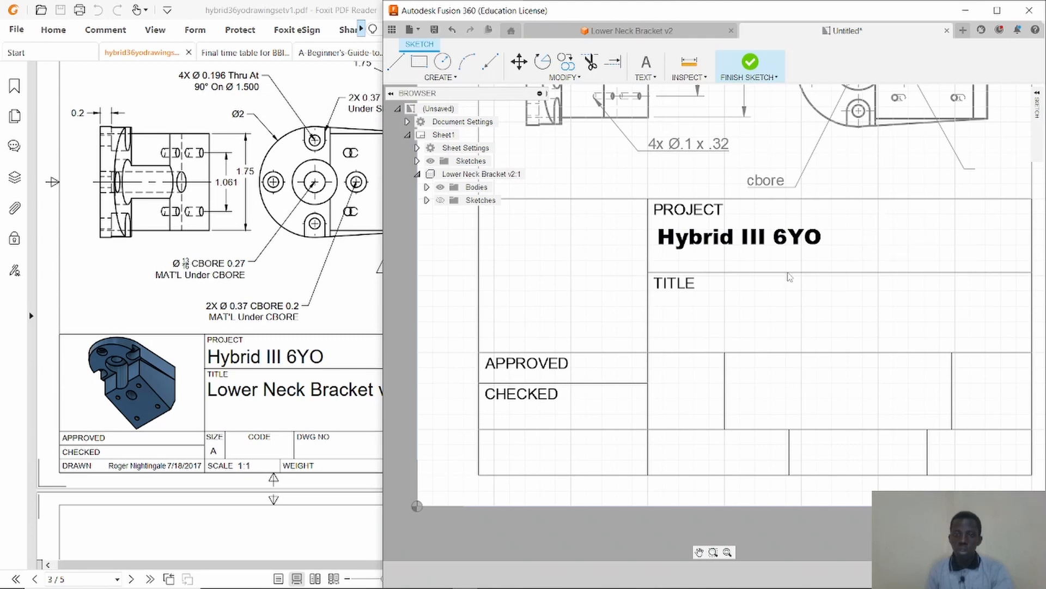
scroll(623, 371, down, 5)
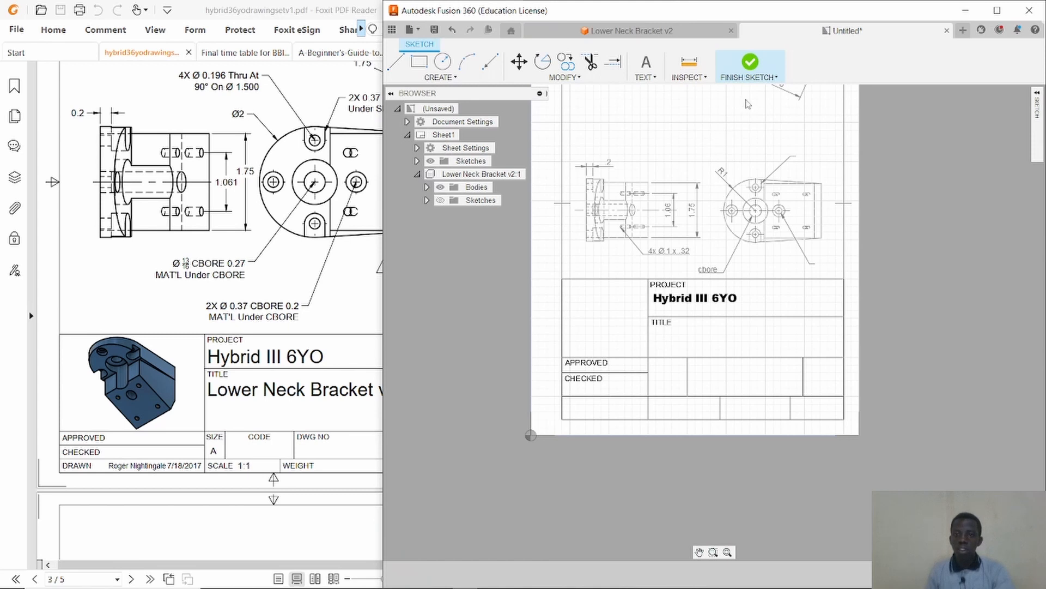
click(750, 63)
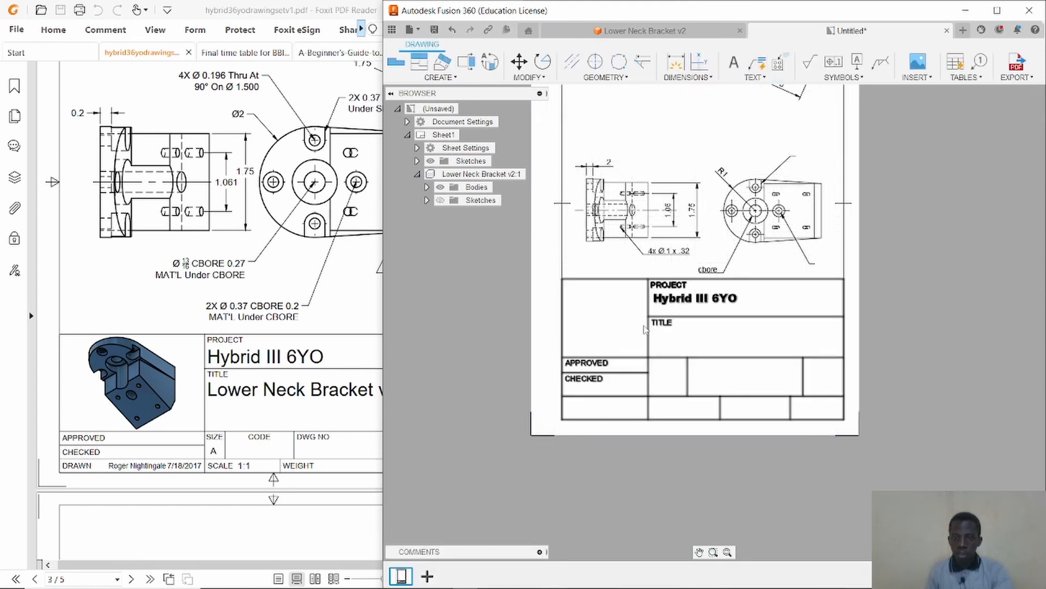
Add a text box in the TITLE cell of the title block reading Lower Neck Bracket v5.
scroll(662, 365, up, 5)
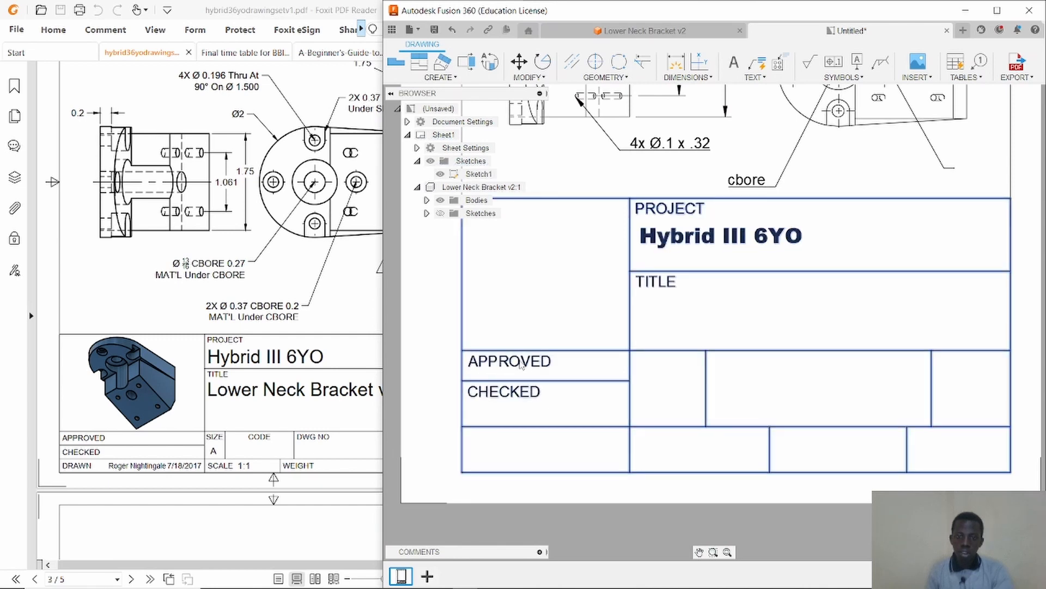
scroll(553, 380, down, 3)
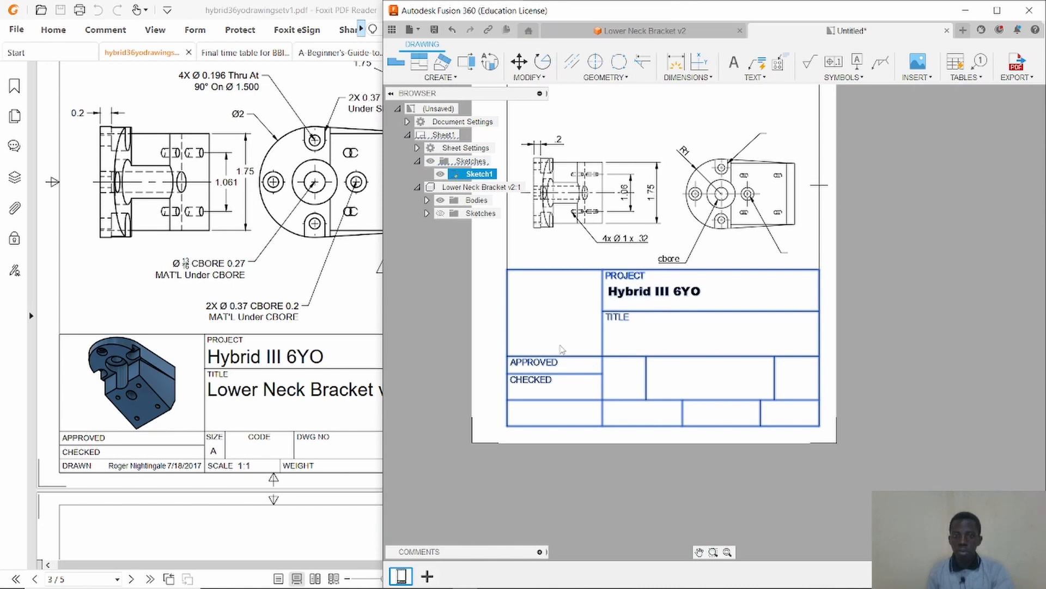
click(996, 300)
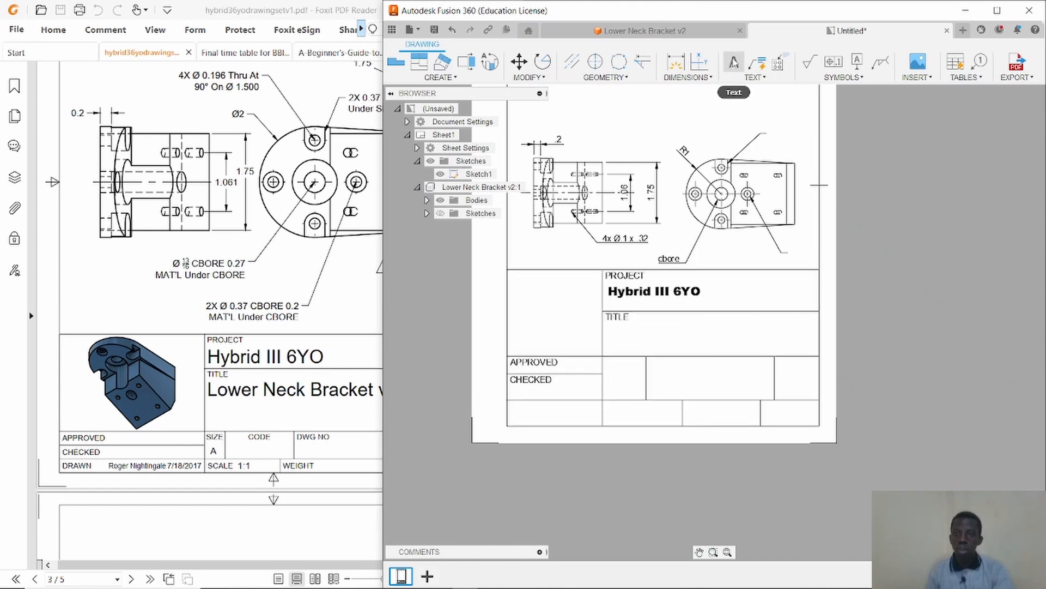
click(734, 63)
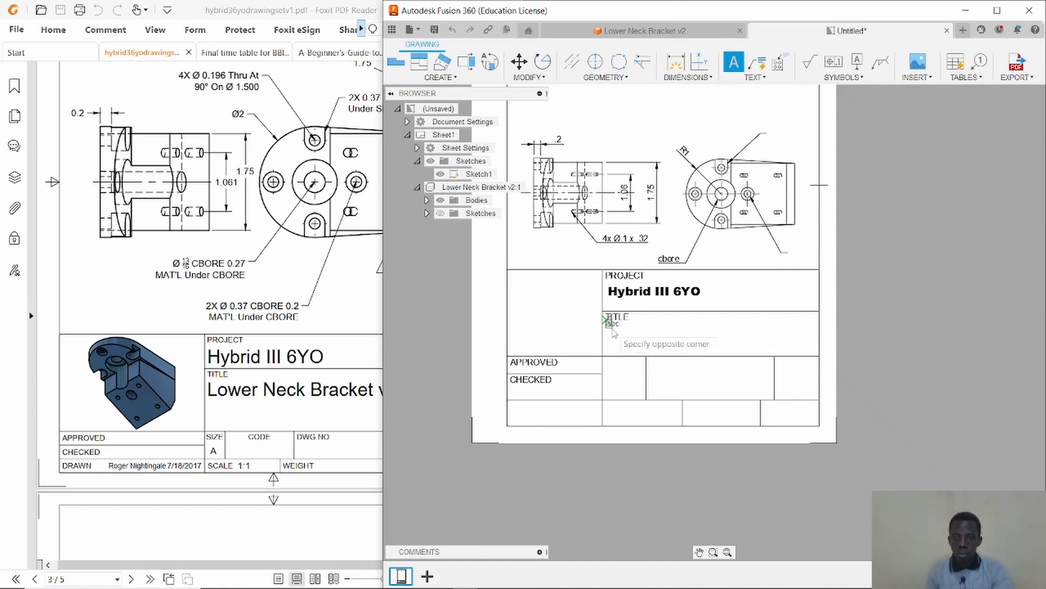
click(605, 320)
click(759, 355)
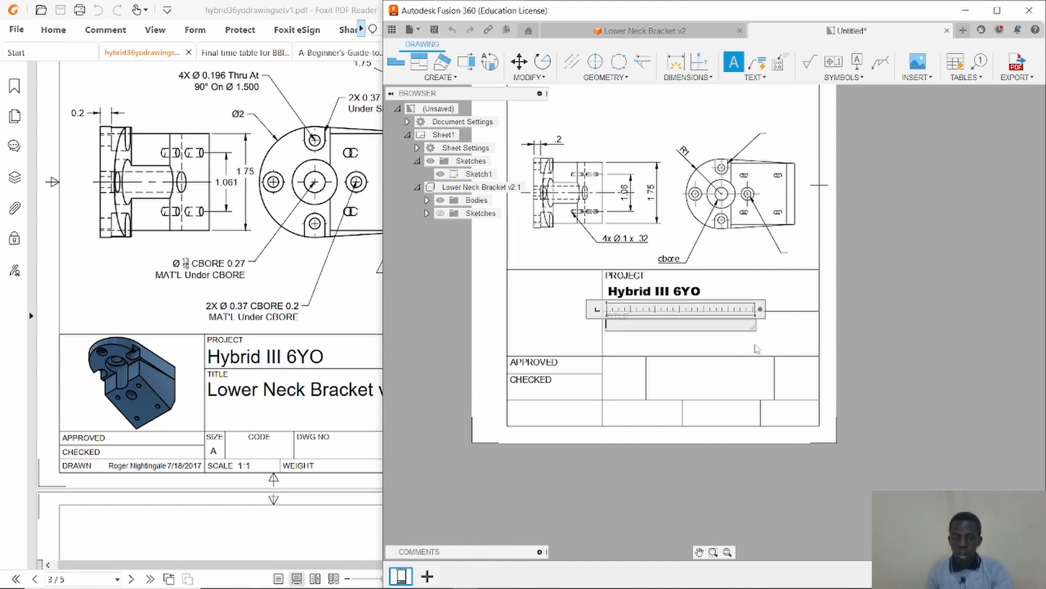
text(Lower Neck)
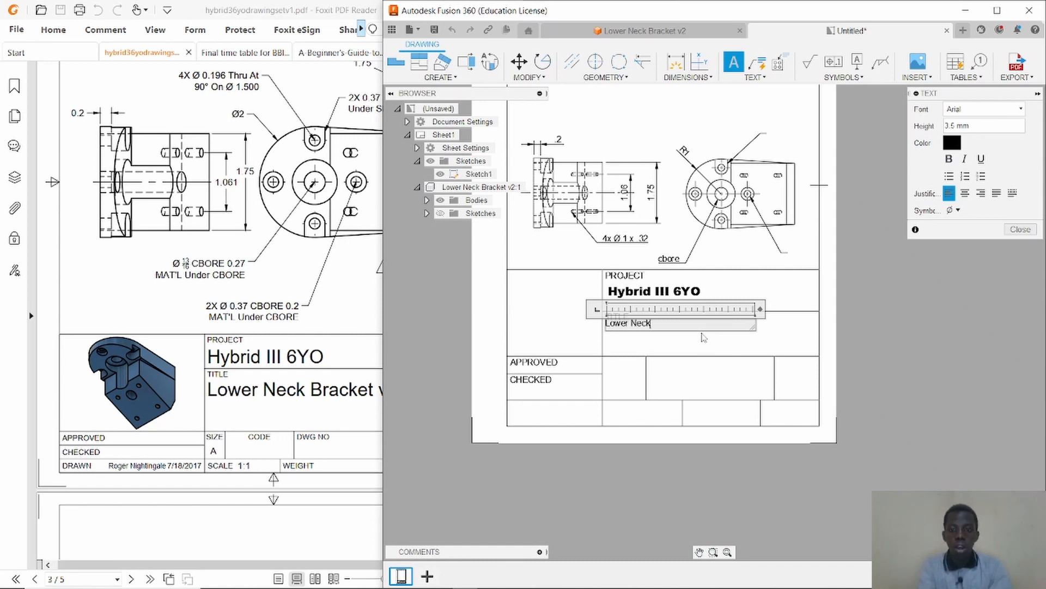
text(Bracket)
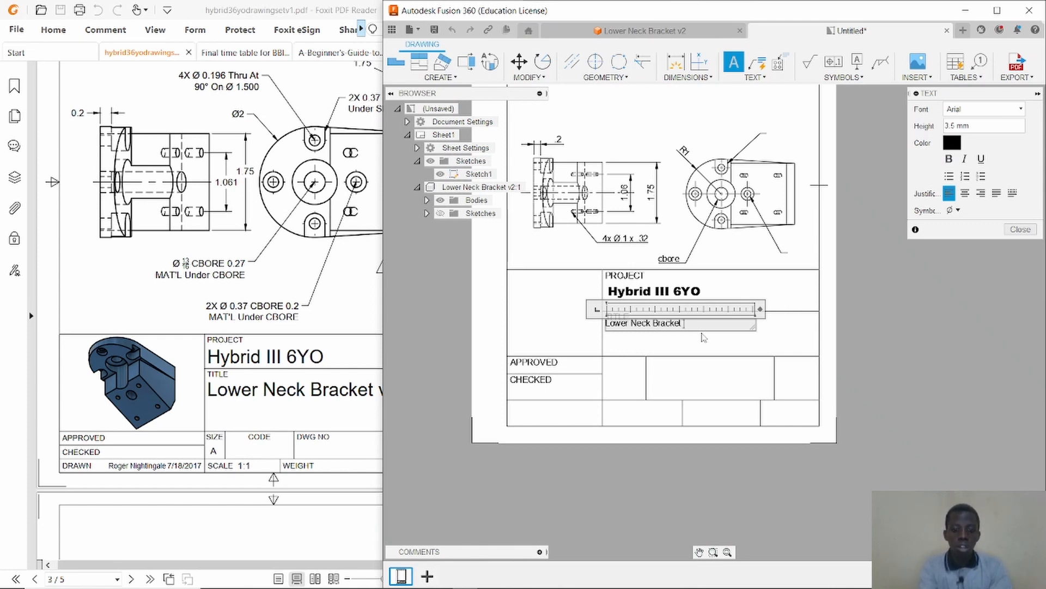
text( v5)
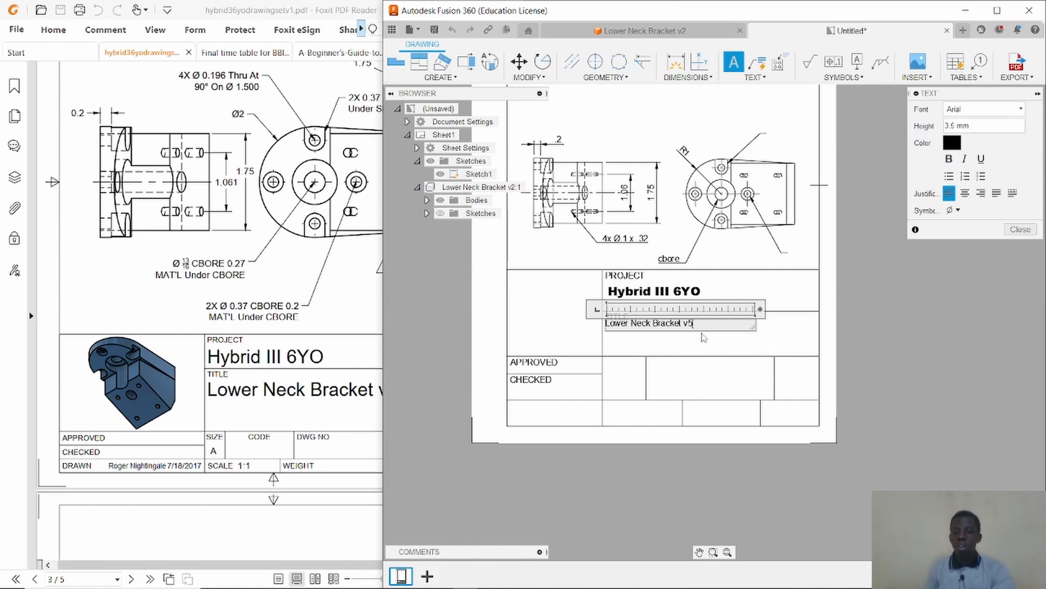
Format the Lower Neck Bracket v5 text as bold, 5 mm high, in Artifakt Element Black font.
key(ctrl+a)
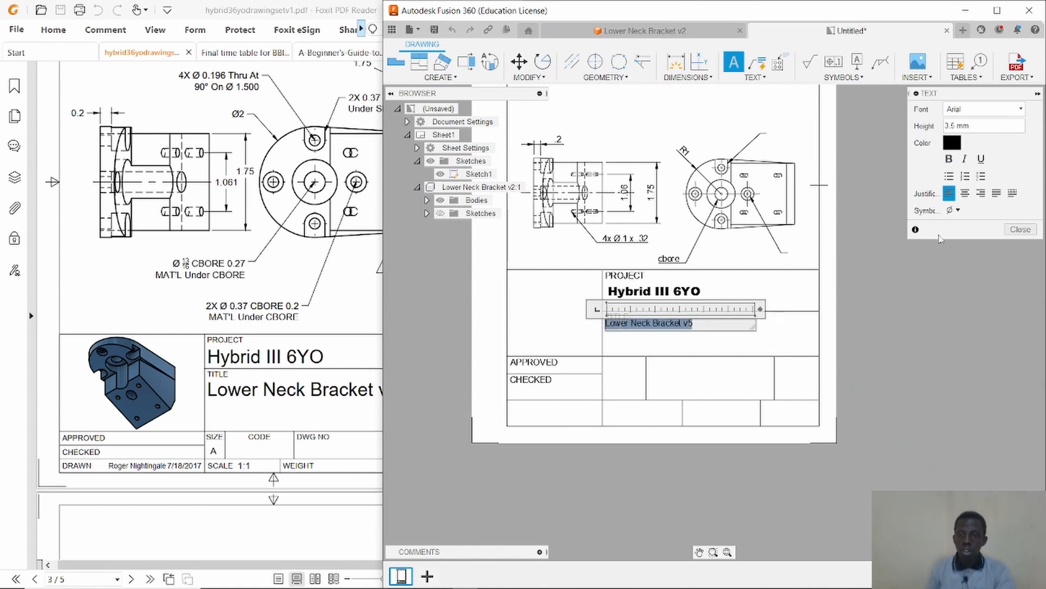
click(949, 159)
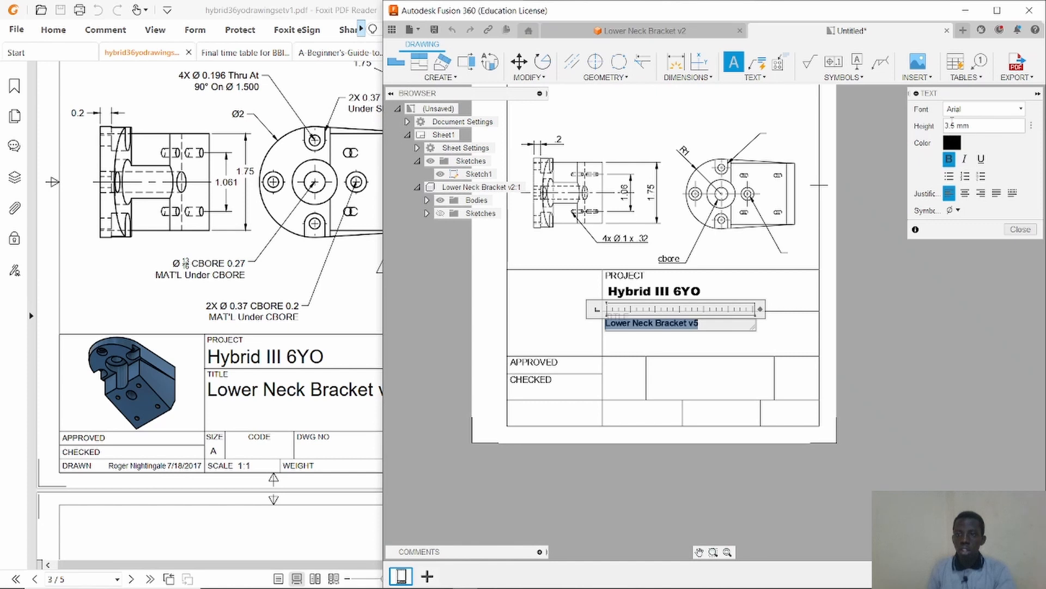
click(951, 126)
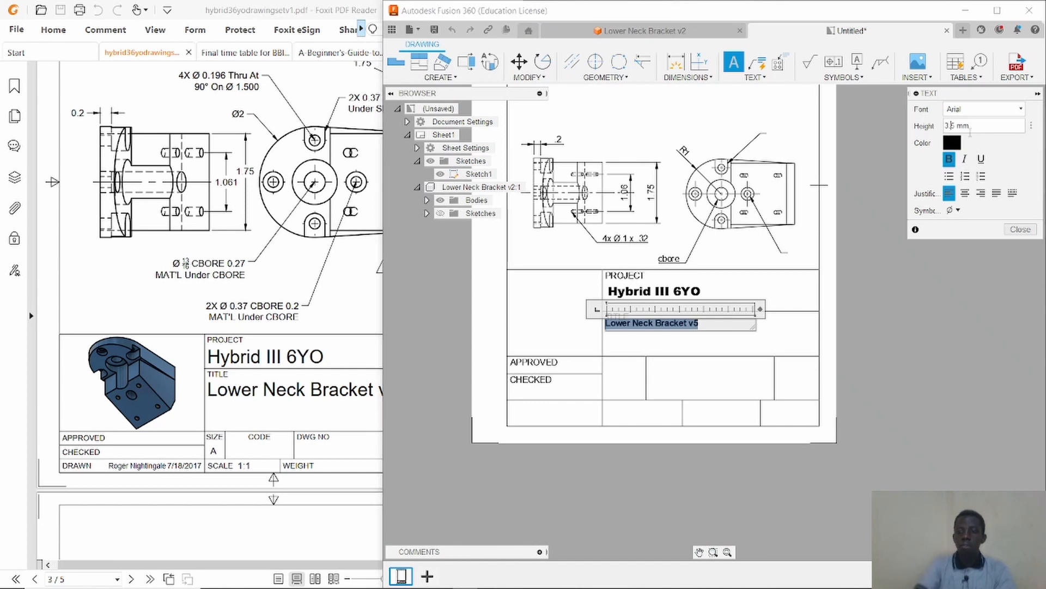
key(BackSpace)
key(BackSpace)
key(Return)
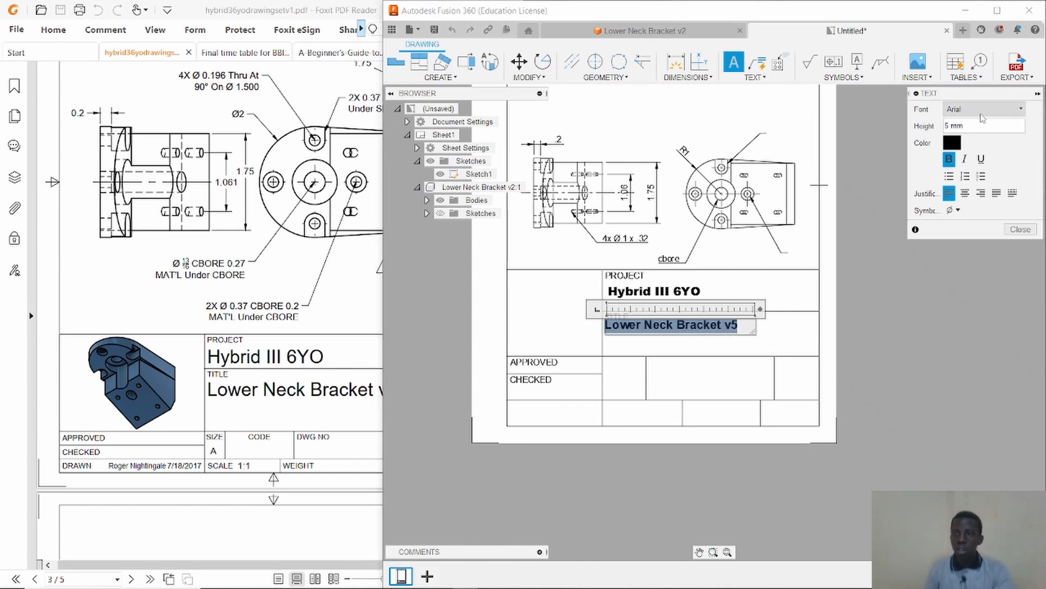
click(982, 109)
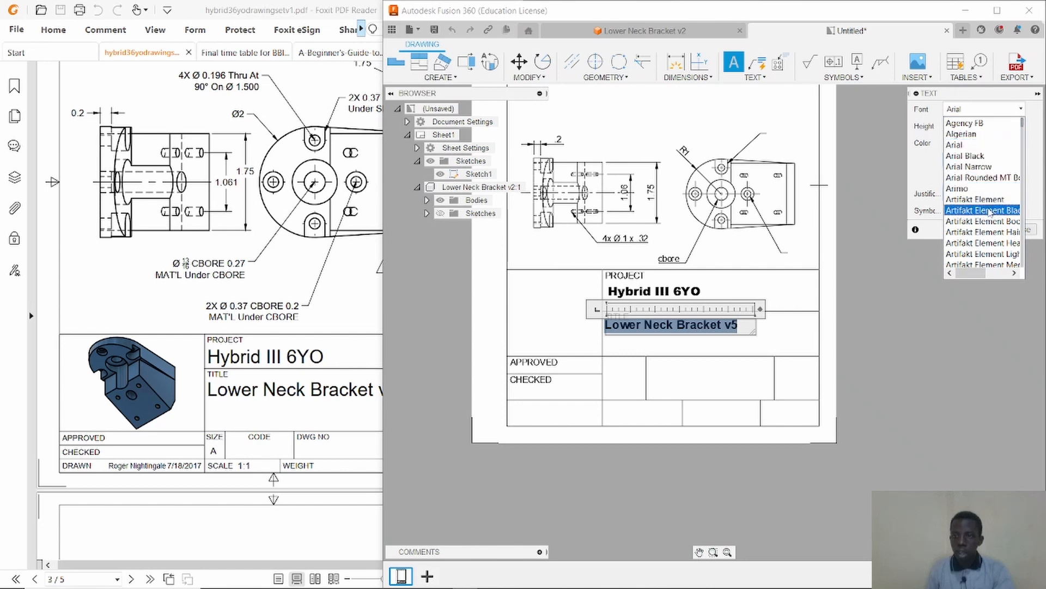
click(978, 216)
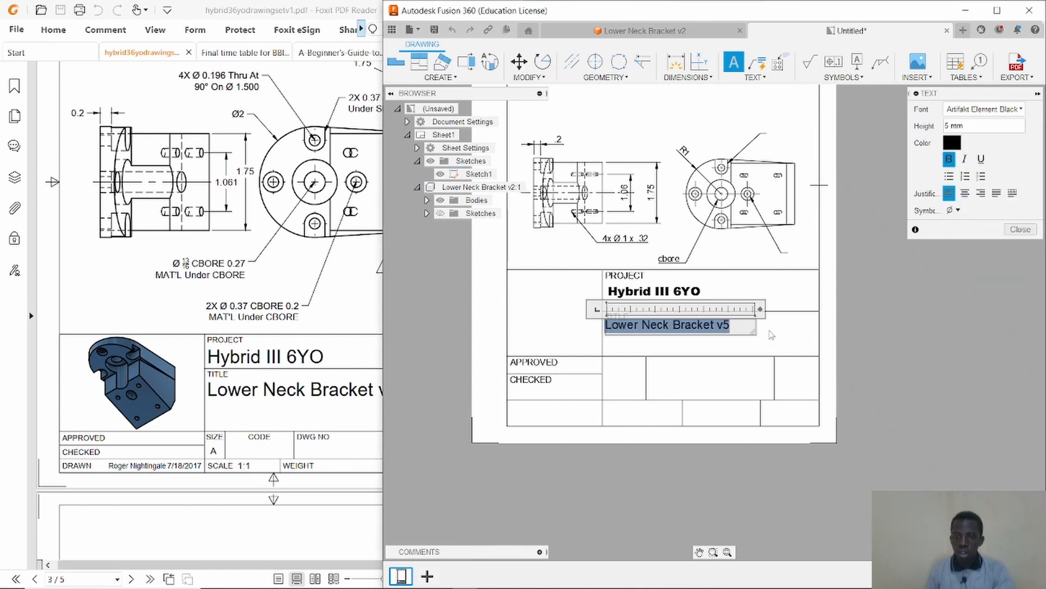
click(769, 330)
Move the Lower Neck Bracket v5 text slightly lower within the TITLE cell.
click(683, 327)
click(685, 326)
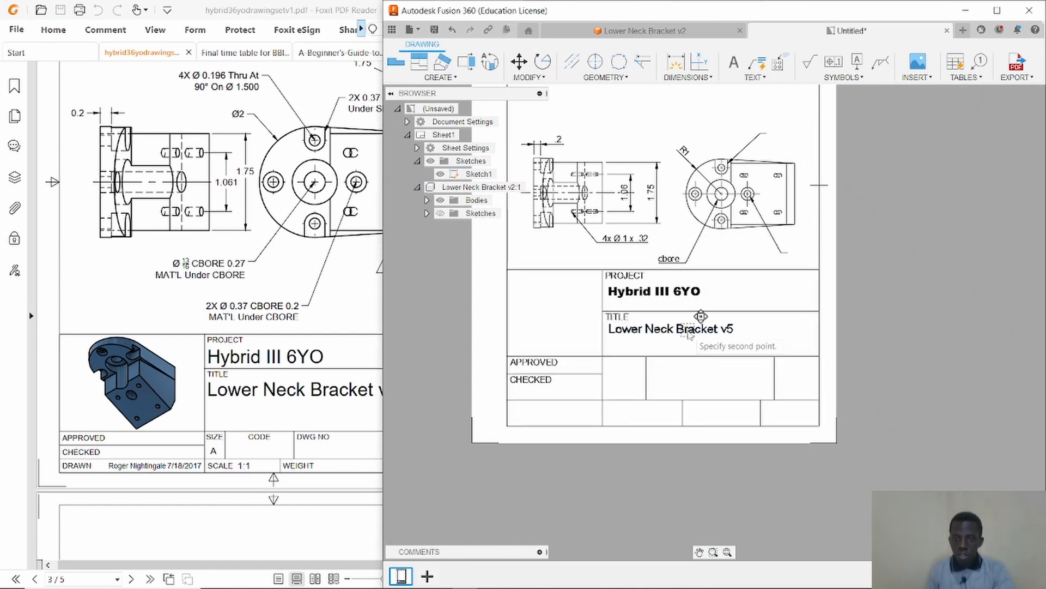
click(689, 335)
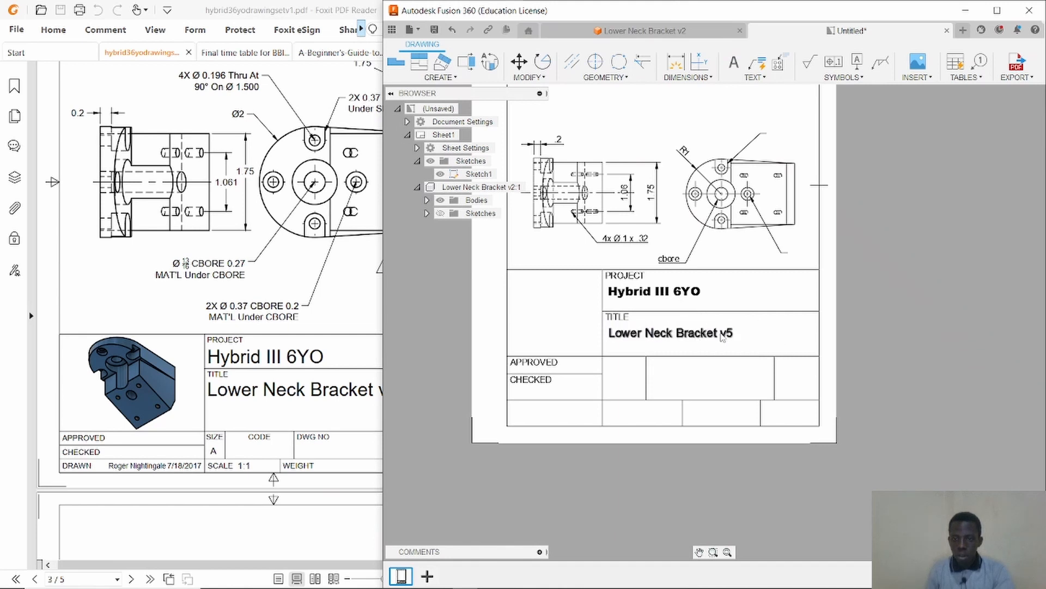
click(763, 329)
click(766, 329)
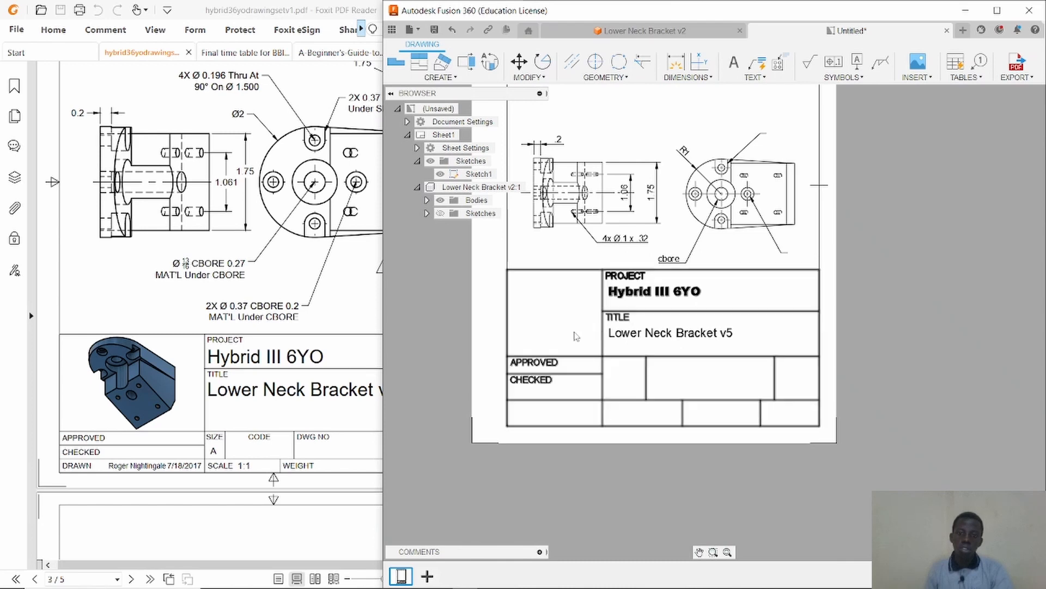
Pan and zoom out to examine the whole drawing sheet with the completed title block.
scroll(688, 326, up, 2)
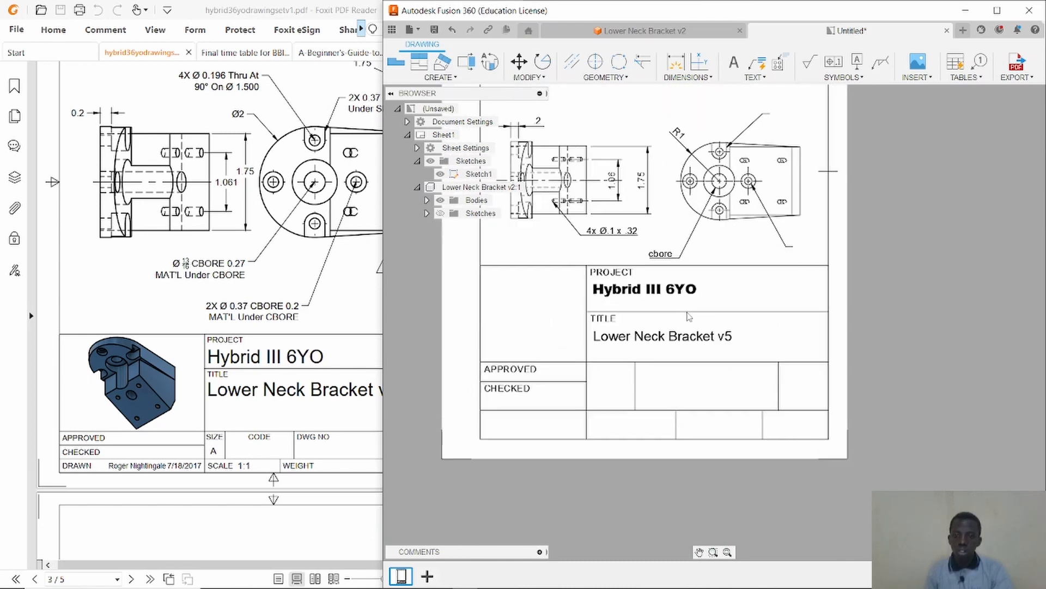
scroll(688, 316, down, 2)
click(645, 122)
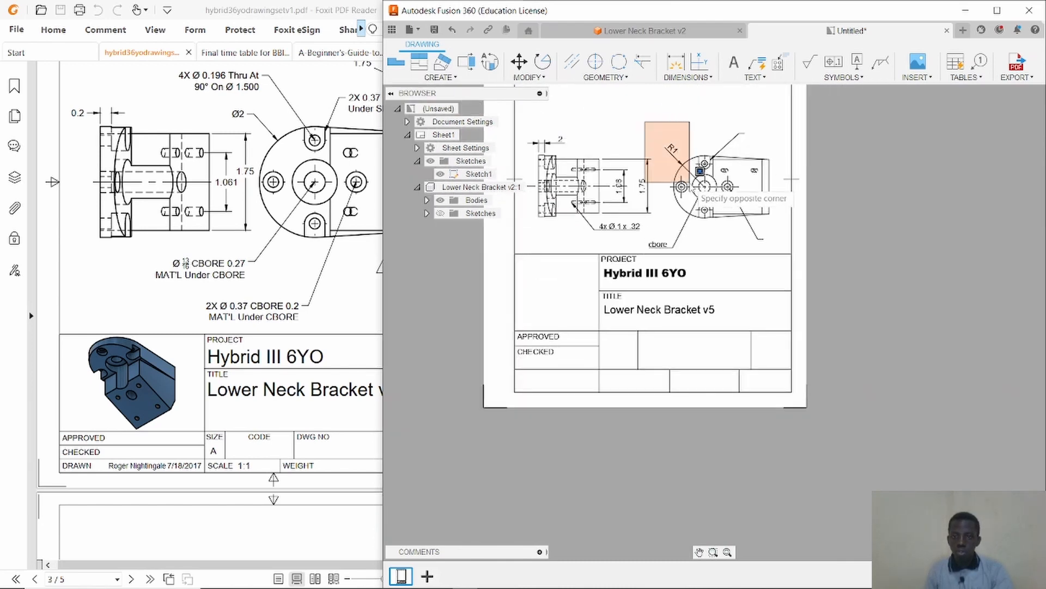
click(691, 187)
click(699, 552)
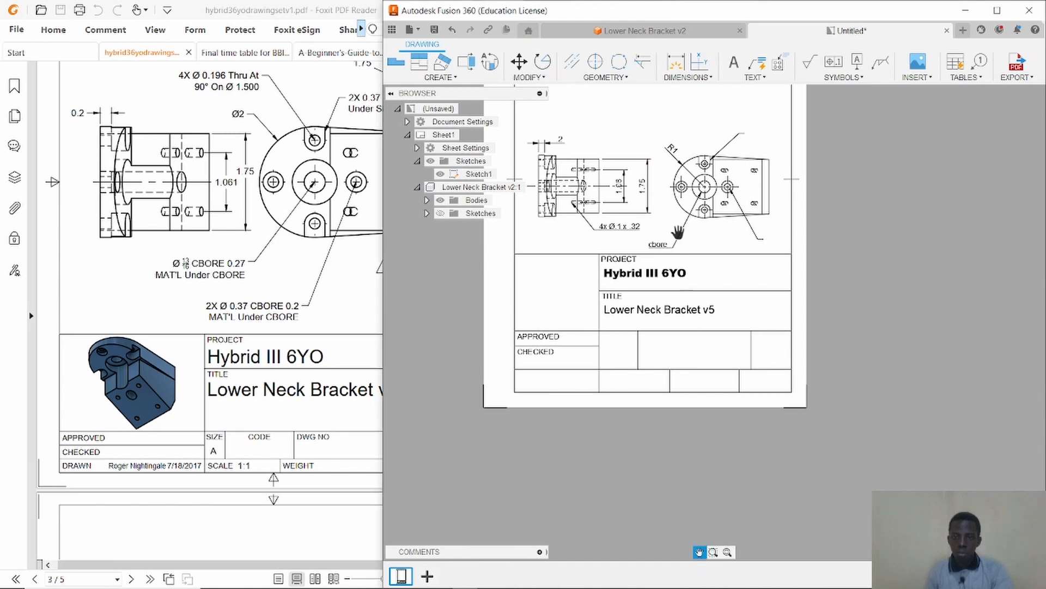
drag(670, 225, 733, 358)
scroll(733, 356, down, 2)
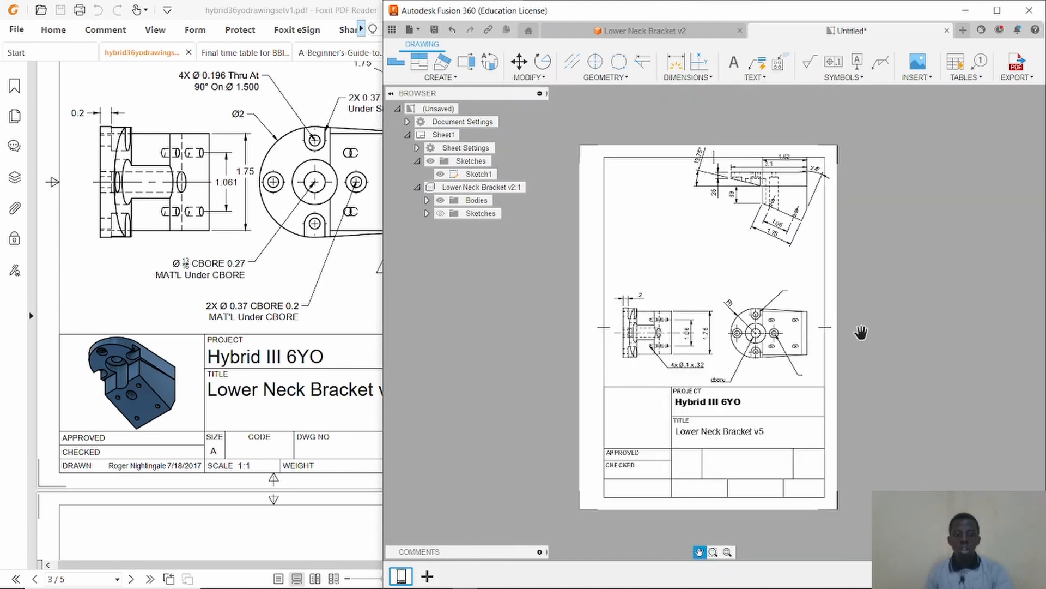
key(Escape)
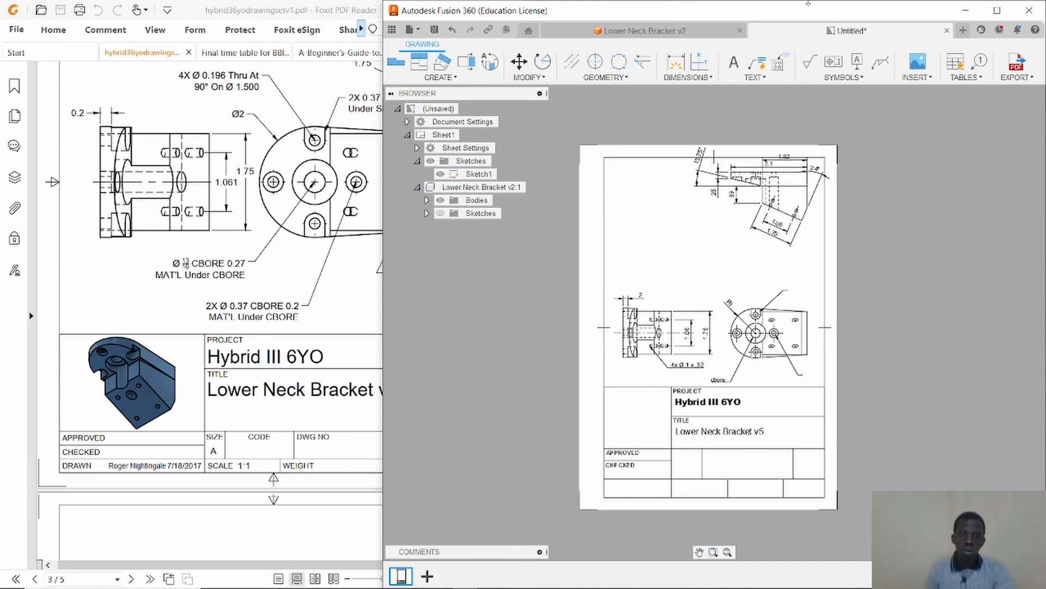
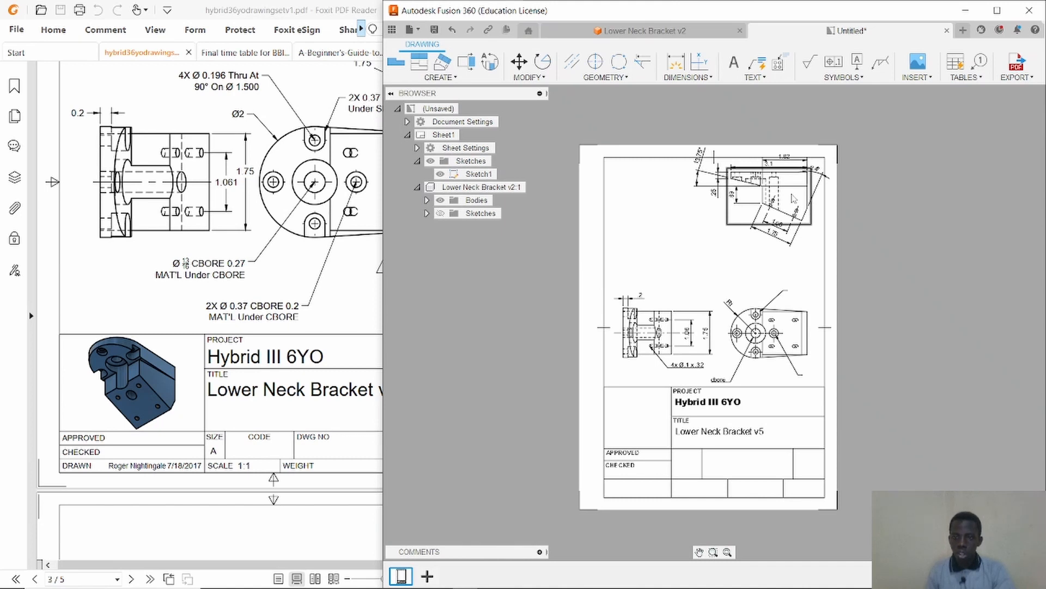
Create a projected isometric view from the angled top view and move it into the title block's empty picture cell.
right_click(793, 199)
click(829, 212)
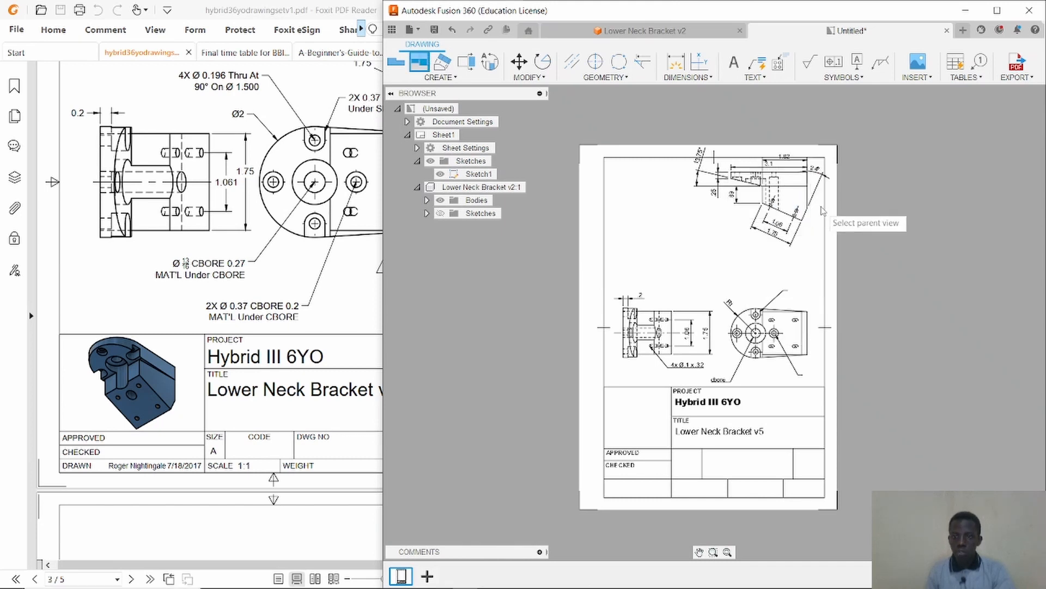
click(793, 198)
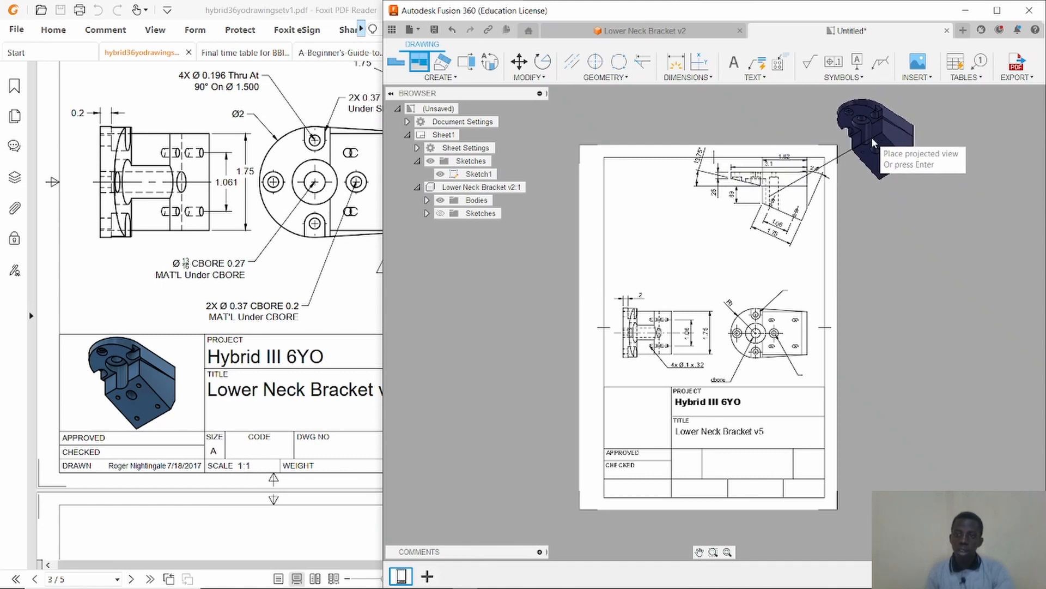
right_click(876, 140)
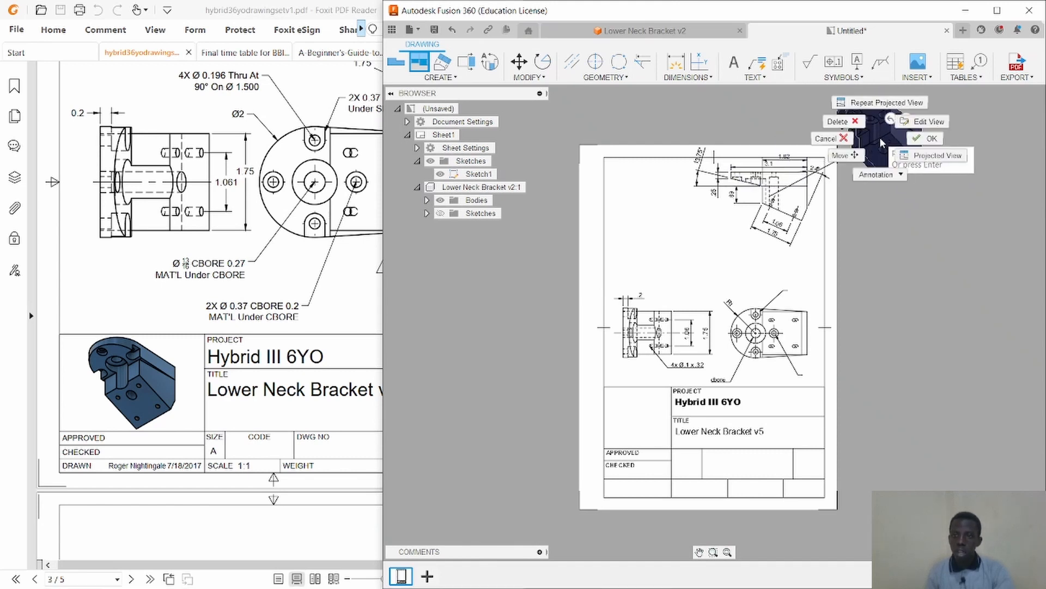
click(927, 138)
drag(888, 132, 671, 402)
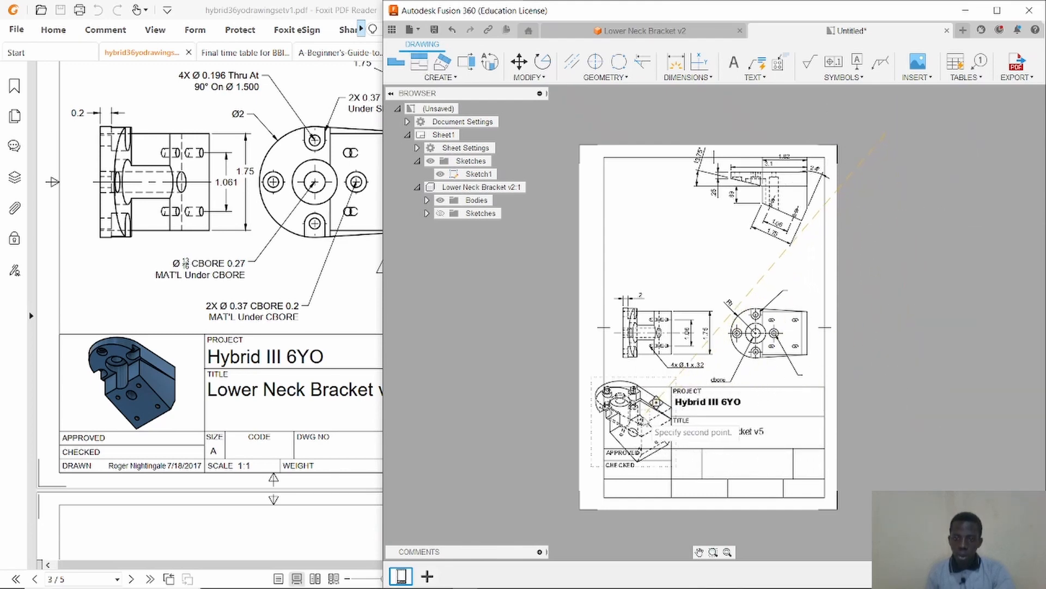
click(657, 420)
Edit the isometric view in the title block, setting its scale to 12:1 and its style to Shaded.
scroll(656, 421, up, 4)
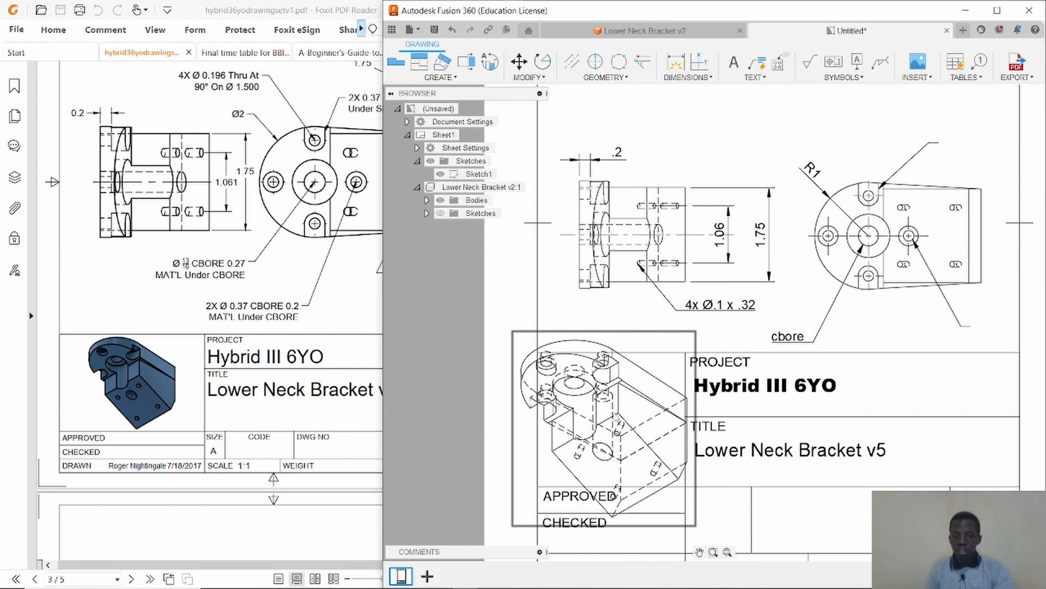
click(615, 414)
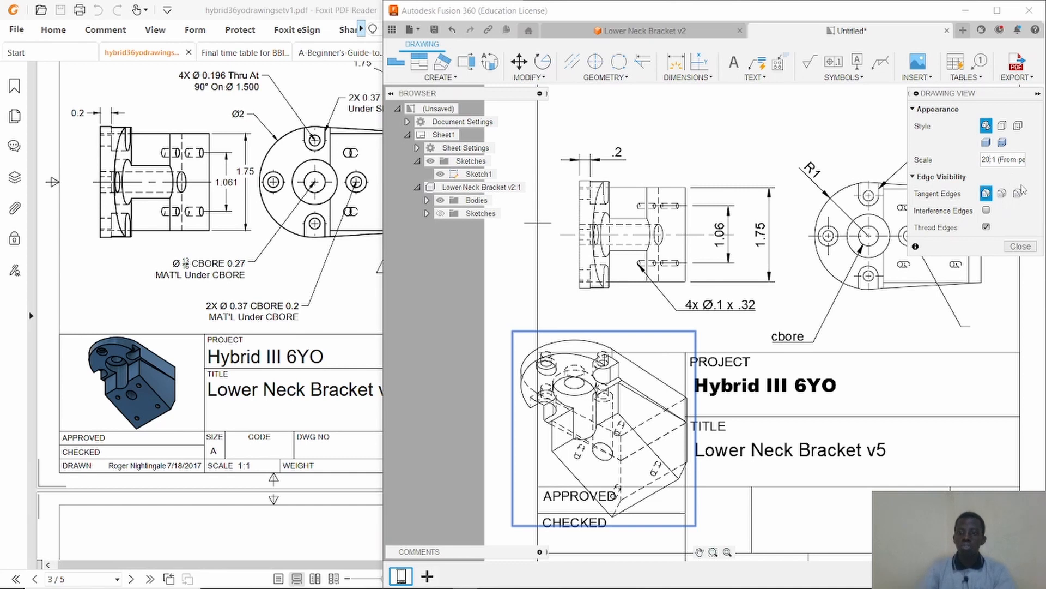
key(Return)
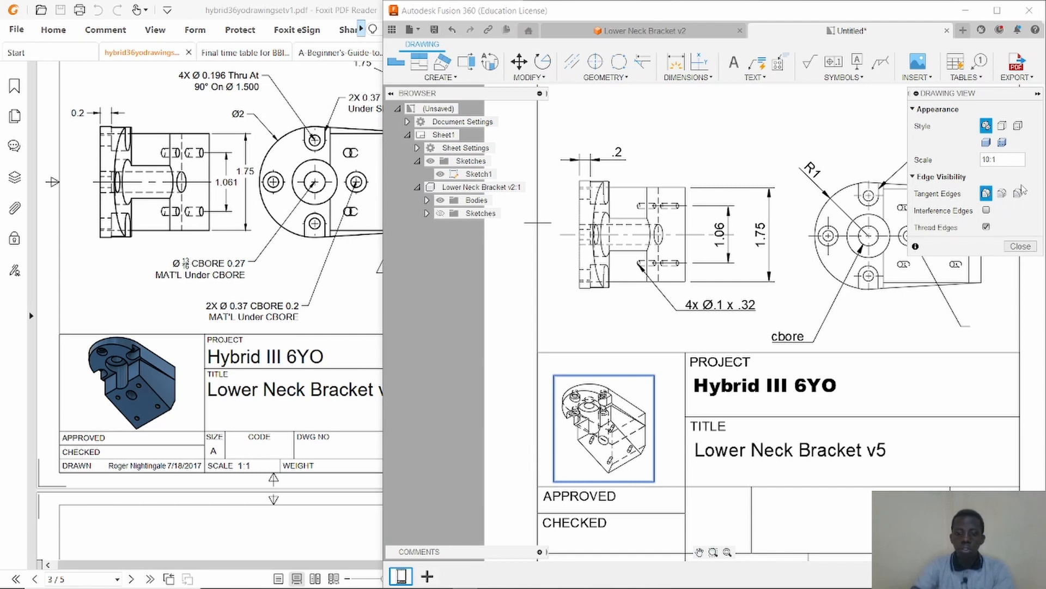
key(Return)
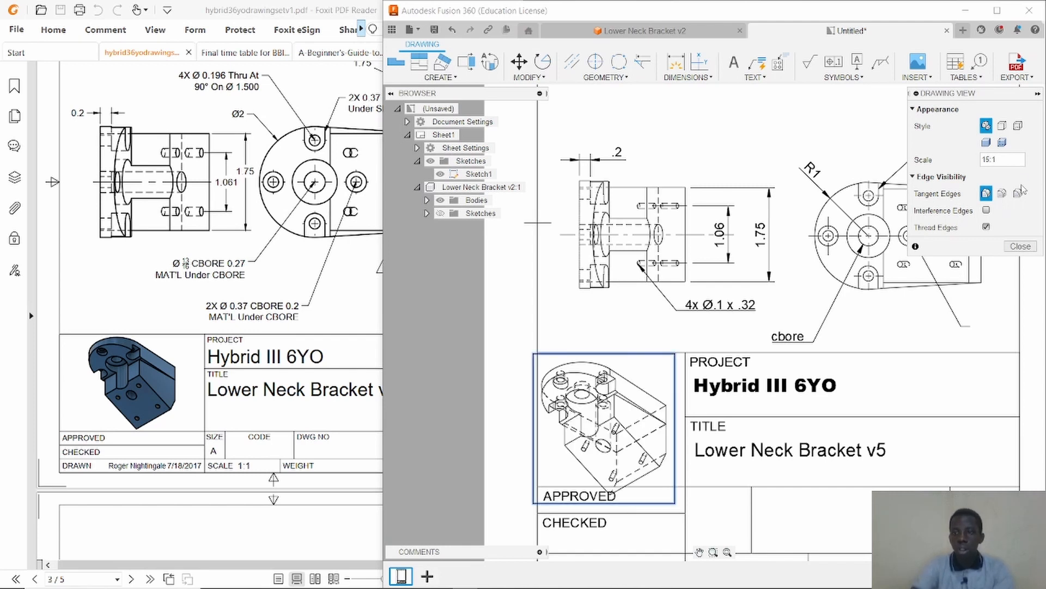
text(2)
key(Return)
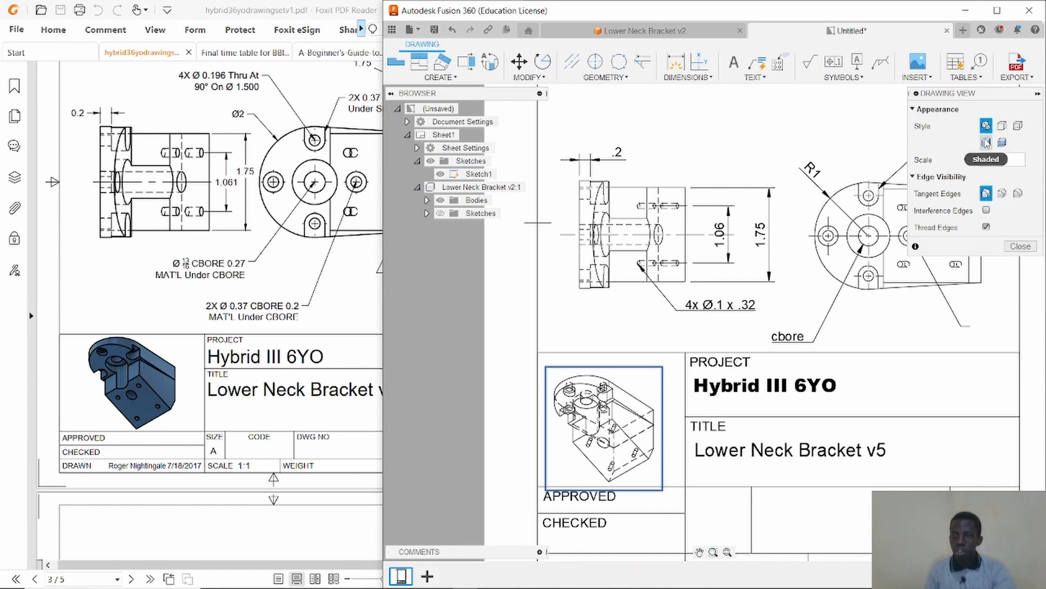
click(987, 143)
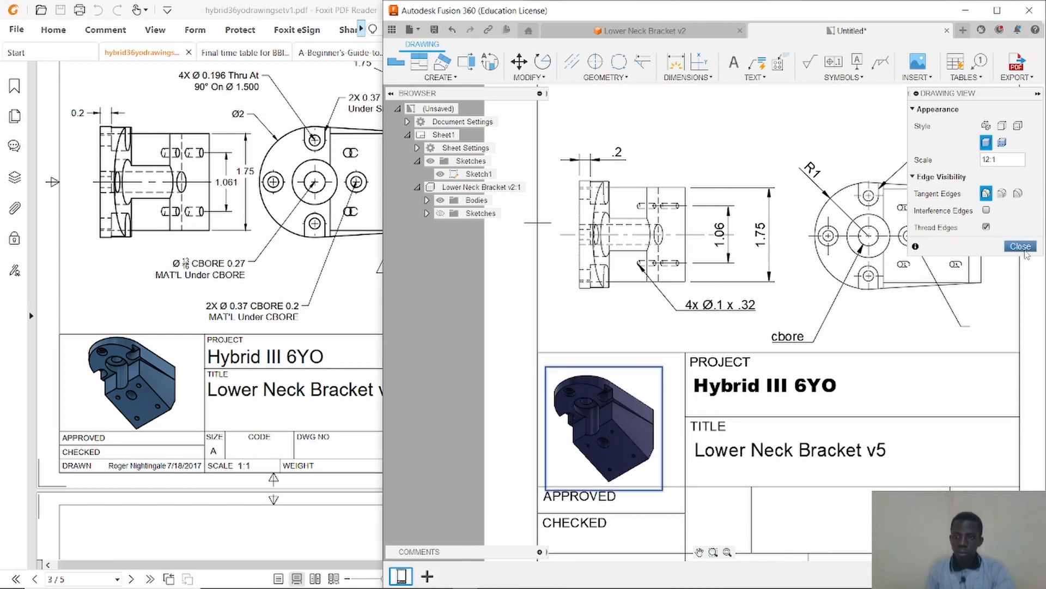
click(1020, 246)
Zoom and pan over the drawing sheet to review the isometric view in the title block.
scroll(729, 377, down, 5)
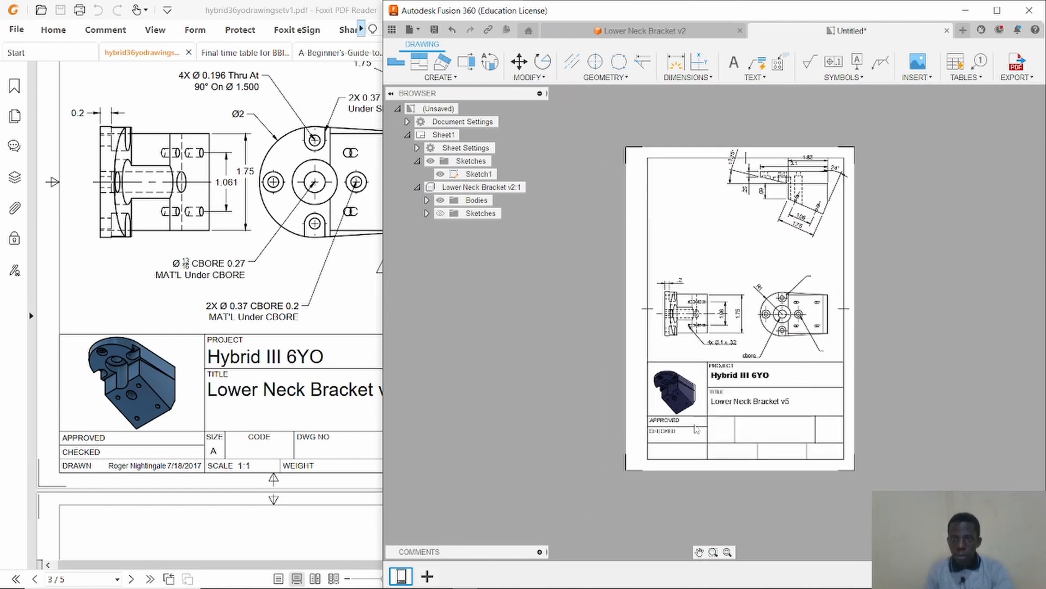
scroll(797, 250, up, 4)
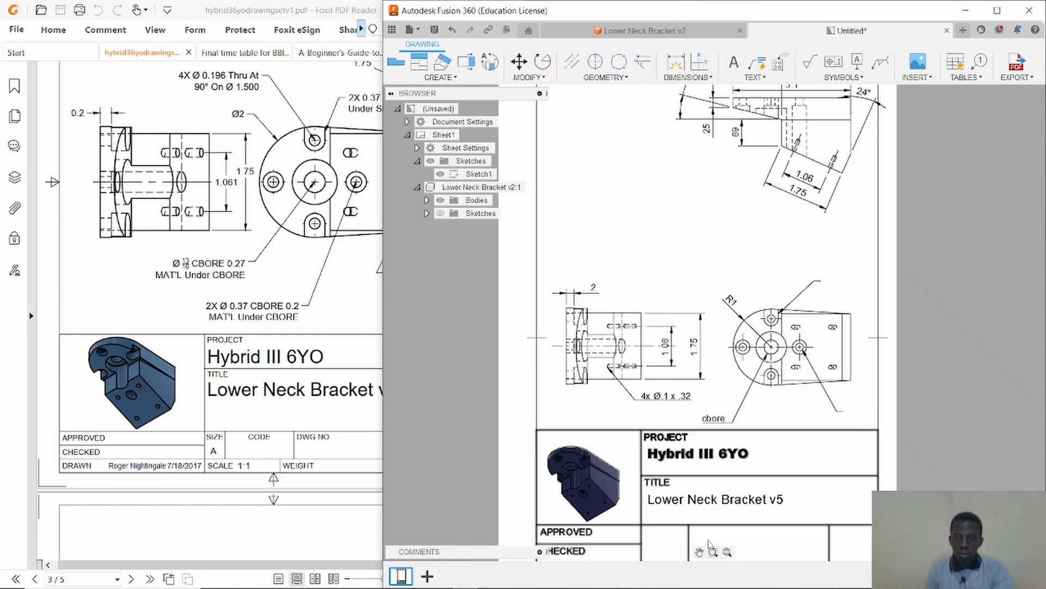
drag(662, 281, 680, 218)
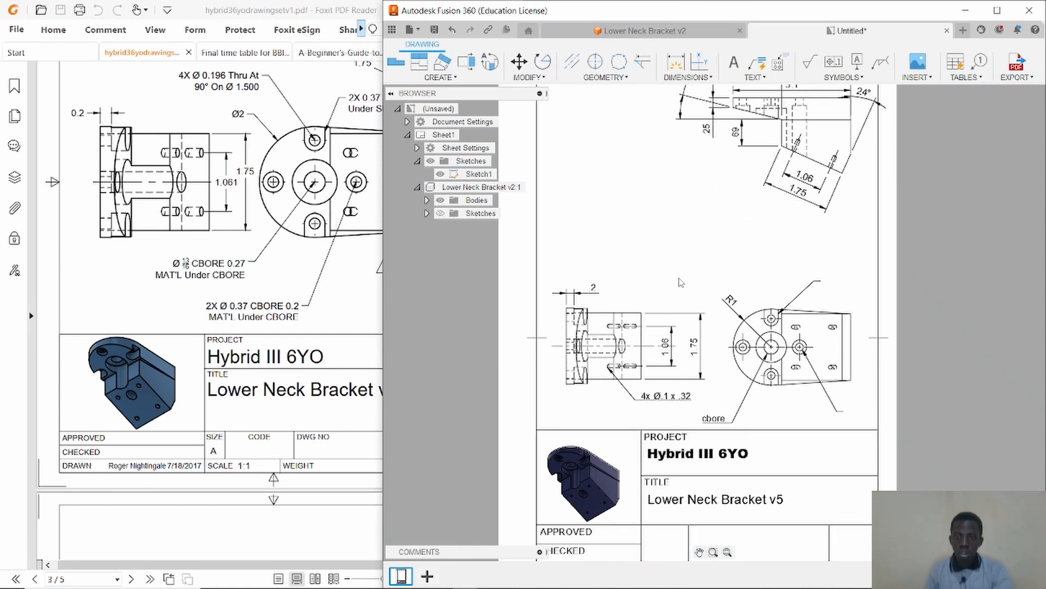
scroll(681, 283, down, 2)
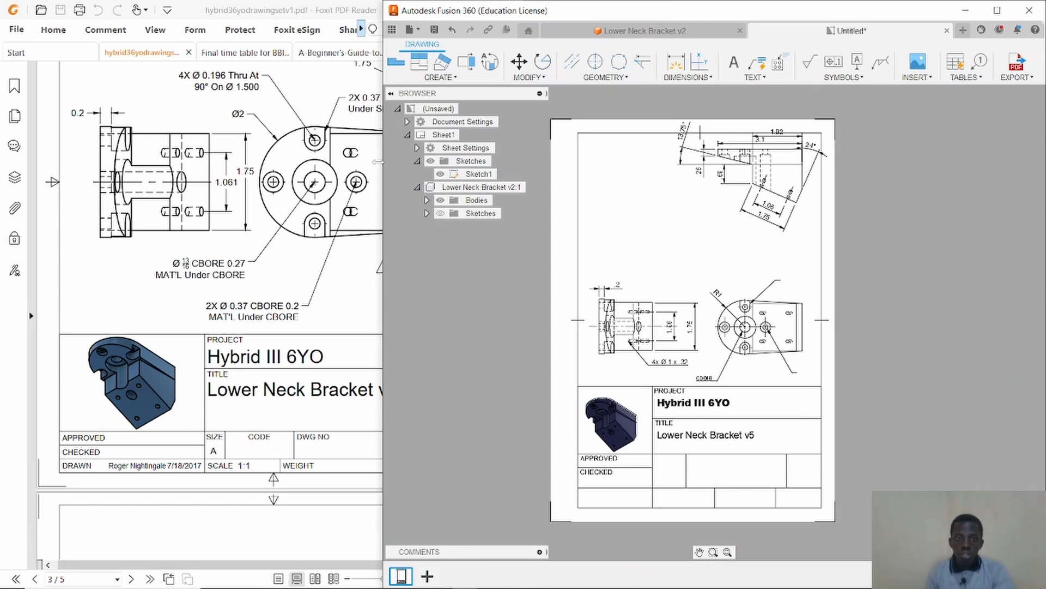
Open the BOTOM PLATE design from the project's data panel.
click(997, 11)
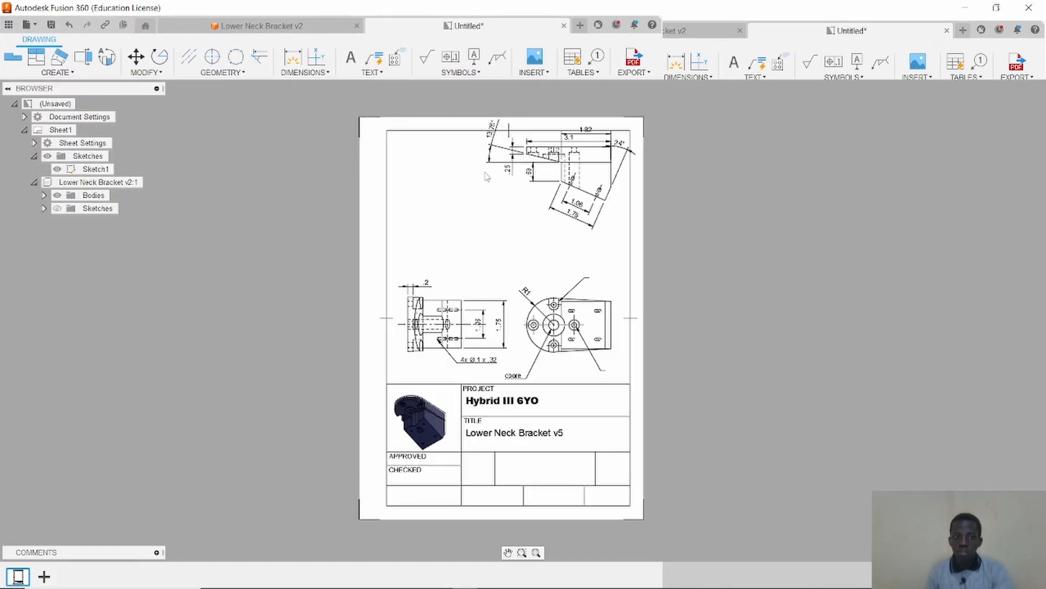
click(8, 24)
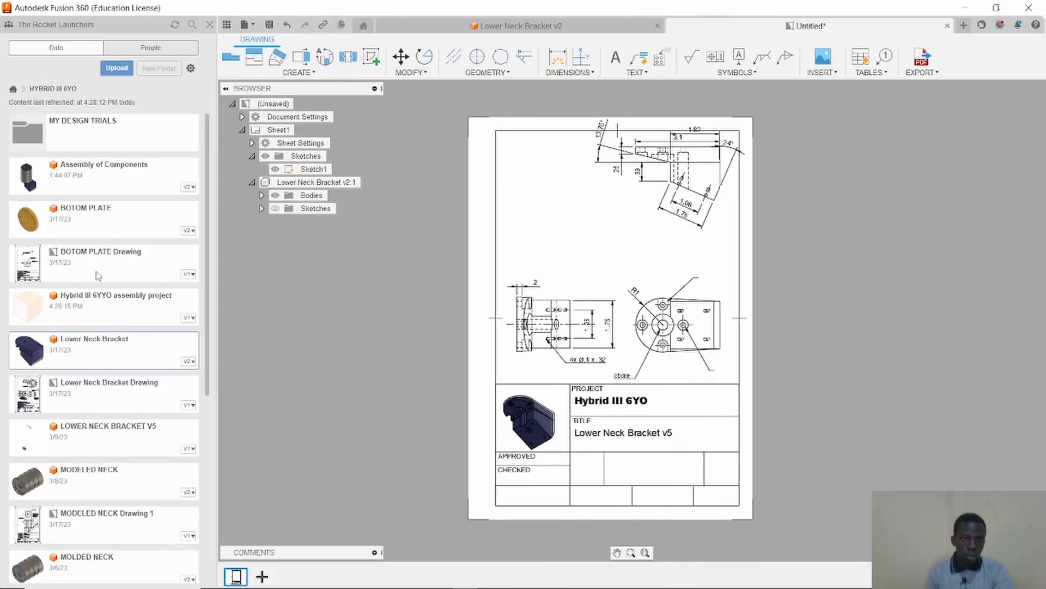
scroll(57, 211, down, 1)
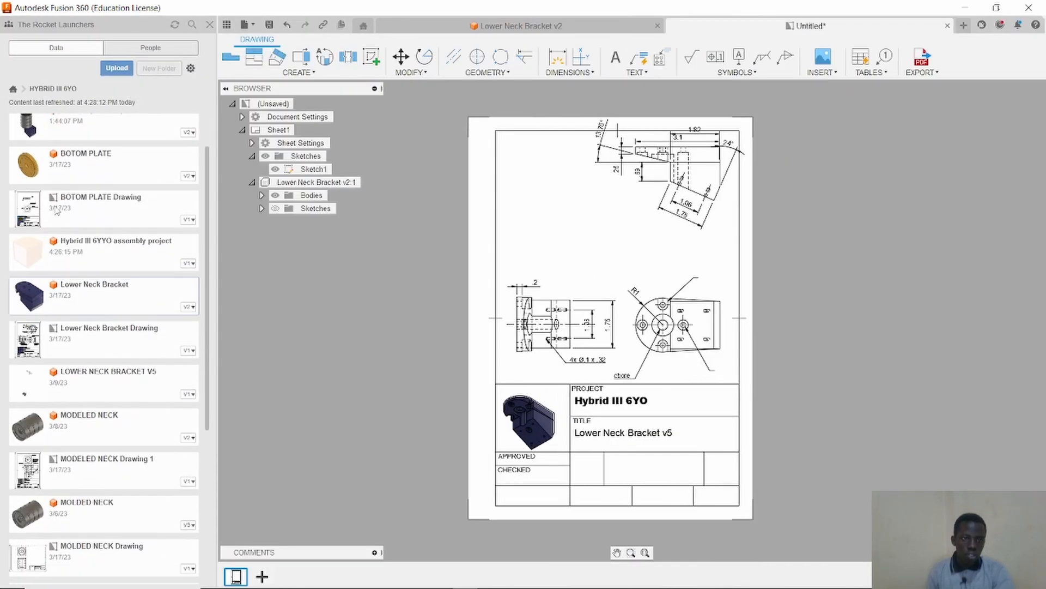
double_click(72, 163)
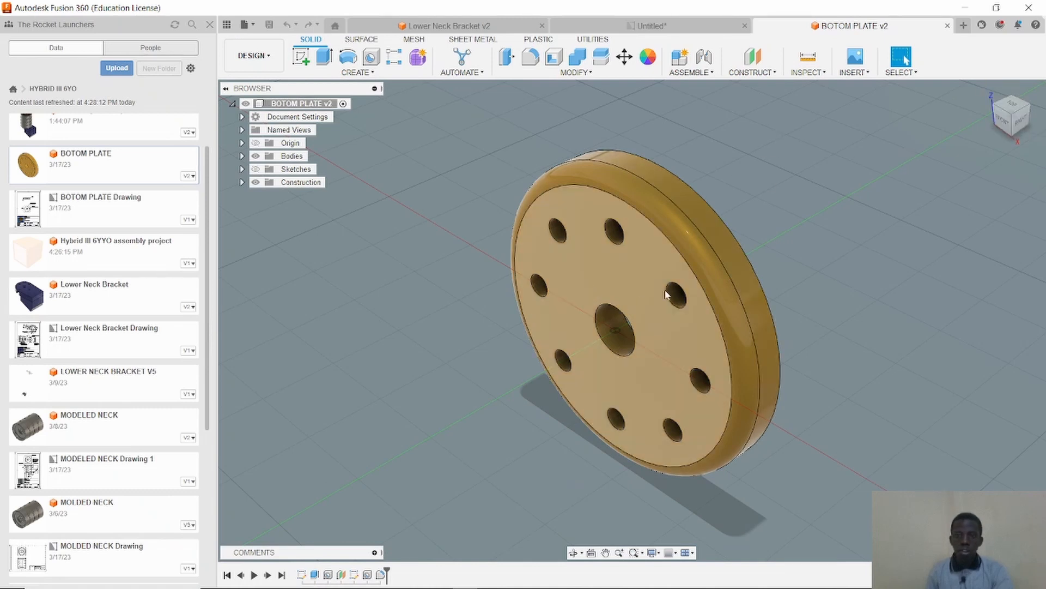
Create a new drawing of the BOTOM PLATE on an A4 (210mm x 297mm) sheet and place its front base view near the top corner.
click(265, 65)
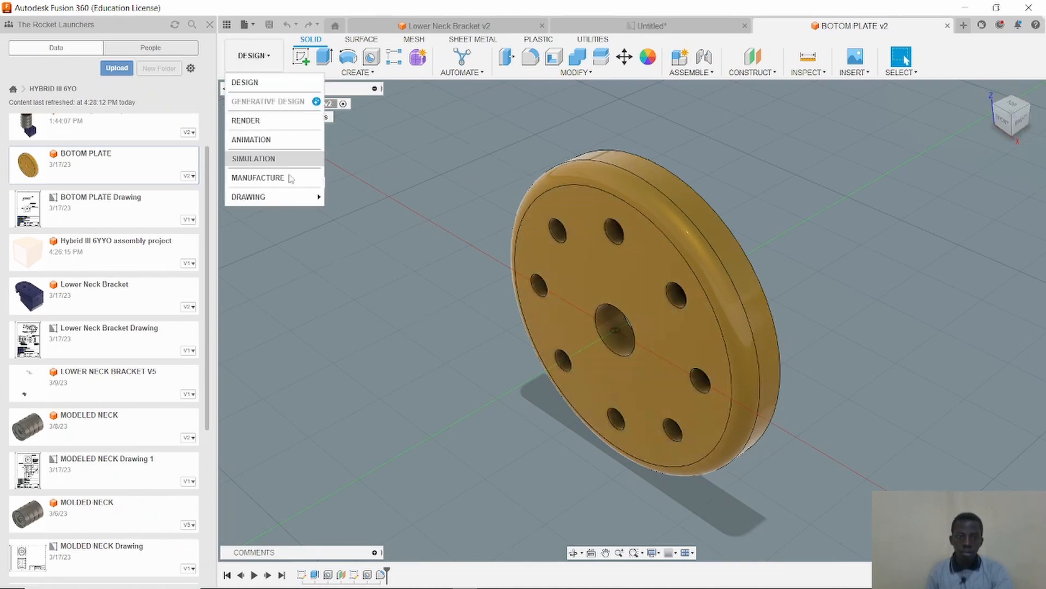
mouse_move(296, 195)
click(343, 203)
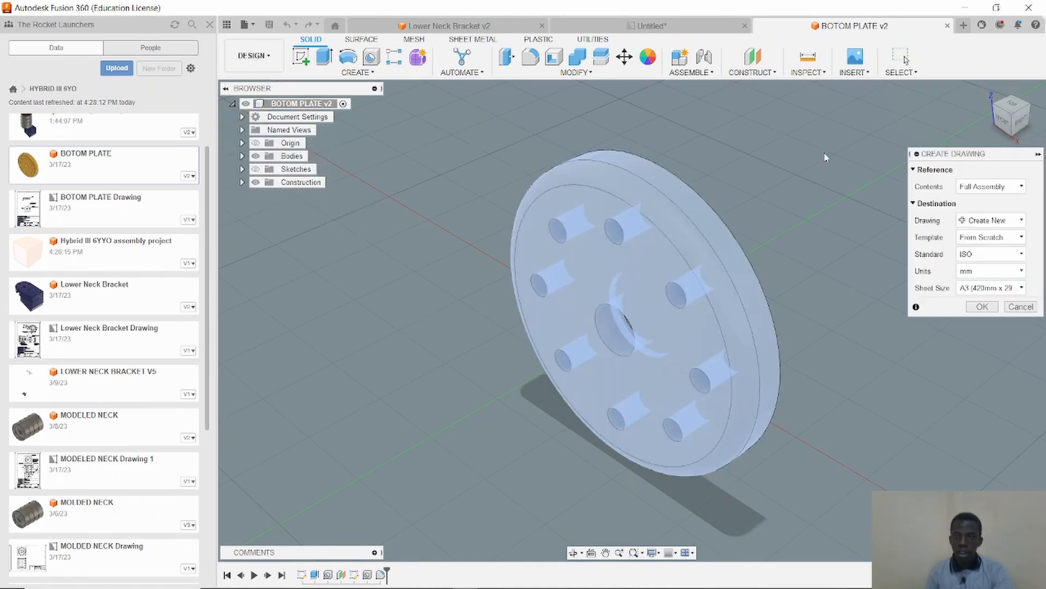
click(989, 288)
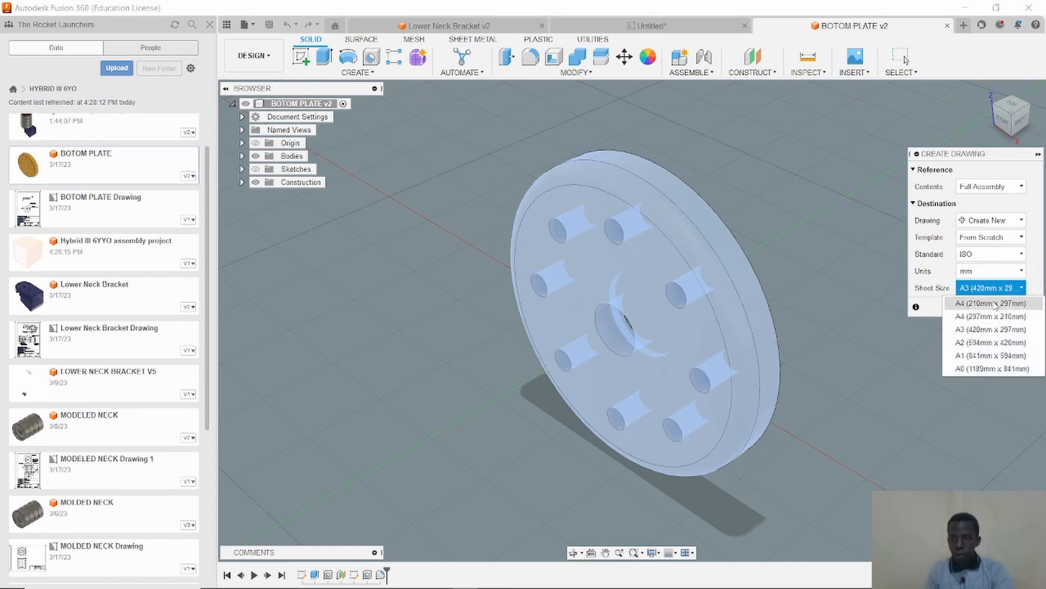
click(984, 303)
click(983, 307)
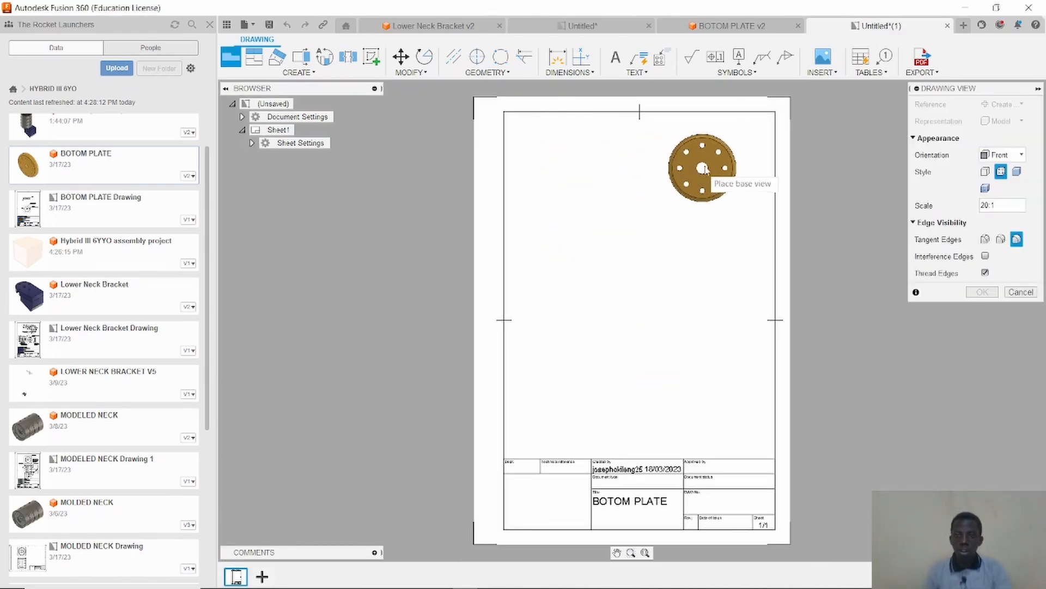
click(719, 156)
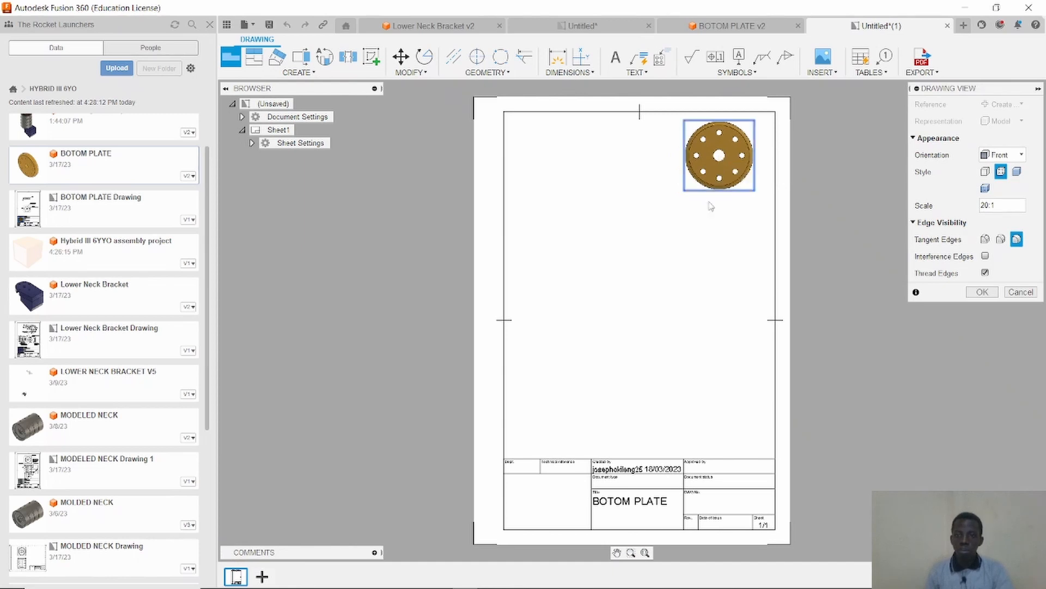
click(985, 293)
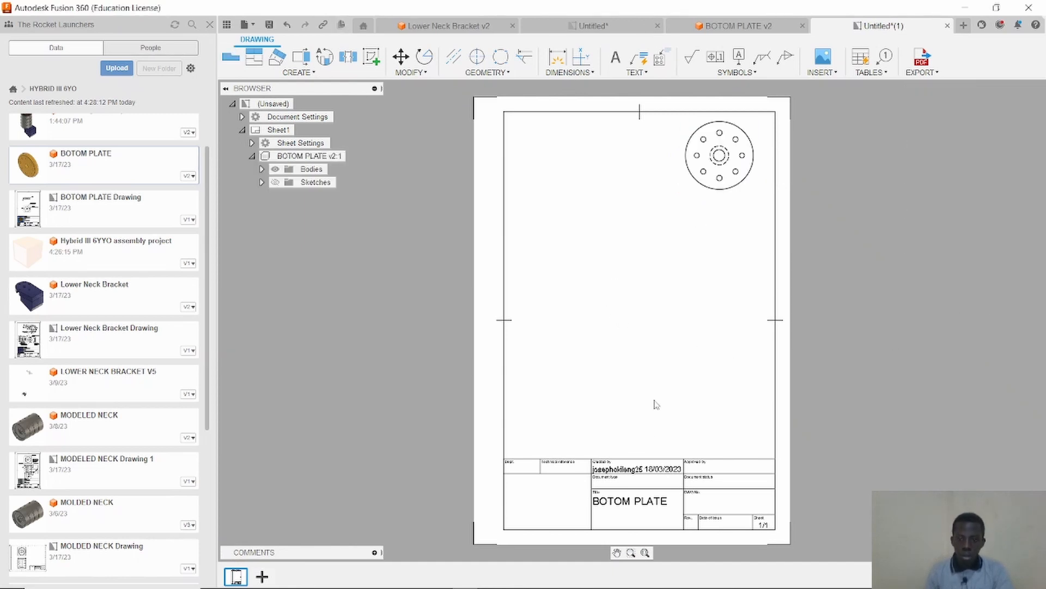
Delete the default title block from the BOTOM PLATE drawing sheet.
click(686, 480)
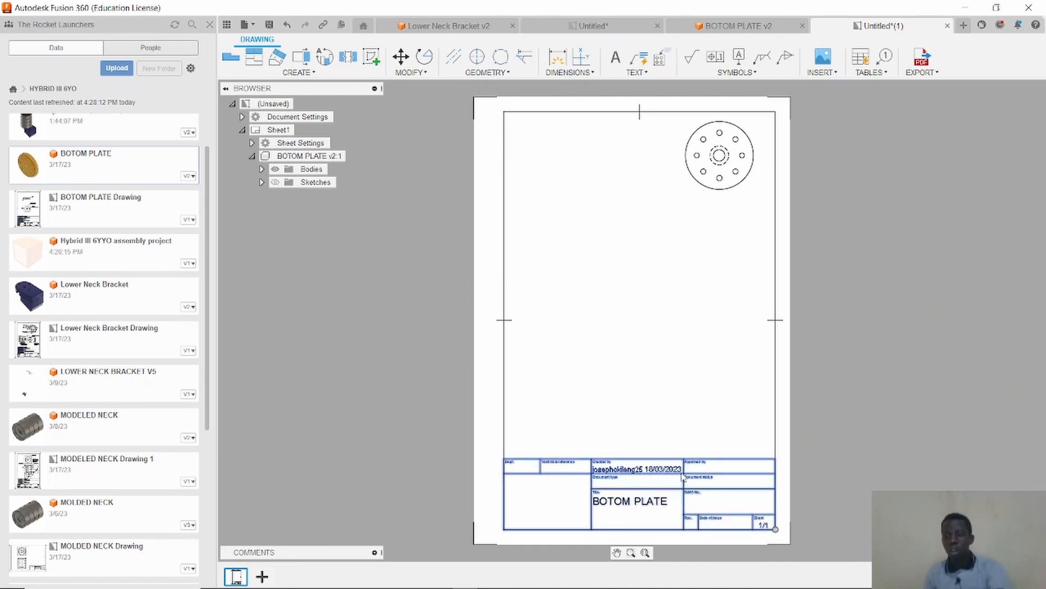
key(Delete)
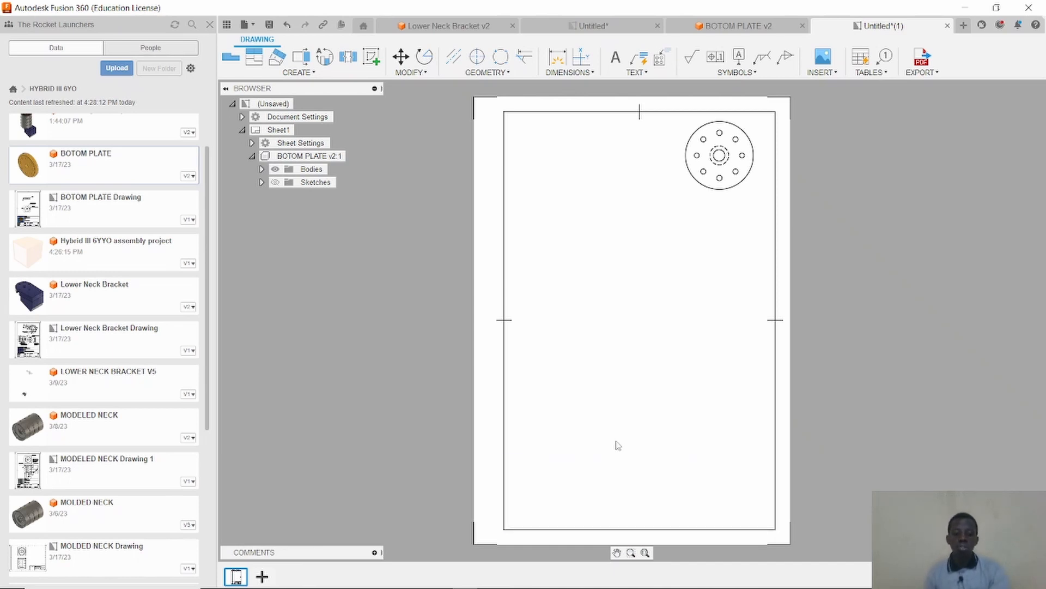
key(m)
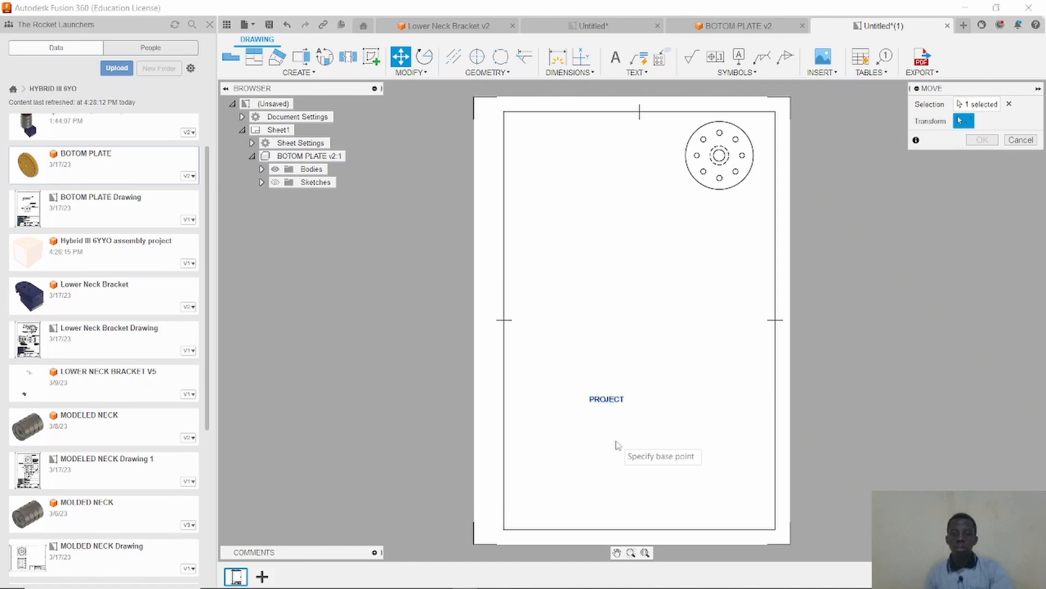
click(602, 403)
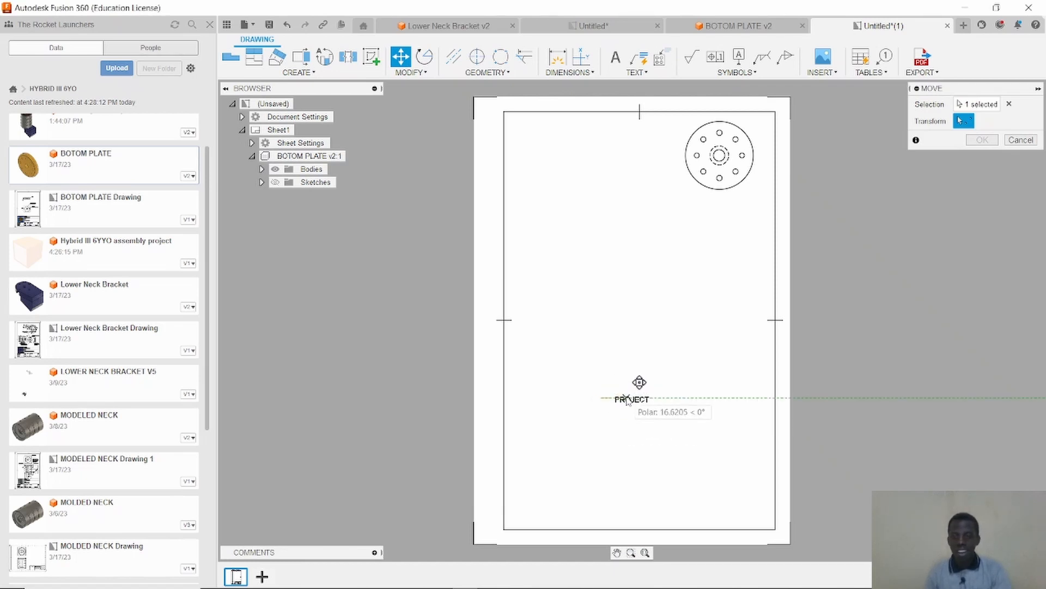
click(1021, 140)
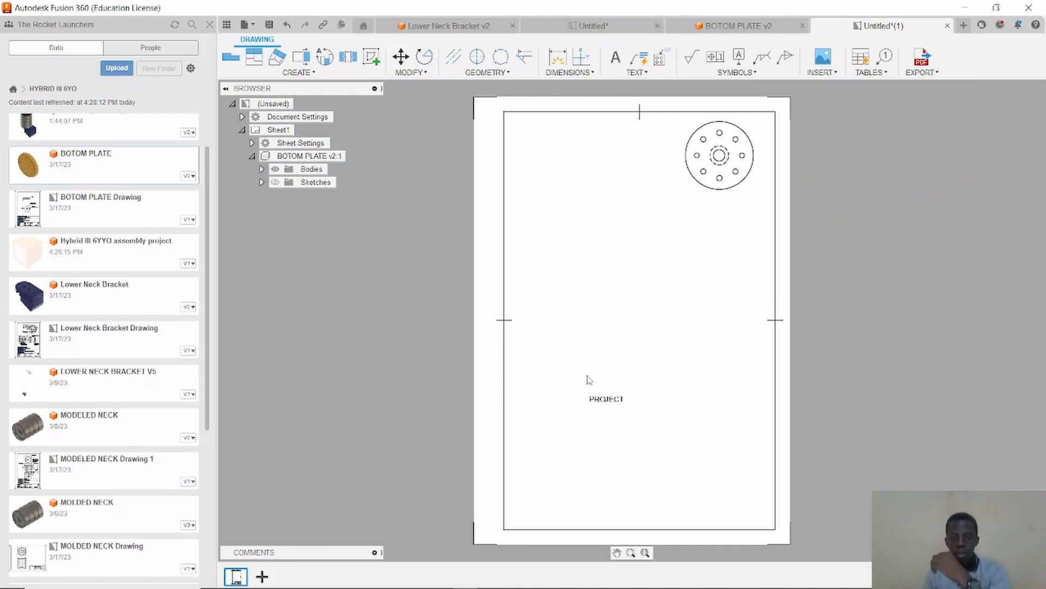
Delete the leftover PROJECT label from the sheet.
drag(588, 375, 638, 414)
key(Delete)
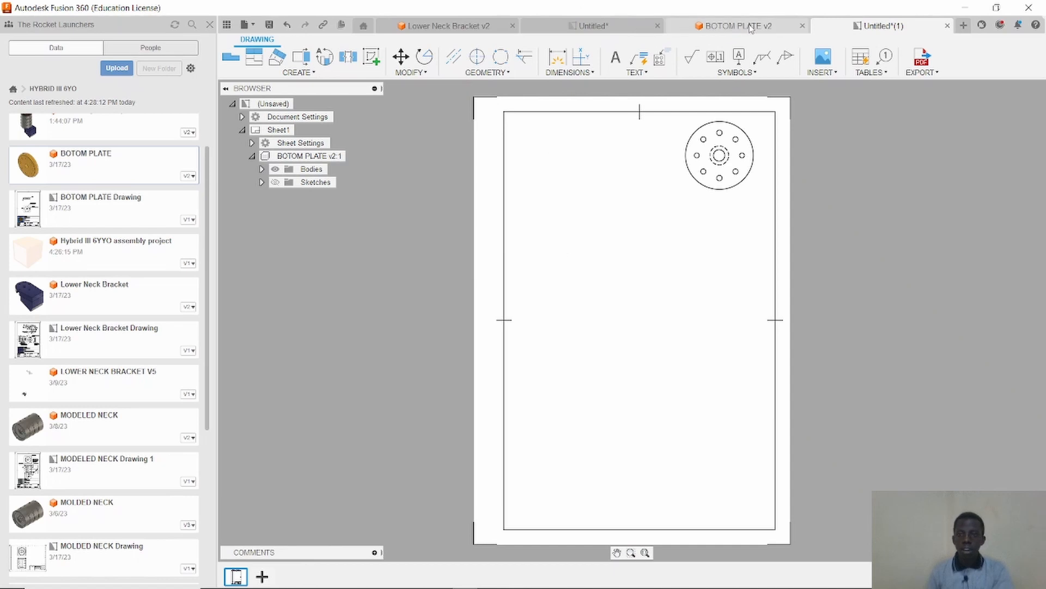
Inspect the custom title block in the Lower Neck Bracket drawing, then return to the BOTOM PLATE drawing.
click(632, 26)
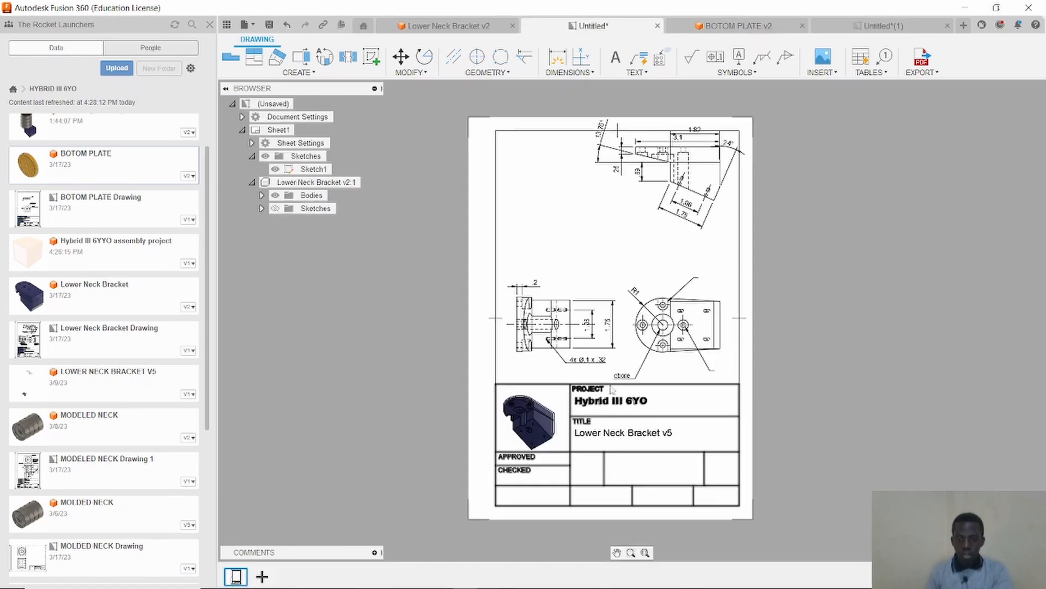
click(578, 457)
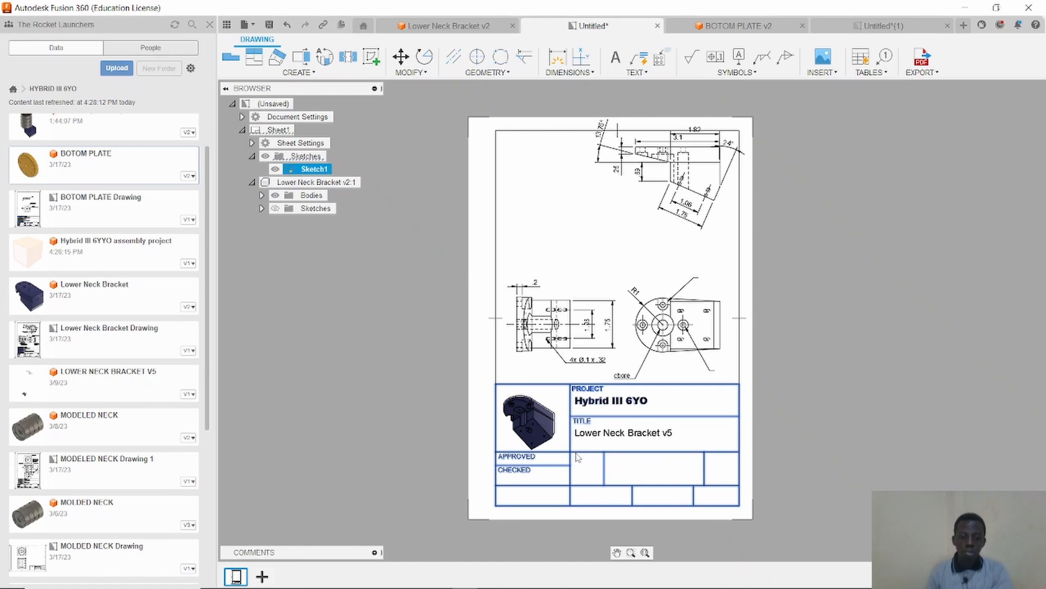
key(Escape)
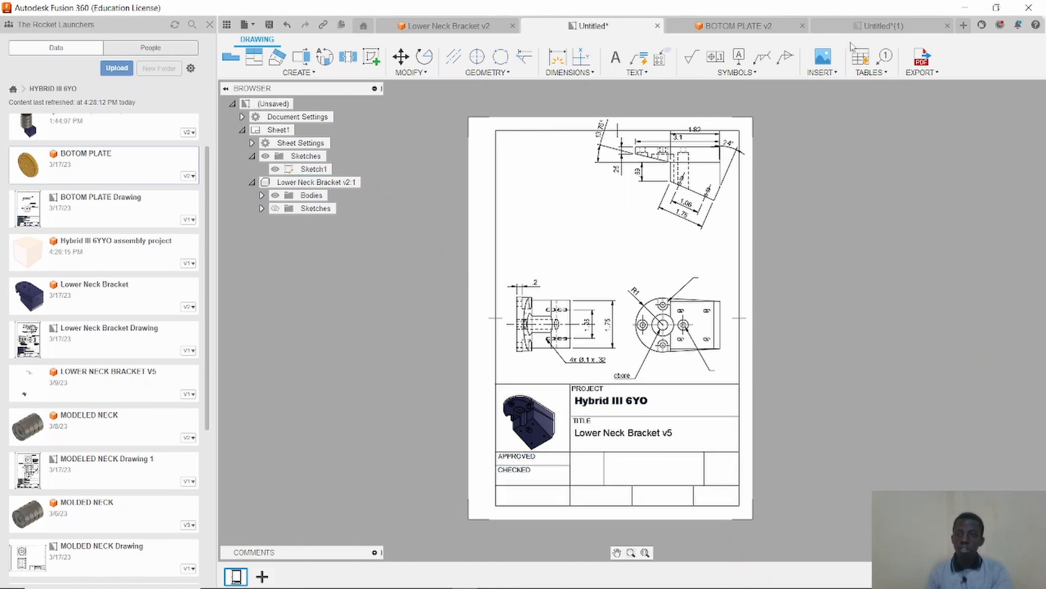
click(864, 27)
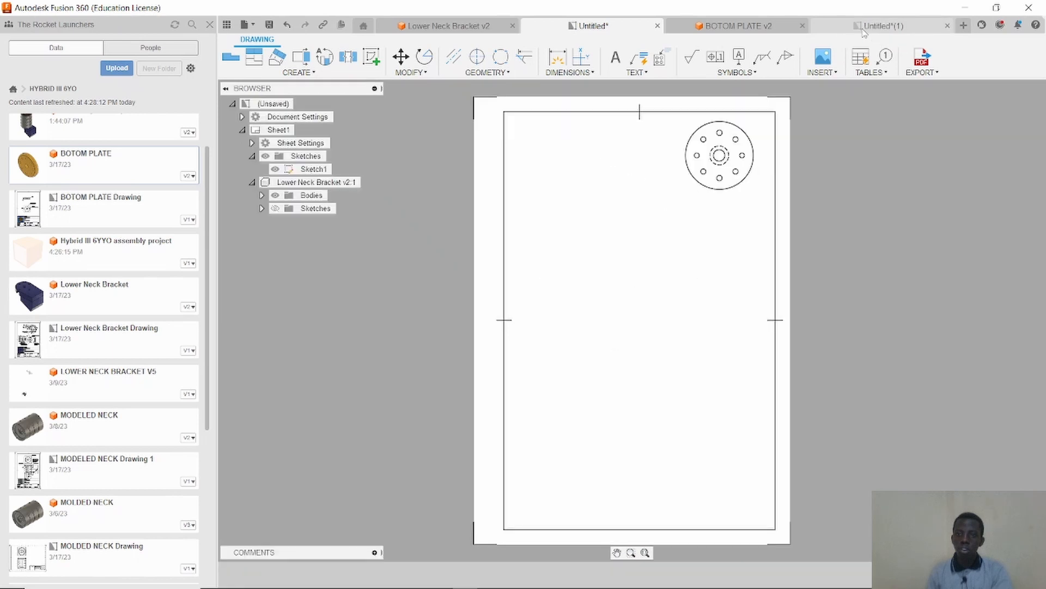
click(572, 451)
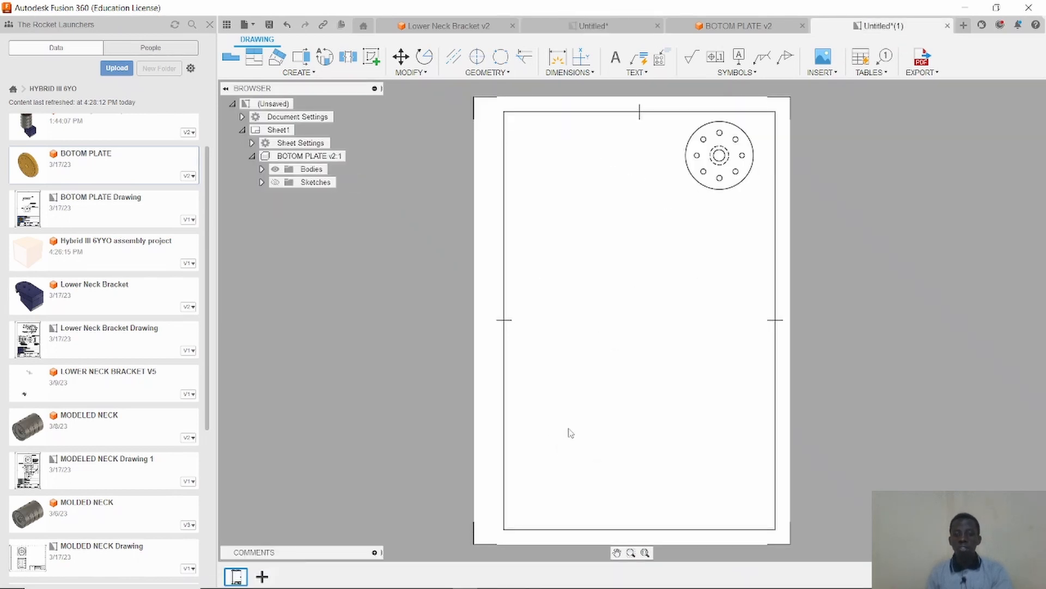
Paste the copied custom title block into the BOTOM PLATE sheet and move it to align with the sheet's lower border corner.
key(ctrl+v)
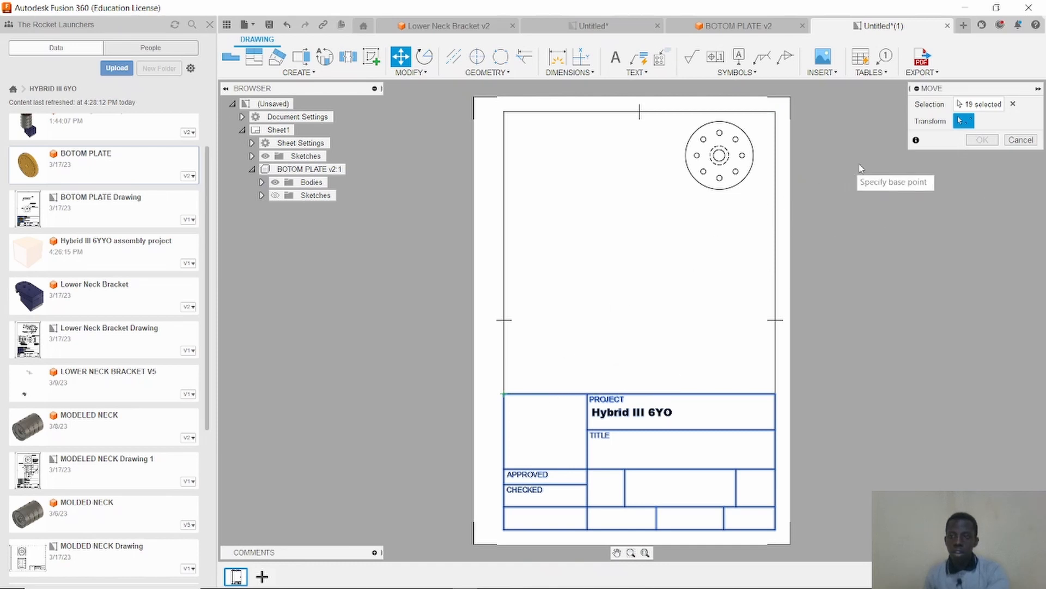
click(504, 393)
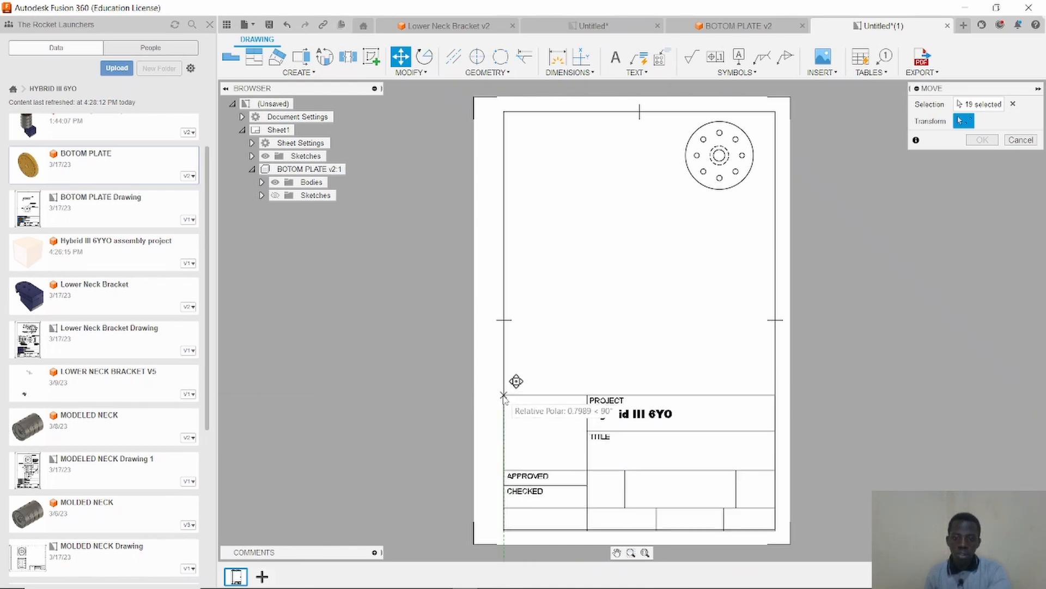
click(504, 395)
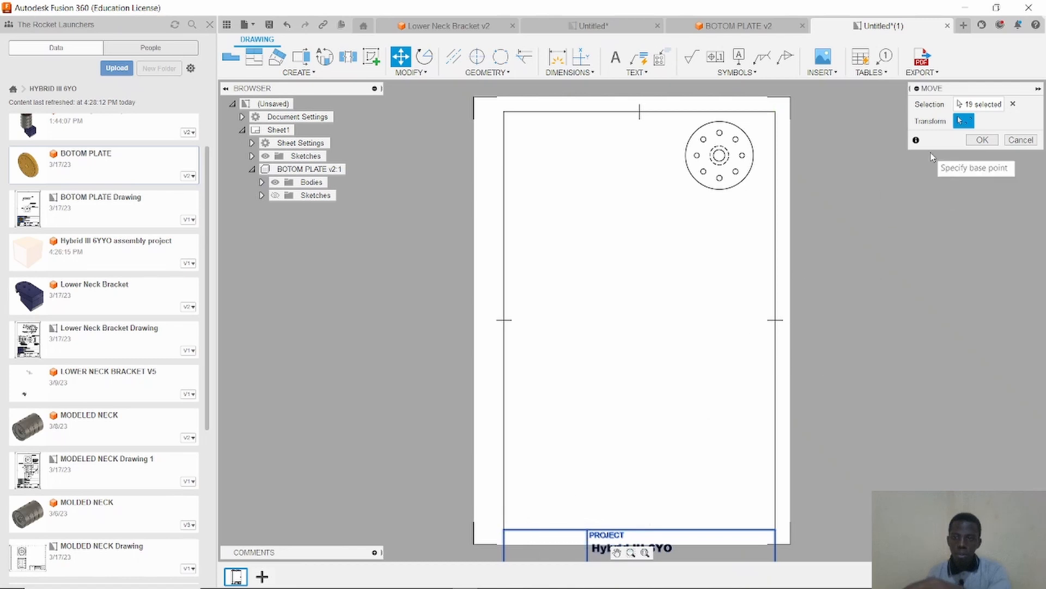
click(983, 139)
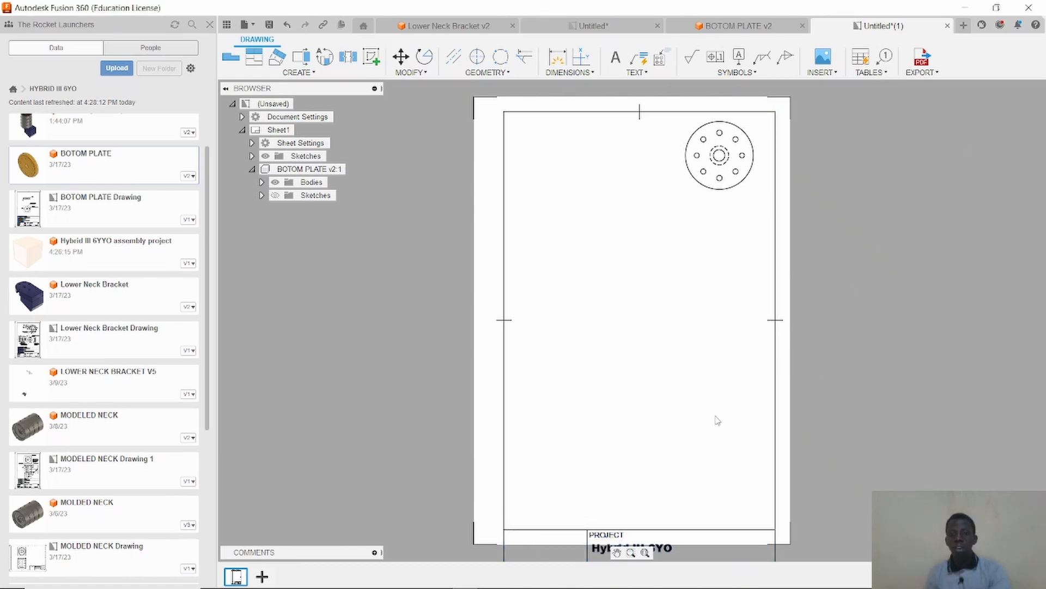
drag(579, 529, 561, 492)
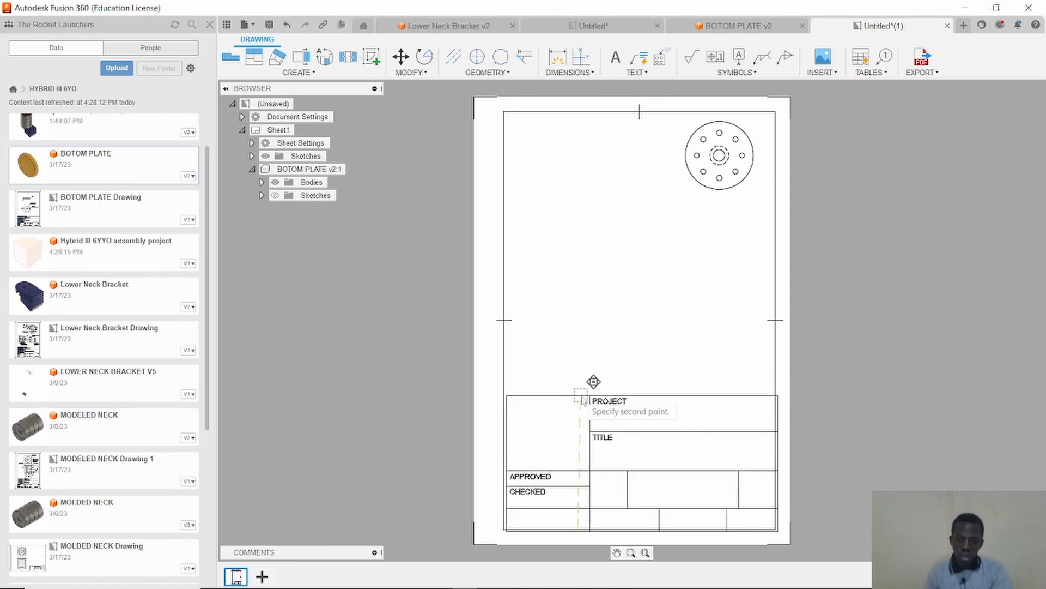
click(579, 398)
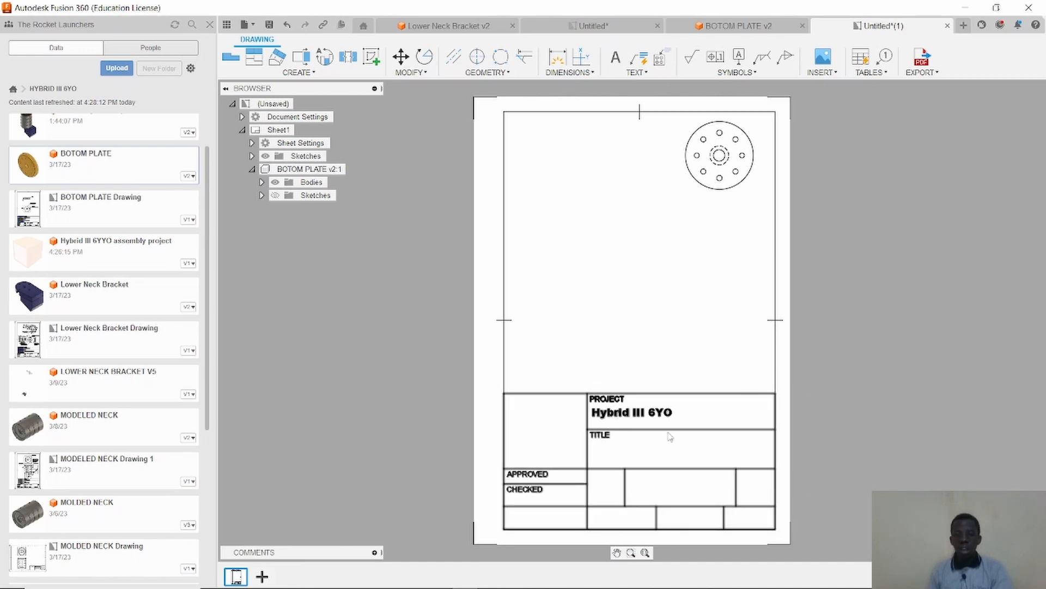
Add a text box in the title block's TITLE field reading "bottom Plate".
click(616, 57)
click(628, 451)
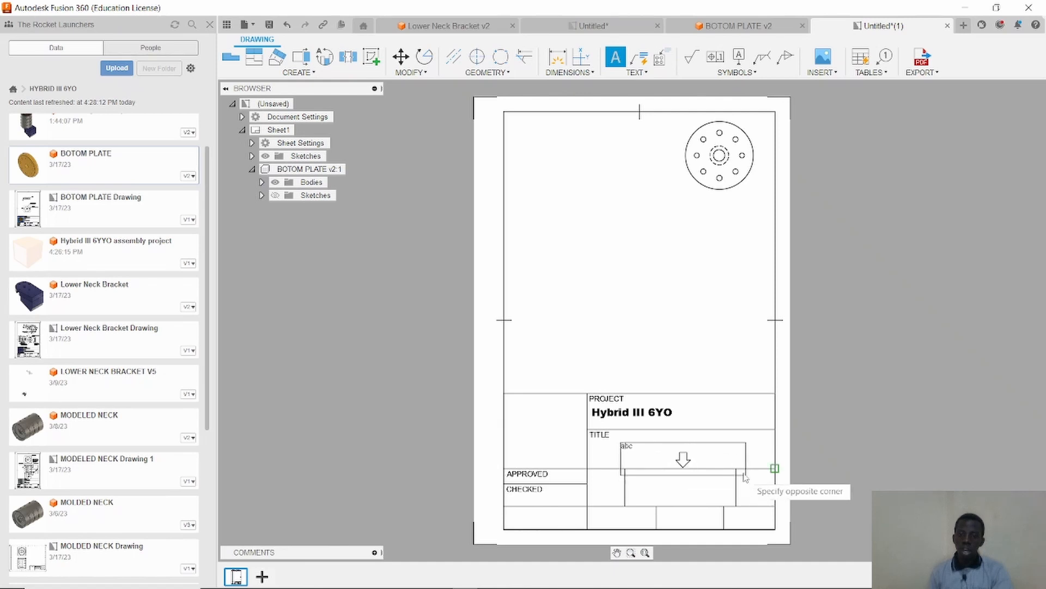
click(725, 461)
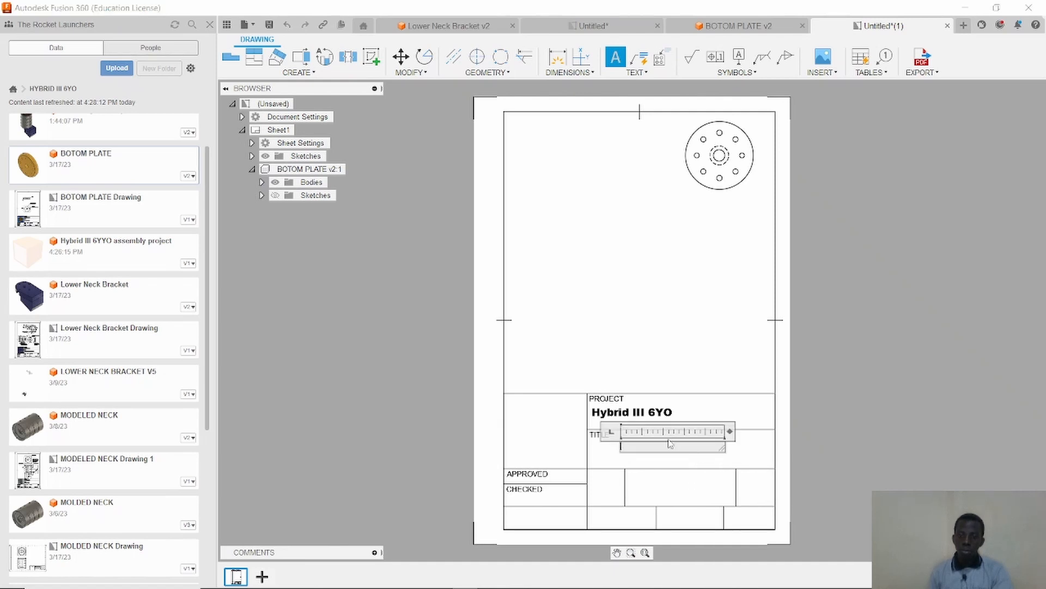
text(Bott)
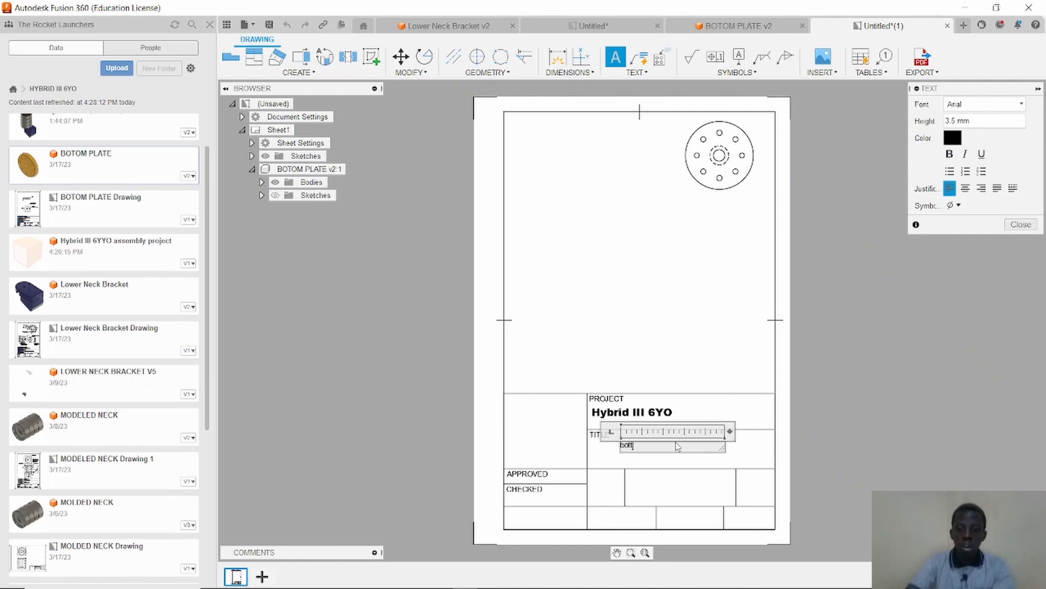
text(om Plate)
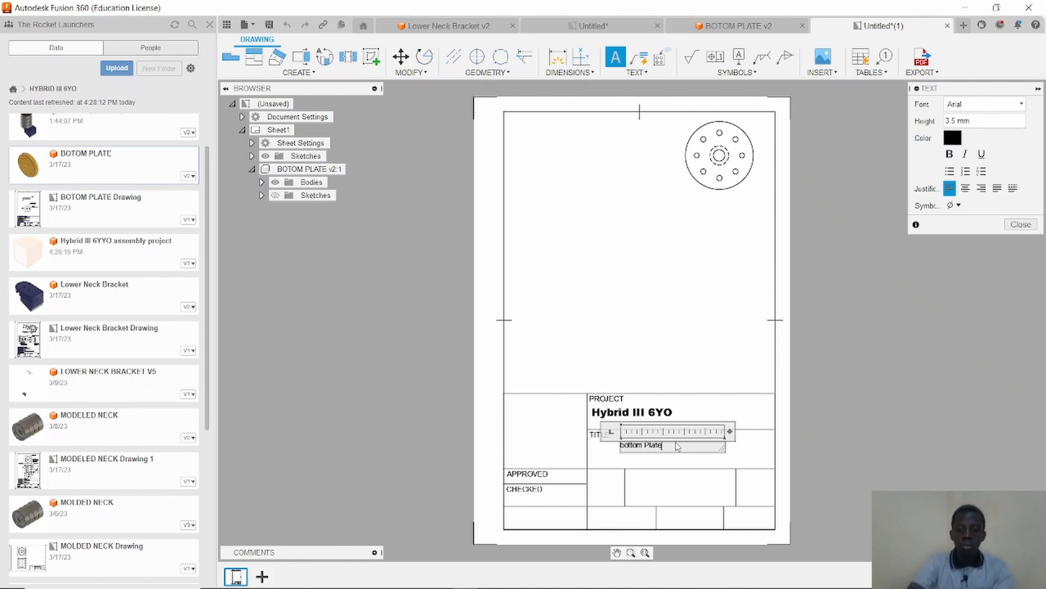
Format the title text bold at 5 mm height, close the text editor, and shift the text left within the TITLE field.
drag(674, 446, 622, 446)
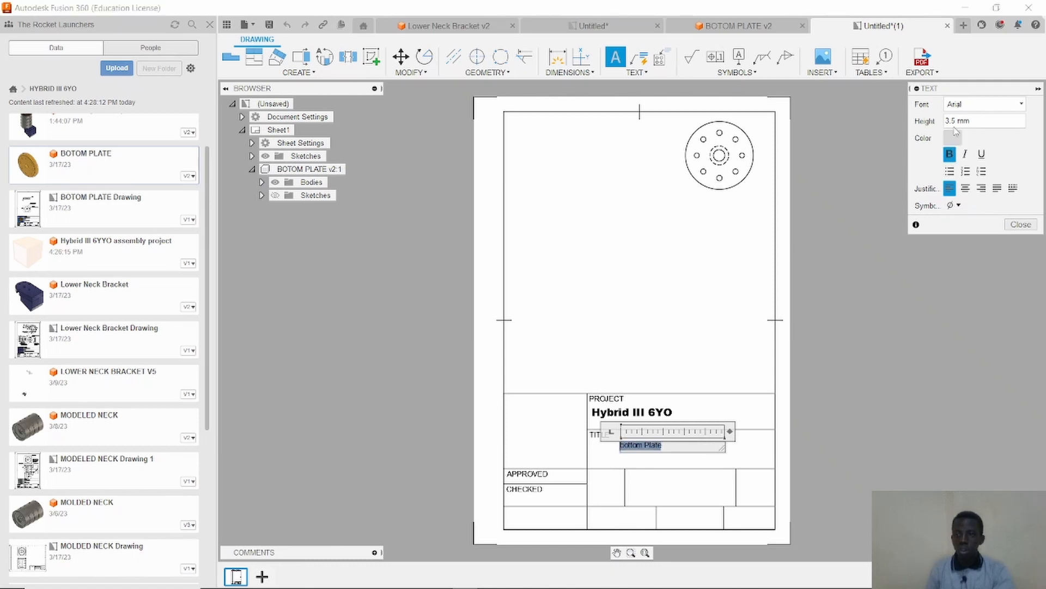
click(950, 154)
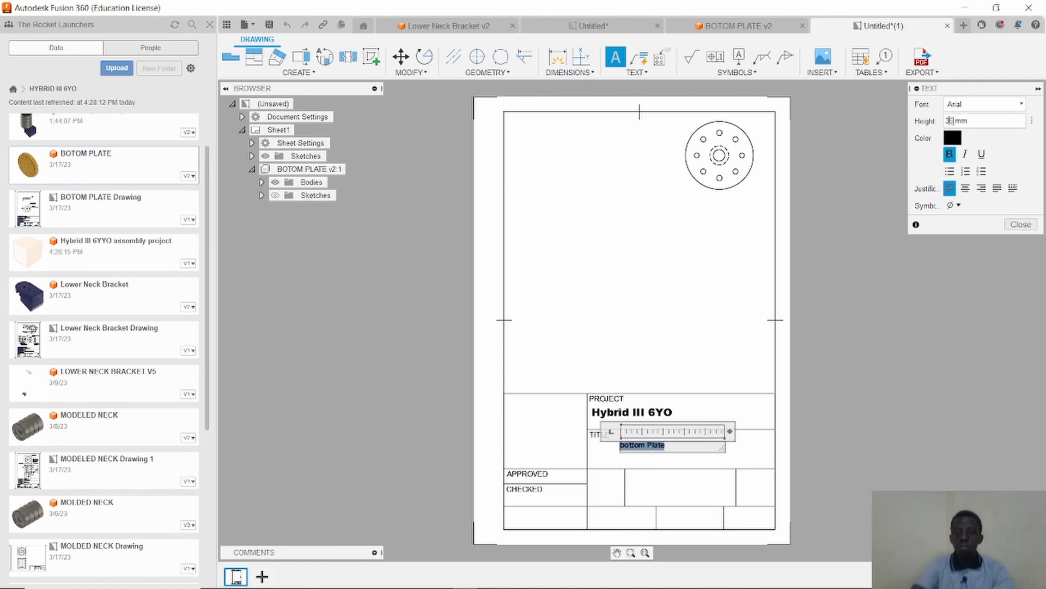
text(5)
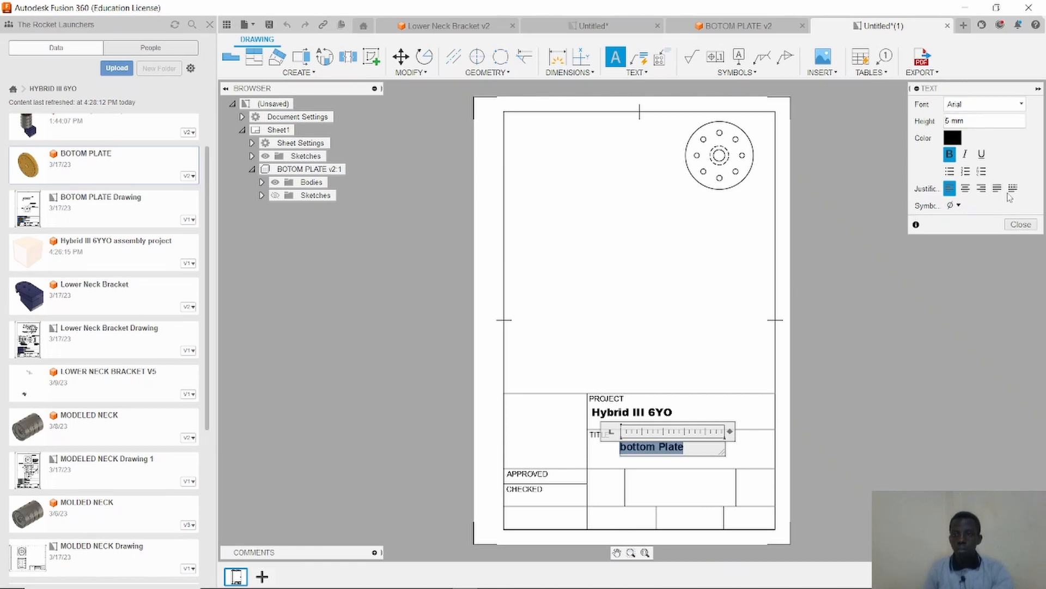
click(1021, 225)
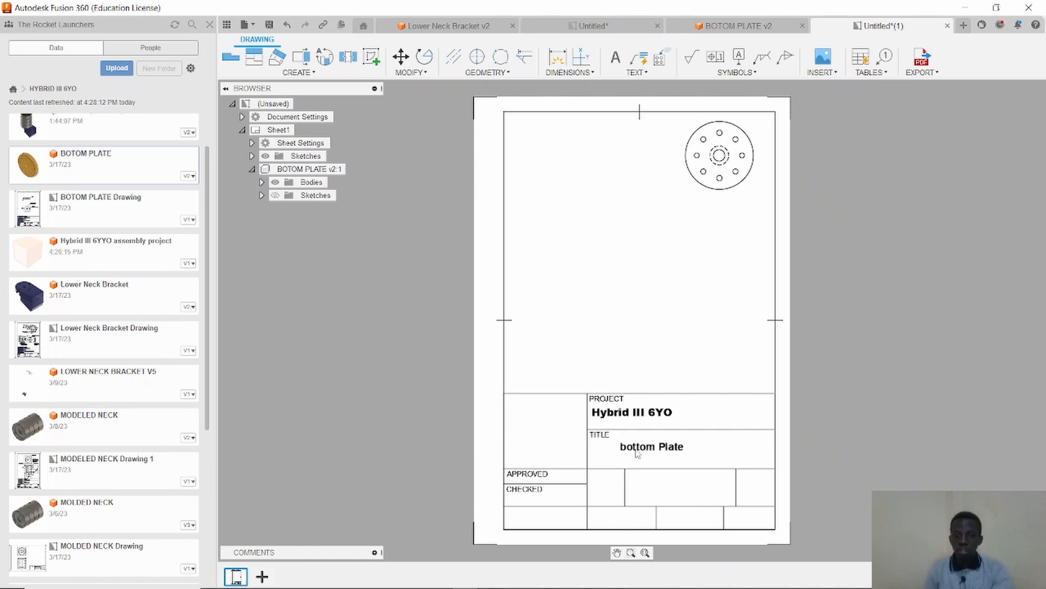
mouse_move(654, 447)
mouse_down()
mouse_move(624, 440)
mouse_move(633, 449)
mouse_up()
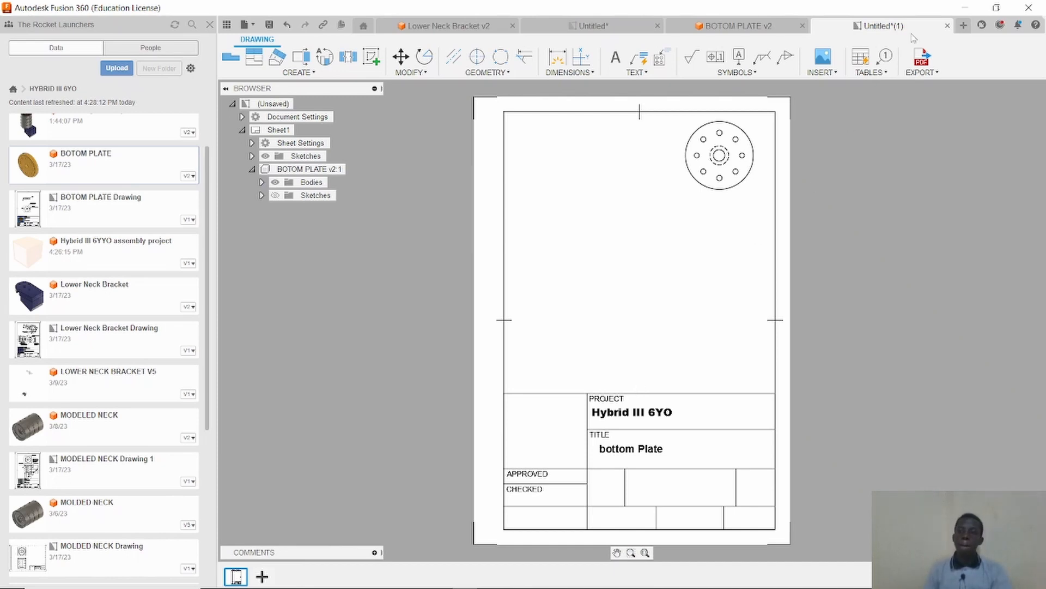
Switch to the reference drawing PDF open in Foxit PDF Reader.
click(965, 8)
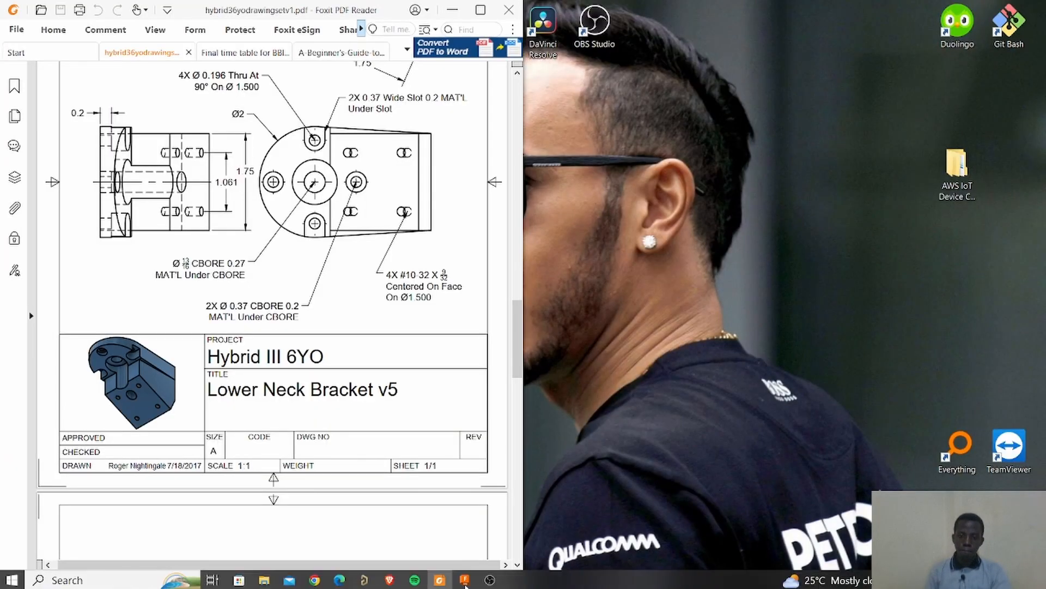